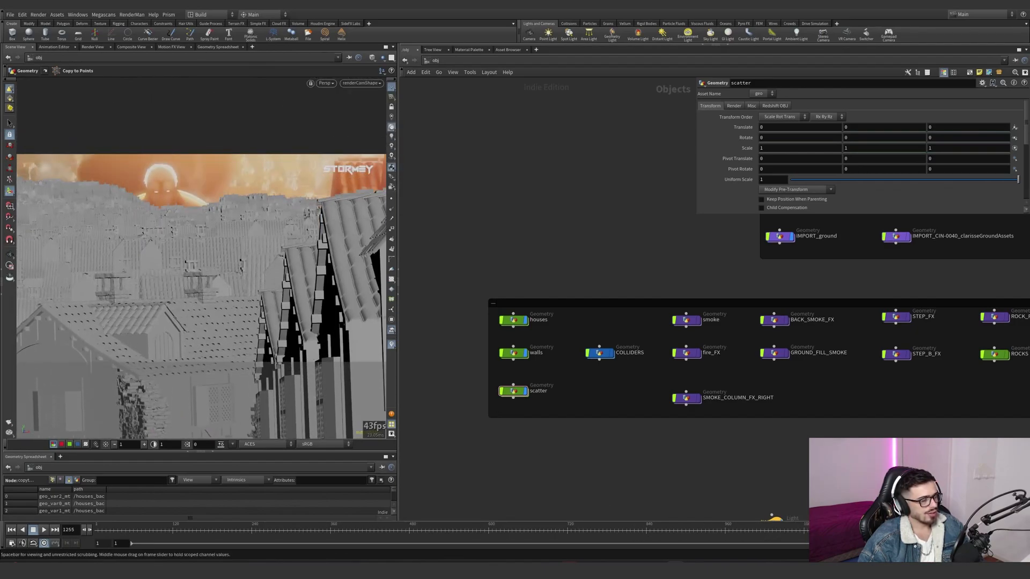
- Open the scatter geometry network and look over its node chains down to copytopoints2
double_click(518, 398)
scroll(541, 345, up, 3)
scroll(627, 427, down, 2)
scroll(476, 505, up, 2)
middle_drag(475, 504, 506, 462)
drag(479, 410, 411, 493)
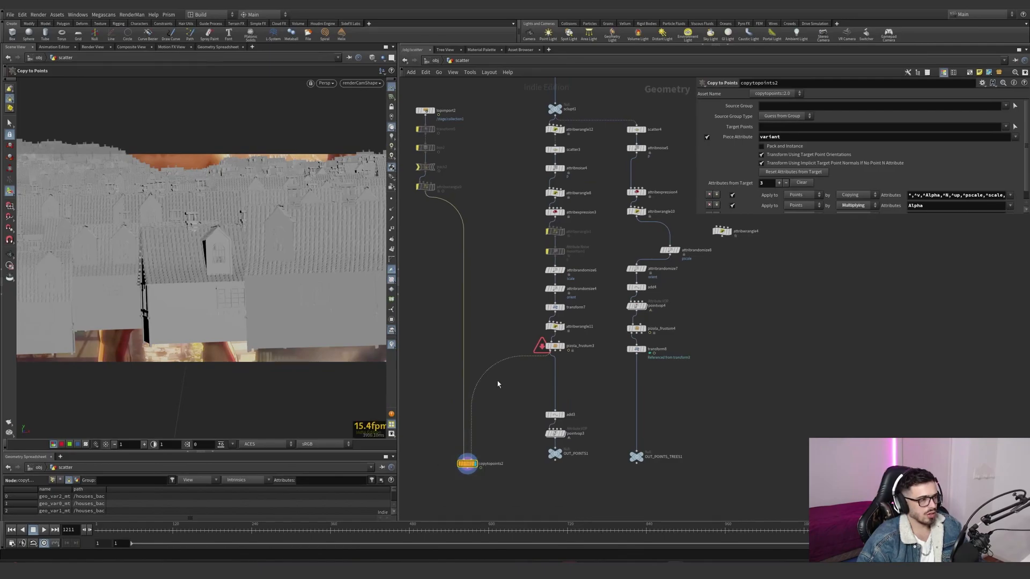
- Display the grid2 node at the start of the chain and frame the flat plane for viewing
middle_drag(498, 384, 504, 446)
drag(500, 153, 428, 185)
middle_drag(482, 169, 455, 297)
scroll(561, 183, up, 3)
click(534, 150)
key(space+g)
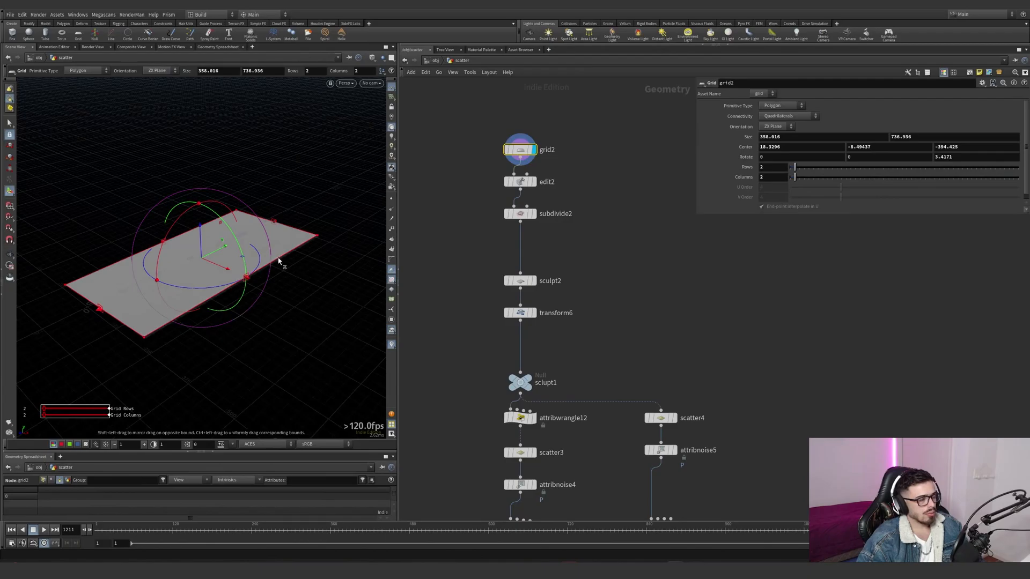
alt+drag(329, 246, 207, 253)
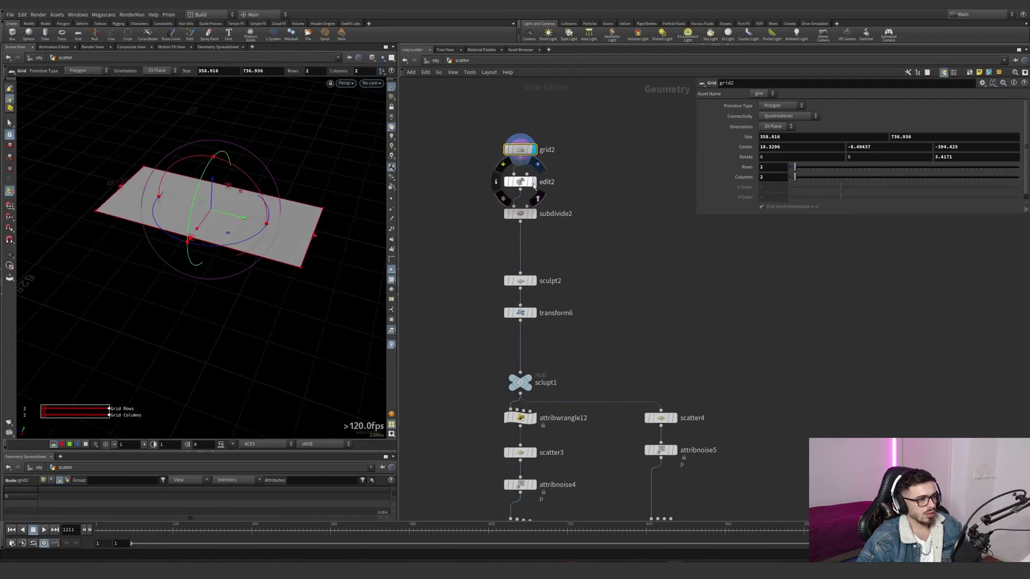
- Display edit2 and subdivide2 in turn to examine how the base grid is shaped and subdivided
click(534, 185)
click(372, 83)
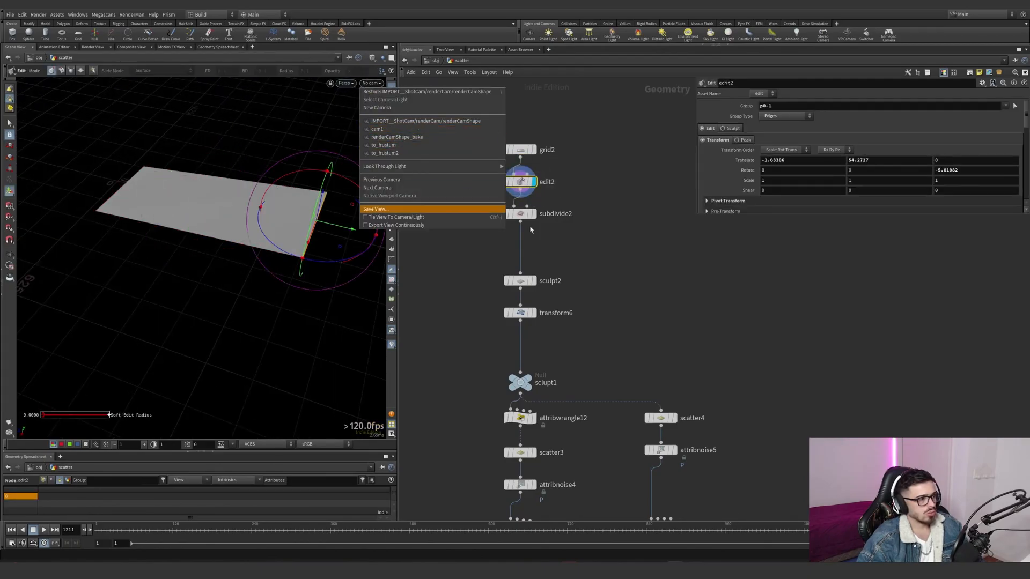
click(531, 216)
click(534, 214)
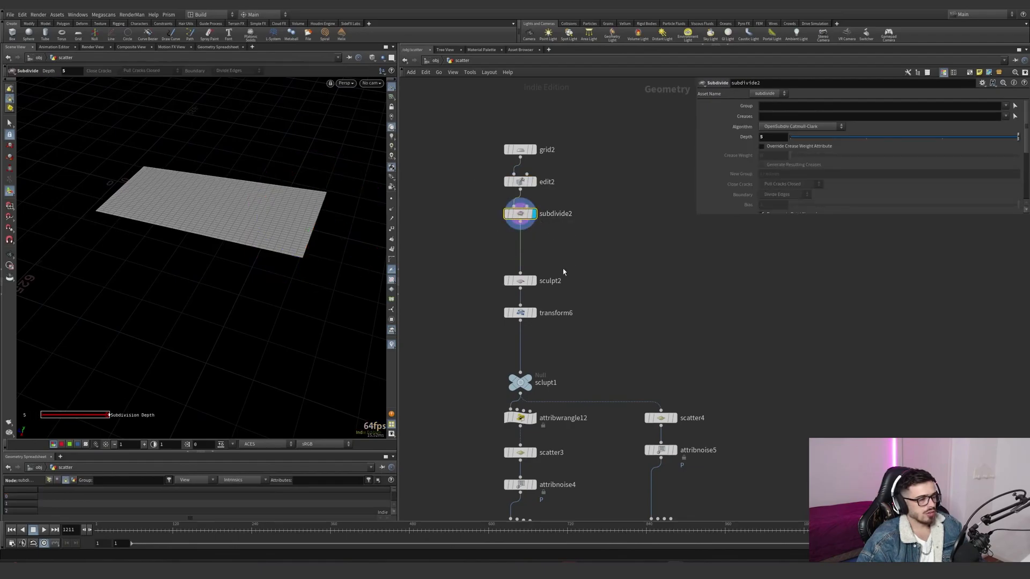
- Display the sculpt2 terrain and undo the brush stroke made on its surface
click(533, 281)
click(522, 281)
mouse_move(286, 224)
mouse_down()
mouse_move(227, 210)
mouse_move(253, 165)
mouse_up()
key(ctrl+z)
- Display transform6 and view the sculpted ground through the renderCamShape_bake camera
click(533, 313)
click(520, 313)
click(371, 82)
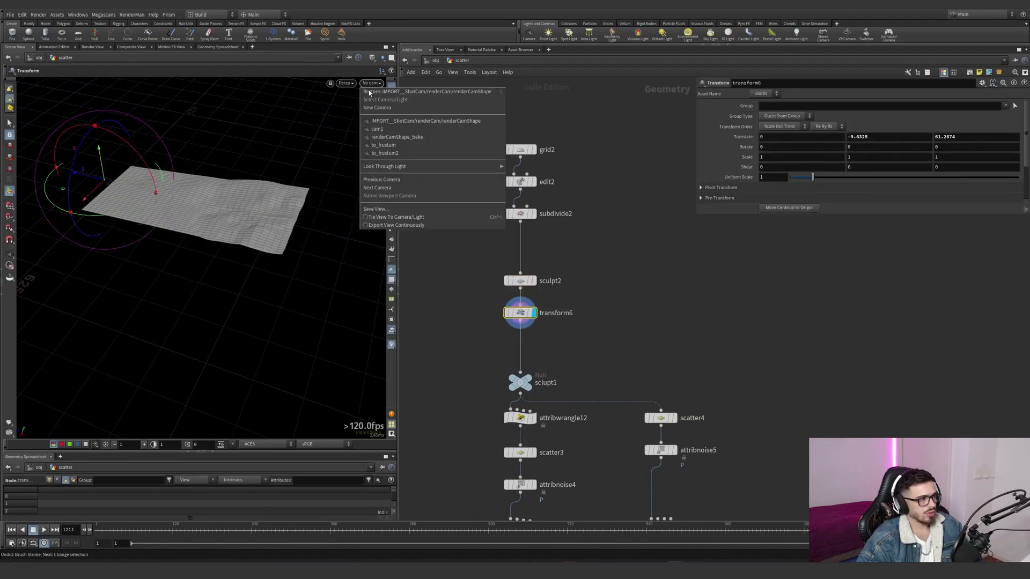
click(397, 137)
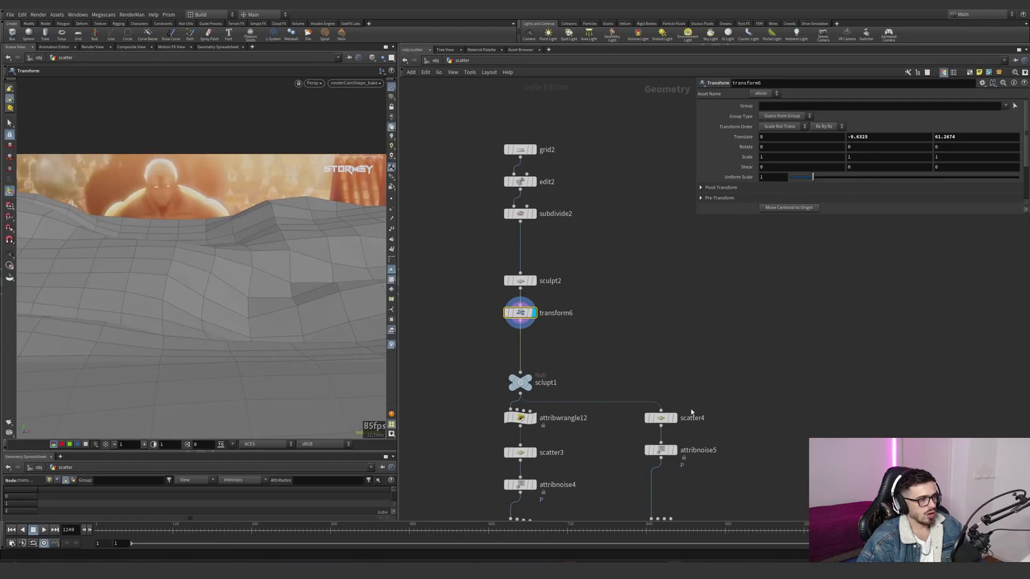
- Tidy the network by moving the sclupt1 null closer to transform6 and compacting the scatter4 branch down to OUT_POINTS_TREES1
middle_drag(580, 356, 578, 294)
drag(521, 323, 521, 302)
scroll(554, 343, down, 1)
middle_drag(558, 343, 559, 267)
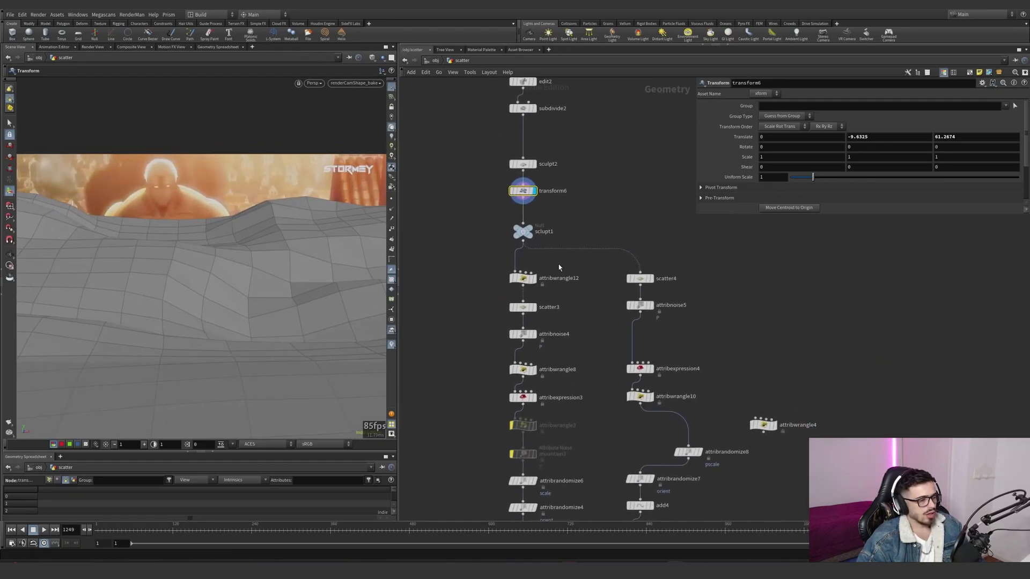
scroll(559, 267, down, 3)
middle_drag(617, 497, 656, 421)
scroll(655, 414, down, 2)
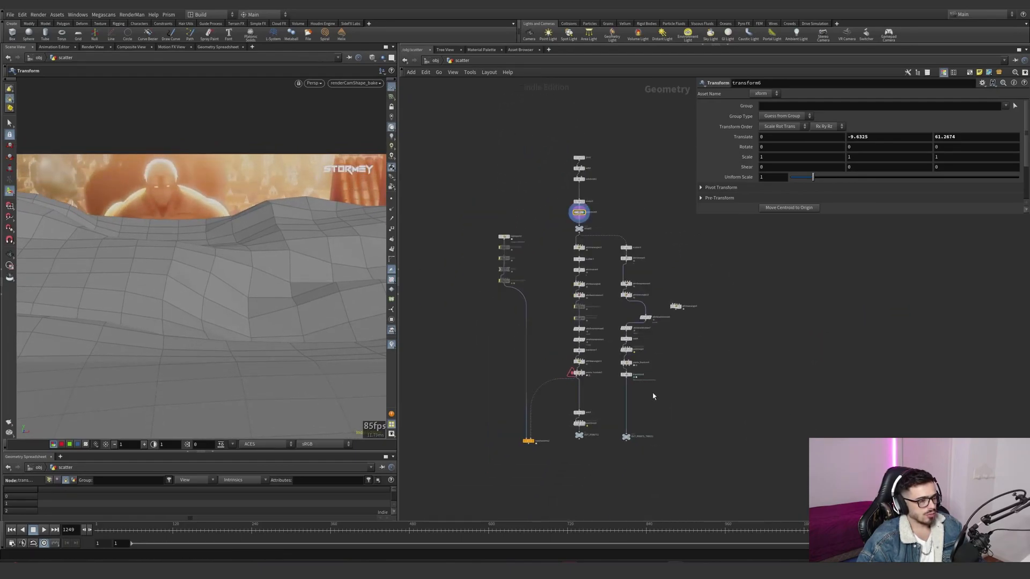
drag(629, 248, 636, 385)
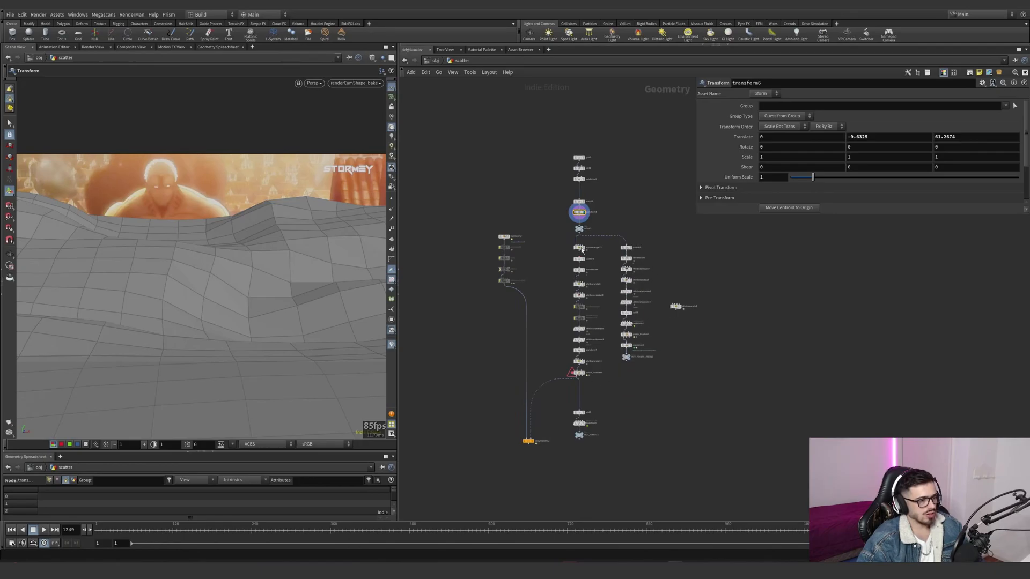
scroll(617, 295, up, 3)
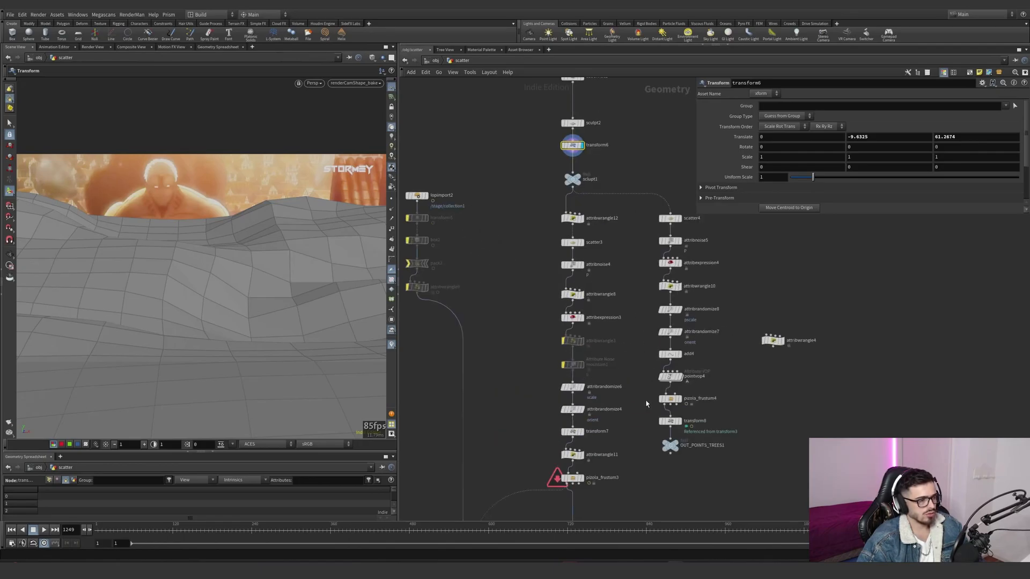
- Display attribwrangle12 and examine its depth-based mask expression and the resulting gradient across the whole ground
click(582, 218)
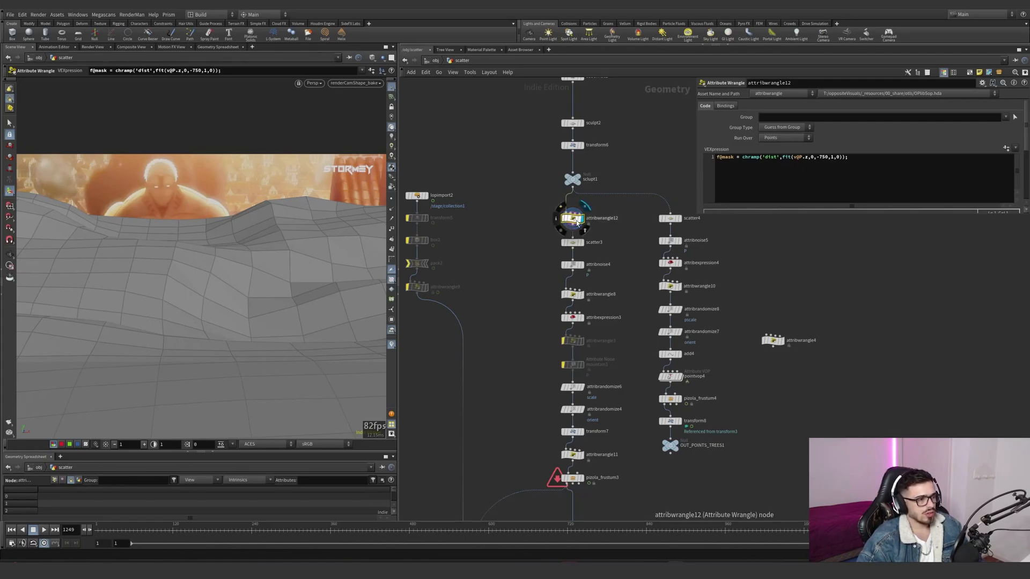
scroll(576, 221, down, 1)
middle_click(576, 221)
click(637, 198)
alt+drag(317, 226, 269, 241)
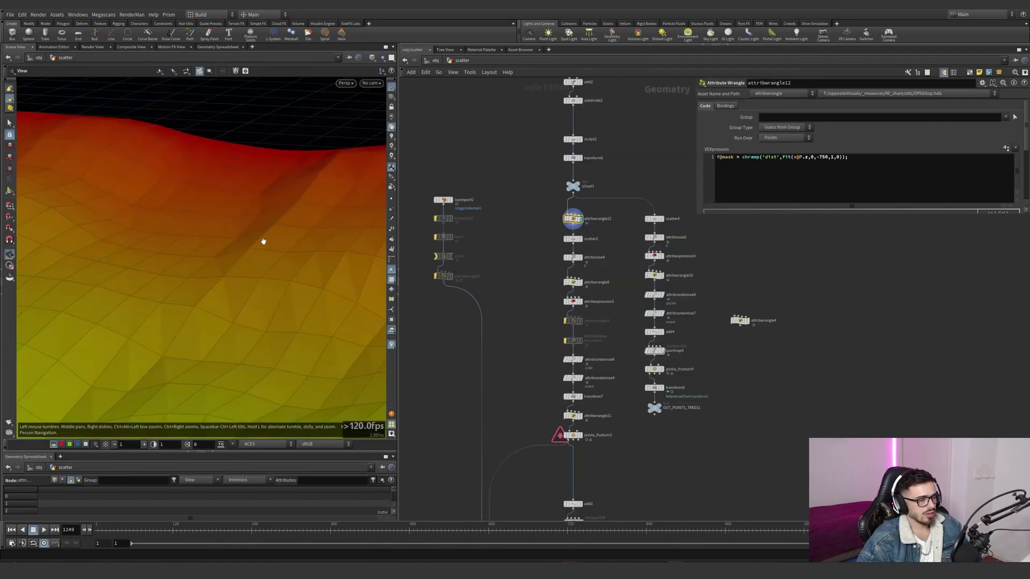
alt+right_drag(269, 241, 163, 269)
alt+middle_drag(163, 269, 328, 177)
alt+drag(327, 177, 258, 245)
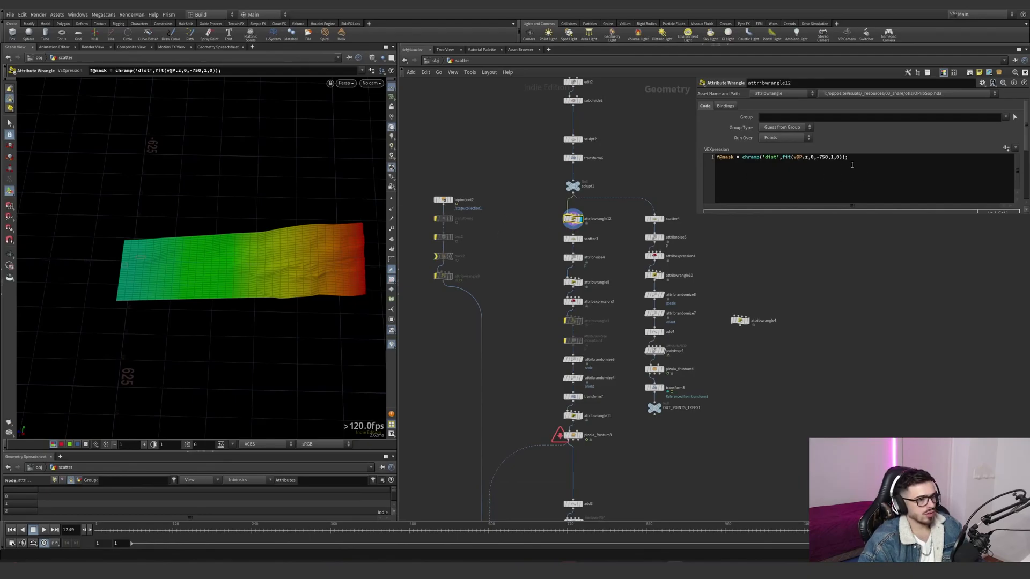
click(830, 156)
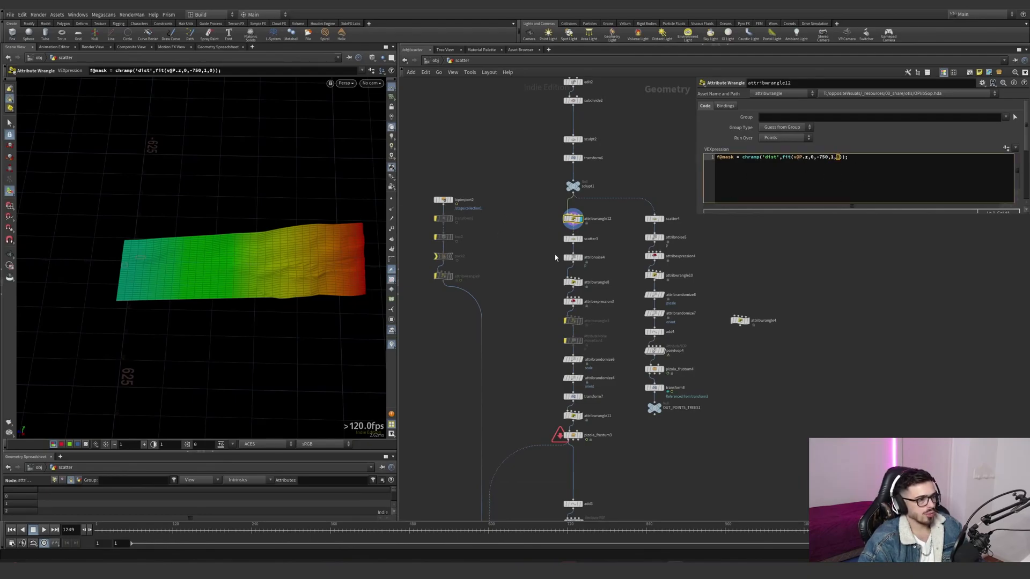
- Display scatter3 and attribnoise4 to examine the mask-driven point scatter and the noise on point positions
click(581, 241)
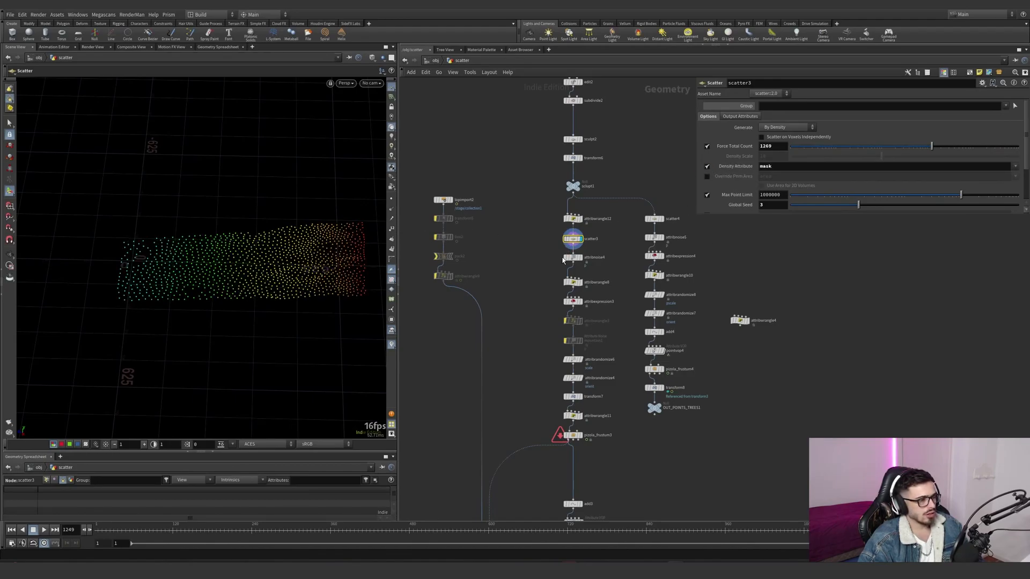
click(572, 258)
drag(331, 263, 328, 215)
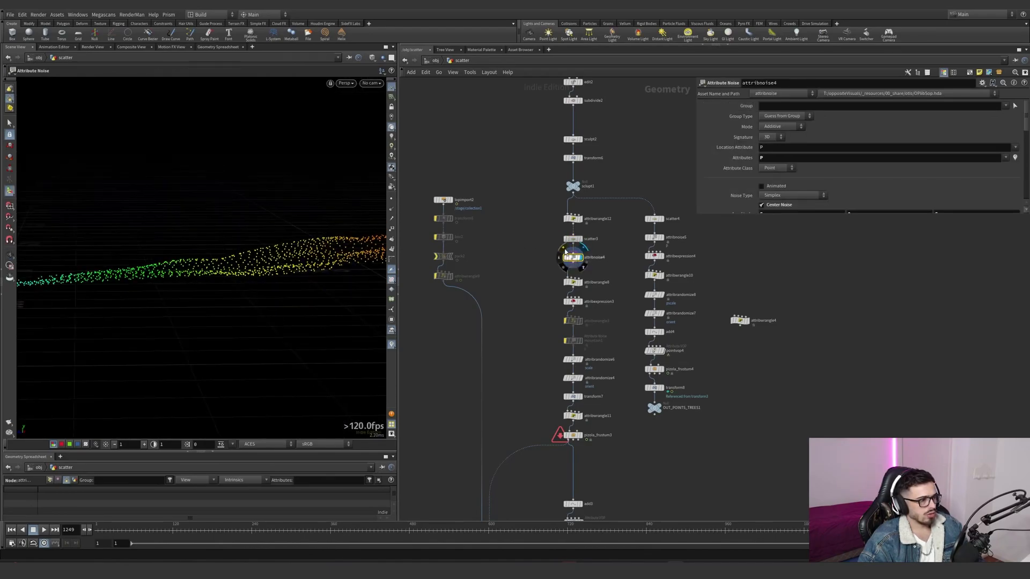
click(565, 253)
- Display attribwrangle8 and examine the floor and rand expression that assigns the variant attribute to each point
click(580, 283)
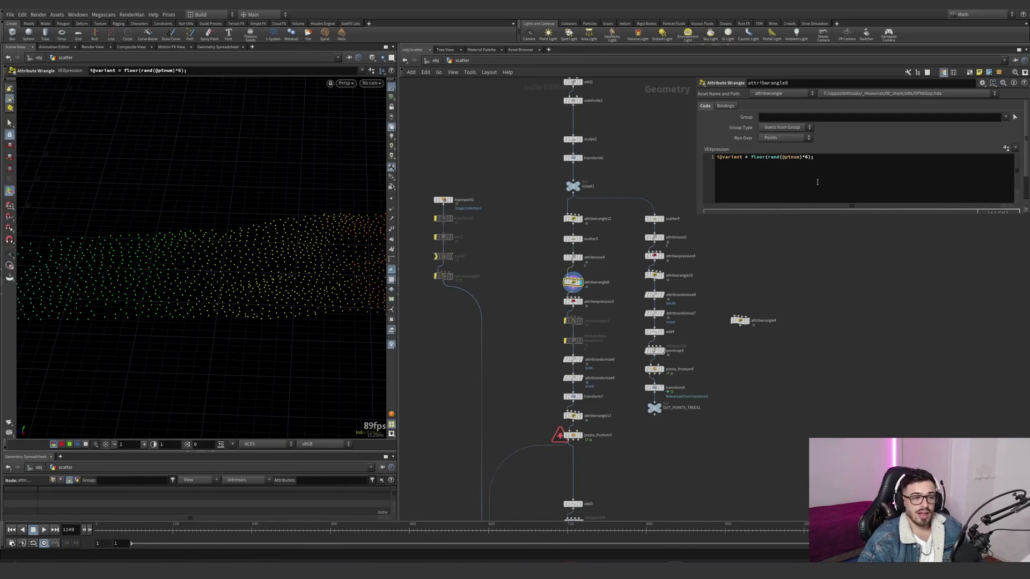
drag(827, 160, 708, 146)
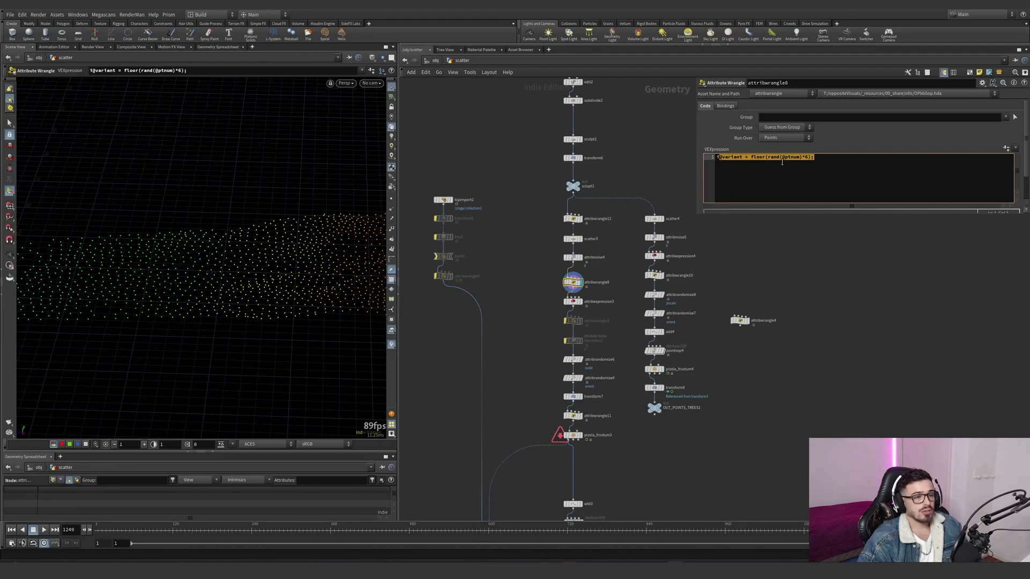
click(814, 159)
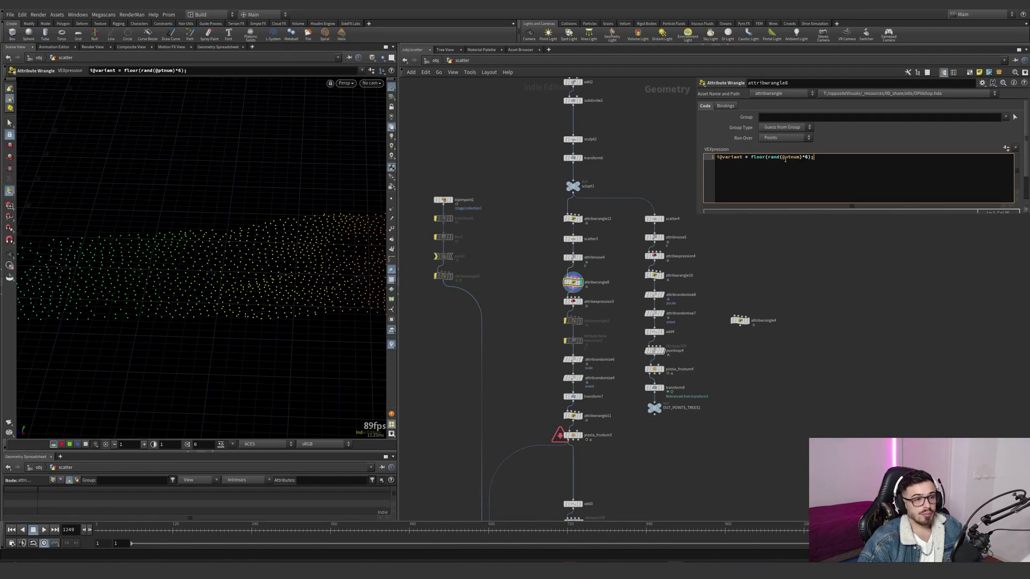
scroll(593, 298, up, 3)
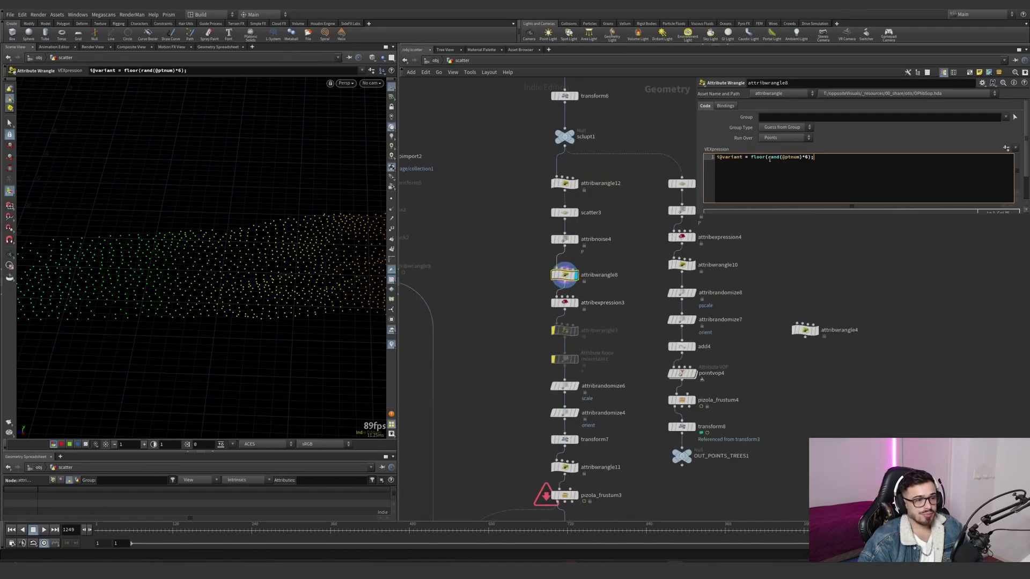
drag(765, 157, 750, 157)
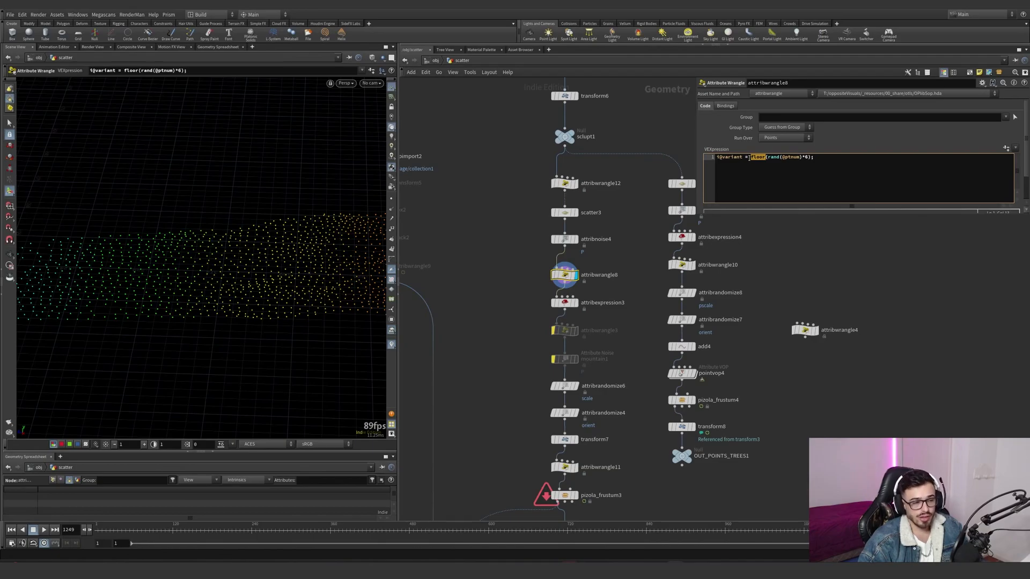
- Display attribexpression3 and examine its orient attribute, its constant value and the points it affects
click(562, 302)
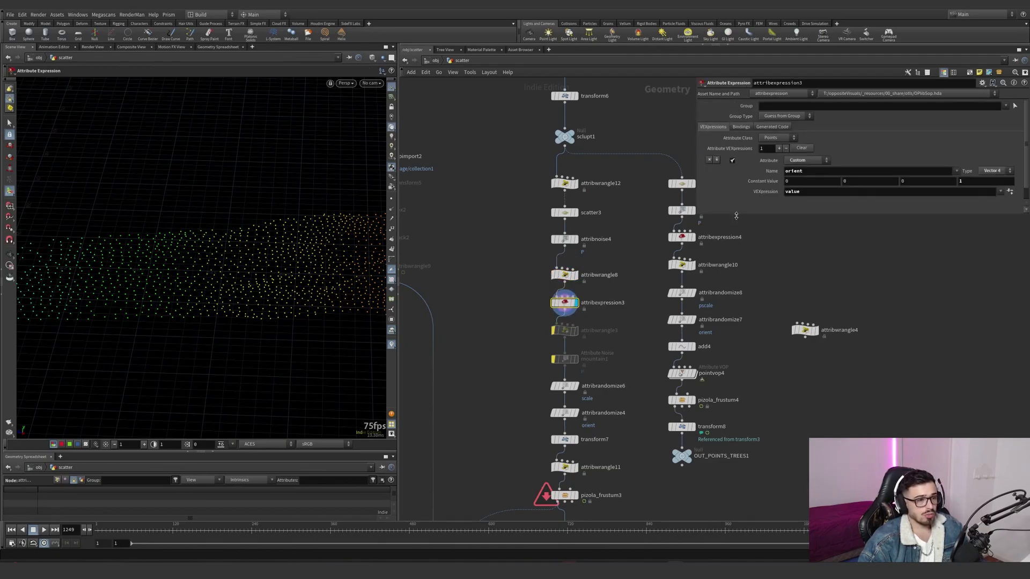
drag(815, 174, 784, 178)
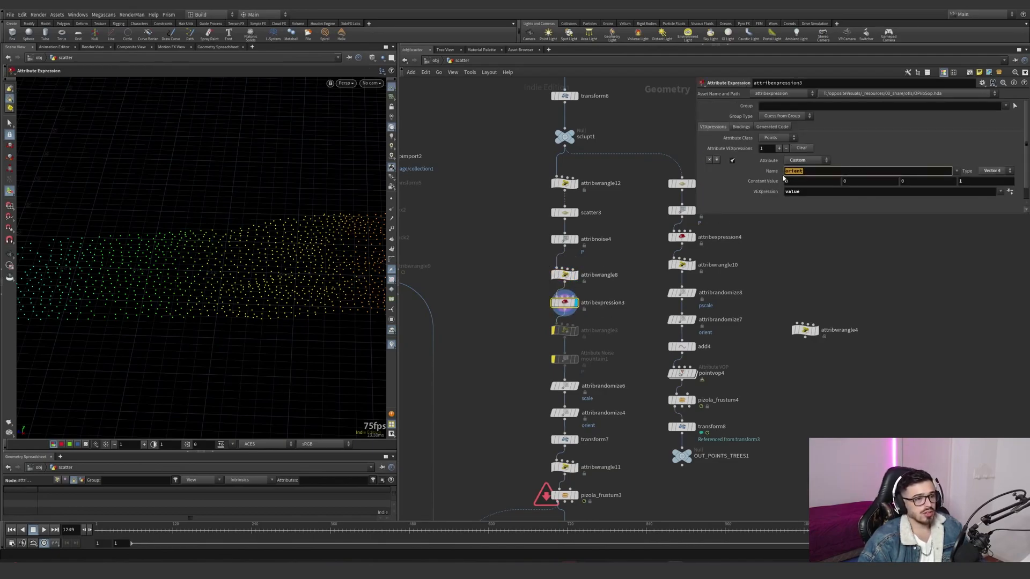
drag(961, 182, 950, 182)
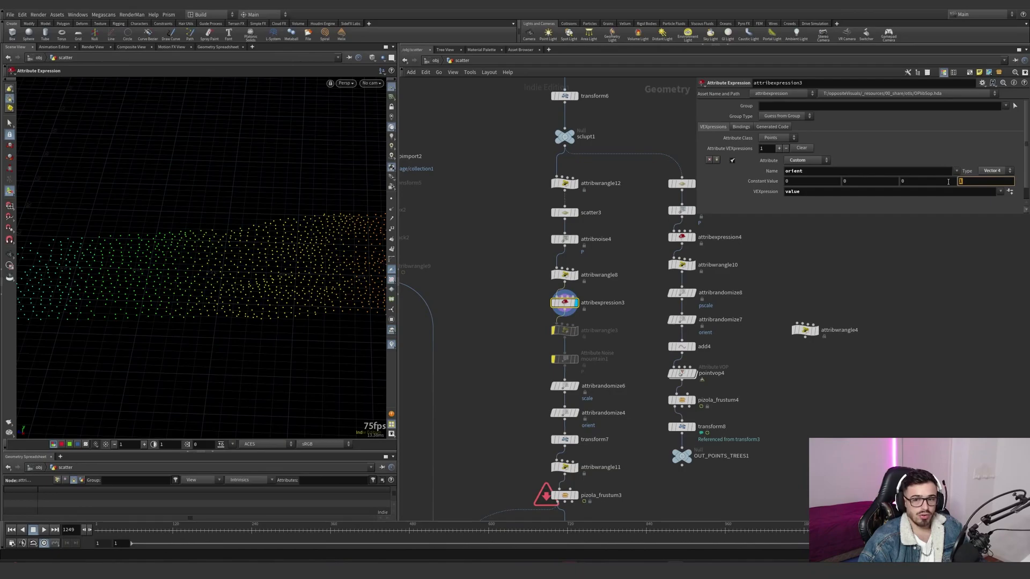
click(393, 309)
scroll(300, 279, up, 4)
alt+drag(284, 282, 352, 276)
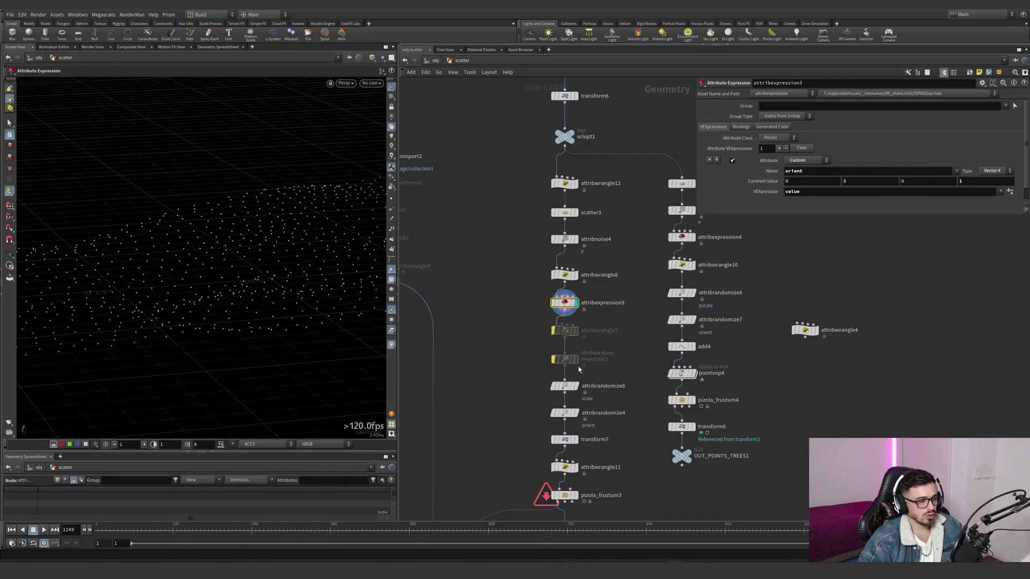
- Display attribrandomize6, enlarge its parameter area and examine the minimum and maximum values of the random scale
click(569, 385)
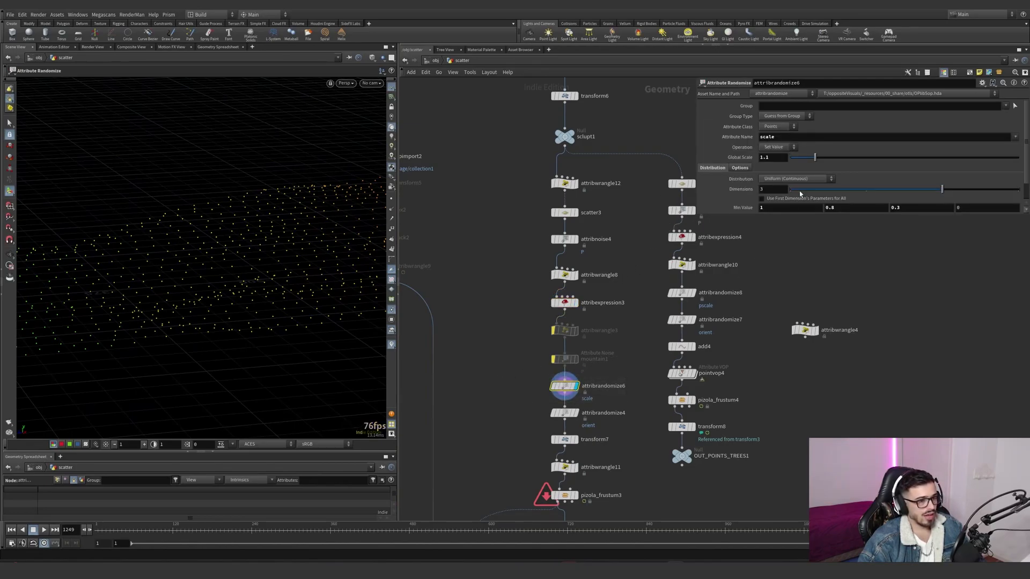
drag(744, 216, 746, 281)
click(766, 207)
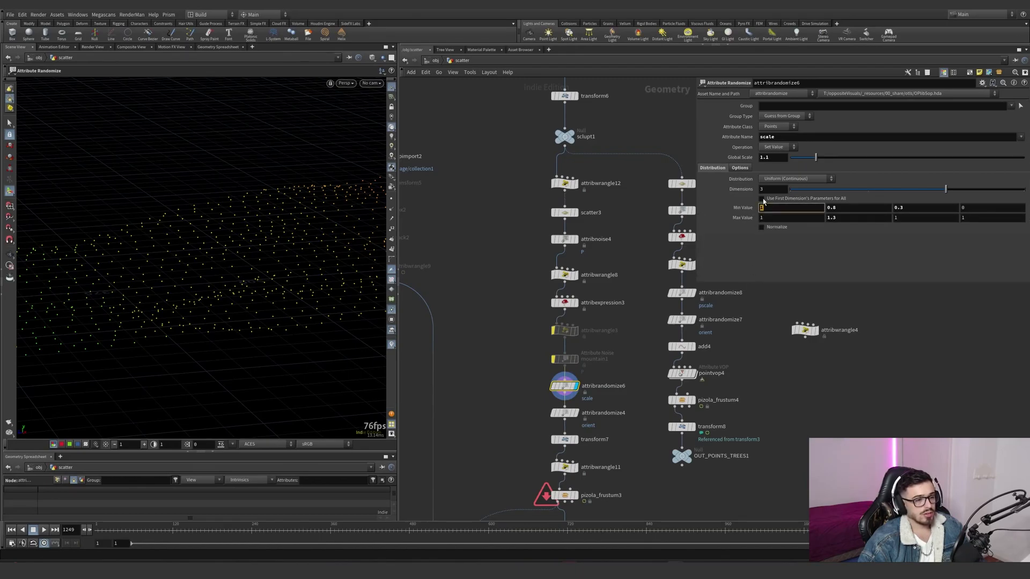
click(775, 217)
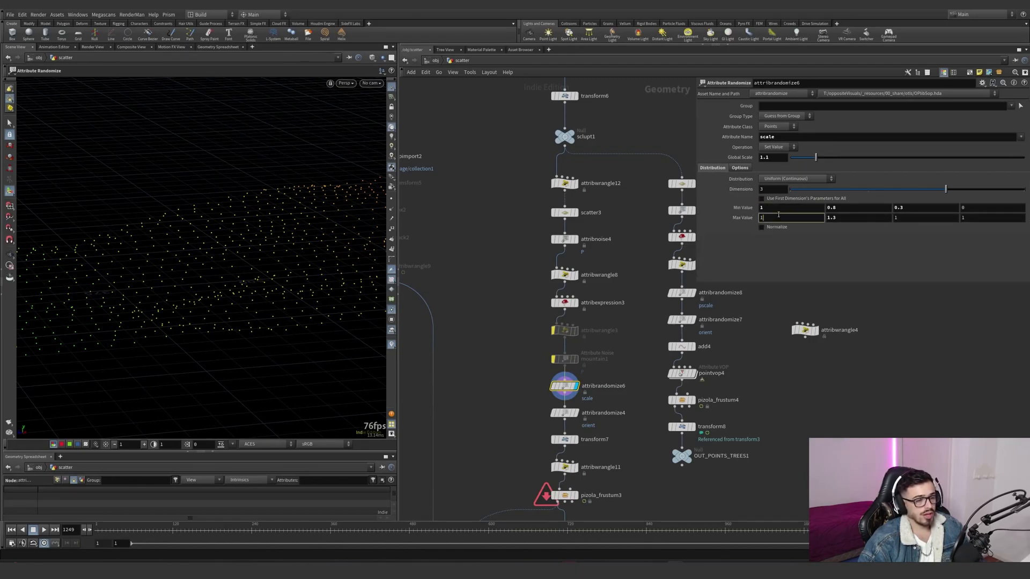
click(837, 207)
click(842, 216)
click(899, 208)
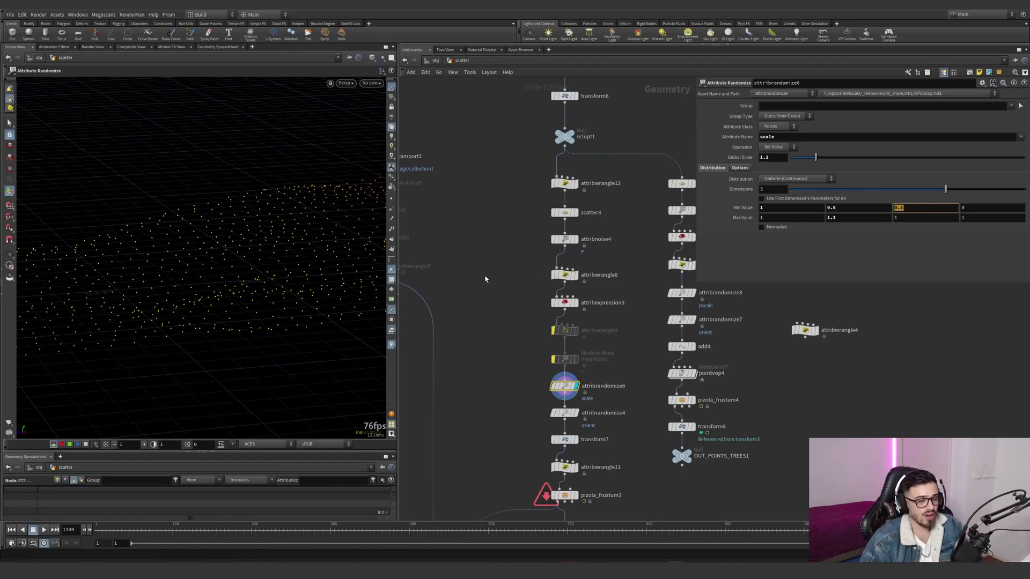
- Display attribrandomize4 and examine the minimum and maximum values that randomize the orient attribute
click(577, 414)
click(583, 414)
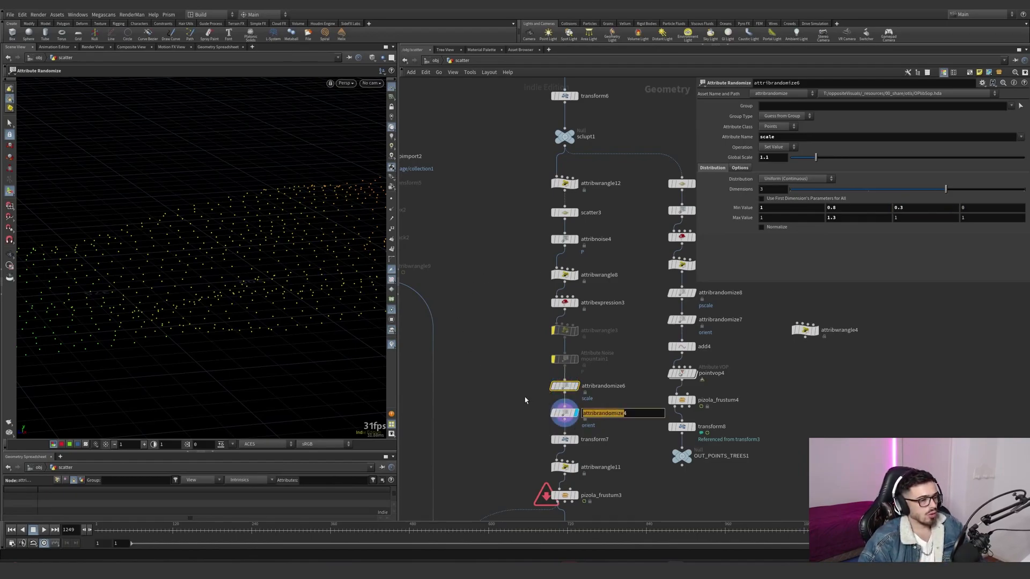
click(558, 412)
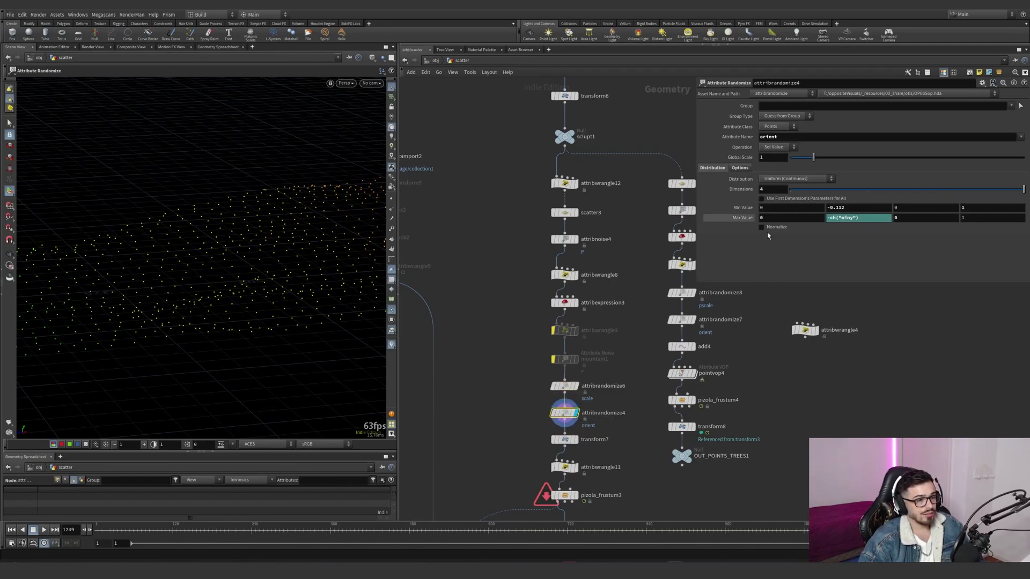
click(965, 209)
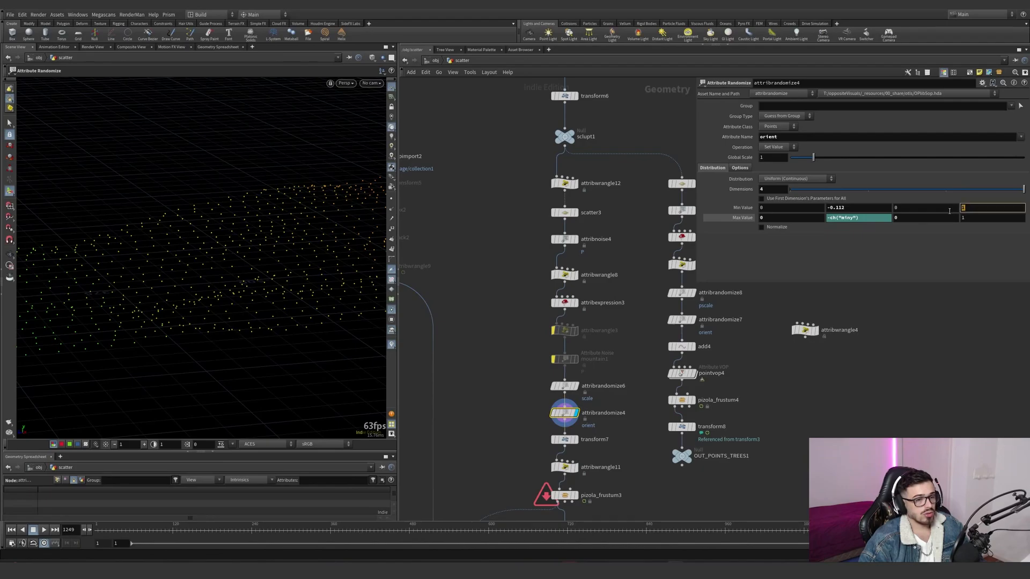
click(860, 207)
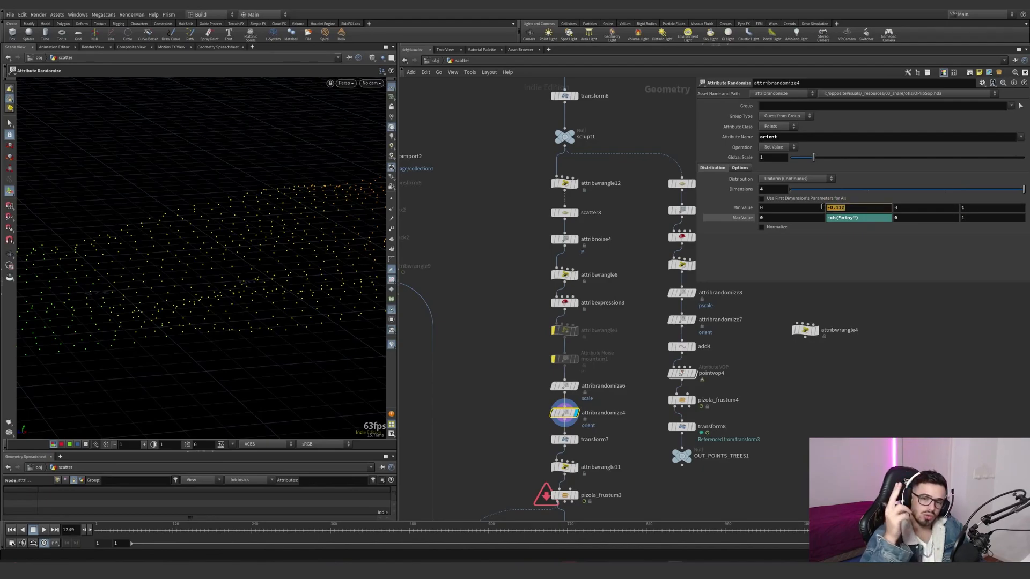
click(823, 236)
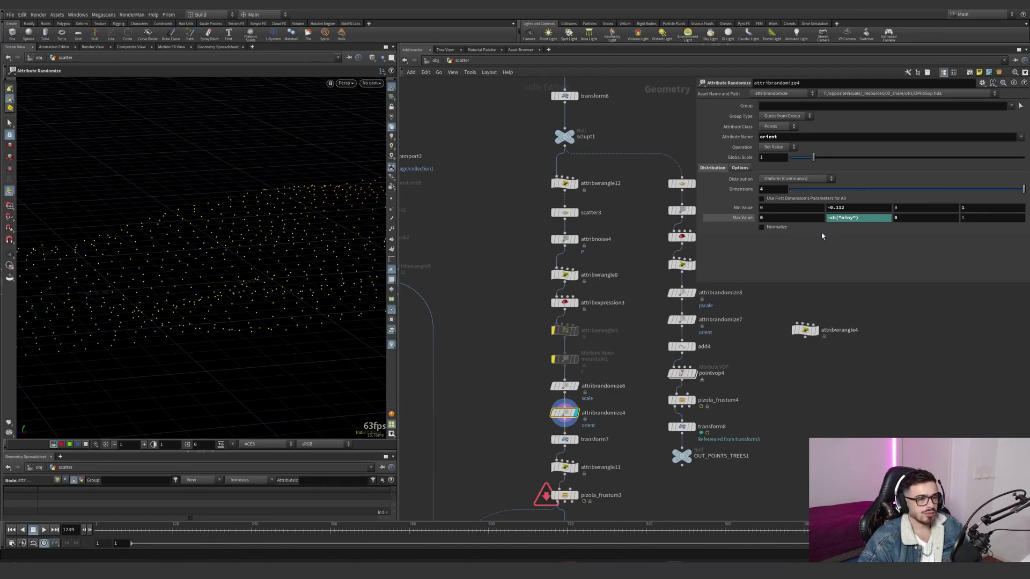
- Display transform7, examine its translate and scale values, and toggle its bypass to compare the point layout
click(752, 218)
middle_drag(644, 342, 657, 279)
click(579, 377)
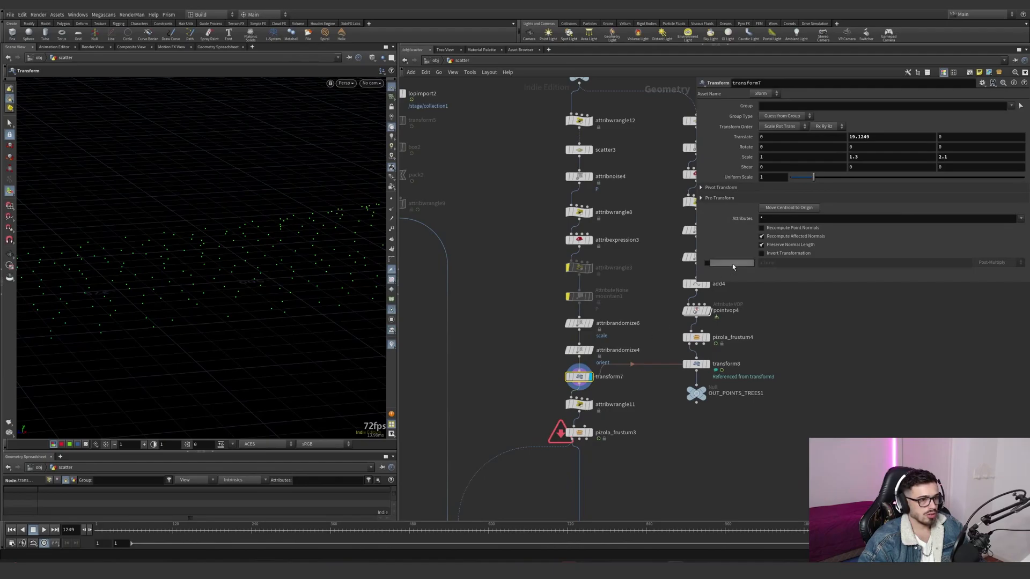
alt+right_drag(276, 276, 207, 278)
alt+drag(208, 279, 376, 301)
key(Return)
key(h)
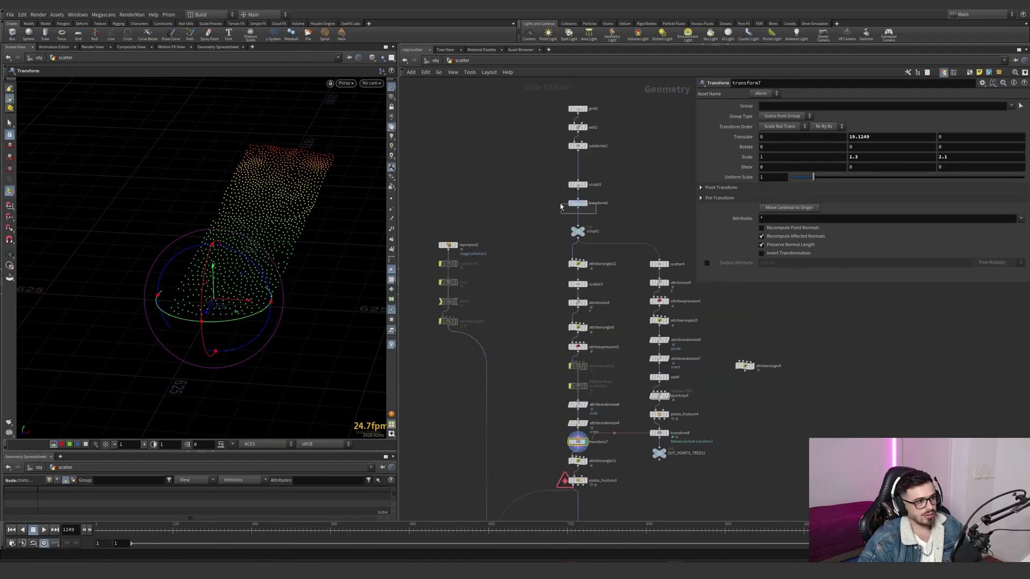
scroll(587, 453, up, 4)
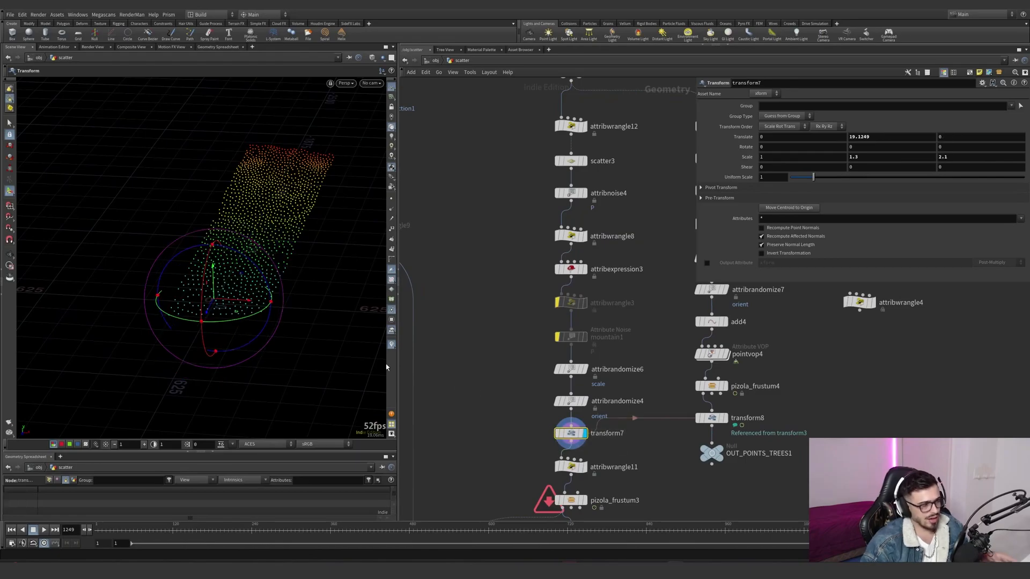
click(553, 418)
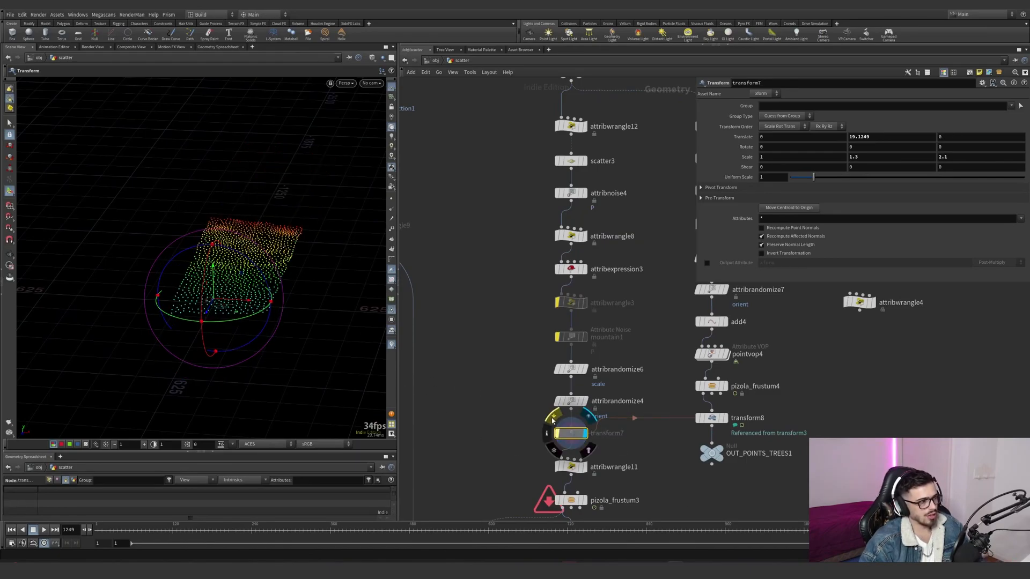
click(553, 419)
- Display attribwrangle11, enlarge its parameter area and examine the expression and Dist ramp that multiply scale by depth
middle_drag(600, 479, 592, 428)
click(577, 414)
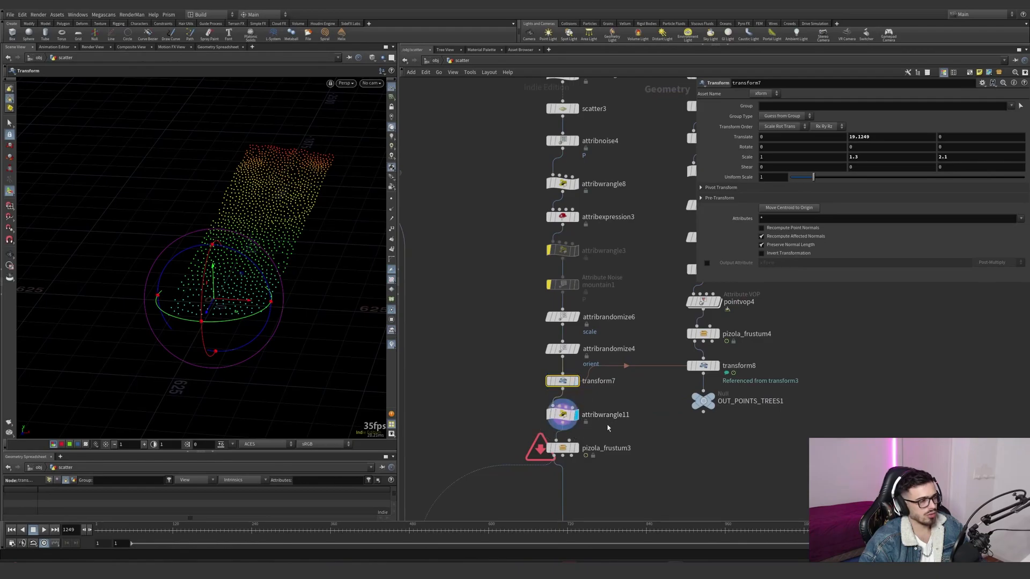
click(563, 415)
drag(697, 281, 652, 448)
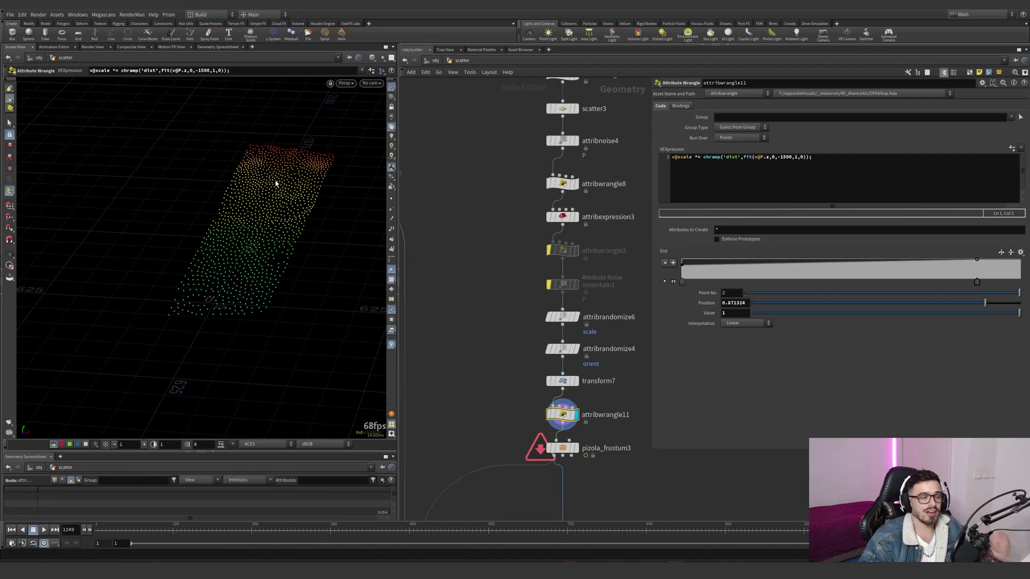
- Display pizola_frustum3 and allow editing of its contents
middle_drag(503, 401, 498, 331)
click(571, 379)
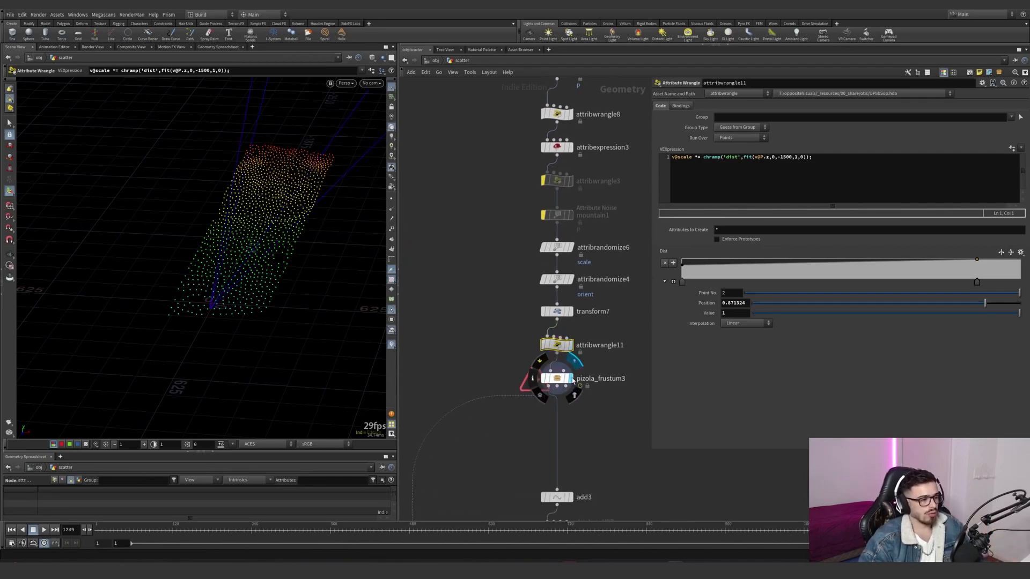
drag(294, 251, 278, 232)
drag(558, 379, 556, 384)
right_click(555, 384)
click(585, 524)
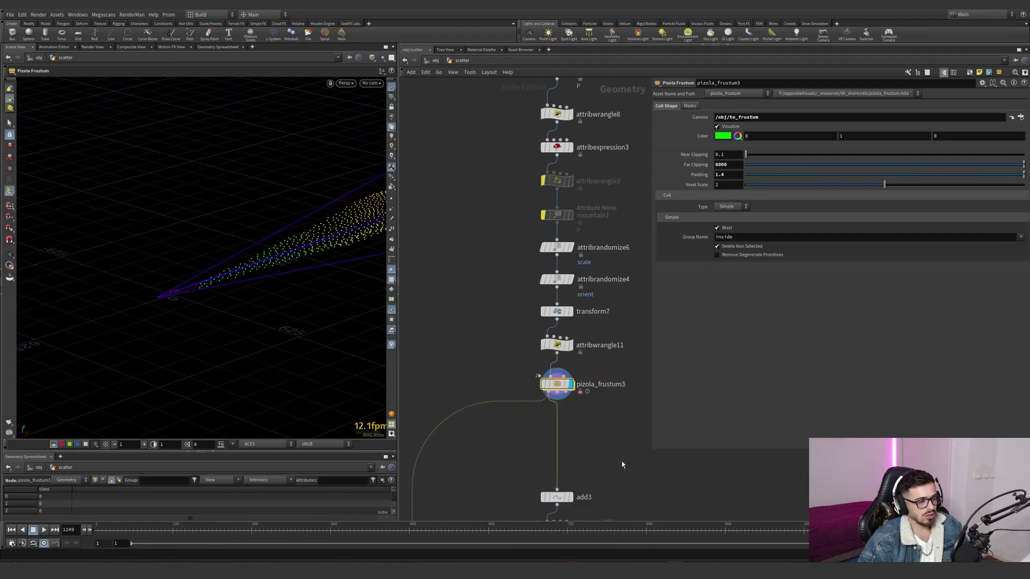
- Enter pizola_frustum3 and locate the node chain that builds its cull shape
double_click(561, 391)
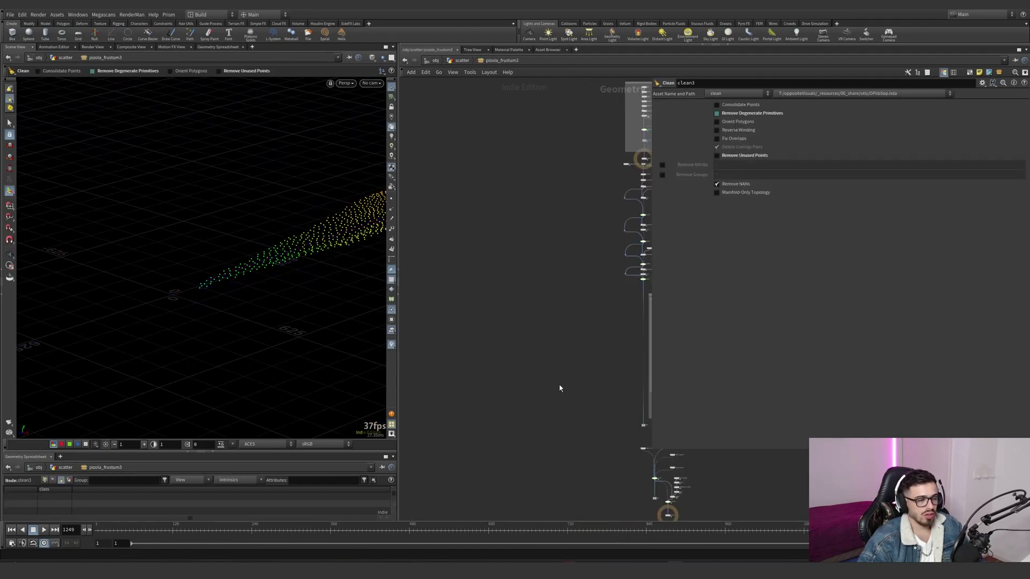
middle_drag(511, 390, 491, 378)
scroll(557, 230, up, 12)
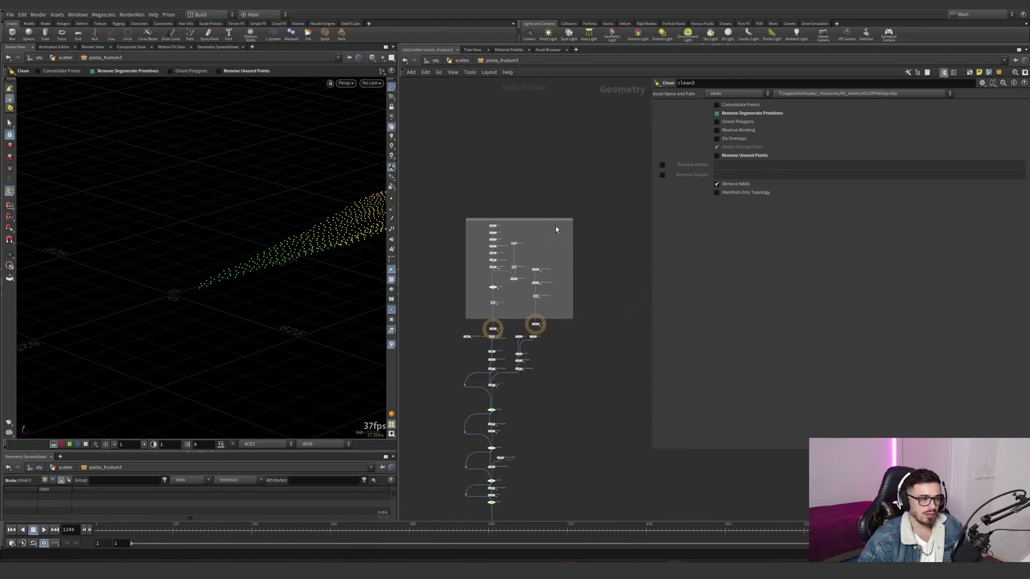
key(Escape)
drag(301, 244, 335, 201)
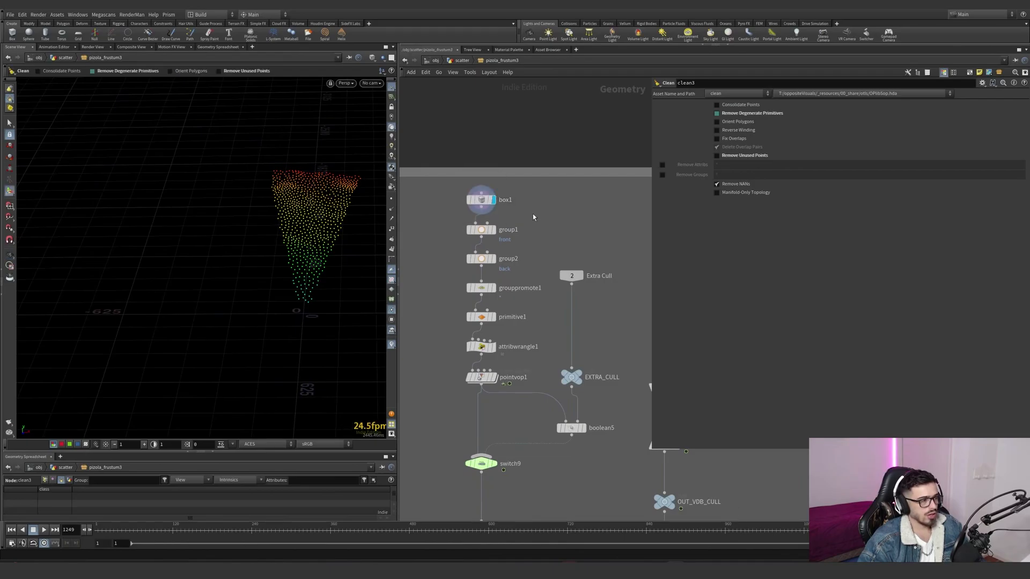
- Display box1 and examine its size and center offset in the perspective and front views
click(492, 200)
key(g)
drag(215, 318, 248, 299)
key(space+3)
right_drag(258, 289, 95, 338)
key(space+3)
right_drag(251, 286, 126, 324)
key(space+1)
key(space+3)
click(392, 87)
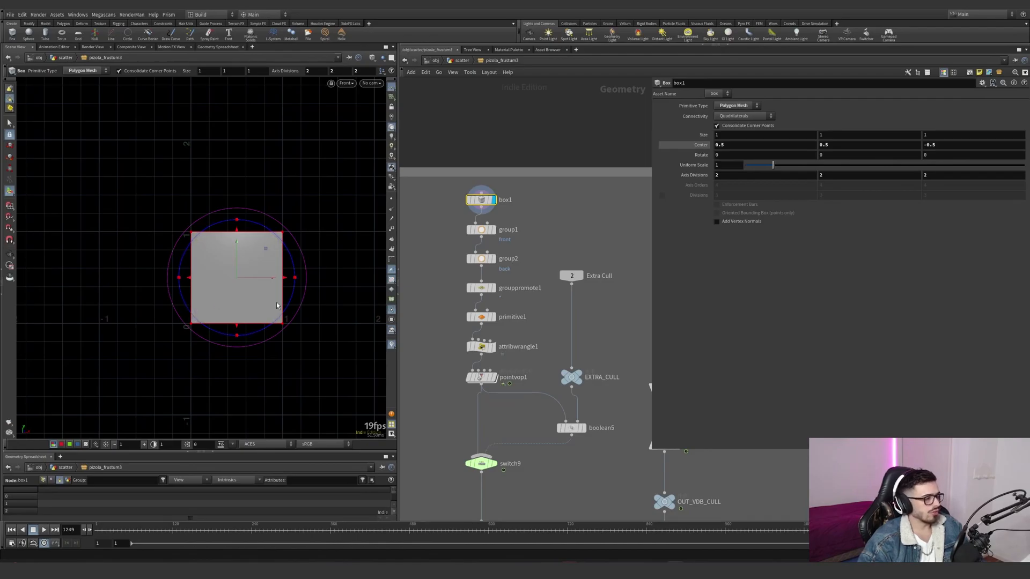
- Display group1, group2 and grouppromote1 in turn and examine how the box's front and back groups become point groups
click(494, 230)
key(Escape)
drag(338, 217, 191, 256)
click(494, 259)
click(482, 260)
key(h)
click(493, 288)
click(482, 288)
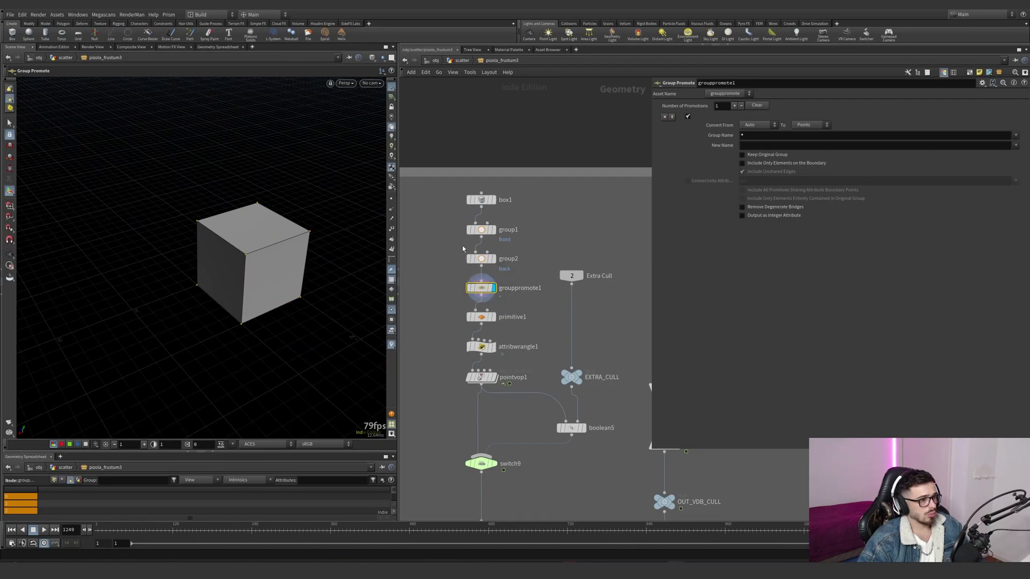
- Examine primitive1's scale values and compare its box with the stretched output of attribwrangle1
click(493, 317)
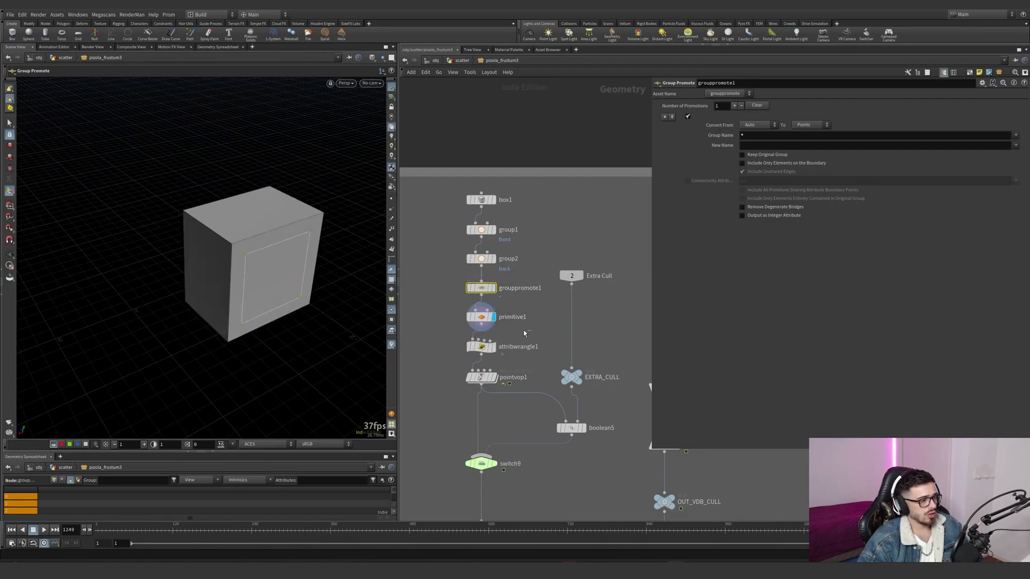
click(482, 317)
alt+drag(241, 252, 383, 297)
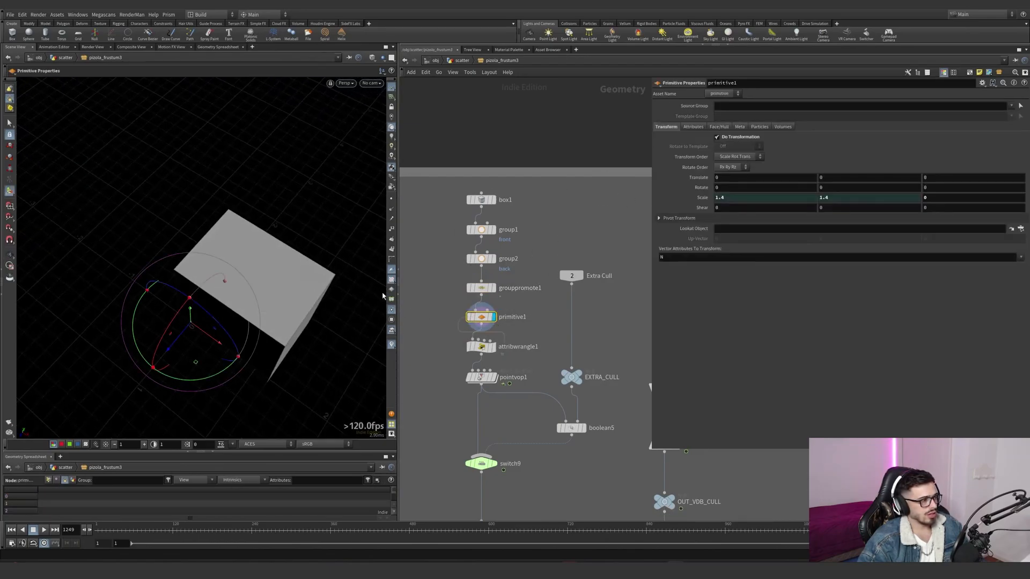
click(494, 349)
click(482, 348)
alt+drag(204, 292, 316, 236)
click(482, 318)
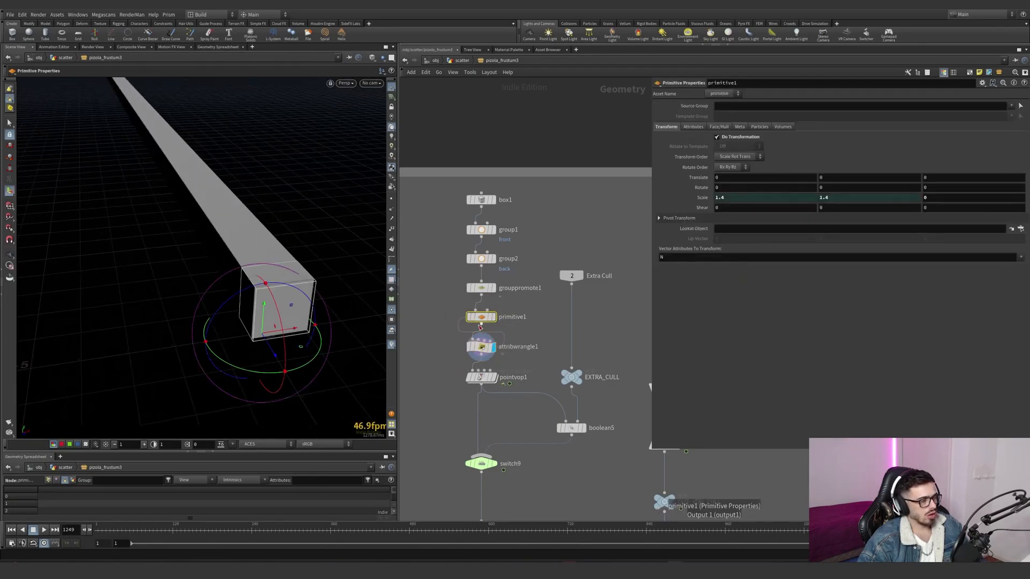
- Display attribwrangle1 and examine the expression and the front, back and padding channels that lengthen the box
mouse_move(497, 348)
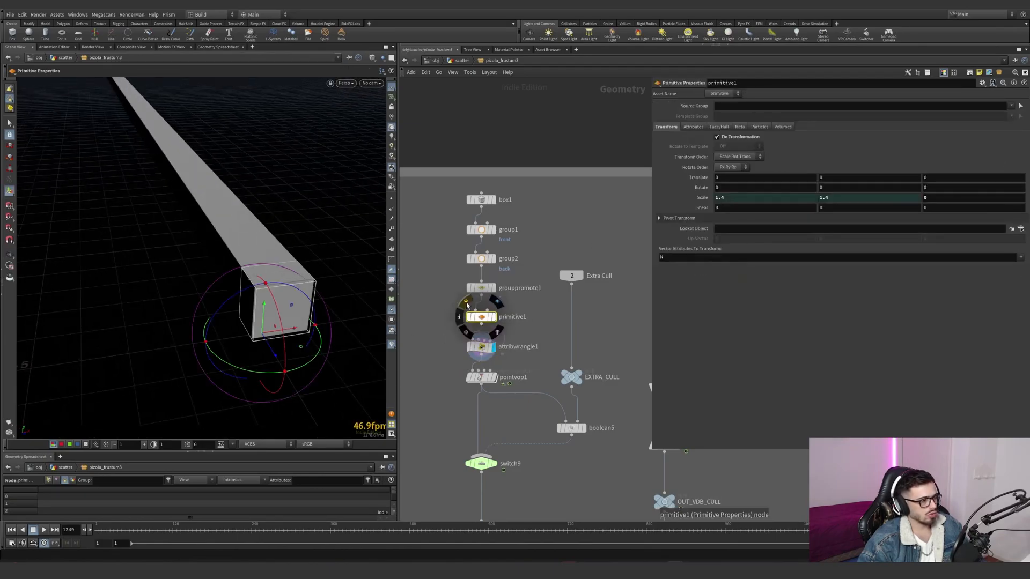
click(494, 376)
click(494, 348)
click(483, 348)
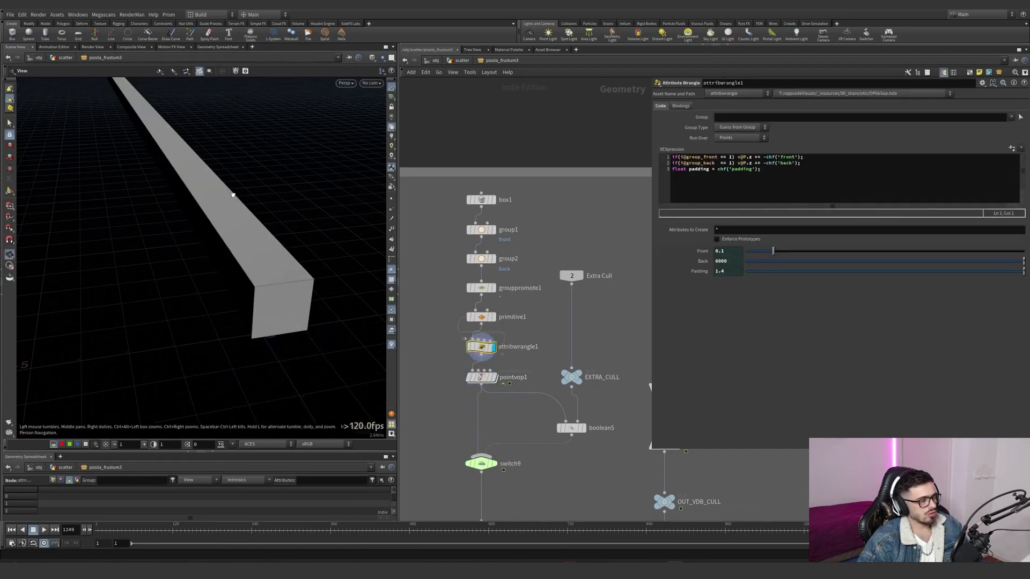
alt+drag(230, 193, 217, 178)
drag(108, 124, 240, 230)
key(Return)
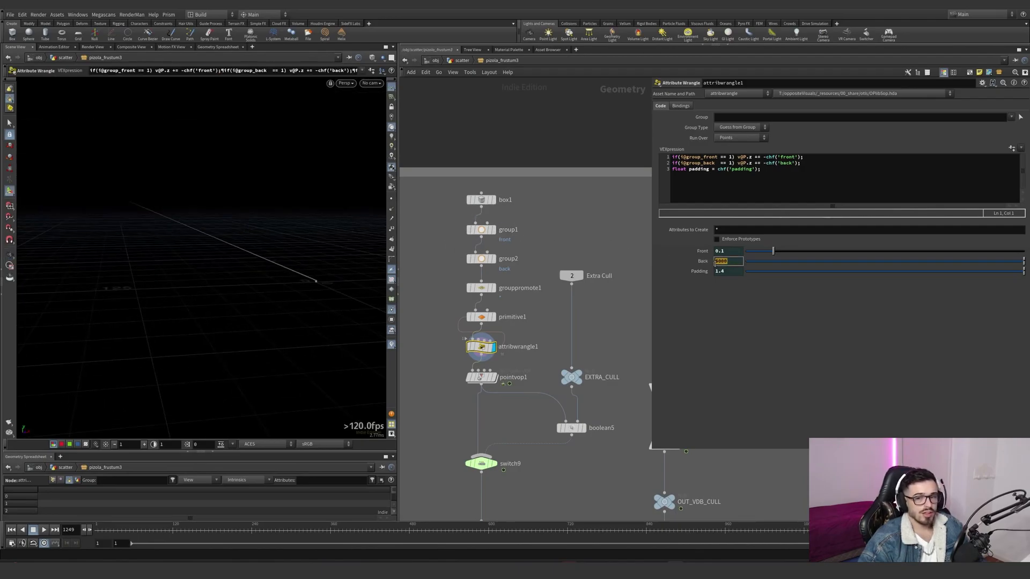
drag(803, 157, 722, 157)
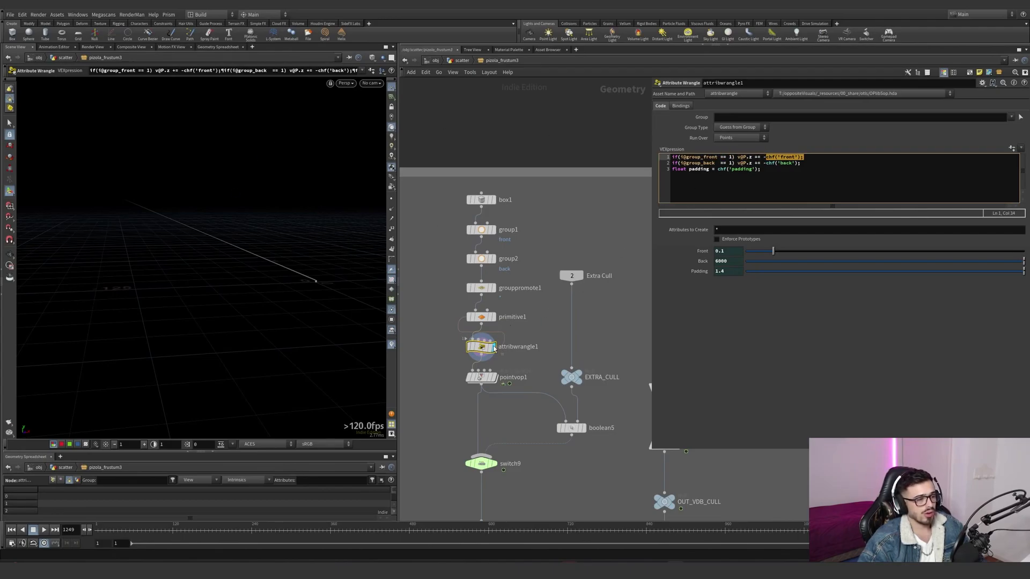
- Display pointvop1, enter it and examine the fromndcgeo1 node's camera path and its connections
click(495, 379)
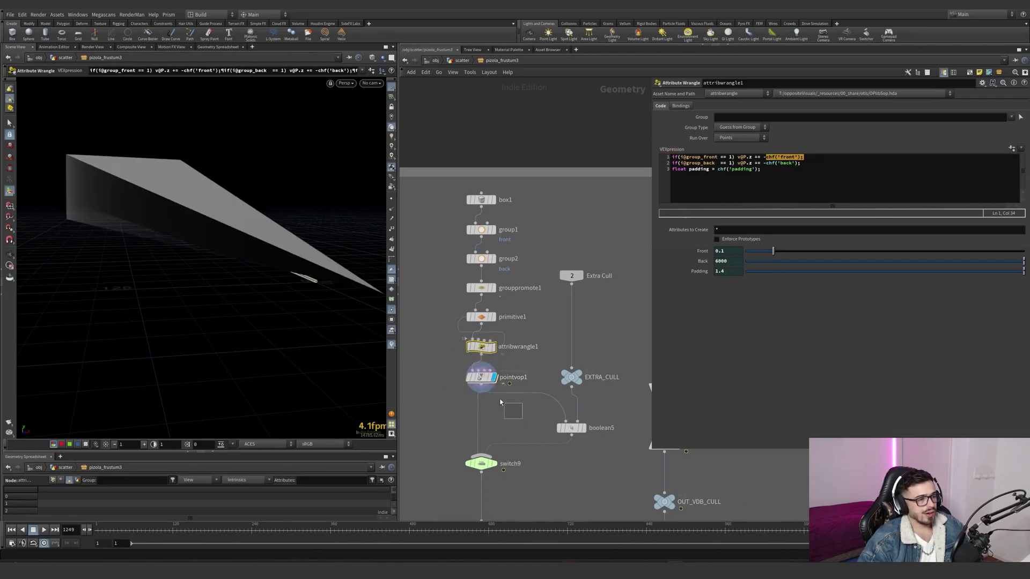
drag(522, 418, 437, 365)
double_click(479, 380)
middle_drag(559, 320, 423, 342)
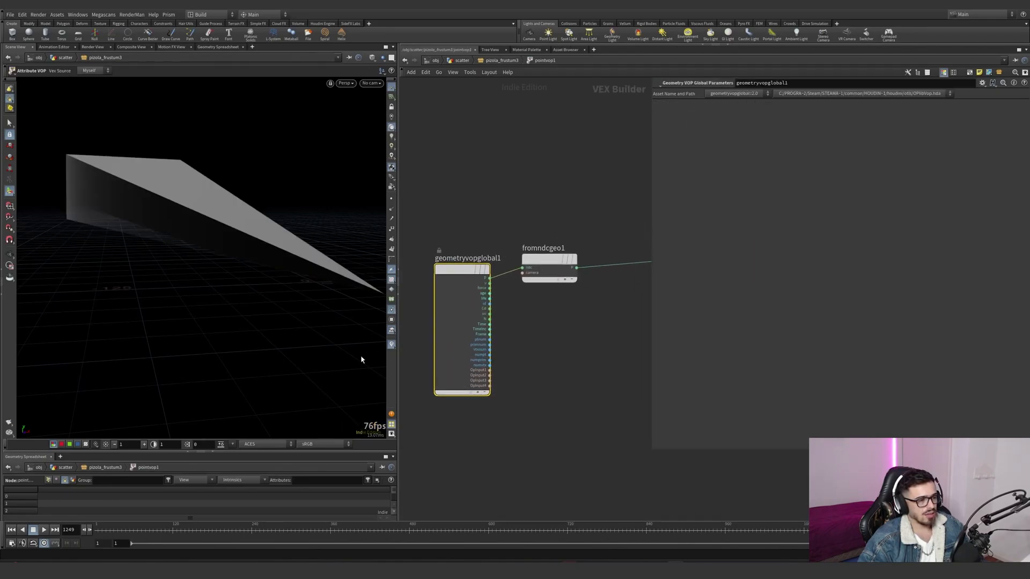
drag(602, 312, 586, 291)
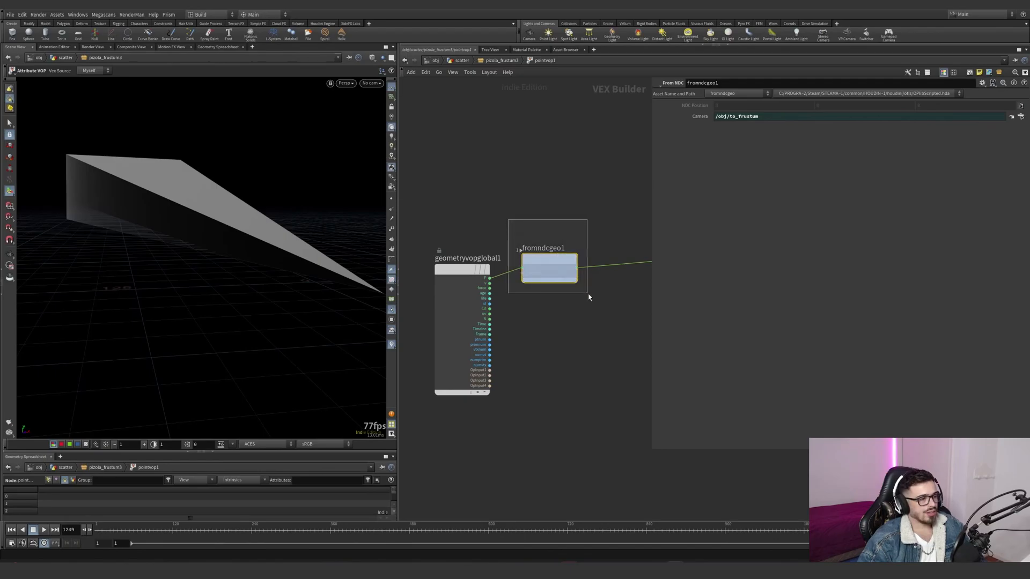
middle_drag(586, 292, 529, 320)
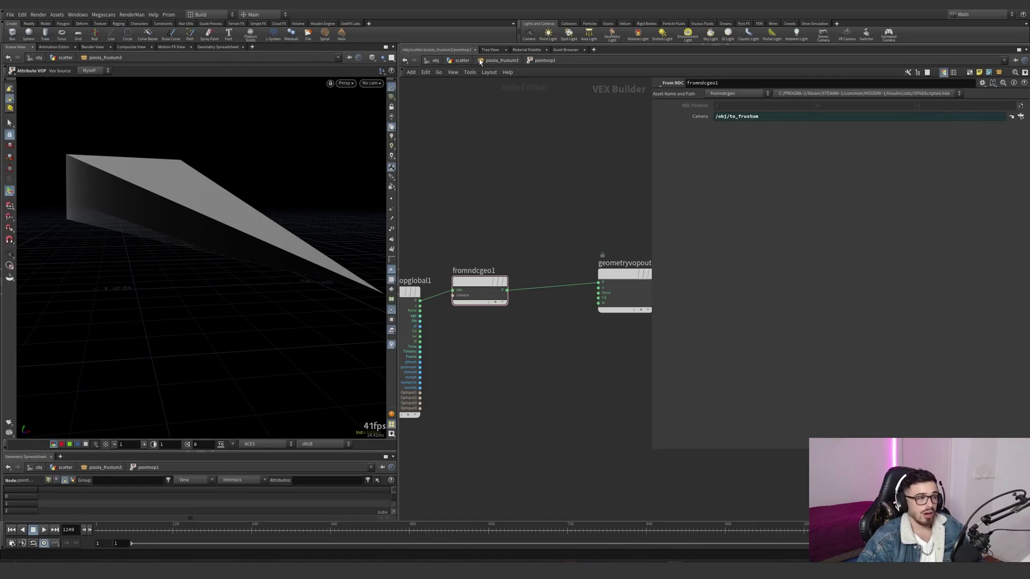
- Return to the pizola_frustum3 network and dismiss the autosave prompt without saving
click(512, 265)
click(513, 265)
key(u)
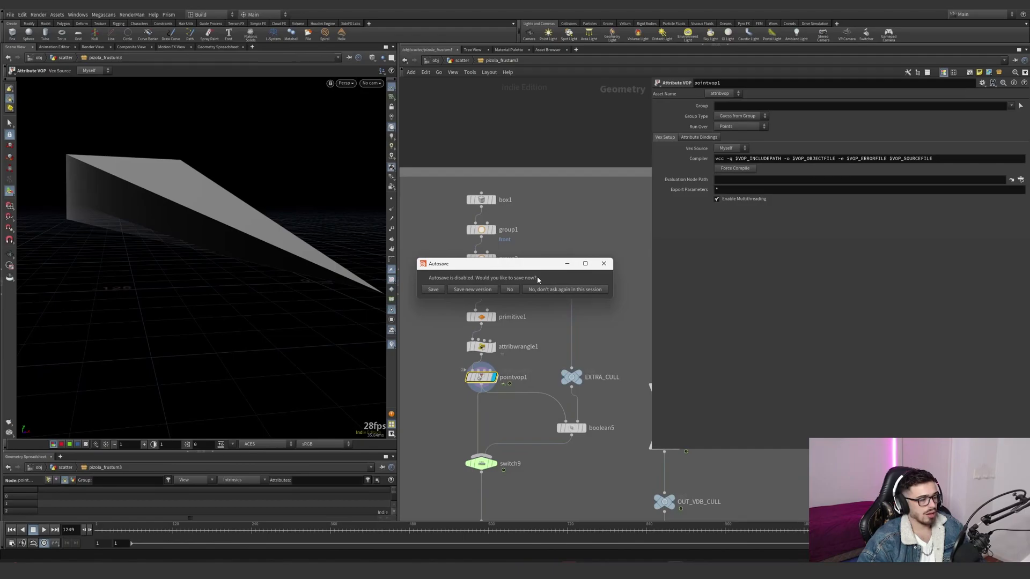
click(603, 264)
- Follow the chain through switch9 and display the OUT_CULL null
scroll(541, 379, down, 2)
drag(521, 398, 482, 367)
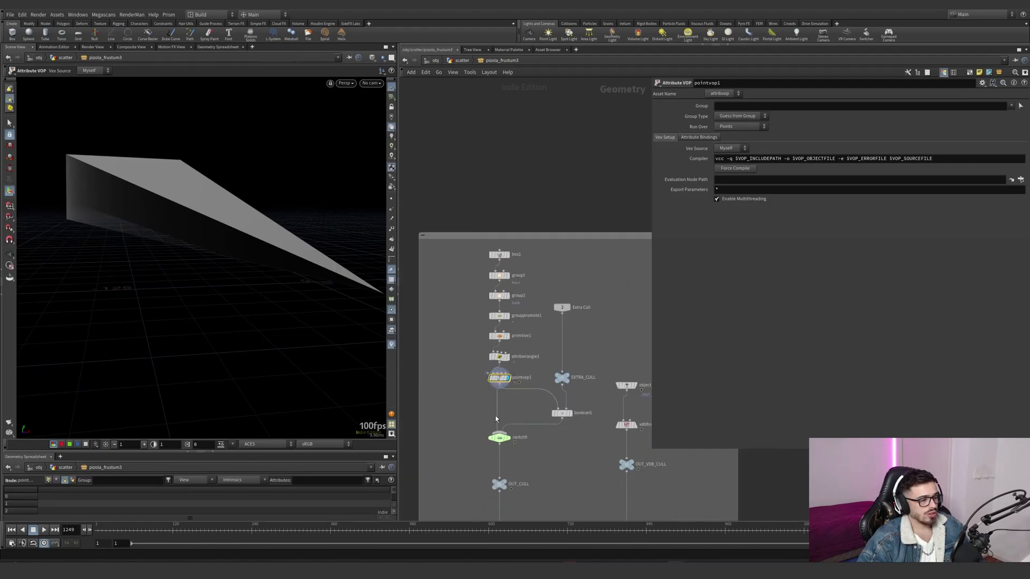
click(507, 483)
drag(545, 464, 479, 506)
- Find the simple cull network box and examine object_merge3, which brings in the INPUT points
scroll(551, 456, down, 6)
middle_drag(563, 476, 531, 324)
key(h)
drag(432, 205, 493, 316)
scroll(541, 347, up, 5)
mouse_move(541, 347)
middle_down()
mouse_move(563, 314)
mouse_move(476, 364)
mouse_move(514, 388)
mouse_move(561, 355)
middle_up()
scroll(513, 391, down, 3)
mouse_move(532, 375)
mouse_down()
mouse_move(445, 450)
mouse_move(528, 378)
mouse_up()
scroll(569, 312, up, 8)
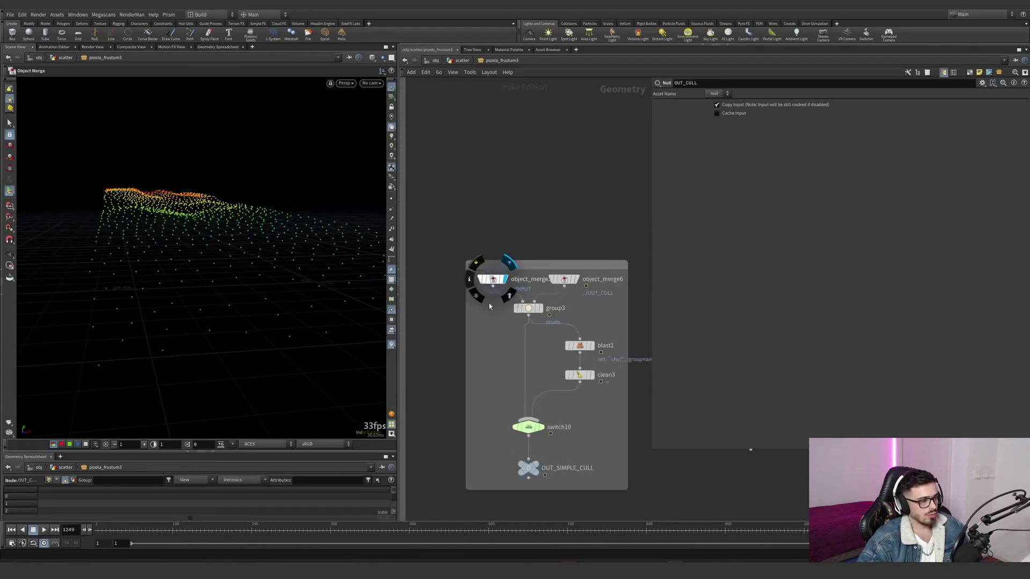
click(493, 279)
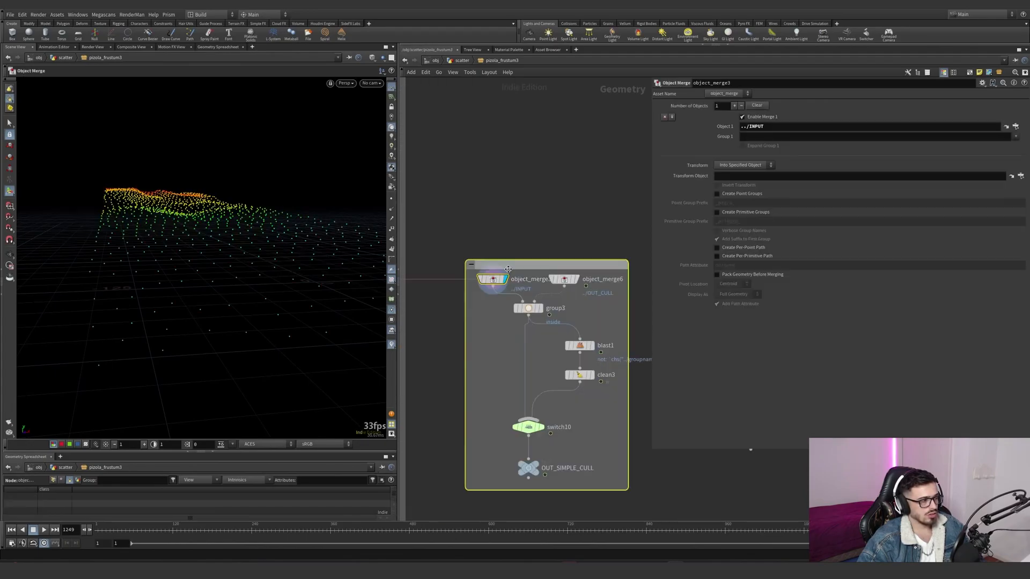
- Display group3 and examine how its bounding object setting groups the points inside the frustum
click(540, 309)
click(532, 309)
alt+drag(319, 258, 262, 266)
alt+right_drag(273, 261, 241, 294)
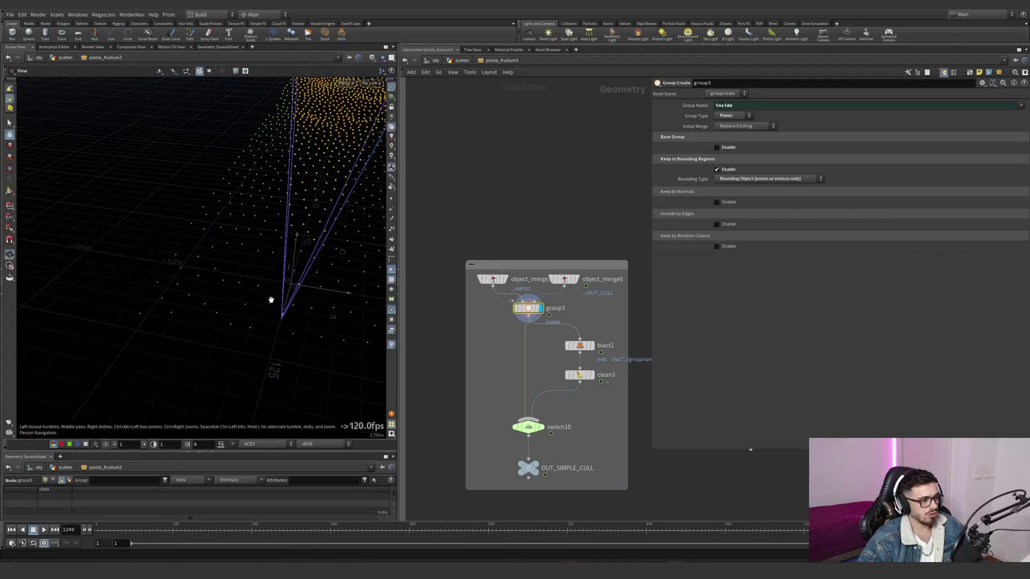
- Display blast1 and examine how it deletes the points outside the named group
click(592, 347)
click(581, 347)
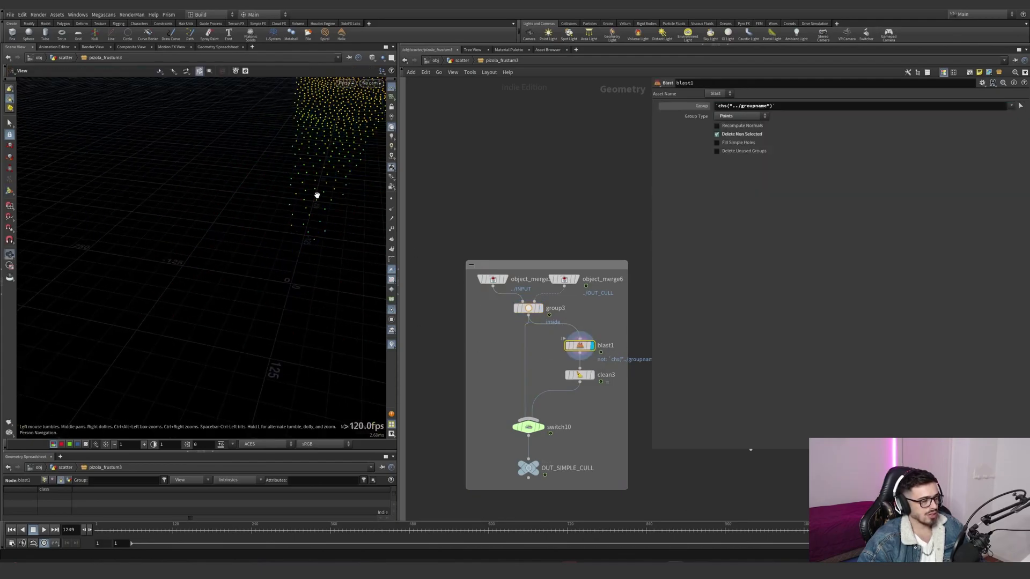
alt+middle_drag(317, 195, 258, 262)
- Return to the scatter network and examine pizola_frustum3's culled points within the camera frustum
click(452, 63)
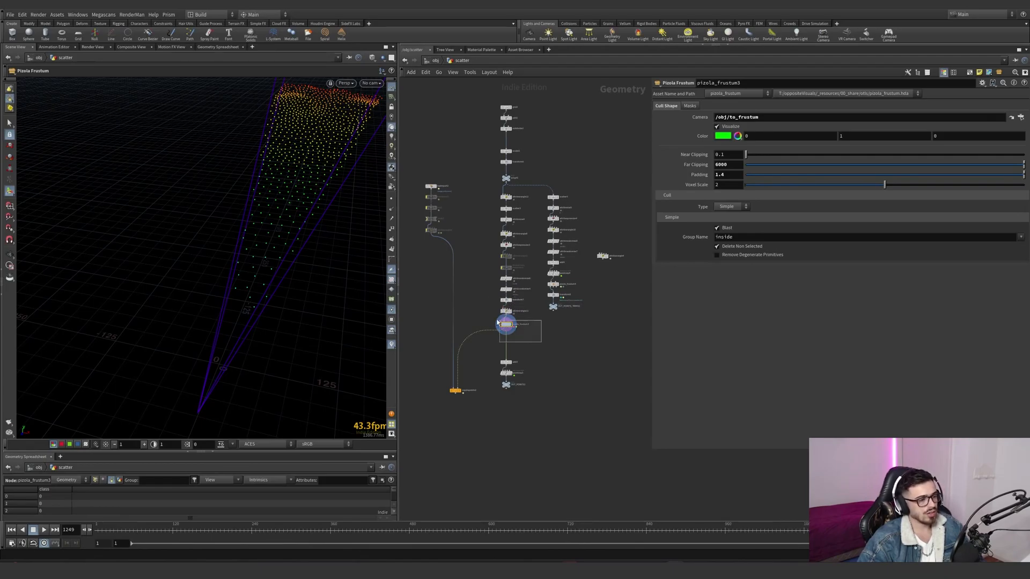
scroll(447, 223, up, 2)
scroll(486, 308, down, 1)
middle_drag(495, 386, 495, 343)
key(alt)
mouse_move(325, 216)
mouse_down()
mouse_move(292, 207)
mouse_move(352, 203)
mouse_move(321, 205)
mouse_up()
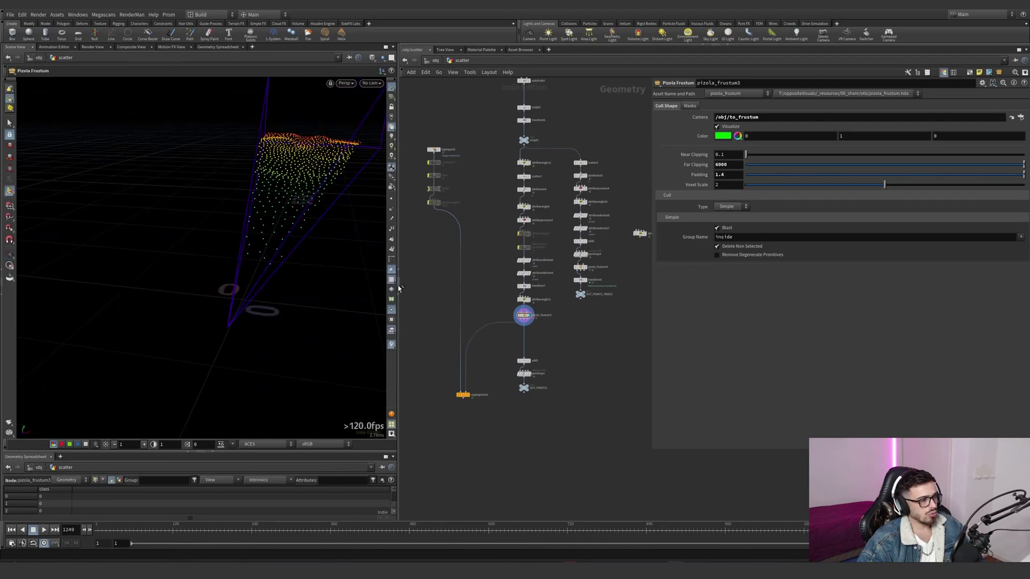
alt+drag(308, 264, 276, 246)
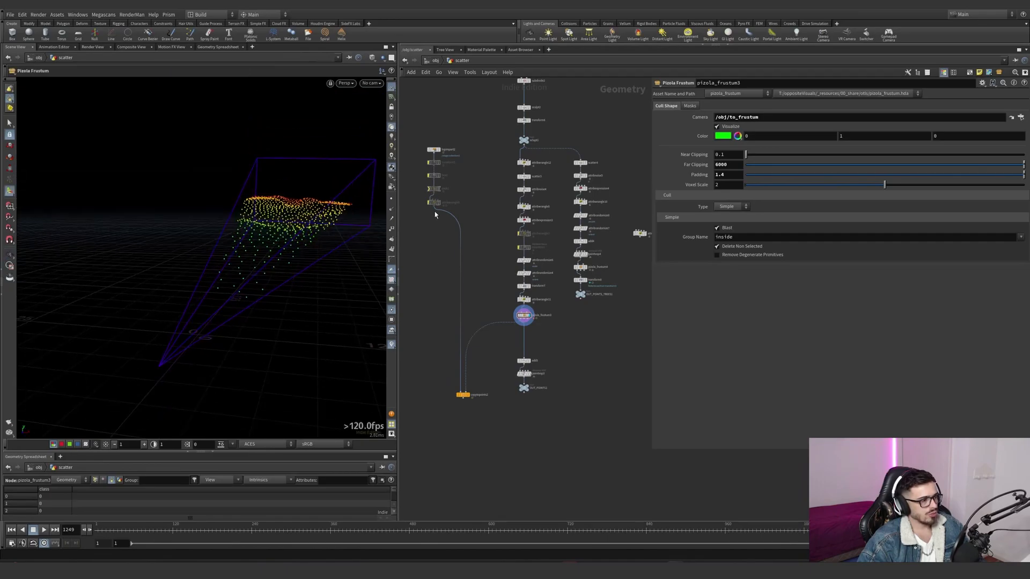
- Display lopimport2, frame its house variants and examine its import settings and node information
scroll(436, 219, up, 3)
click(439, 149)
key(ctrl+z)
click(434, 124)
key(space+g)
alt+drag(209, 295, 273, 236)
scroll(272, 254, up, 4)
middle_click(435, 125)
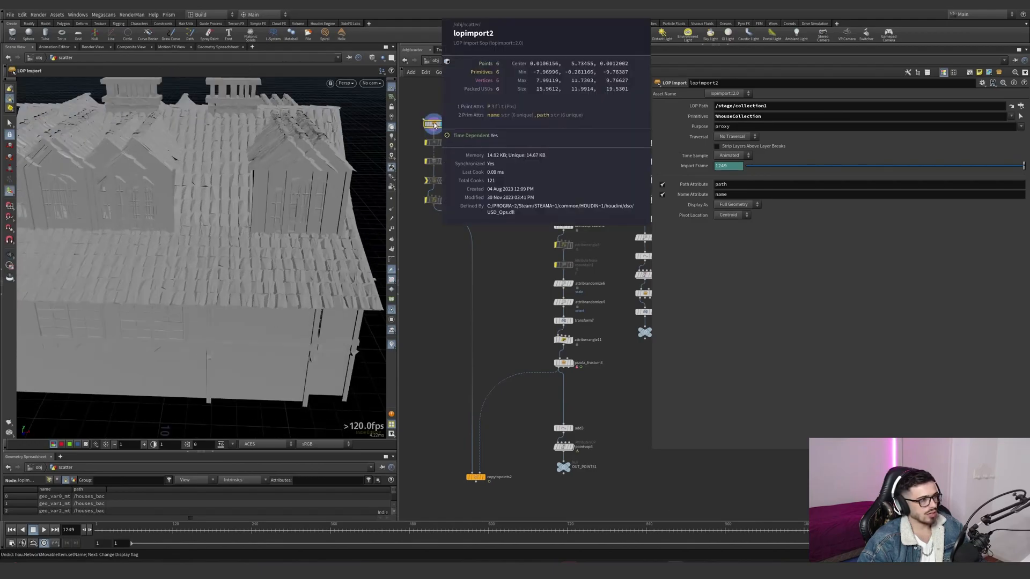
scroll(170, 230, down, 5)
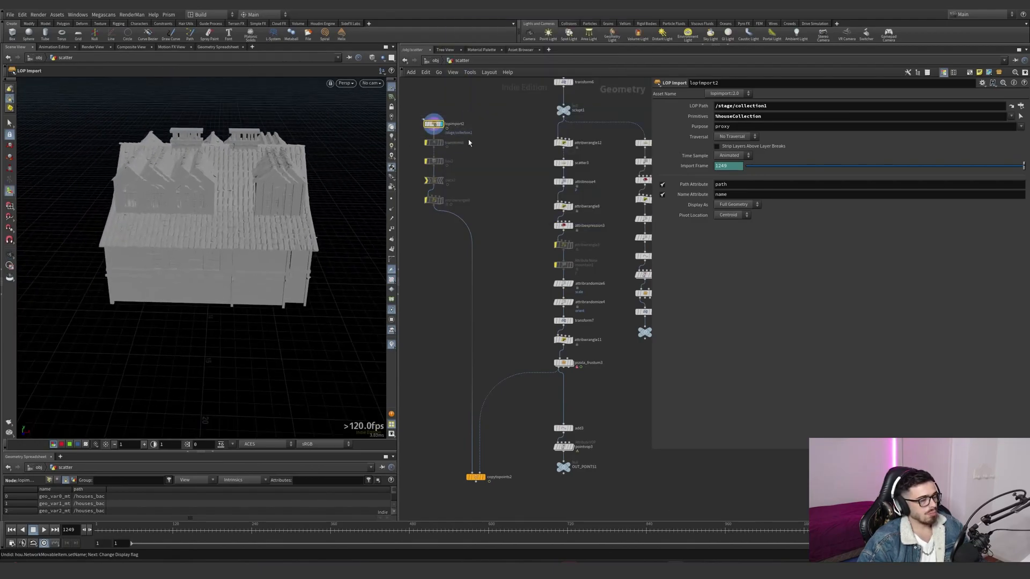
- Try to spread the overlapping house variants apart with an Exploded View node and a lower uniform scale, and remove the node
alt+drag(249, 155, 218, 224)
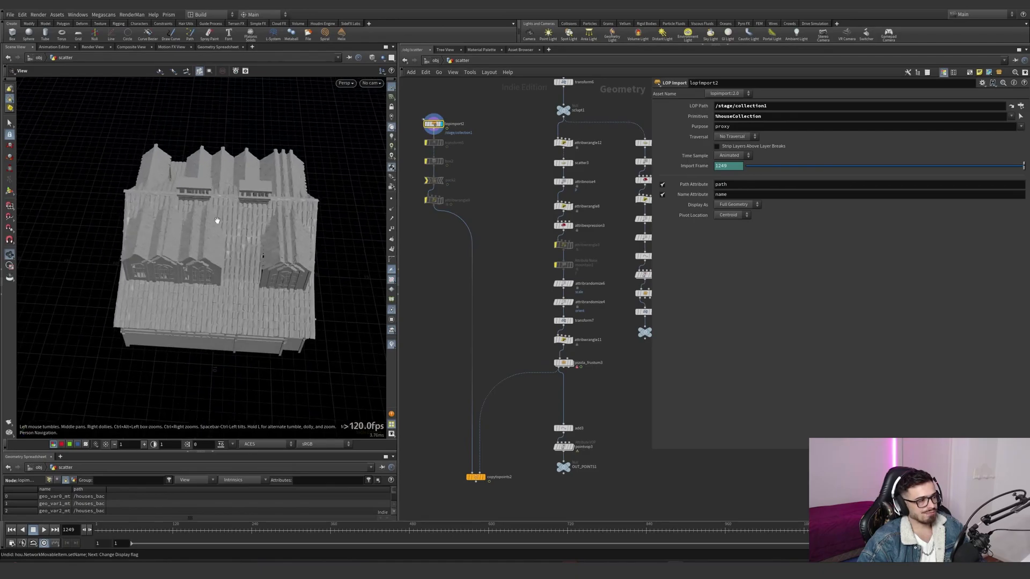
middle_drag(460, 141, 464, 202)
drag(465, 157, 421, 200)
key(Tab)
text(explo)
key(Return)
click(472, 205)
click(478, 205)
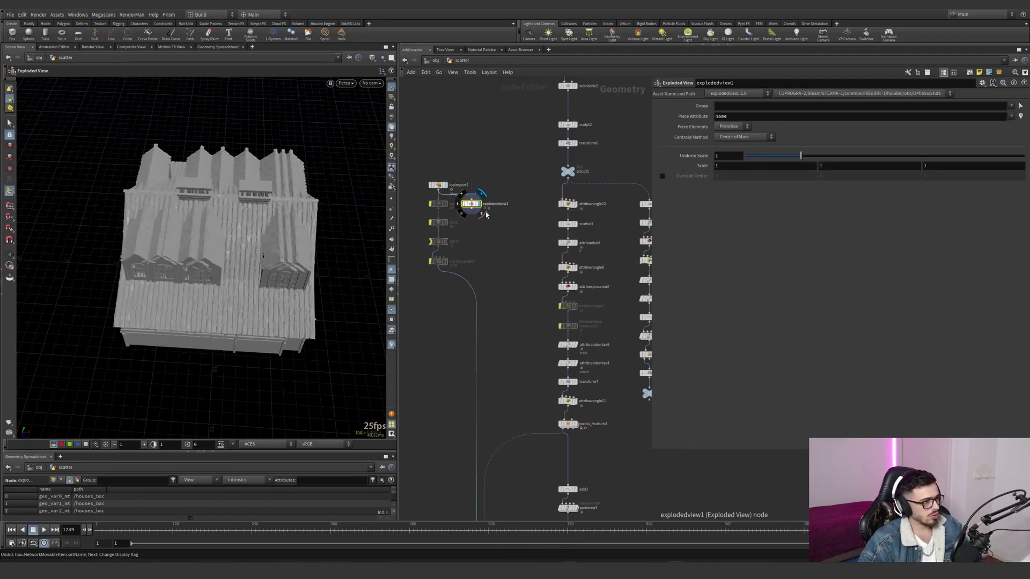
drag(802, 160, 756, 154)
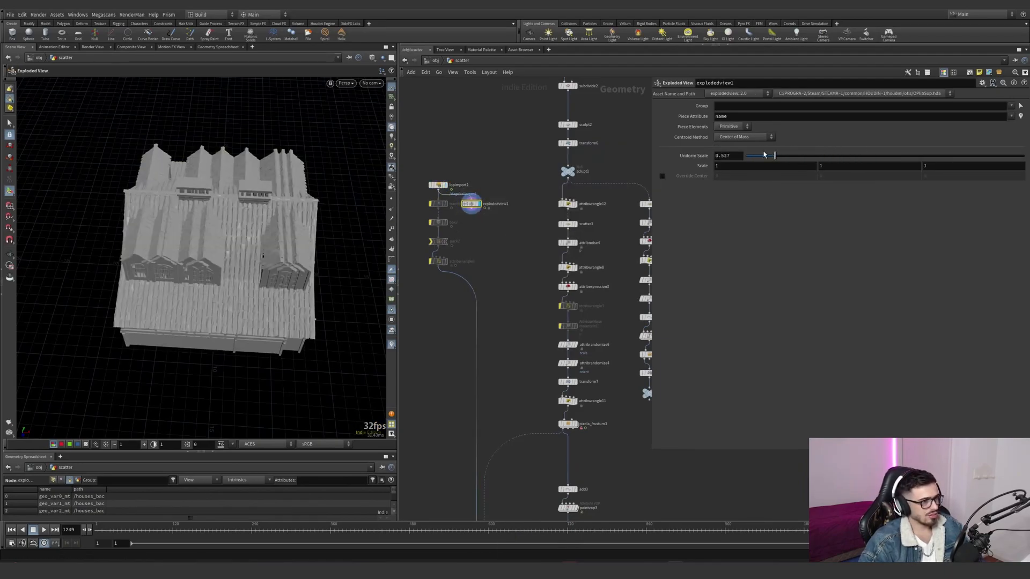
key(Delete)
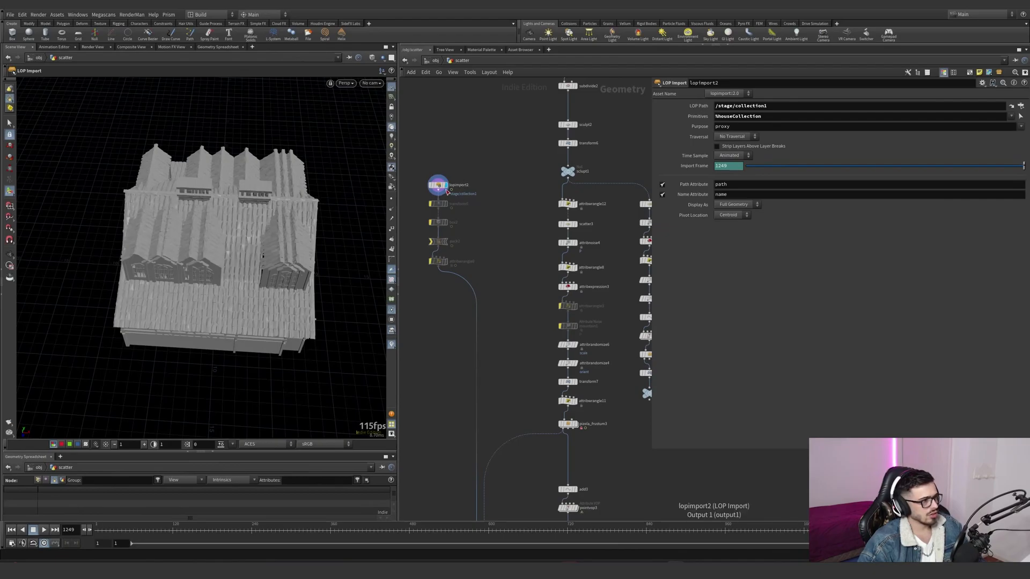
- Examine lopimport2's node information and widen the geometry spreadsheet's name column to read the full primitive names
key(s)
middle_click(440, 185)
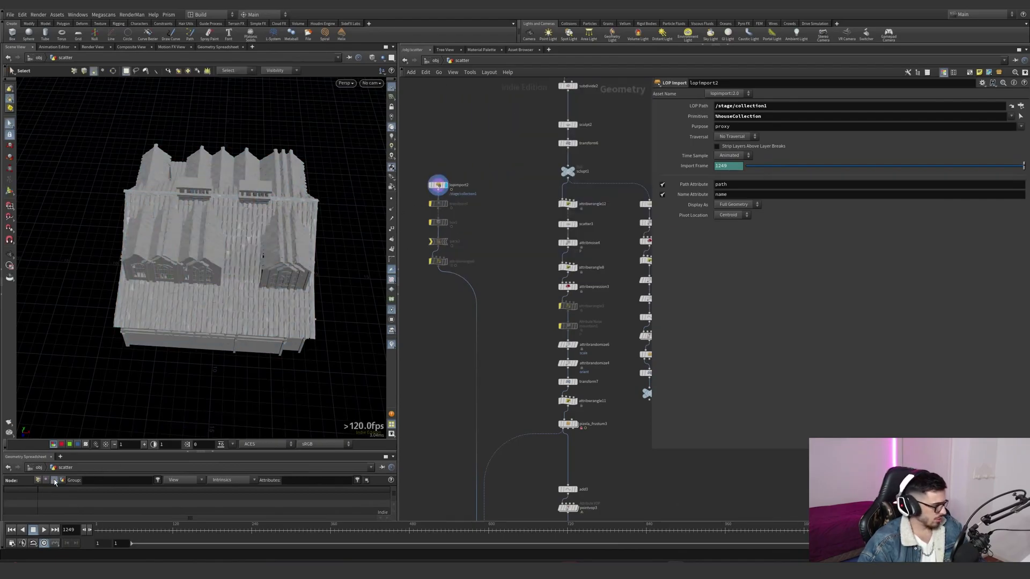
click(438, 185)
double_click(75, 489)
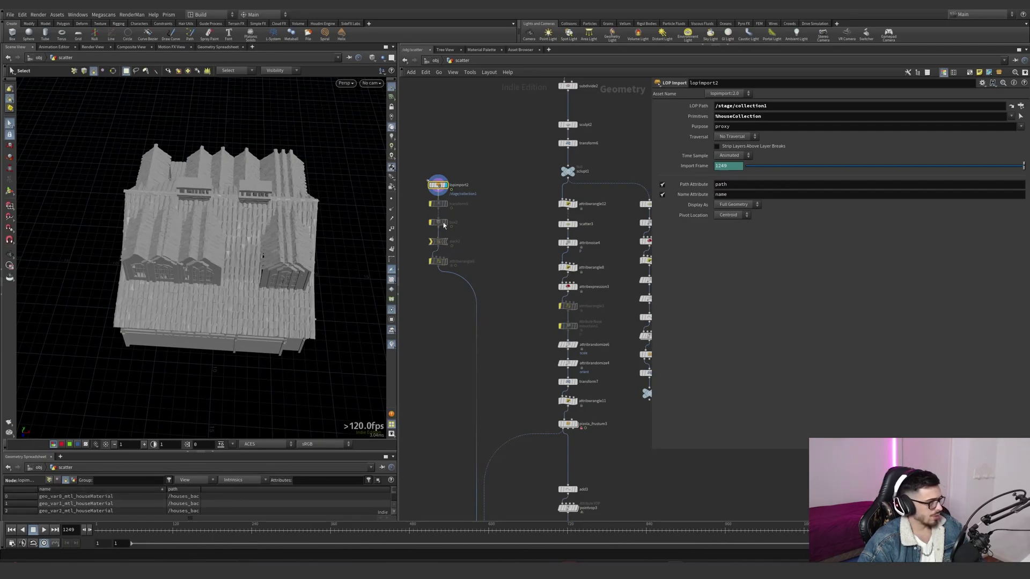
- Blast primitive 4 of the imported house variants with Delete Non Selected enabled to isolate that variant
click(250, 302)
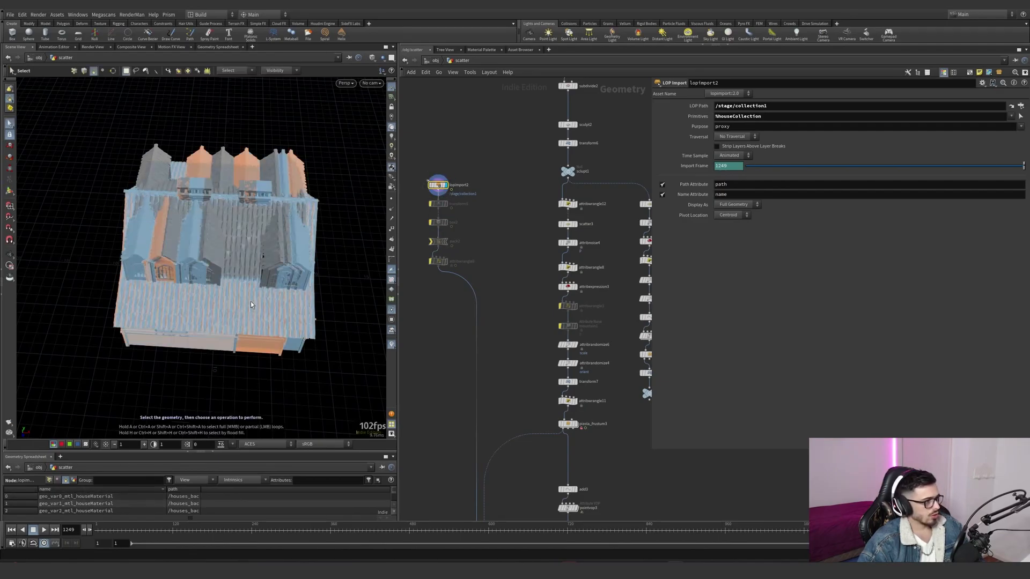
key(Delete)
key(s)
click(247, 283)
drag(486, 192, 421, 188)
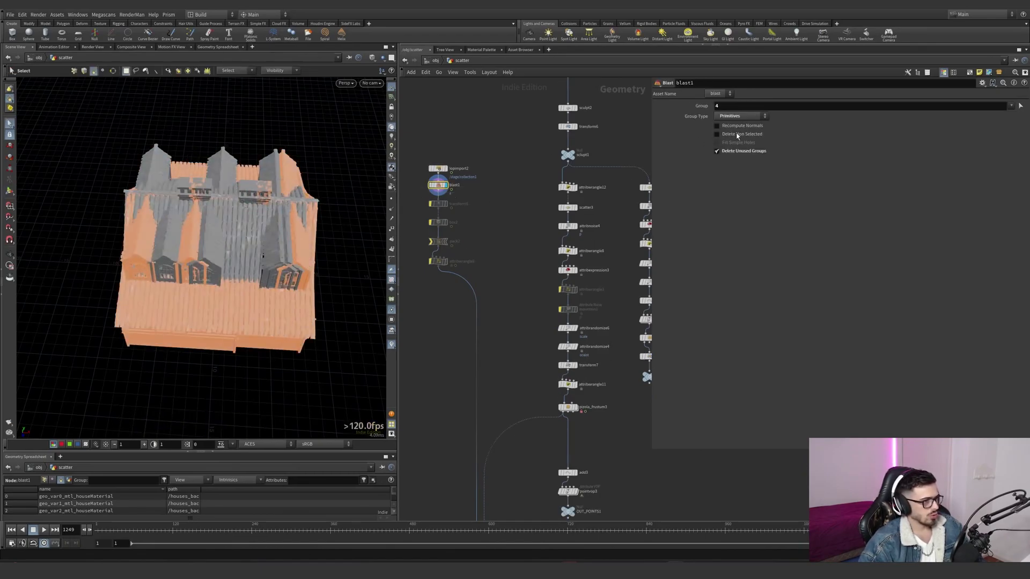
click(717, 134)
- Reselect the blast group as primitives 1 and 4, and delete the Blast node
click(1021, 106)
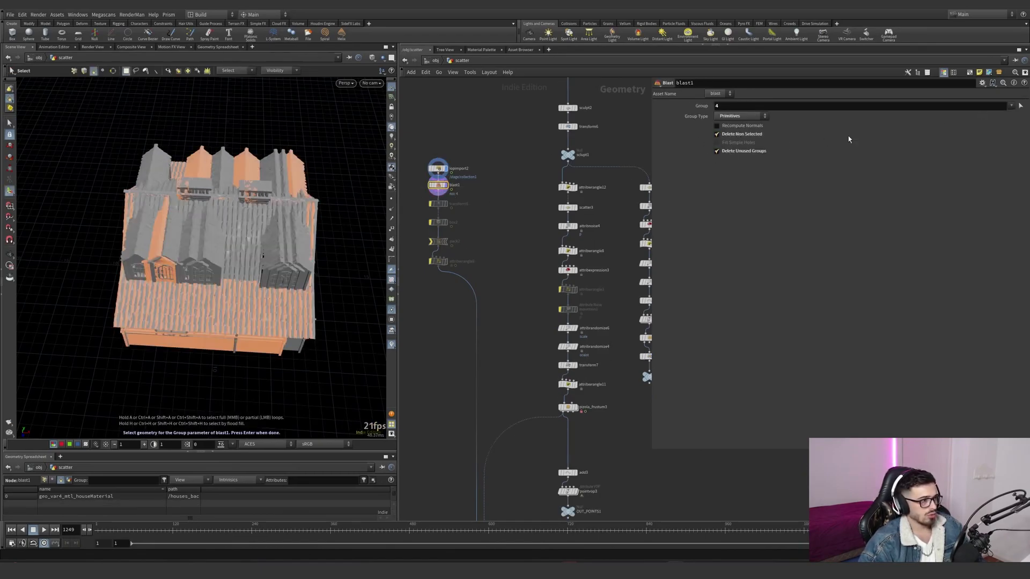
shift+click(275, 265)
key(Return)
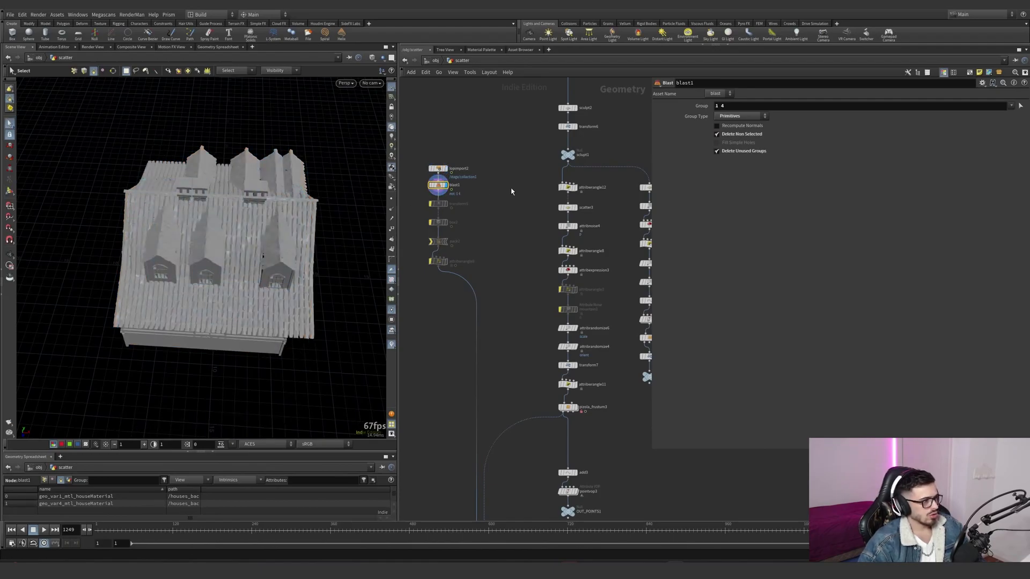
key(Delete)
- Jump from lopimport2's LOP path to the collection1 node in the stage network
scroll(483, 217, down, 2)
mouse_move(481, 223)
middle_down()
mouse_move(458, 154)
mouse_move(488, 218)
middle_up()
drag(503, 190, 472, 180)
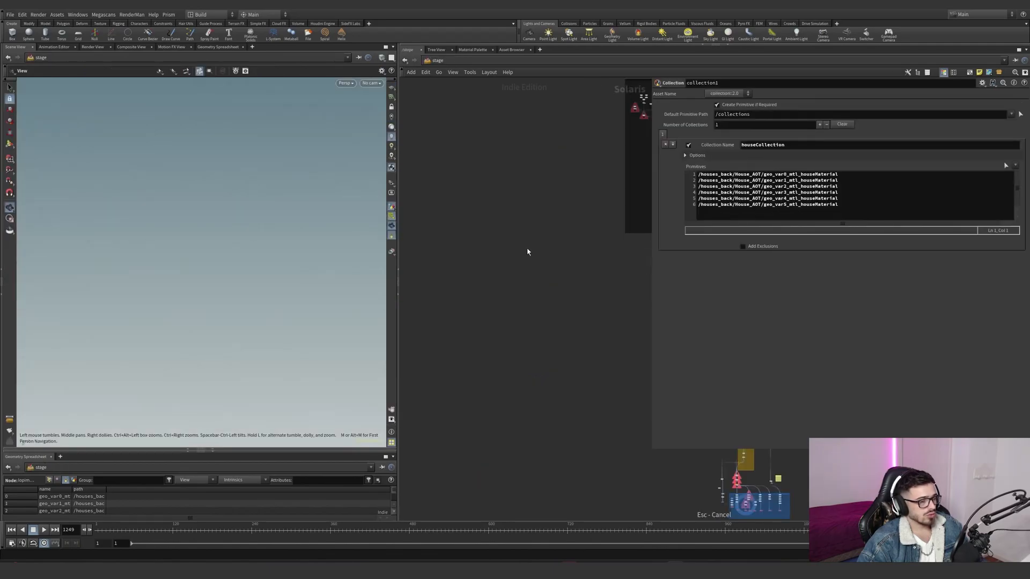
scroll(527, 250, down, 4)
middle_drag(507, 218, 440, 269)
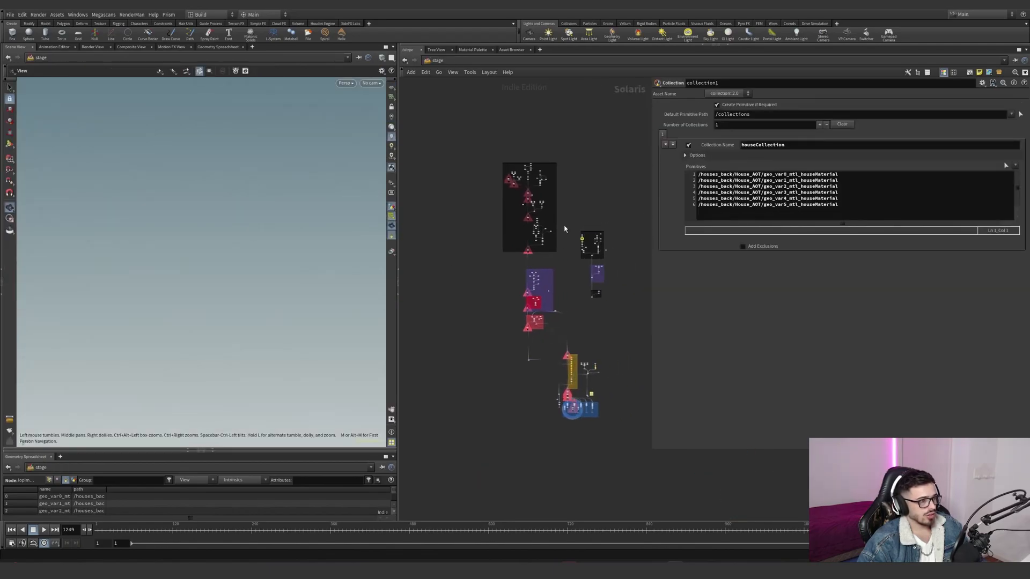
- Display the reference node that loads House_AOT.usd and examine the house model and its node information
scroll(585, 241, up, 10)
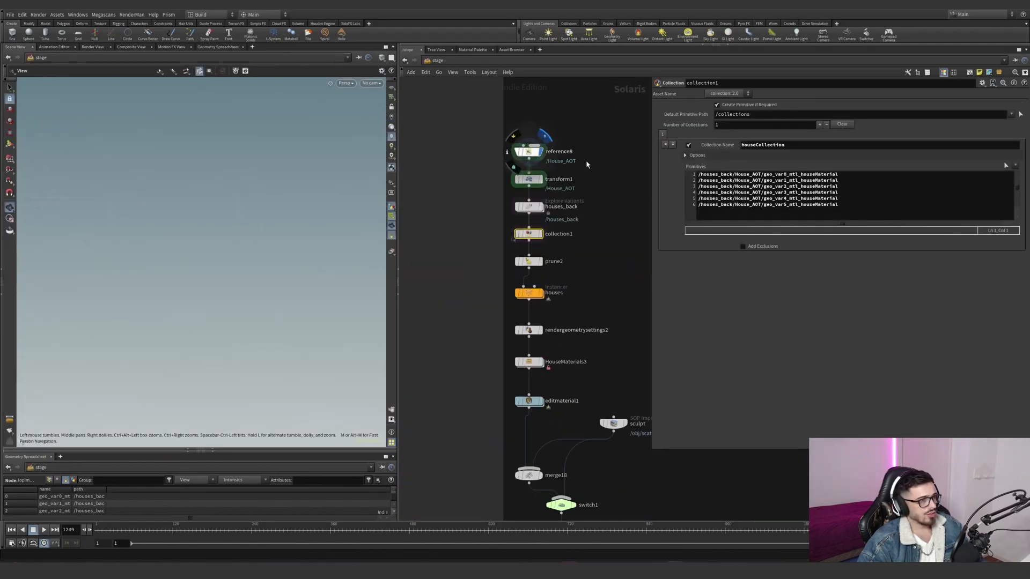
click(578, 162)
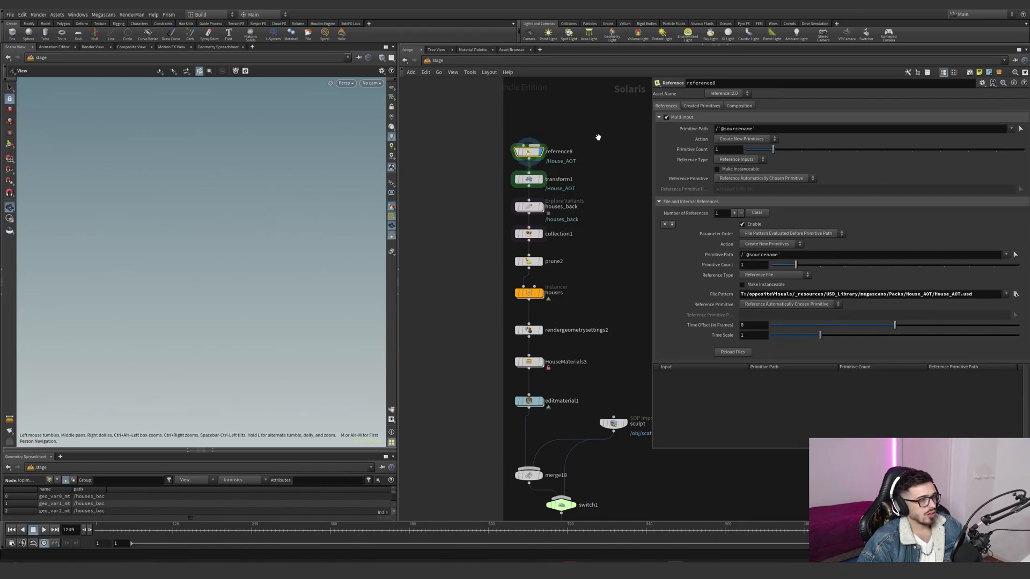
drag(237, 216, 303, 231)
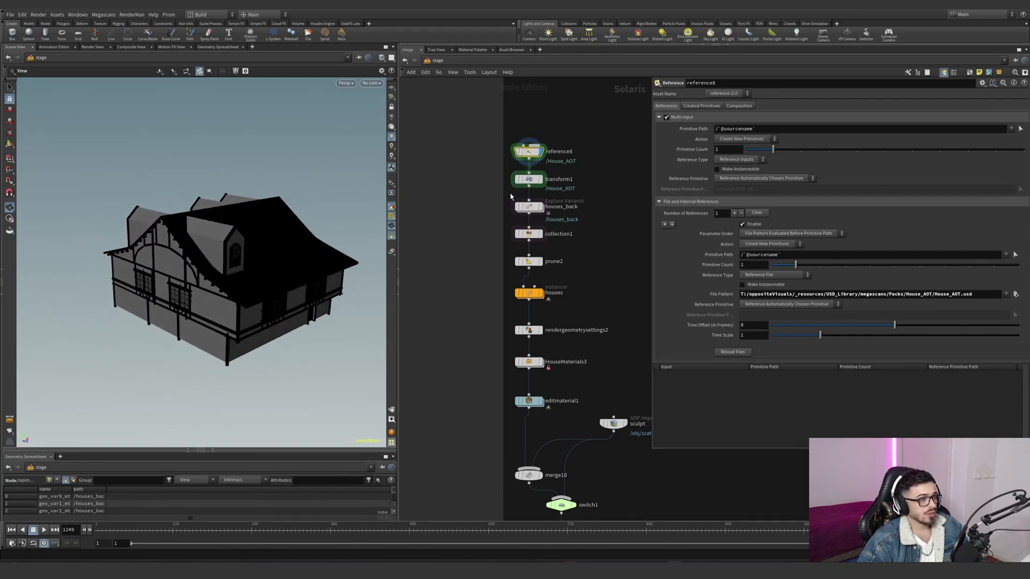
scroll(518, 185, up, 2)
middle_click(531, 153)
drag(588, 110, 494, 155)
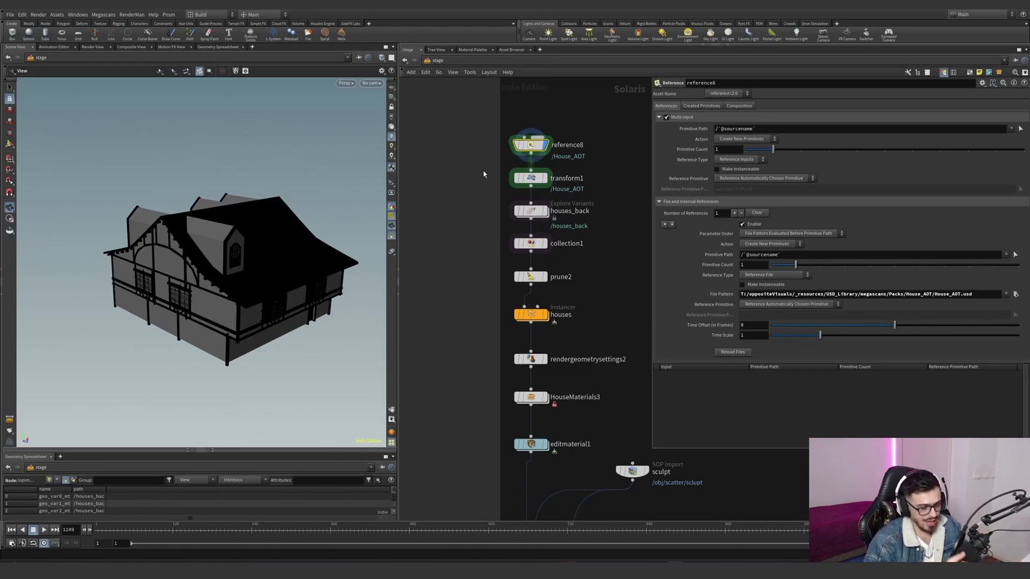
- Display transform1 and houses_back in turn, examining the house rotation and the Explore Variants settings
click(517, 179)
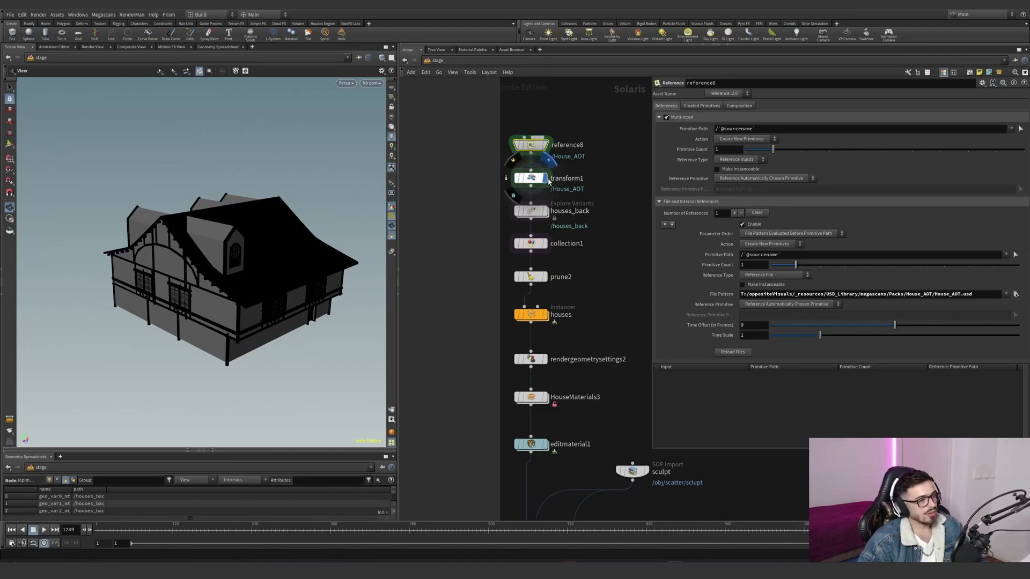
alt+drag(259, 238, 295, 252)
click(546, 210)
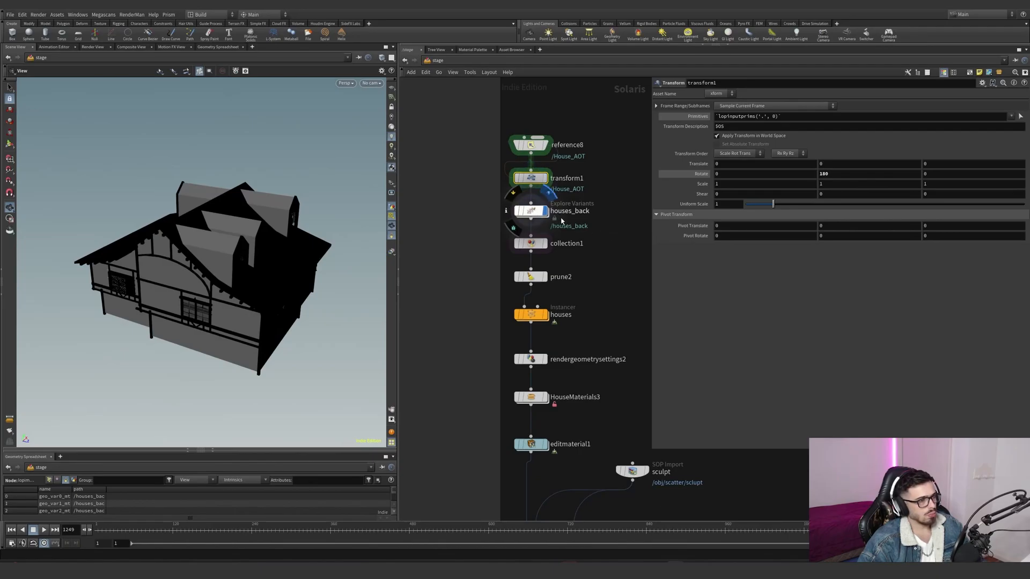
click(525, 218)
alt+drag(216, 259, 244, 260)
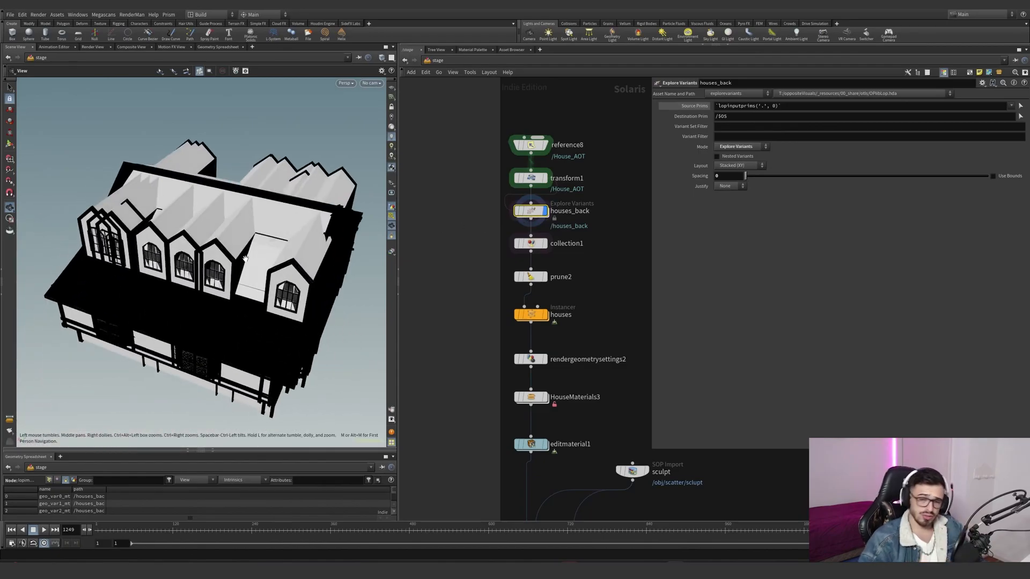
- Display collection1 and switch the desktop layout to Solaris
click(578, 243)
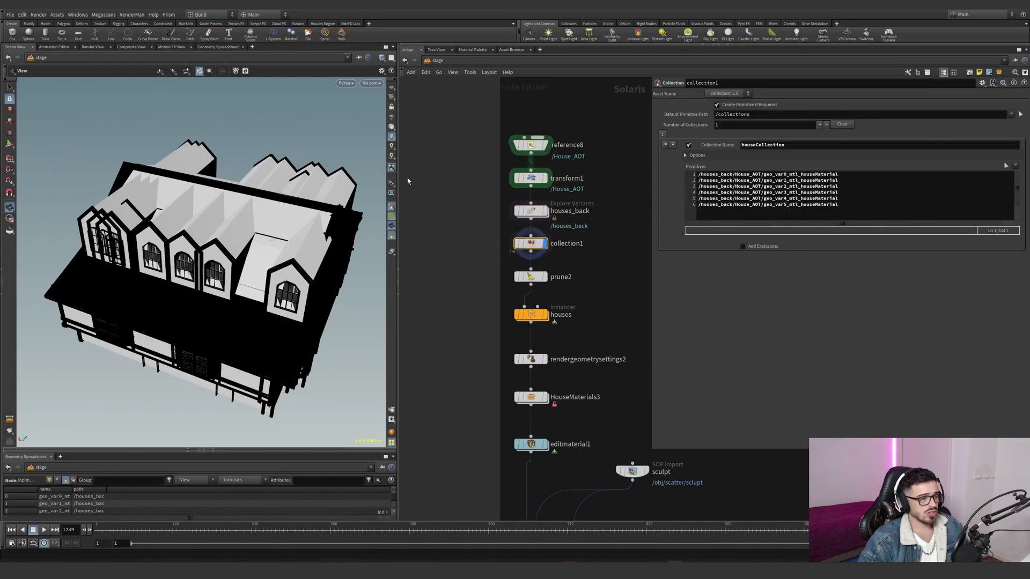
click(201, 15)
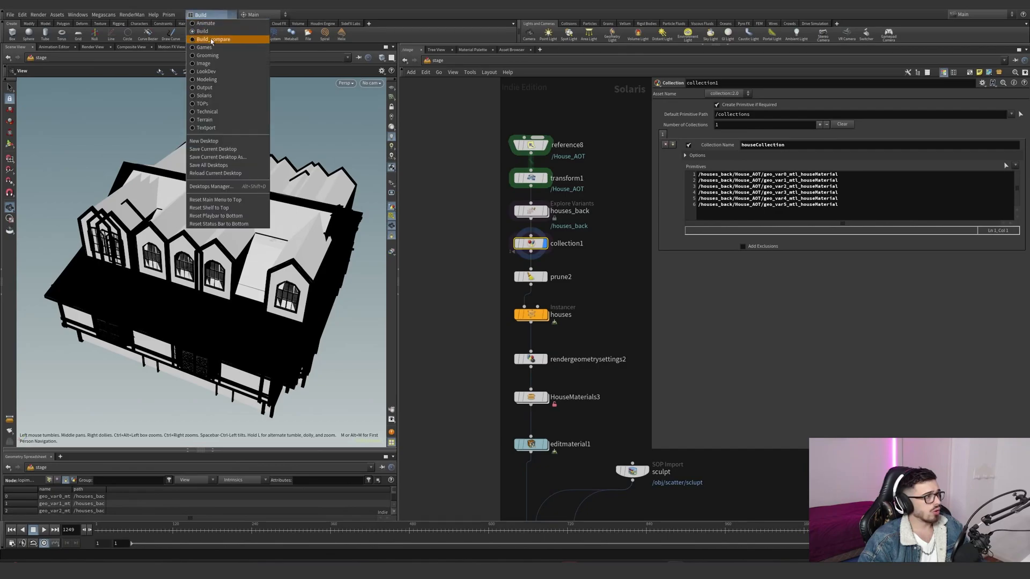
click(204, 96)
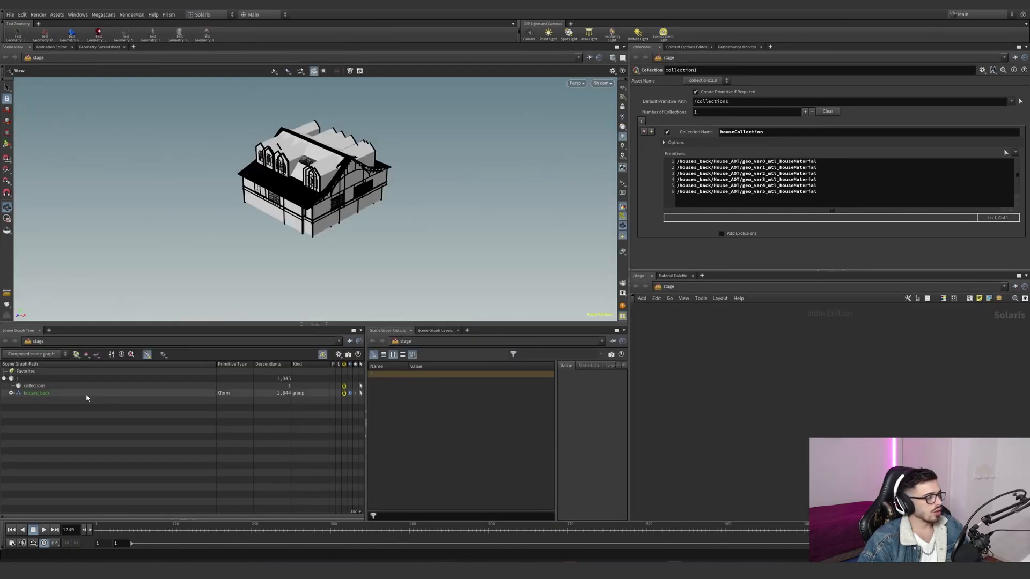
- Expand House_AOT in the scene graph, select its geo_var houseMaterial primitives and compare them with houseCollection's primitive list
click(18, 400)
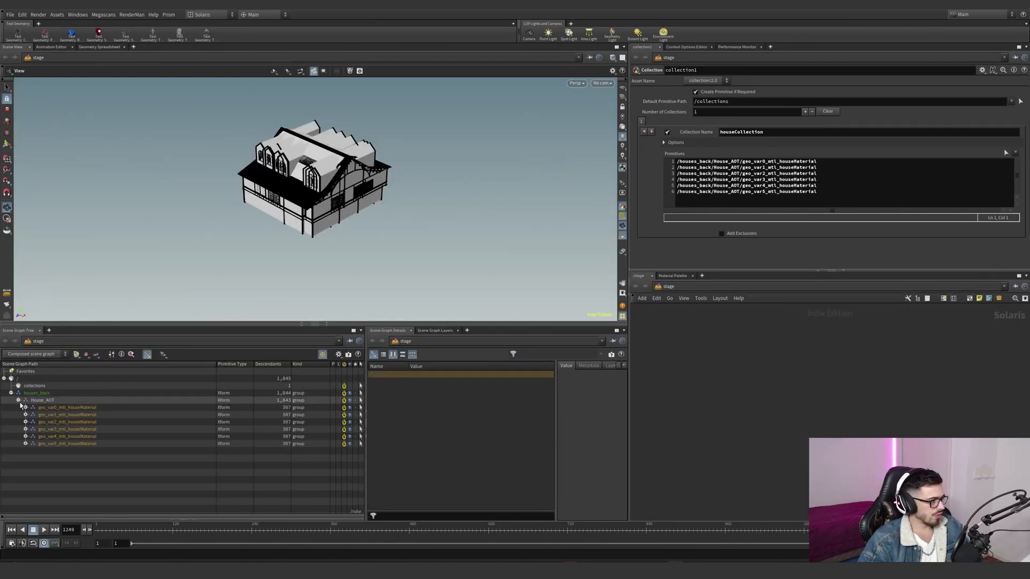
click(68, 446)
shift+click(64, 410)
drag(64, 410, 715, 201)
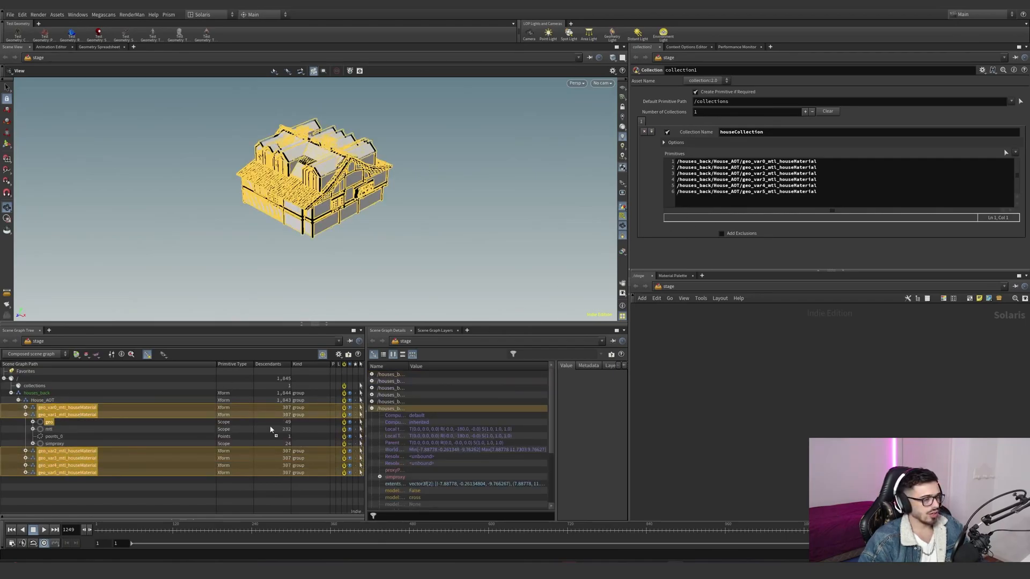
click(226, 466)
drag(852, 193, 709, 150)
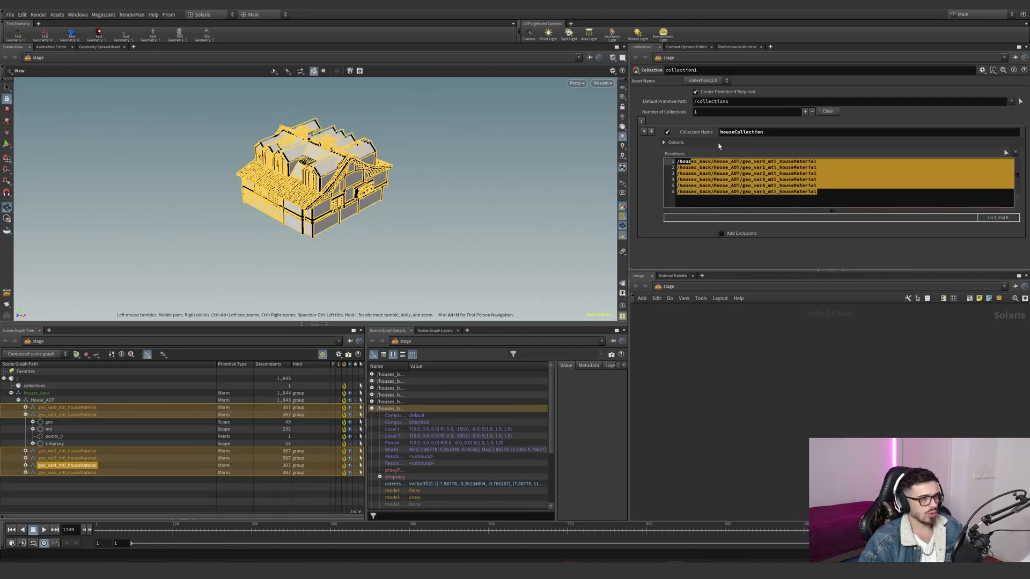
drag(771, 134, 715, 134)
- Locate the collection1 node in the stage network and copy it
scroll(722, 363, down, 8)
middle_drag(722, 368, 769, 449)
right_drag(727, 336, 734, 321)
scroll(718, 412, up, 5)
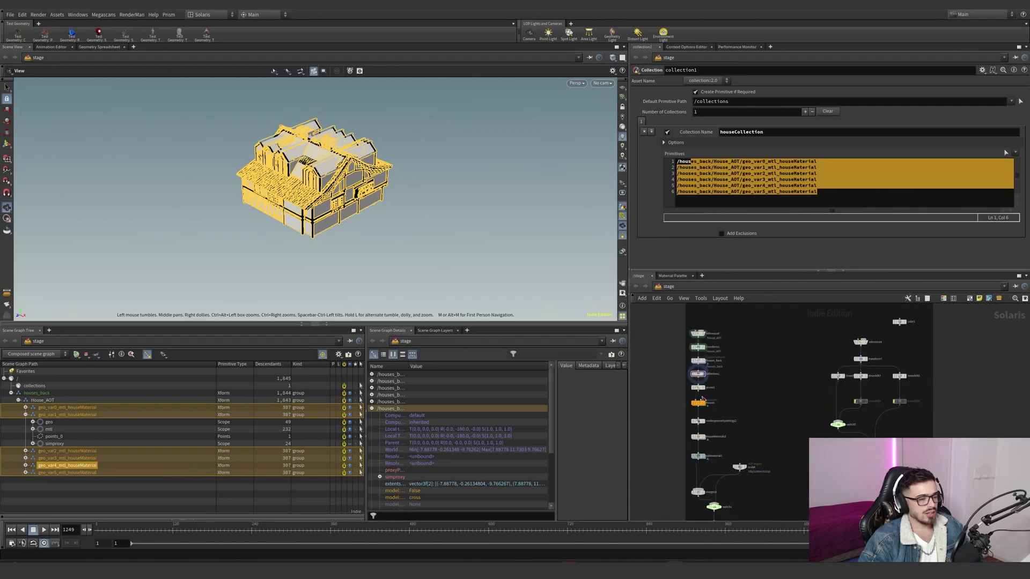
key(ctrl+c)
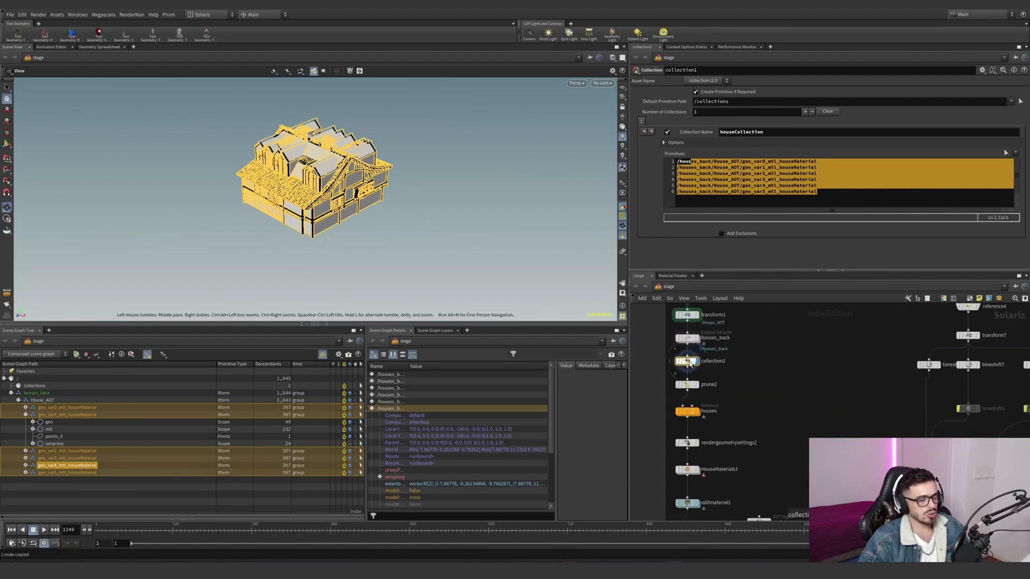
- Go to the object level and open the scatter geometry network
click(666, 289)
click(684, 321)
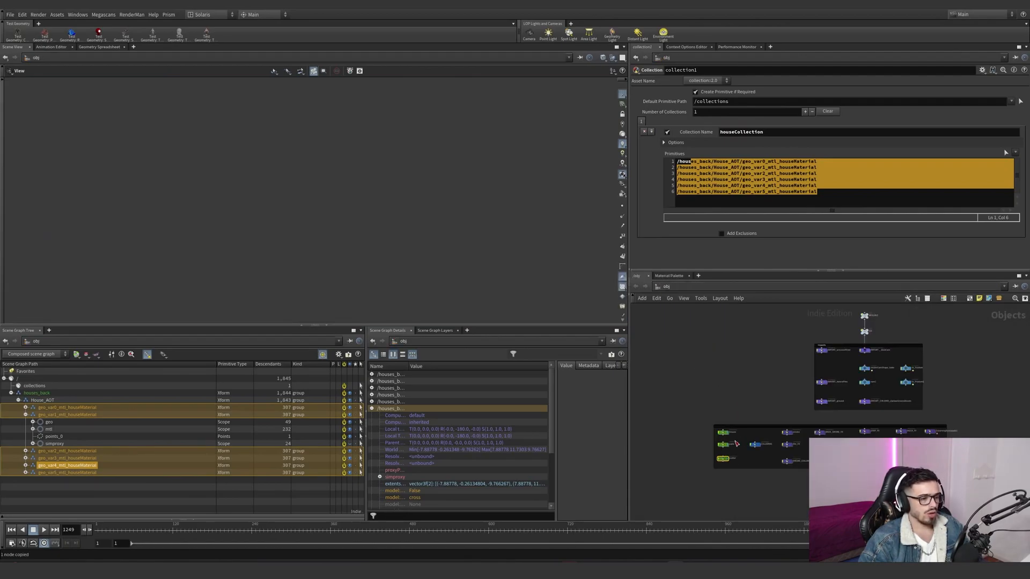
click(722, 461)
scroll(722, 451, up, 3)
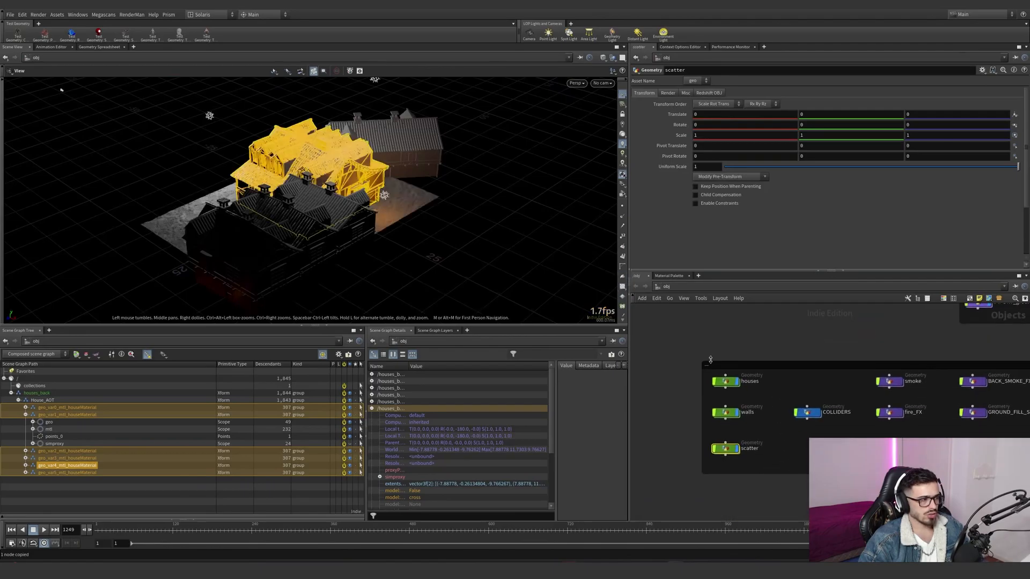
double_click(723, 438)
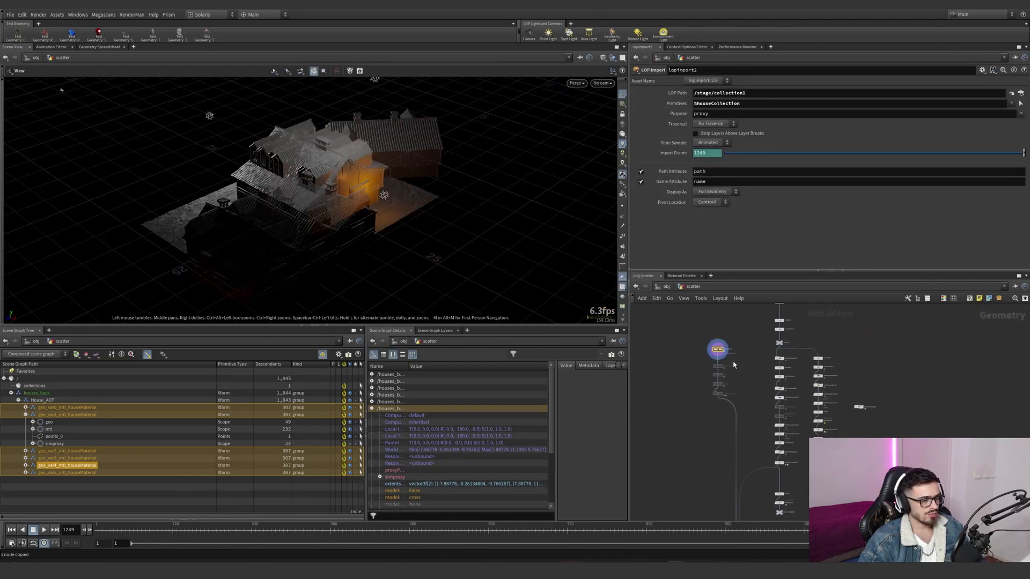
- Examine lopimport2's LOP path to collection1, its %houseCollection primitives pattern and its purpose options
scroll(720, 332, up, 3)
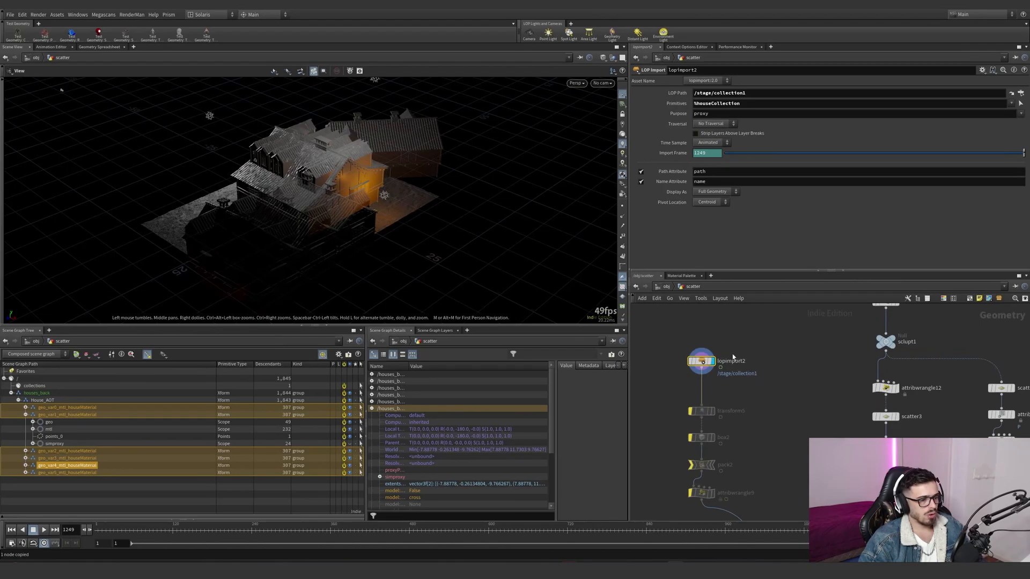
click(743, 92)
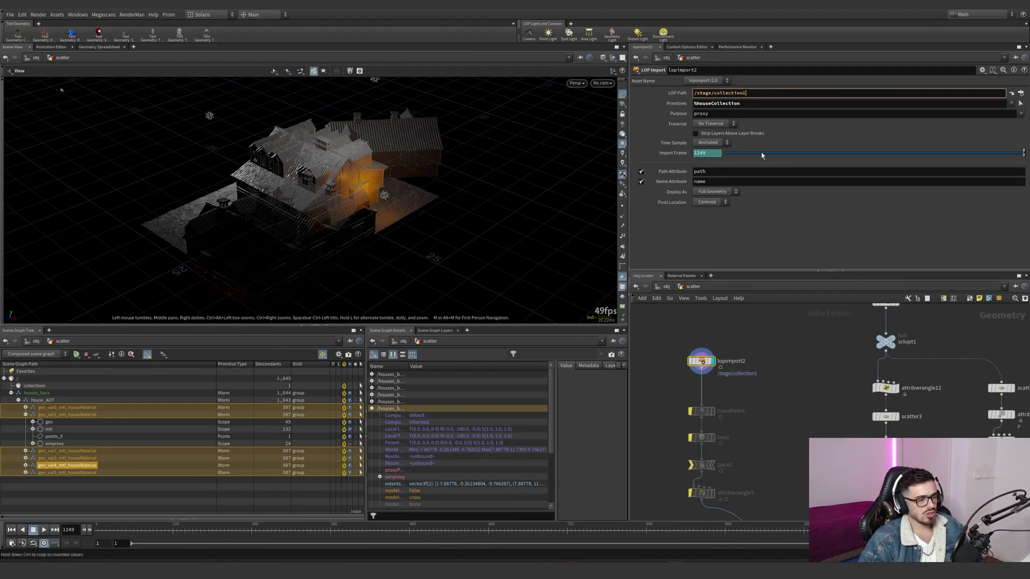
drag(748, 105, 714, 105)
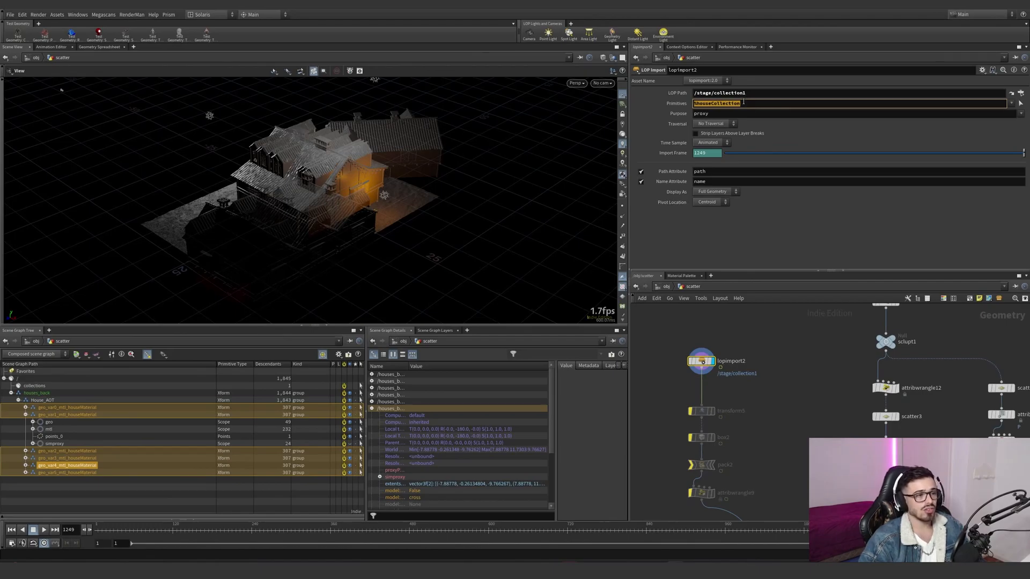
scroll(692, 314, down, 3)
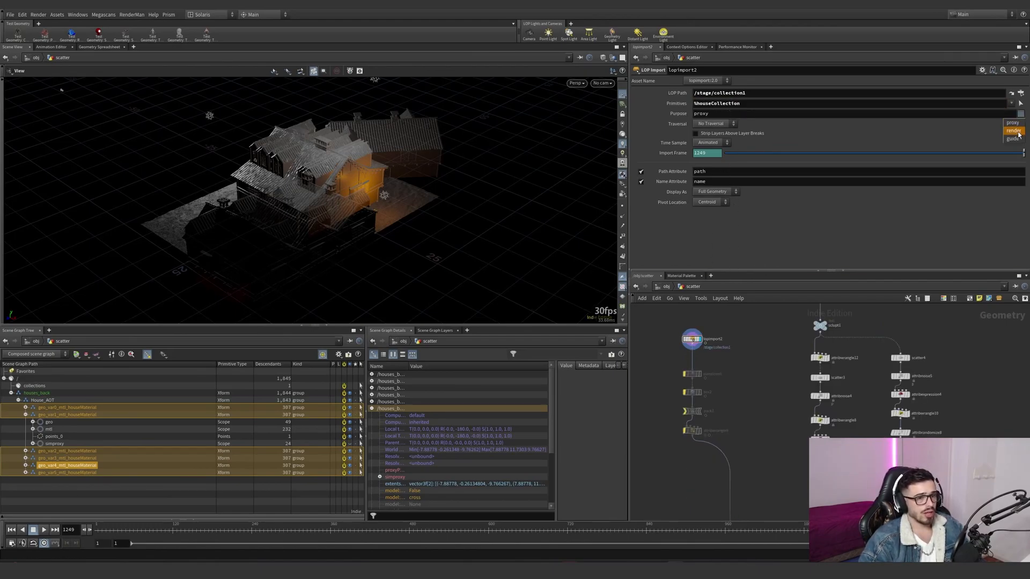
double_click(709, 114)
- Display copytopoints2 and examine its variant piece attribute and the houses copied onto the scatter points
drag(319, 185, 490, 176)
scroll(741, 491, down, 3)
middle_drag(741, 491, 717, 338)
scroll(724, 445, up, 2)
scroll(724, 446, up, 1)
click(714, 460)
drag(741, 477, 660, 416)
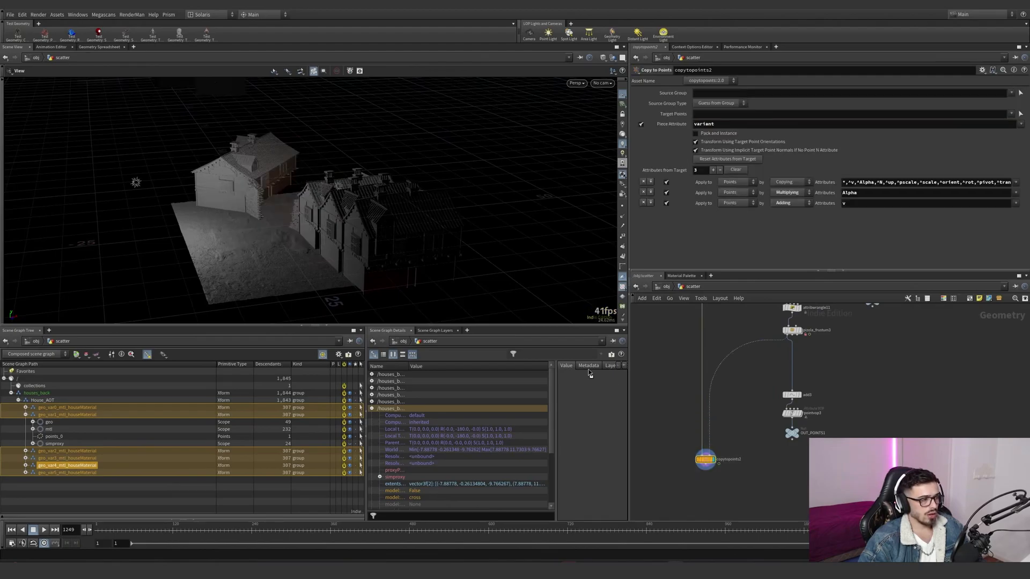
- Frame the full copytopoints2 result and examine the spread of houses across the scatter area
key(space+g)
drag(384, 197, 421, 188)
right_drag(299, 244, 424, 207)
middle_drag(336, 233, 456, 183)
right_drag(362, 228, 474, 173)
drag(474, 173, 384, 206)
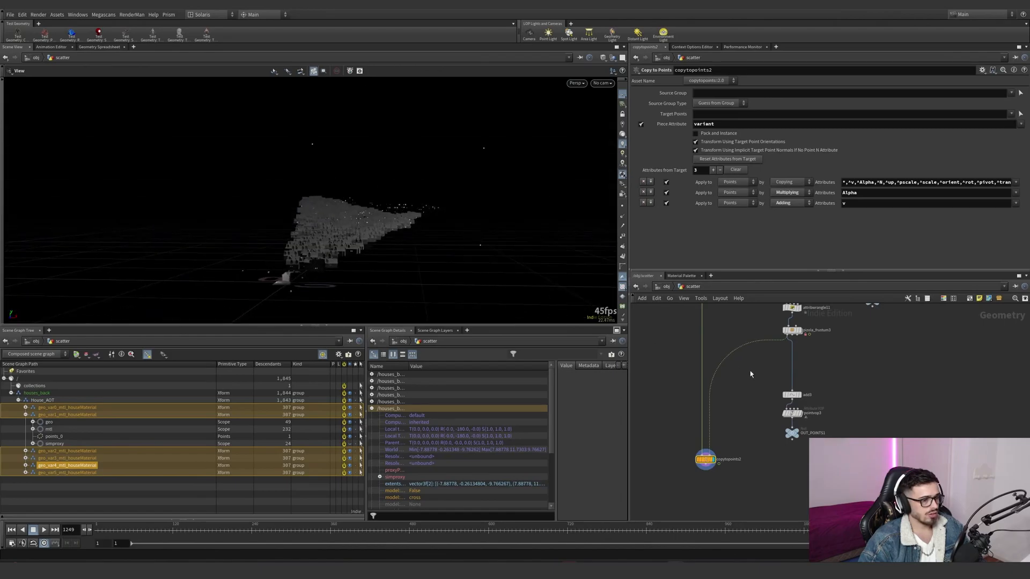
- Inspect pizola_frustum3's camera culling settings and examine the rows of copied houses up close
middle_drag(717, 406, 710, 418)
middle_drag(710, 418, 703, 426)
click(777, 351)
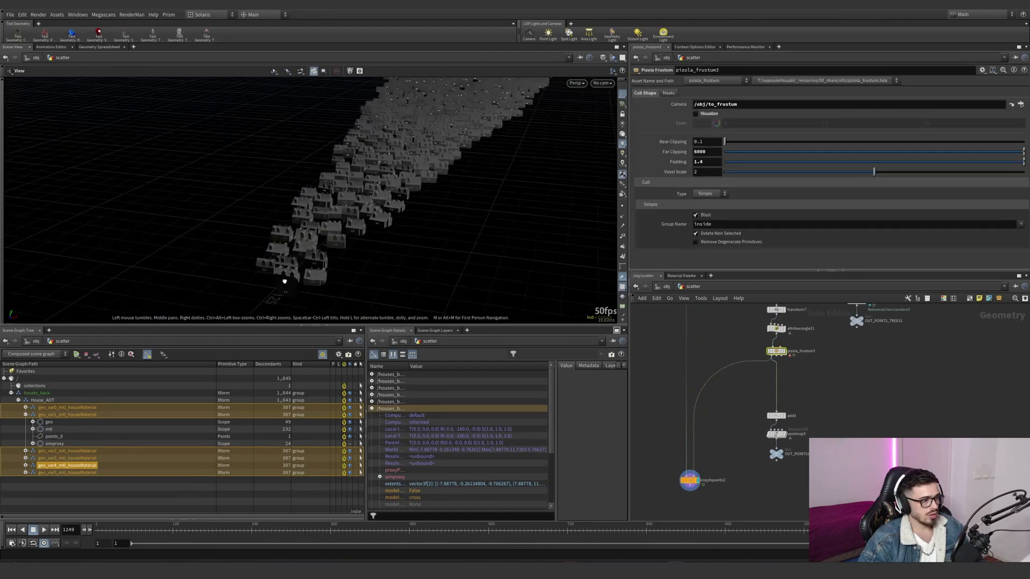
drag(326, 254, 314, 260)
middle_drag(314, 261, 381, 230)
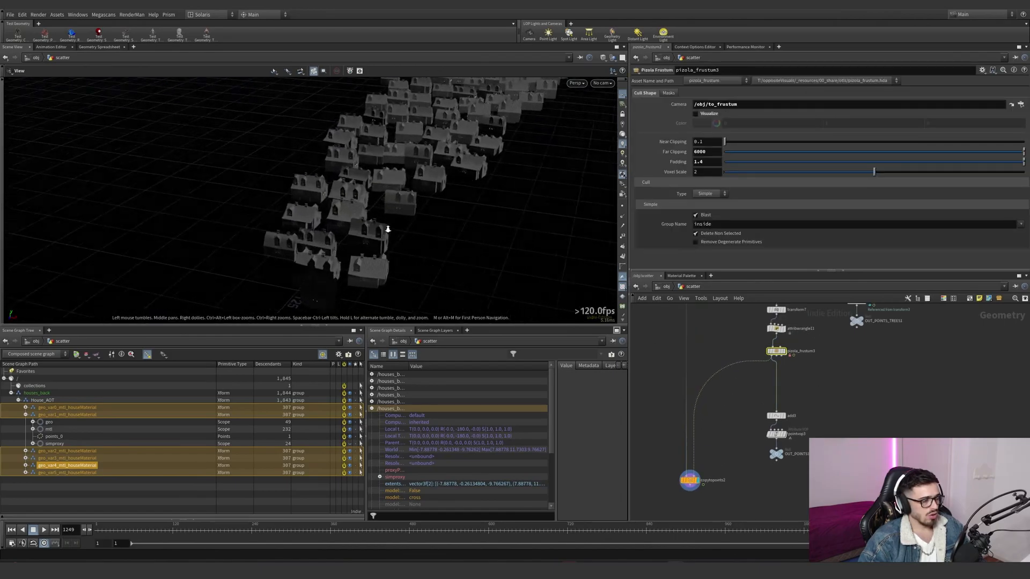
right_drag(381, 230, 444, 203)
drag(370, 236, 342, 300)
right_drag(341, 301, 347, 257)
drag(348, 258, 405, 268)
- Try a parameter change on attribrandomize4, which randomizes the orient attribute, undo it and examine the node's options
scroll(755, 354, down, 3)
middle_drag(753, 357, 692, 414)
scroll(692, 414, up, 3)
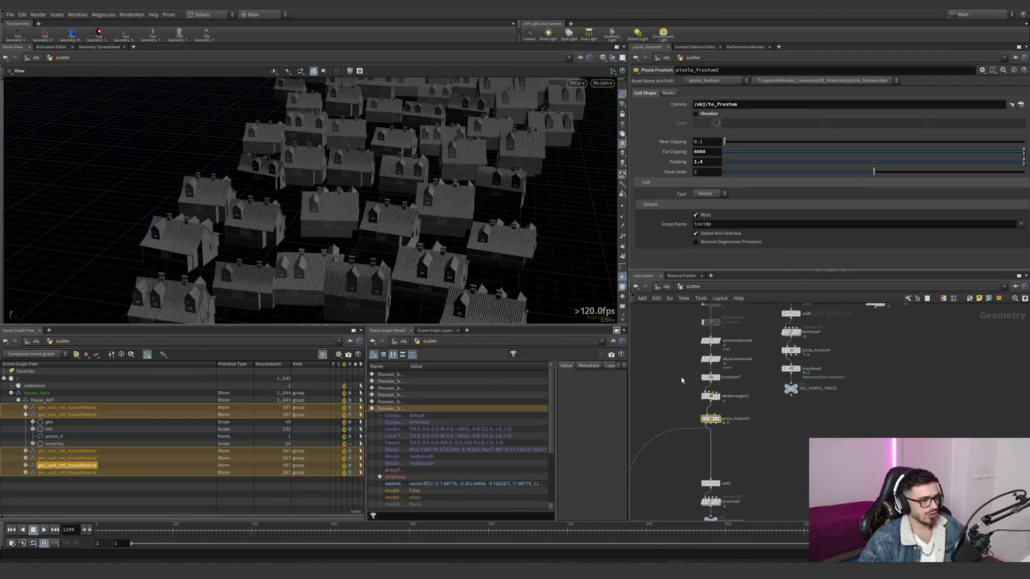
click(710, 412)
middle_drag(796, 197, 698, 204)
key(ctrl+z)
click(674, 158)
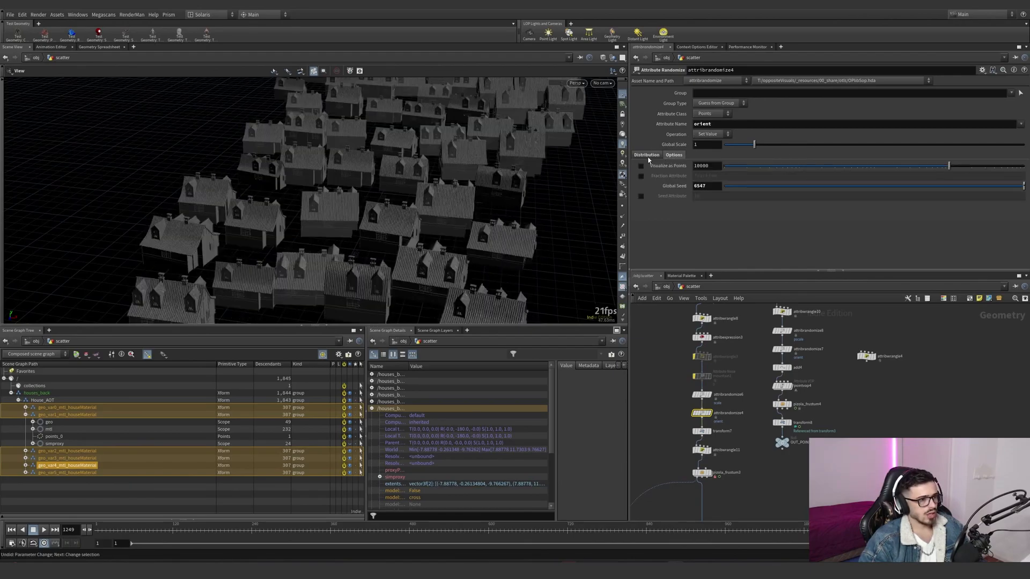
- Review the house scatter branch and select its copytopoints2 node
middle_drag(667, 374, 666, 409)
scroll(666, 411, down, 4)
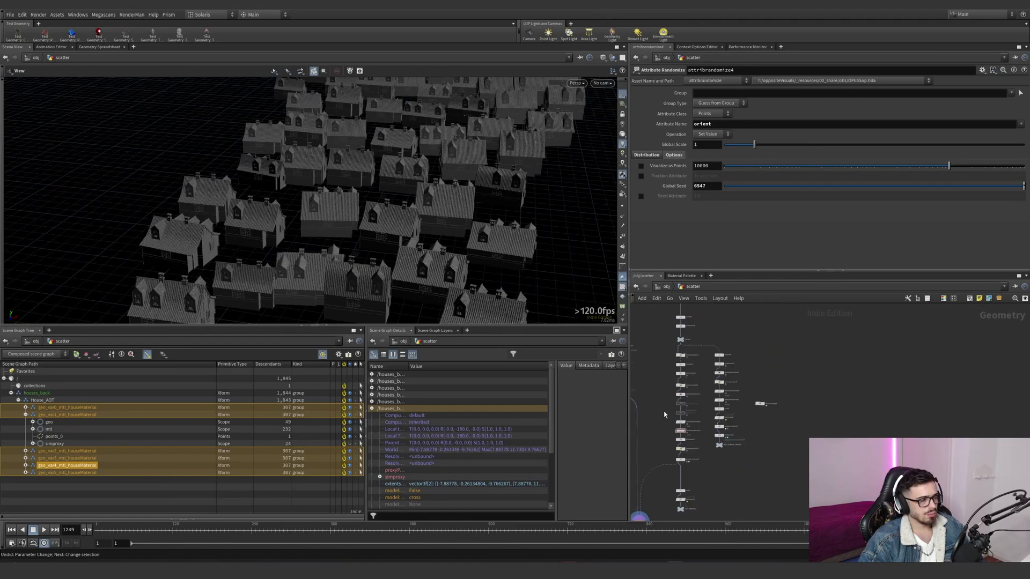
middle_drag(657, 472, 671, 411)
scroll(671, 410, up, 1)
click(650, 470)
scroll(703, 455, up, 3)
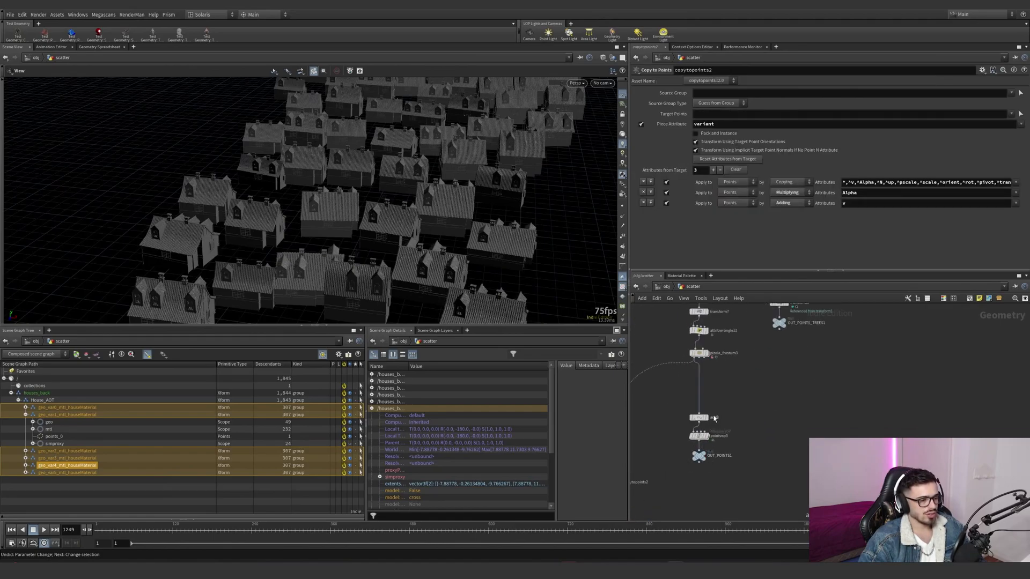
- Display the add3 points and pointvop3, examine the nodes inside pointvop3 and return to the scatter network
click(714, 418)
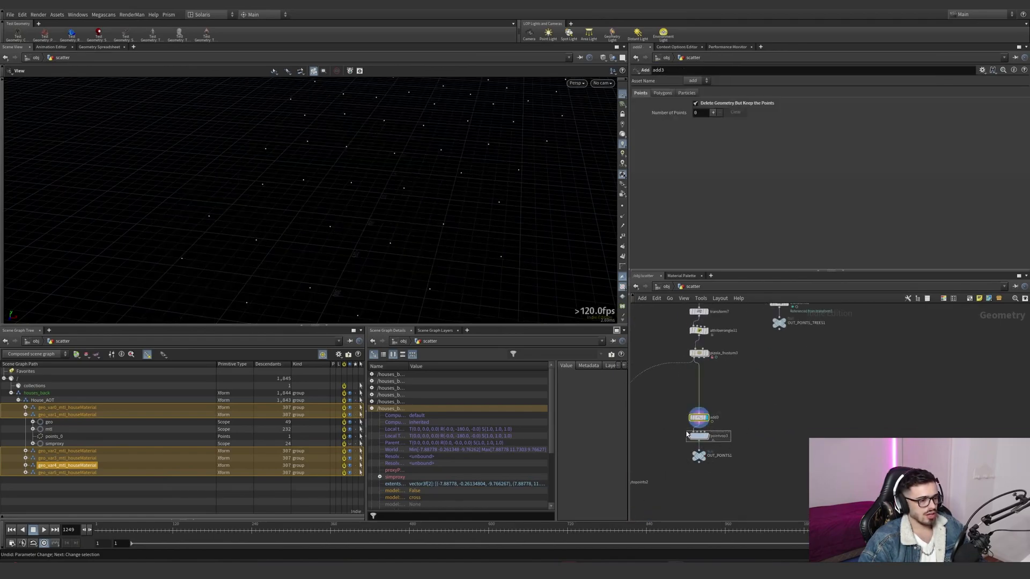
click(700, 437)
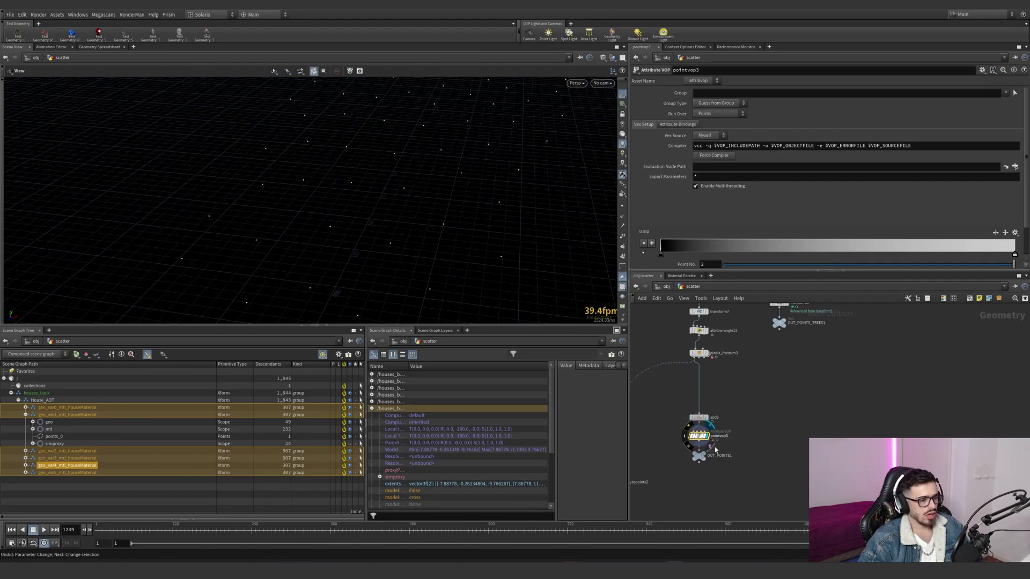
double_click(703, 438)
drag(778, 313, 779, 314)
drag(782, 315, 698, 362)
drag(796, 374, 746, 337)
click(843, 368)
click(848, 377)
key(u)
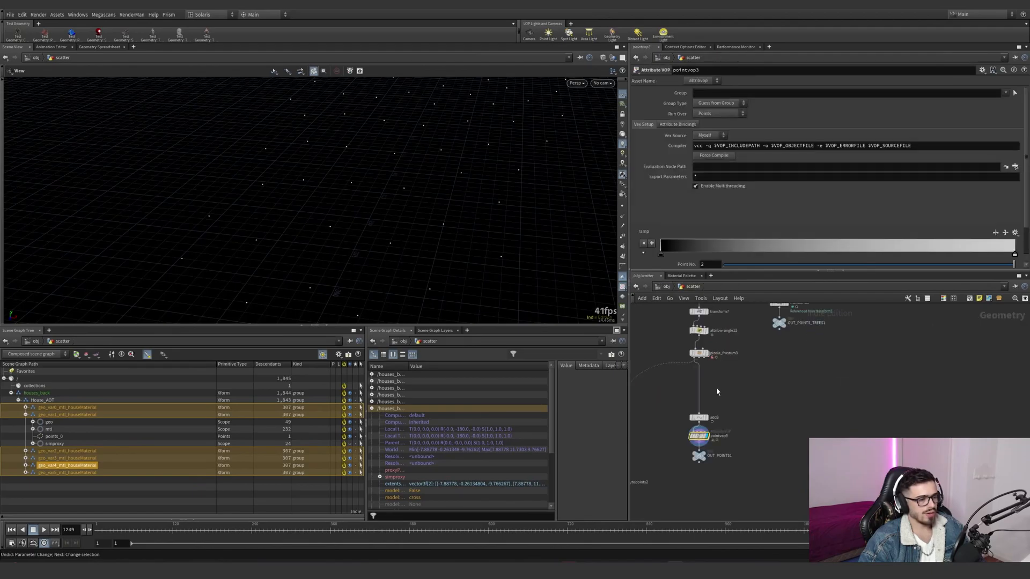
- Inspect pointvop3's point attributes and visualize the variant attribute as colors on the scatter points
middle_click(701, 437)
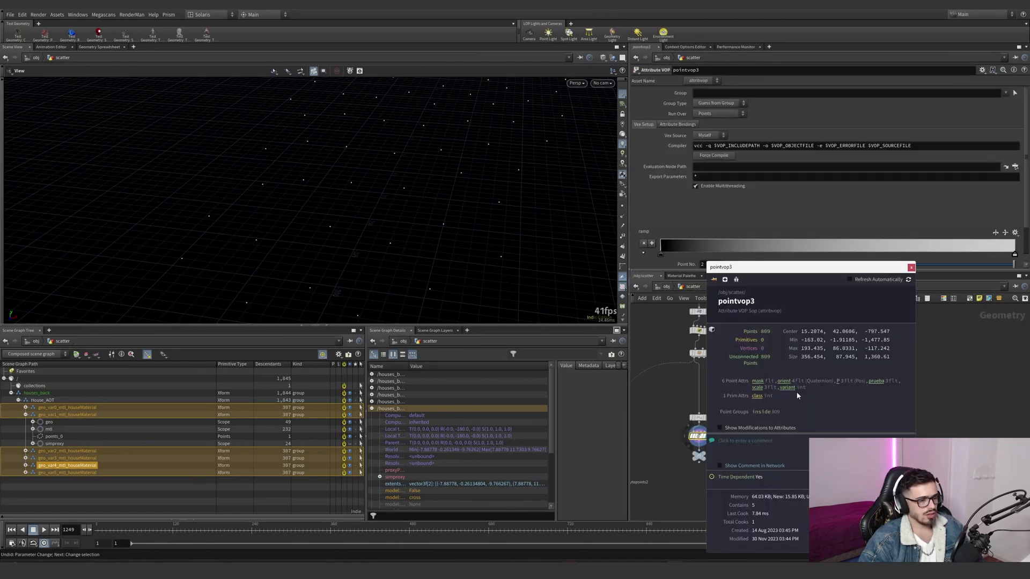
right_drag(475, 187, 349, 227)
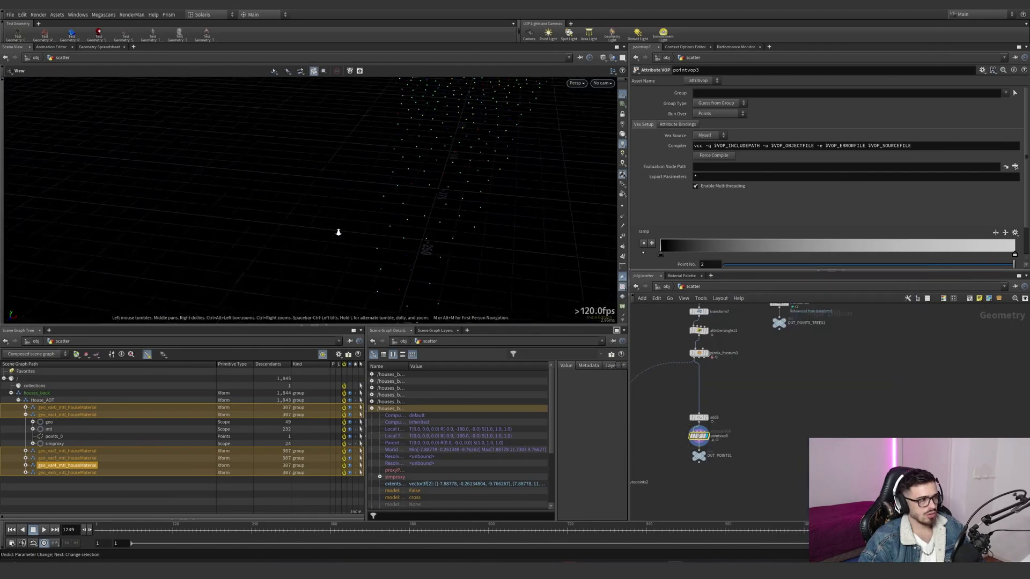
right_drag(433, 197, 402, 202)
drag(402, 202, 404, 196)
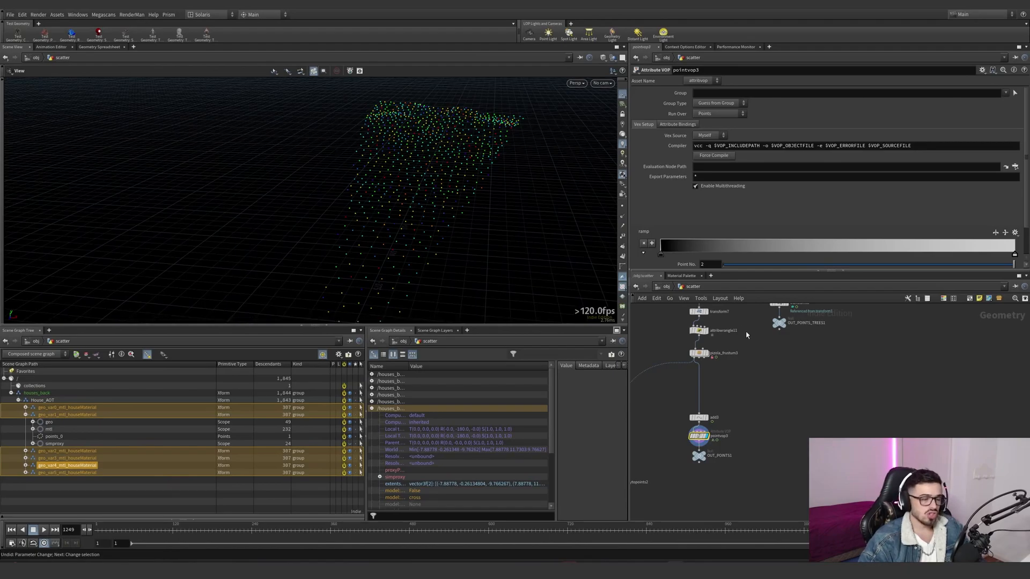
- Examine the layout of the scatter network's node branches leading to the point outputs
key(h)
scroll(758, 348, up, 1)
drag(773, 318, 758, 428)
scroll(759, 426, down, 3)
middle_drag(759, 425, 783, 387)
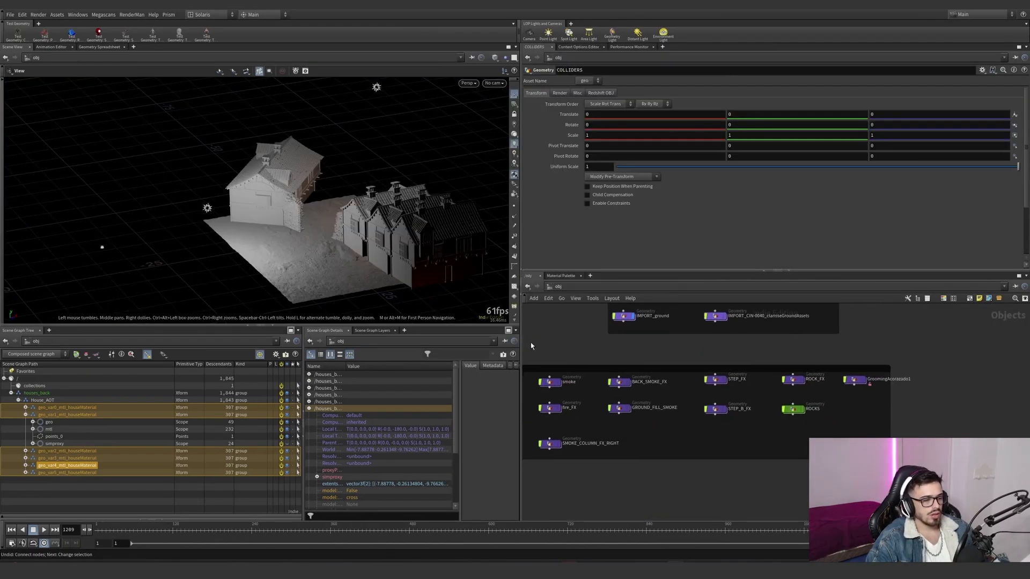
middle_drag(590, 358, 644, 379)
scroll(657, 379, down, 2)
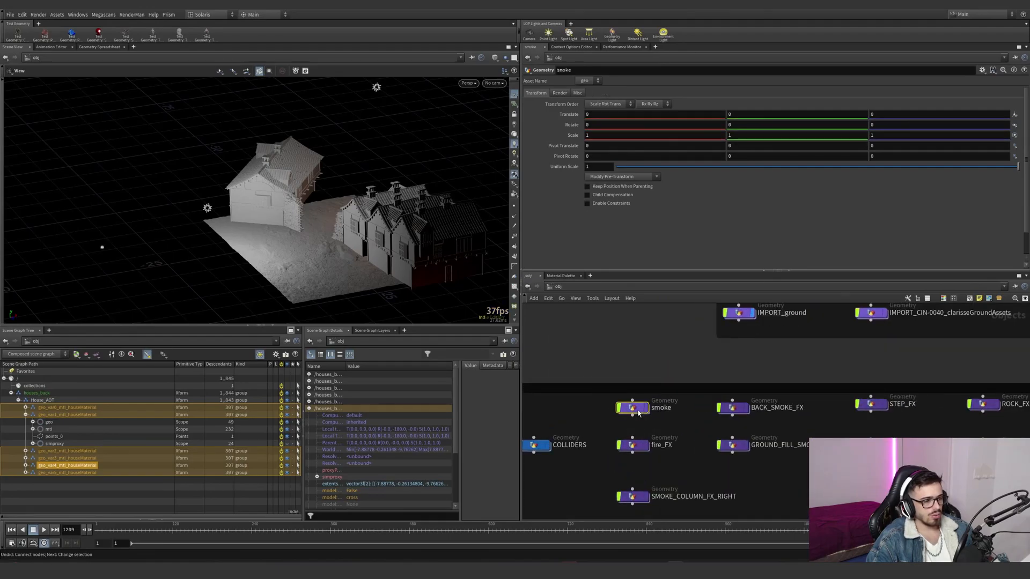
- Open the smoke geometry network, display Filecache3 with the smoke_C cache and frame the smoke
double_click(610, 397)
scroll(702, 428, up, 5)
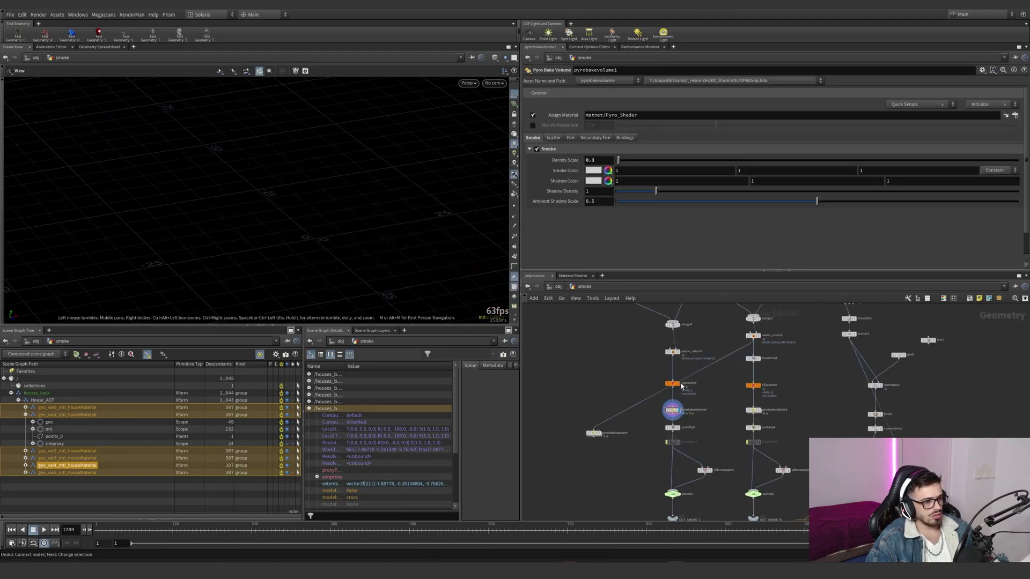
drag(711, 395, 629, 369)
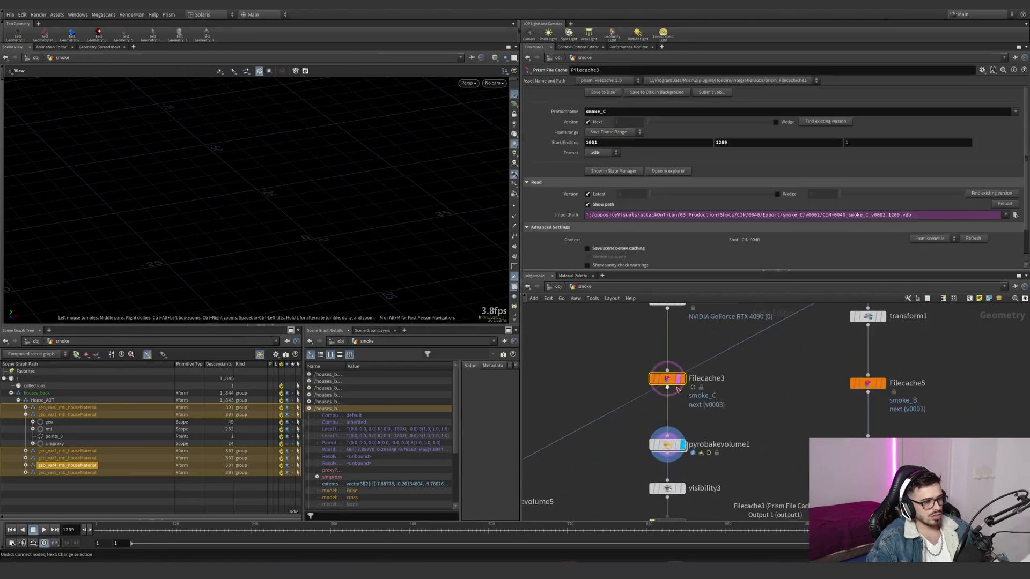
scroll(676, 387, up, 6)
key(space+g)
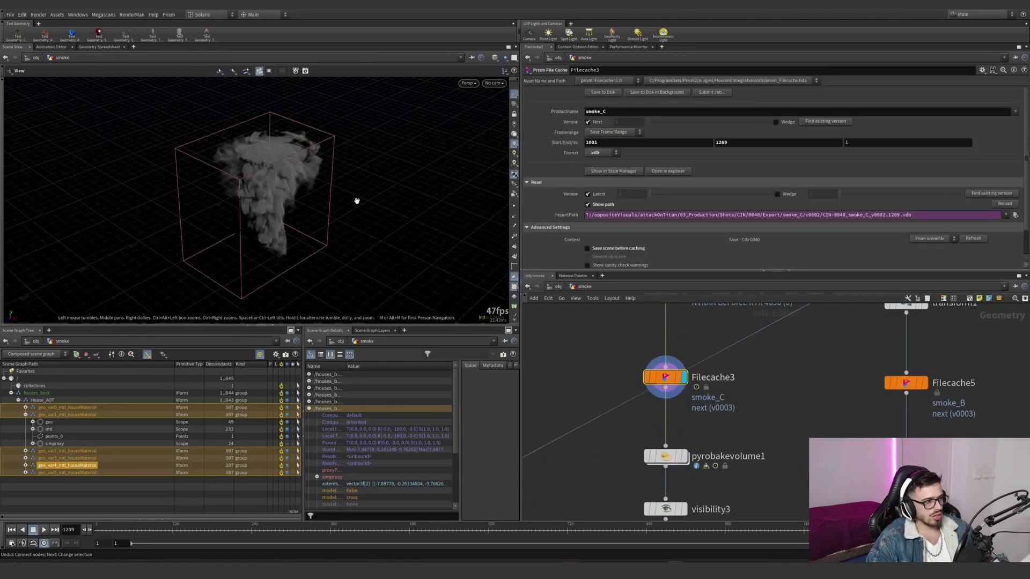
- View the smoke_C cache through the renderCamShape_bake camera
click(494, 83)
click(507, 138)
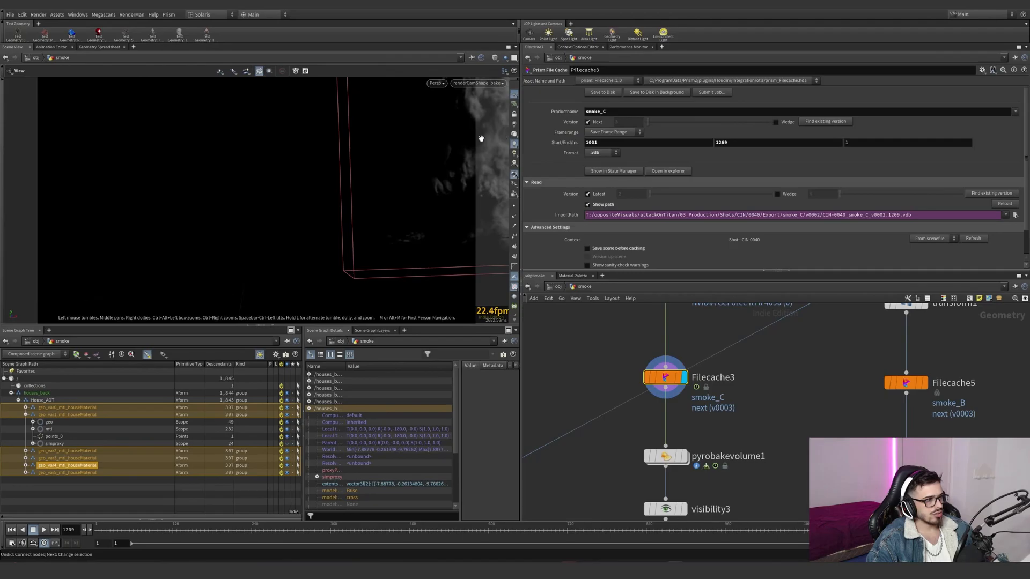
click(478, 82)
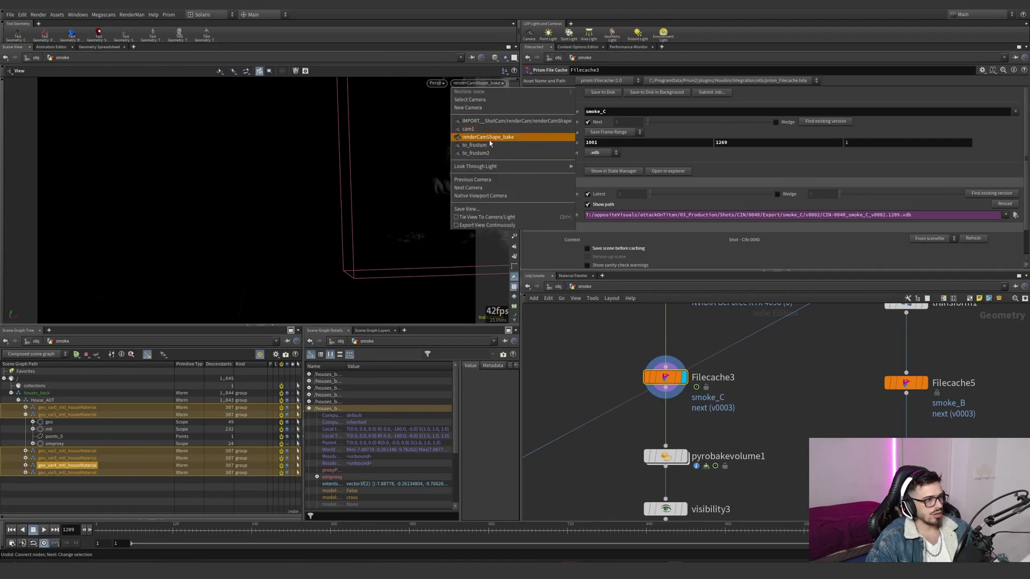
click(488, 147)
drag(343, 214, 317, 231)
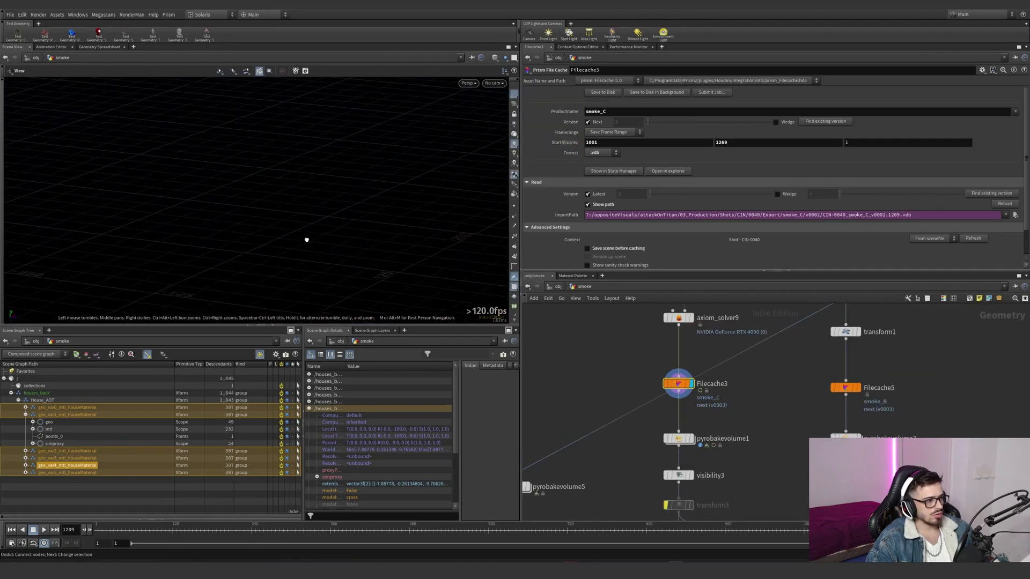
click(494, 82)
click(512, 138)
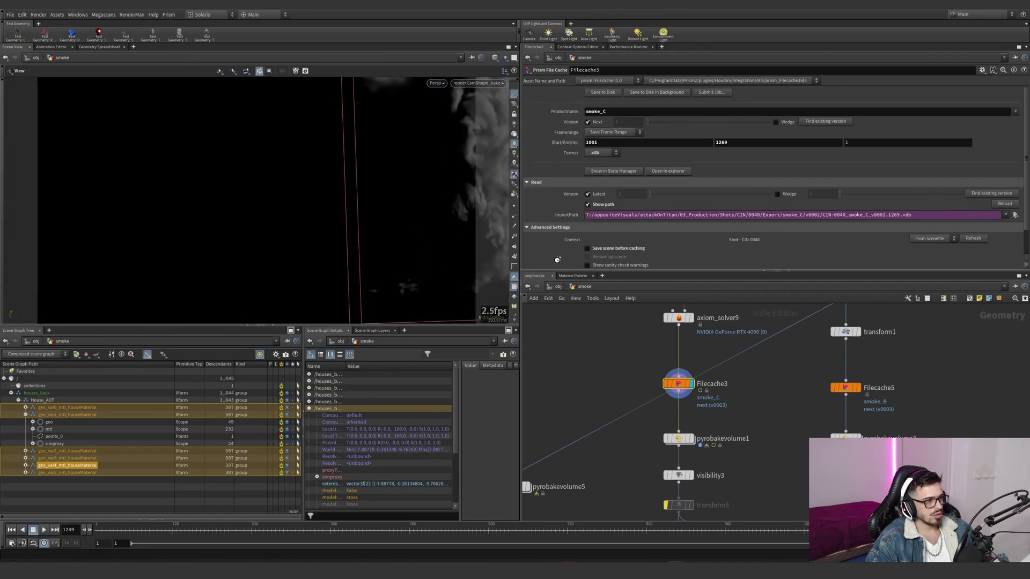
- Check the shot camera view at the object level and reopen the smoke network
key(u)
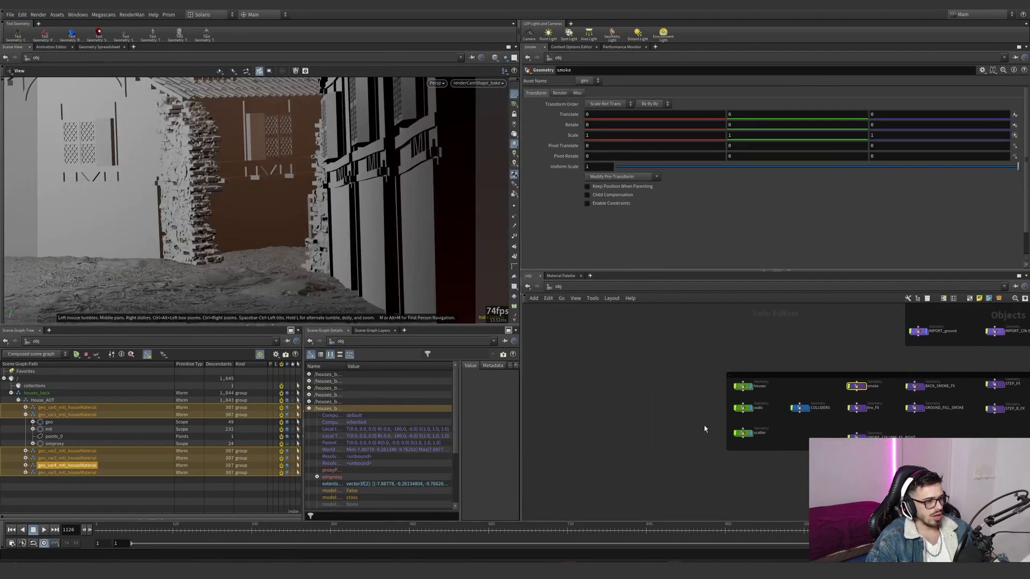
scroll(703, 375, up, 3)
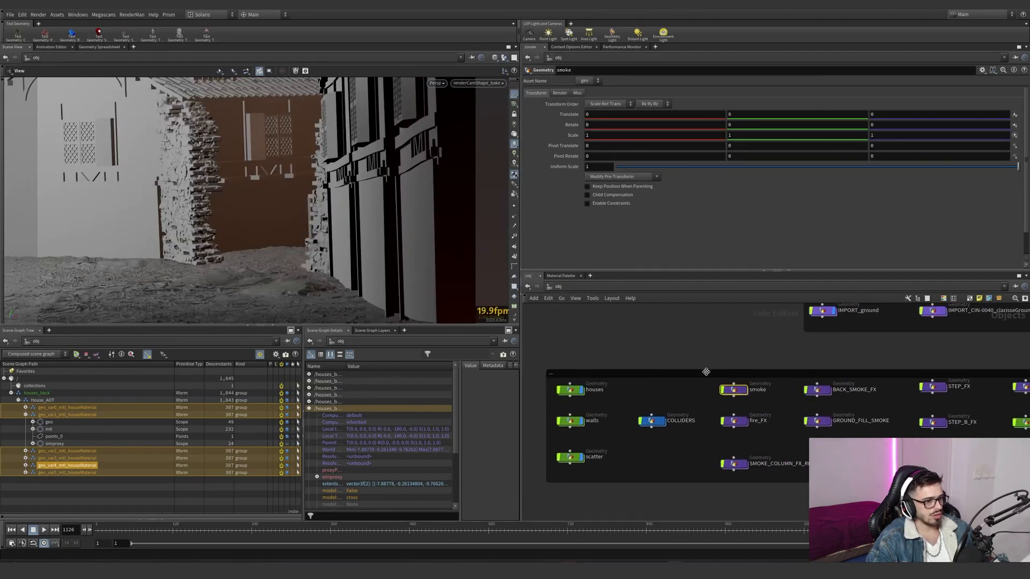
double_click(732, 391)
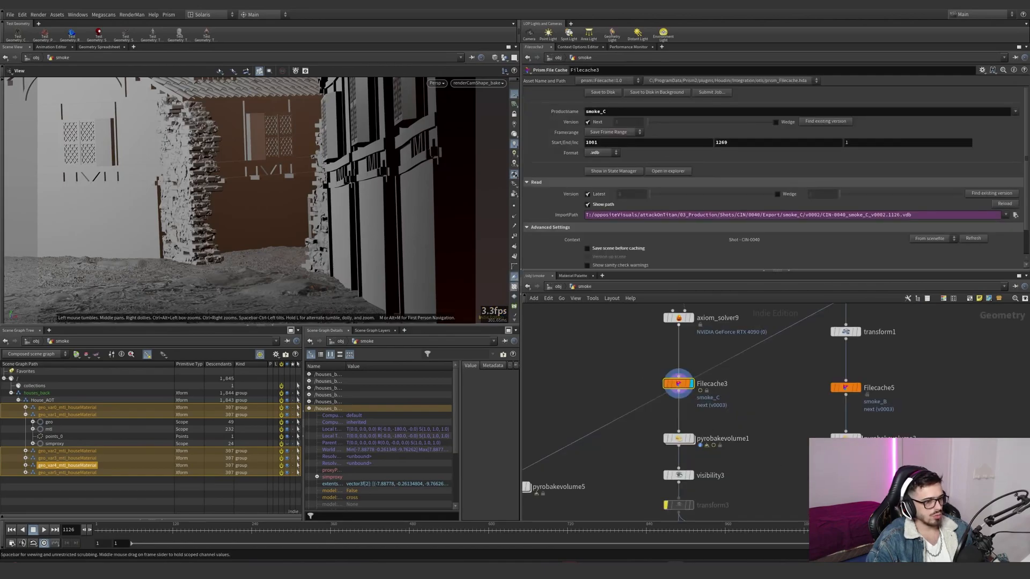
- Go to frame 1269, show the other objects alongside the smoke and examine the full smoke column
click(902, 530)
drag(902, 530, 931, 530)
click(515, 136)
drag(300, 172, 344, 179)
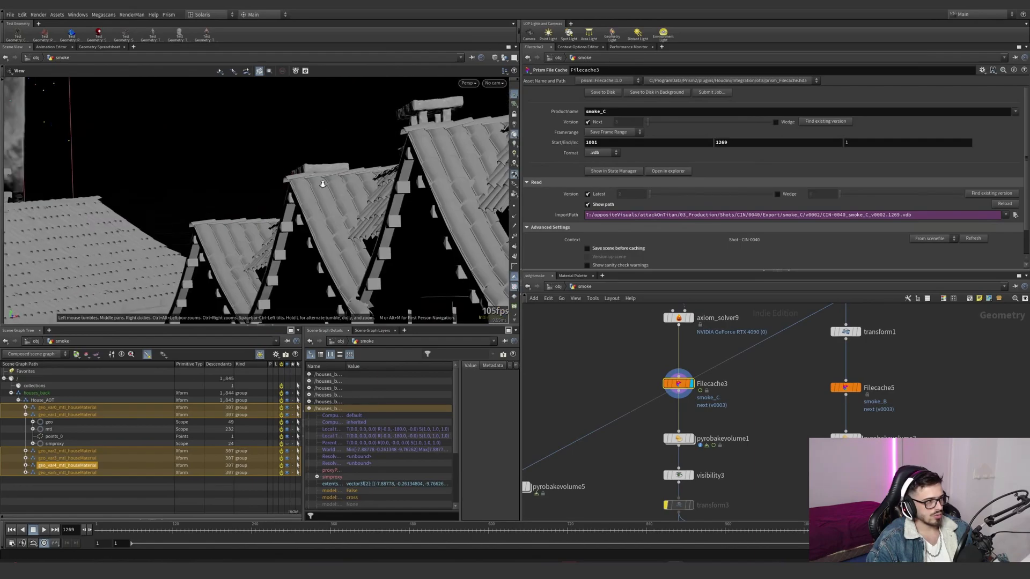
scroll(405, 224, down, 5)
drag(404, 224, 280, 210)
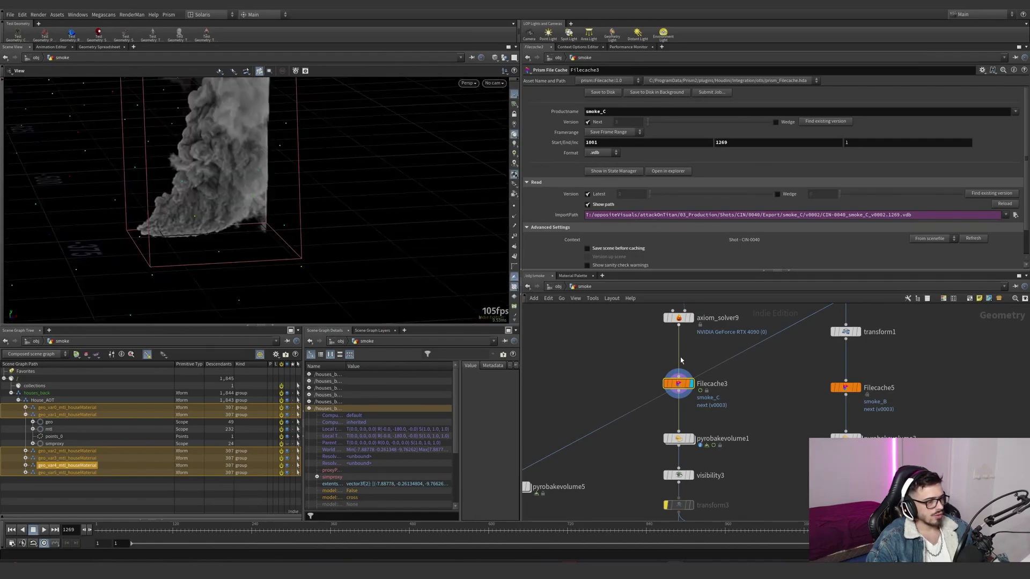
- Display the copied houses in the scatter network, return to smoke and view both through renderCamShape_bake
scroll(686, 334, down, 4)
click(557, 287)
double_click(571, 458)
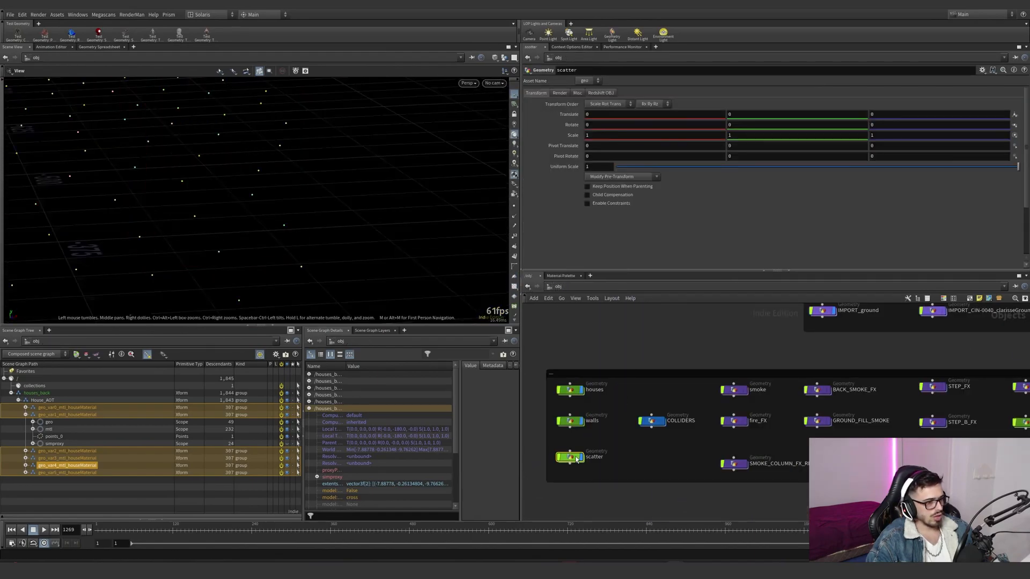
scroll(610, 482, up, 6)
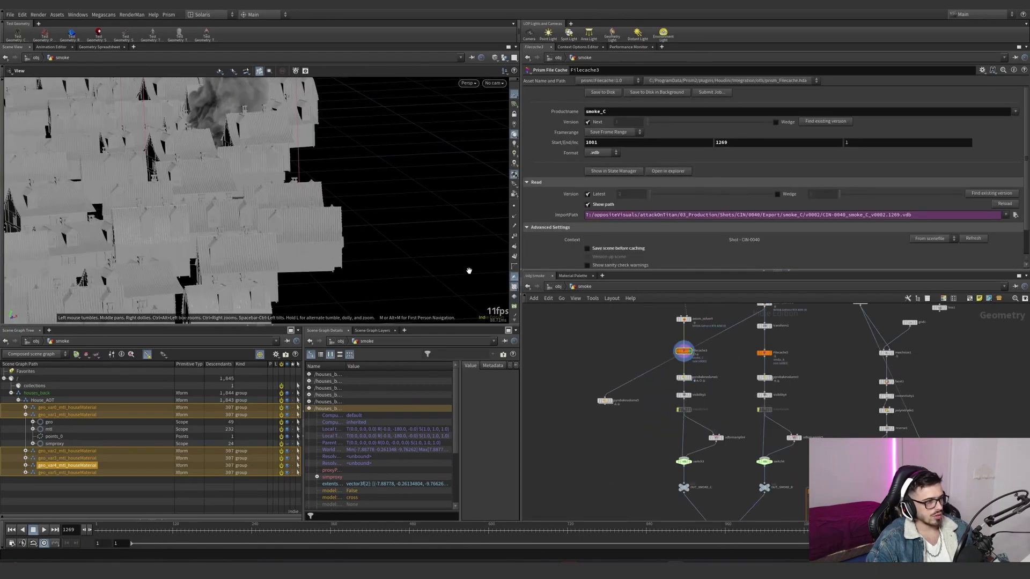
drag(257, 214, 422, 153)
scroll(230, 141, down, 4)
click(495, 83)
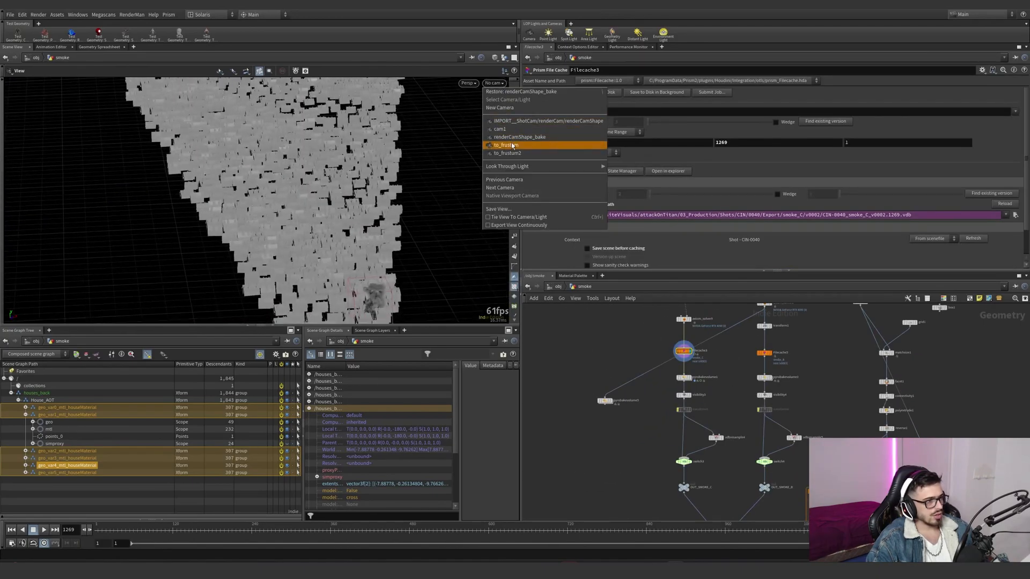
click(531, 144)
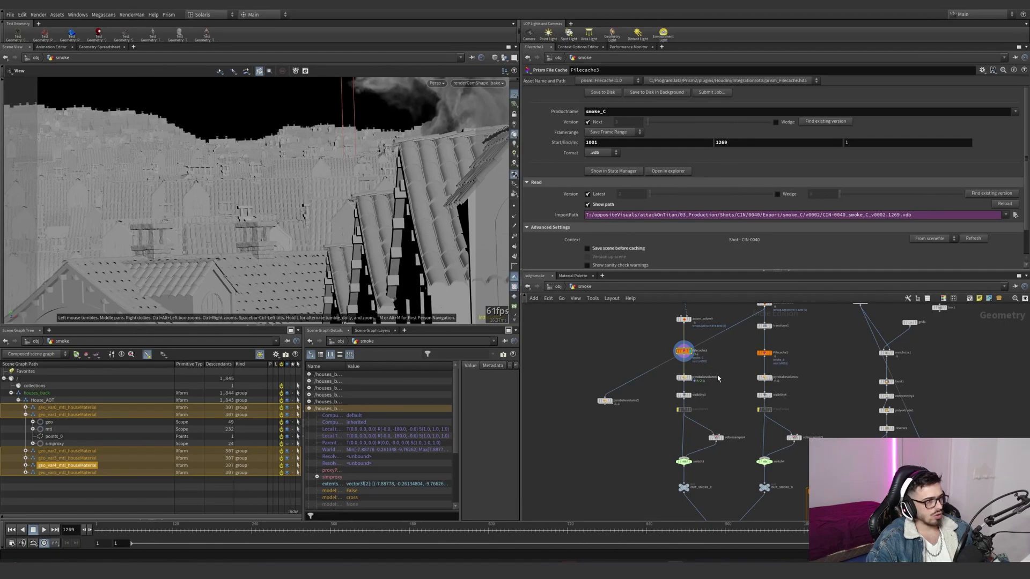
- Examine the smoke network from its outputs up to the Axiom source shapes, merges and solvers
scroll(715, 376, up, 2)
scroll(713, 375, down, 2)
middle_drag(710, 354, 715, 485)
scroll(718, 461, down, 5)
scroll(722, 425, up, 5)
drag(682, 425, 650, 334)
middle_drag(669, 403, 670, 337)
drag(717, 317, 689, 378)
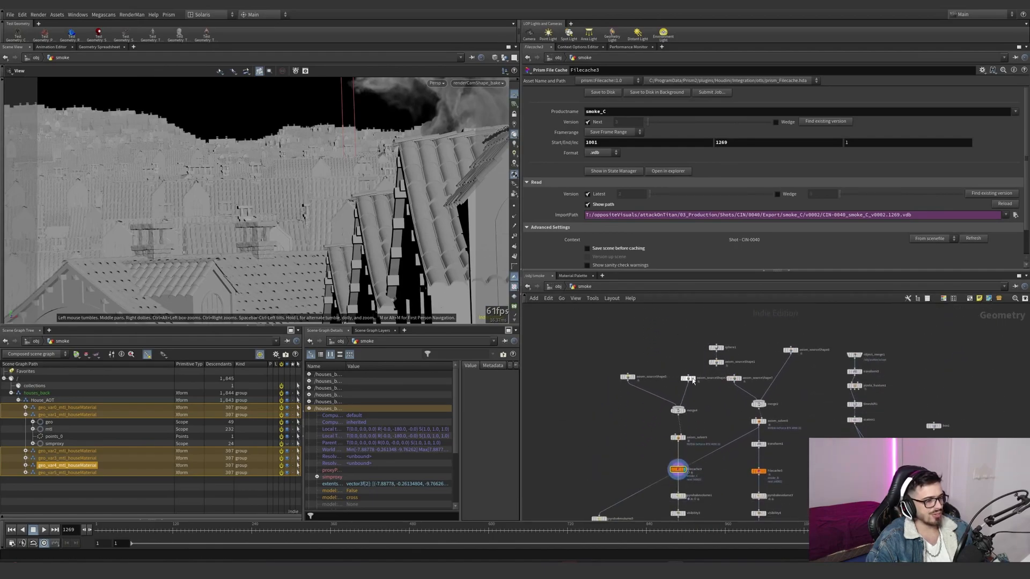
scroll(700, 386, up, 4)
scroll(701, 394, down, 2)
middle_drag(701, 398, 713, 384)
scroll(674, 405, up, 2)
- Display axiom_sourceShape5, frame it and examine where the source sits among the scattered houses
click(589, 342)
drag(627, 404, 539, 321)
key(space+g)
drag(329, 251, 191, 251)
right_drag(191, 250, 193, 252)
drag(193, 253, 135, 255)
right_drag(136, 256, 189, 274)
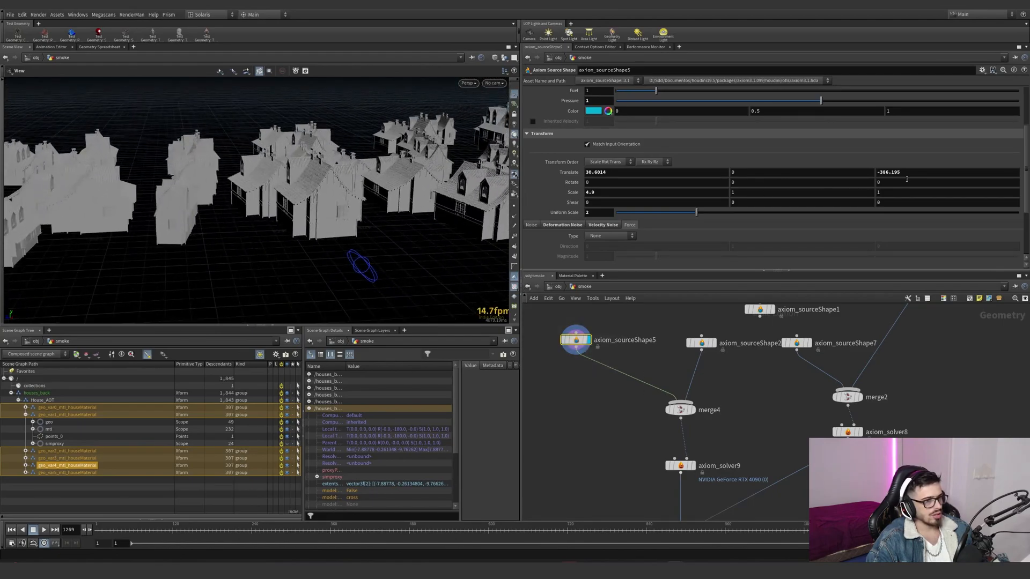
- Display axiom_sourceShape2 and examine its placement relative to the scattered houses and camera frustum
click(715, 347)
drag(740, 370, 668, 328)
right_drag(257, 236, 71, 228)
drag(71, 228, 460, 290)
- Examine axiom_sourceShape5's deformation noise, transform and sourcing settings, including density and pressure
click(577, 340)
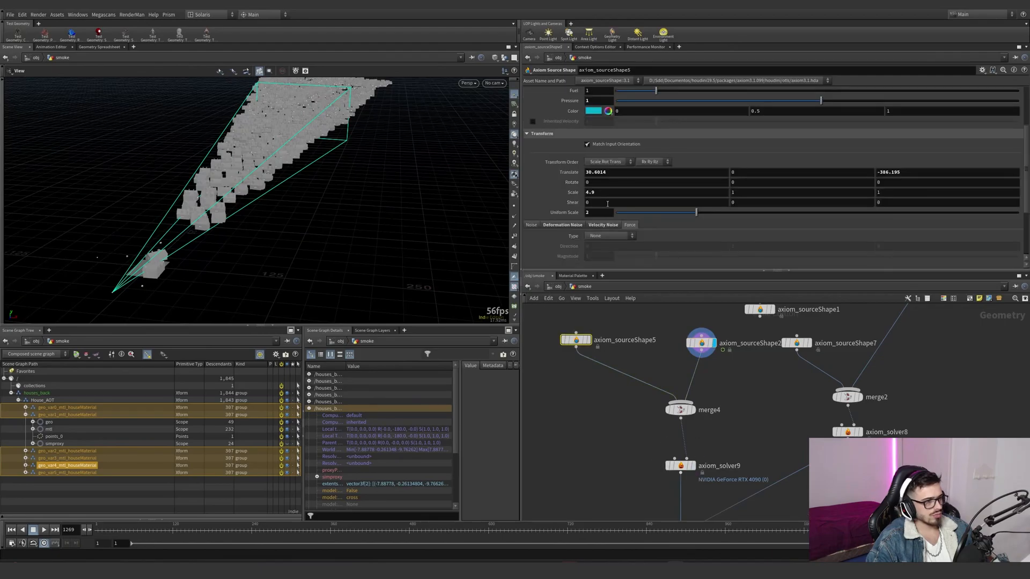
click(599, 225)
scroll(556, 230, down, 3)
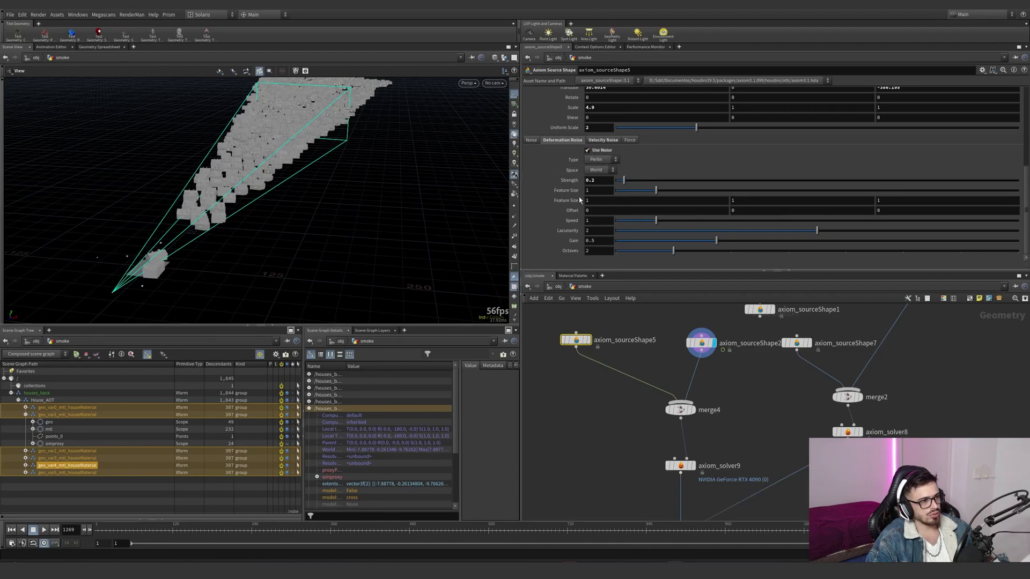
scroll(577, 200, up, 3)
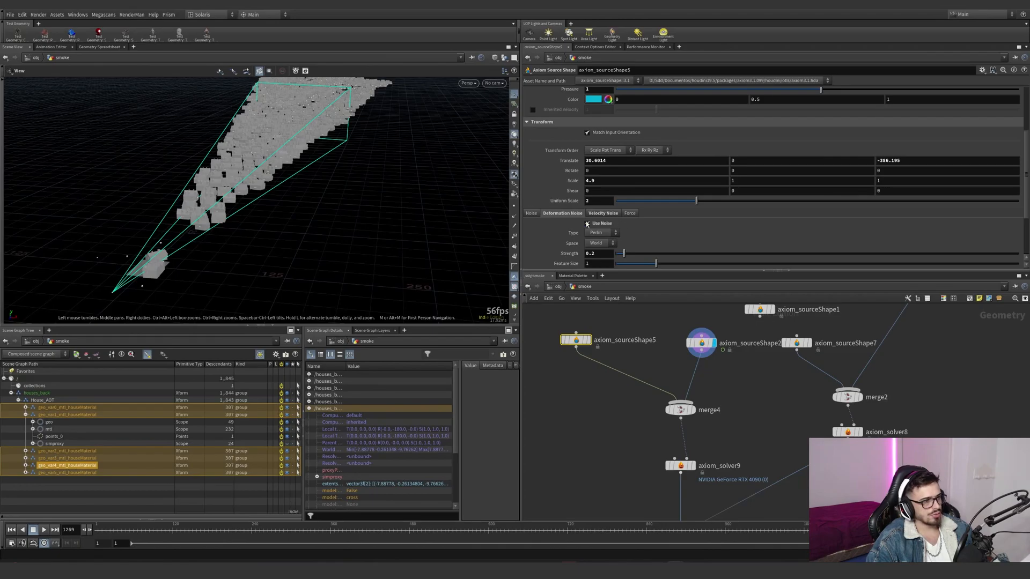
scroll(597, 224, up, 3)
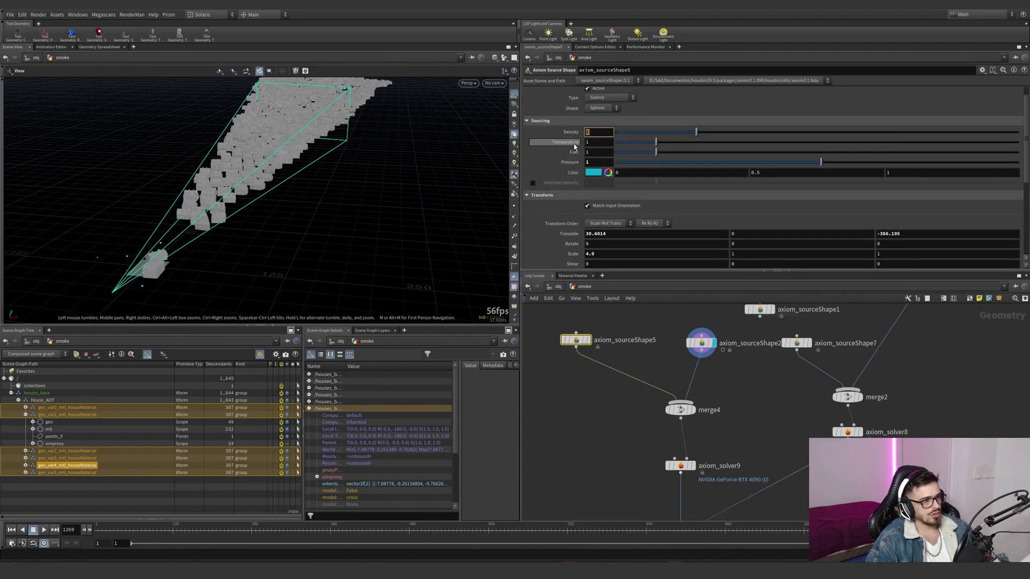
click(587, 162)
scroll(574, 161, up, 1)
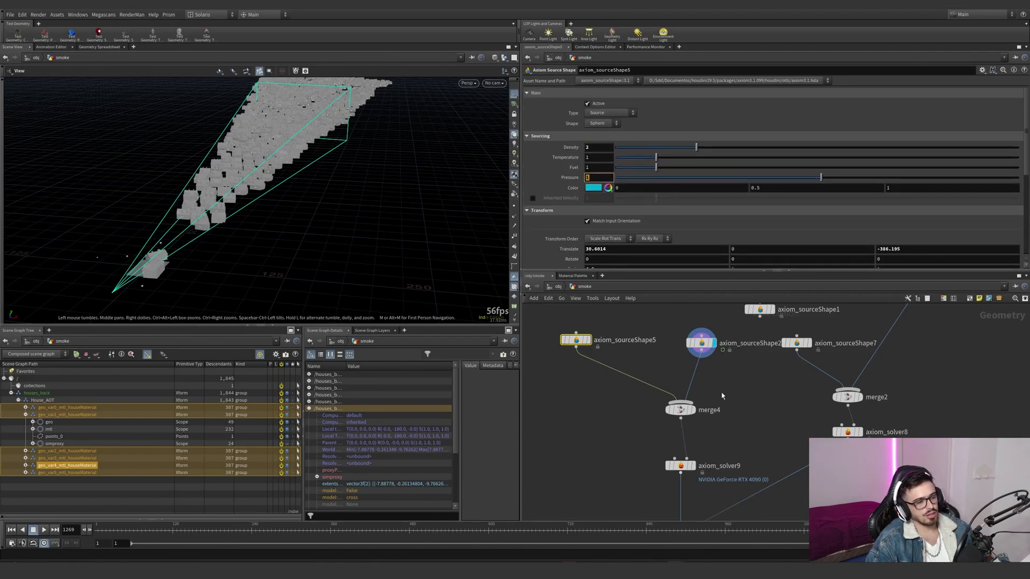
- Display the Filecache3 smoke_C cache at frame 1163, frame it and inspect the plume among the houses
middle_drag(705, 454, 675, 395)
click(663, 472)
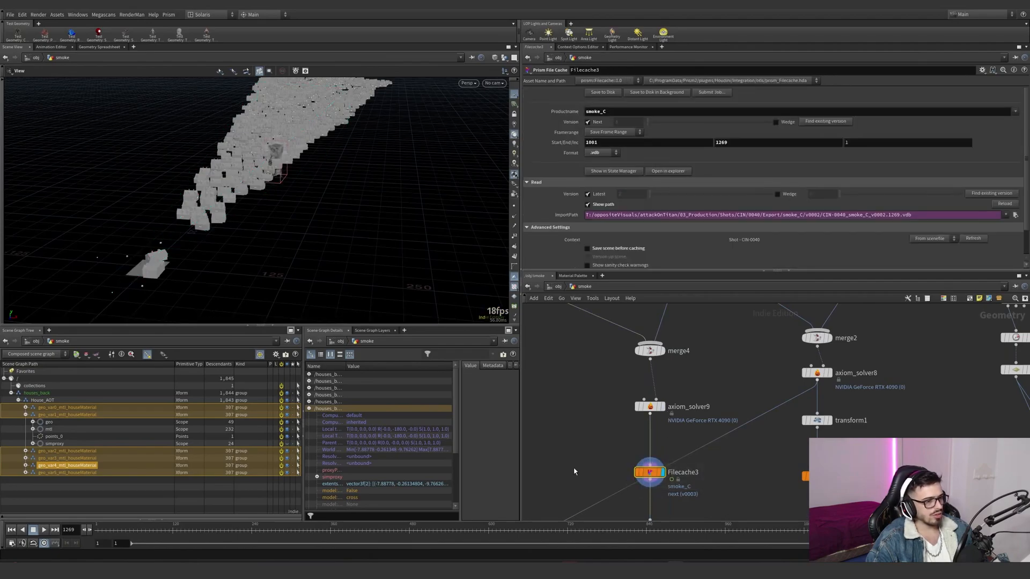
click(556, 527)
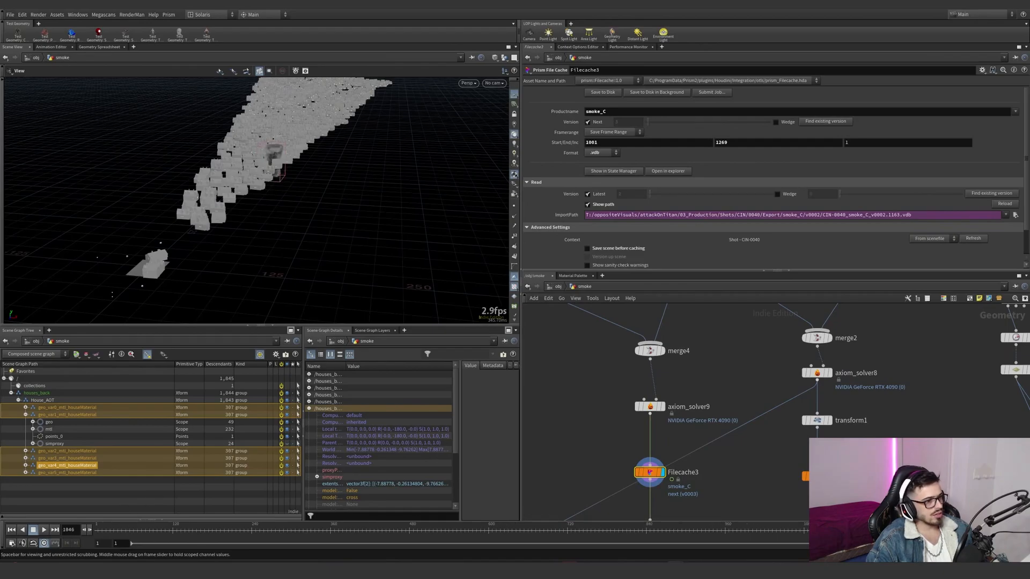
key(space+g)
drag(317, 174, 370, 153)
right_drag(370, 153, 315, 191)
drag(315, 191, 325, 156)
- Examine the camera frustum settings of axiom_sourceShape2, including its camera, far distance and overscan
middle_drag(728, 336, 701, 446)
click(643, 395)
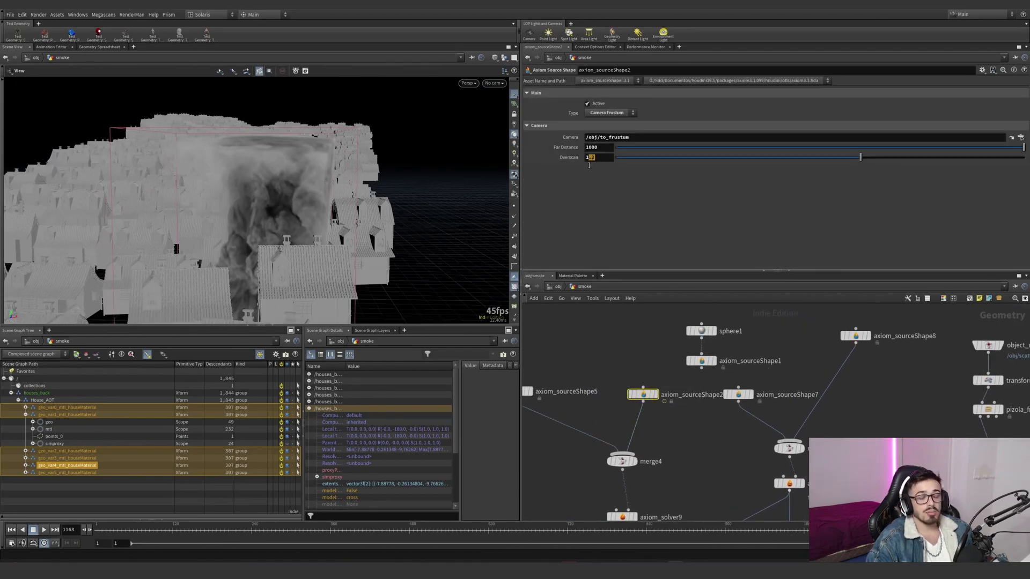
scroll(680, 446, down, 3)
- Display the Filecache5 smoke_B cache and inspect where its smoke sits among the background houses
middle_drag(680, 445, 655, 291)
drag(673, 422, 582, 372)
middle_drag(677, 393, 594, 445)
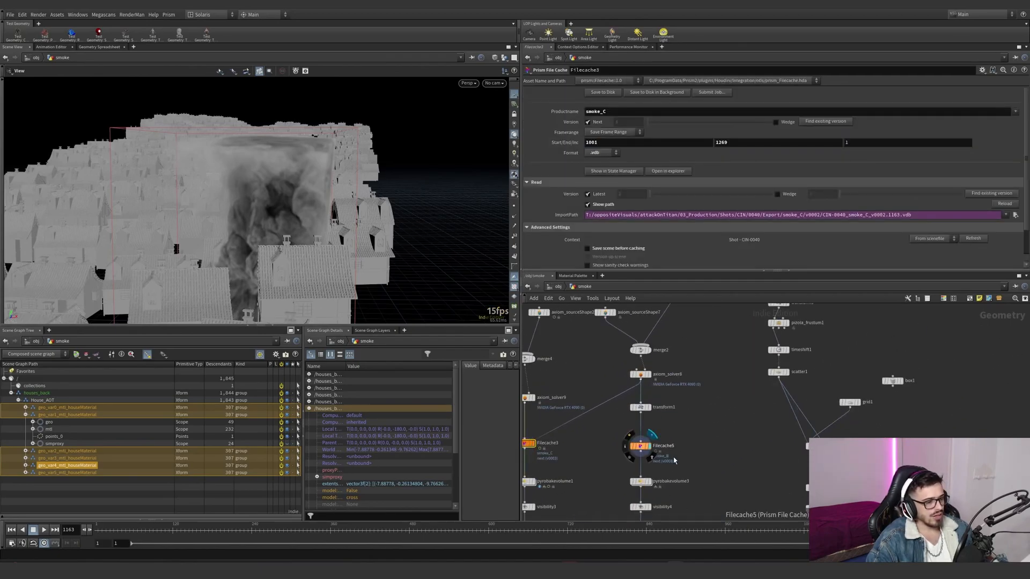
click(640, 446)
middle_drag(690, 360, 678, 427)
drag(676, 346, 671, 388)
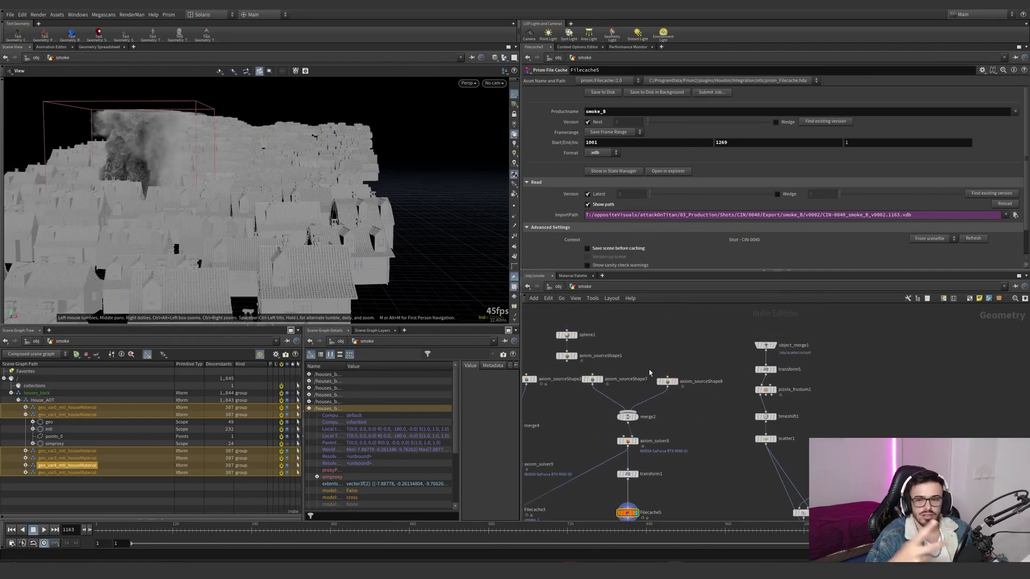
drag(133, 236, 78, 239)
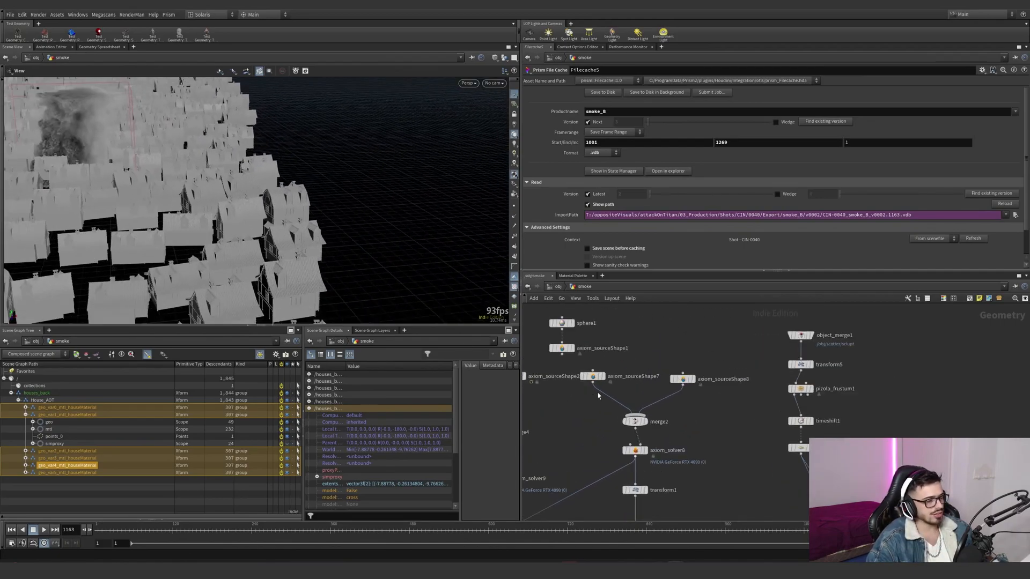
- Display axiom_sourceShape7, frame it and examine its transform and its position relative to the houses
scroll(594, 391, up, 3)
click(591, 374)
scroll(560, 231, down, 2)
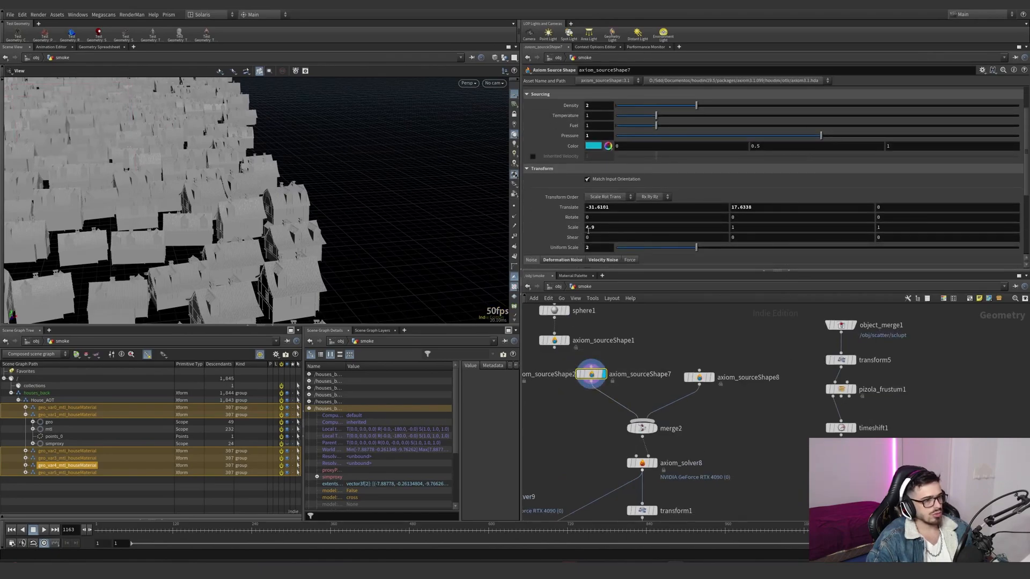
key(space+g)
drag(269, 228, 359, 184)
right_drag(359, 184, 81, 273)
drag(81, 272, 145, 258)
middle_drag(701, 408, 687, 388)
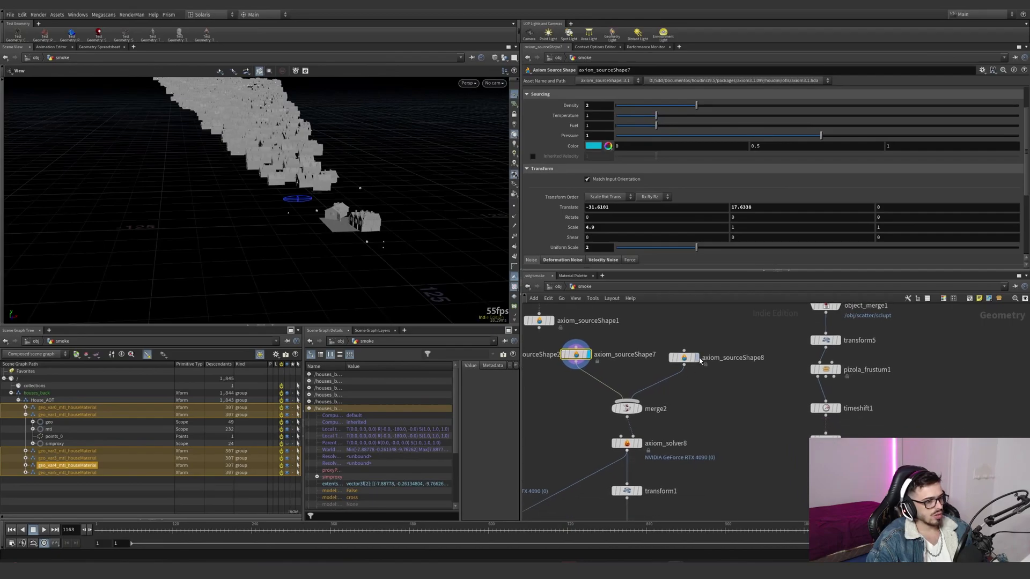
- Display the axiom_sourceShape8 camera frustum and examine its extent around the scattered houses with axiom_sourceShape7 selected
click(694, 359)
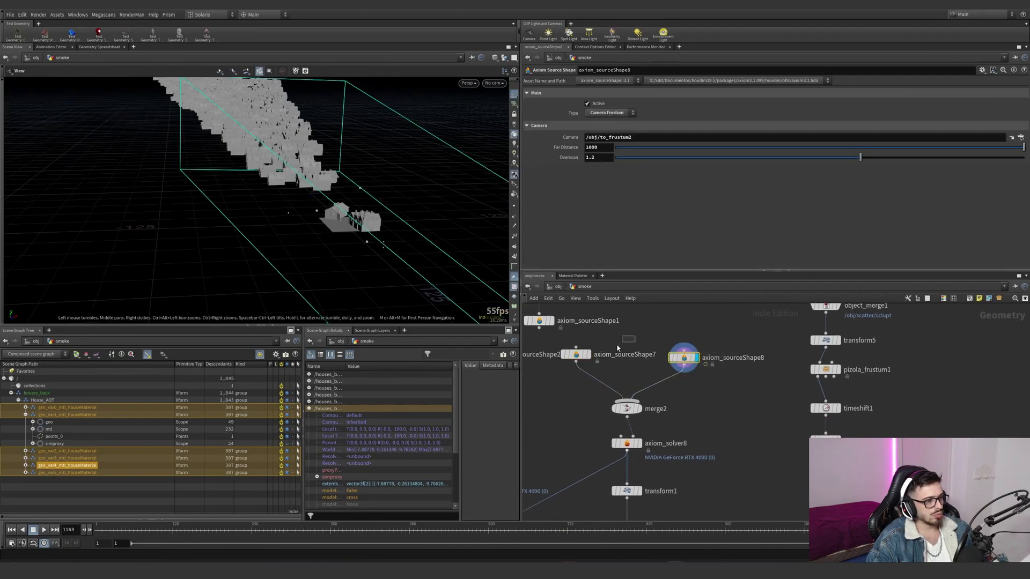
click(580, 356)
right_drag(414, 272, 198, 244)
drag(198, 244, 376, 246)
right_drag(376, 245, 398, 262)
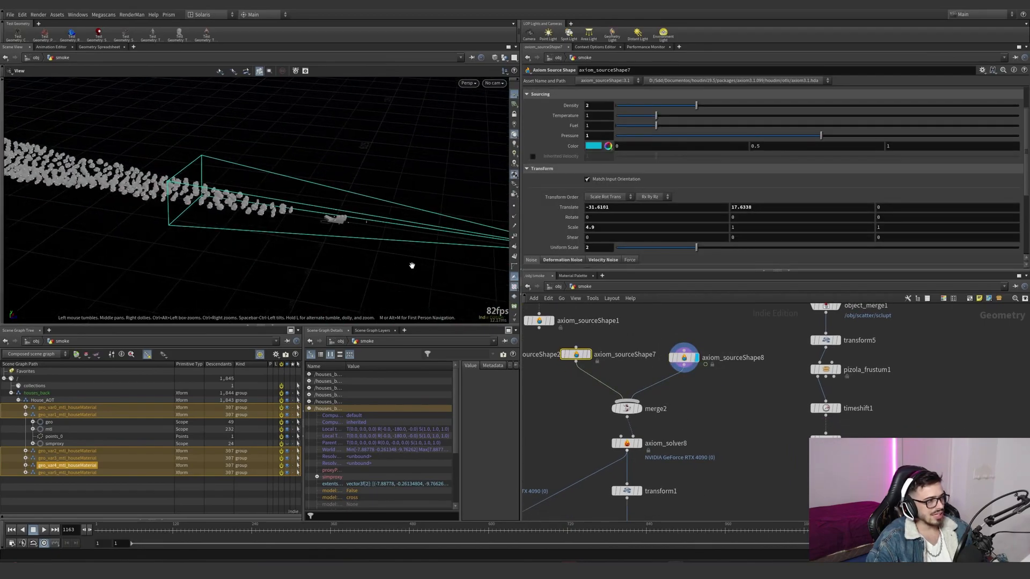
middle_drag(684, 439, 676, 413)
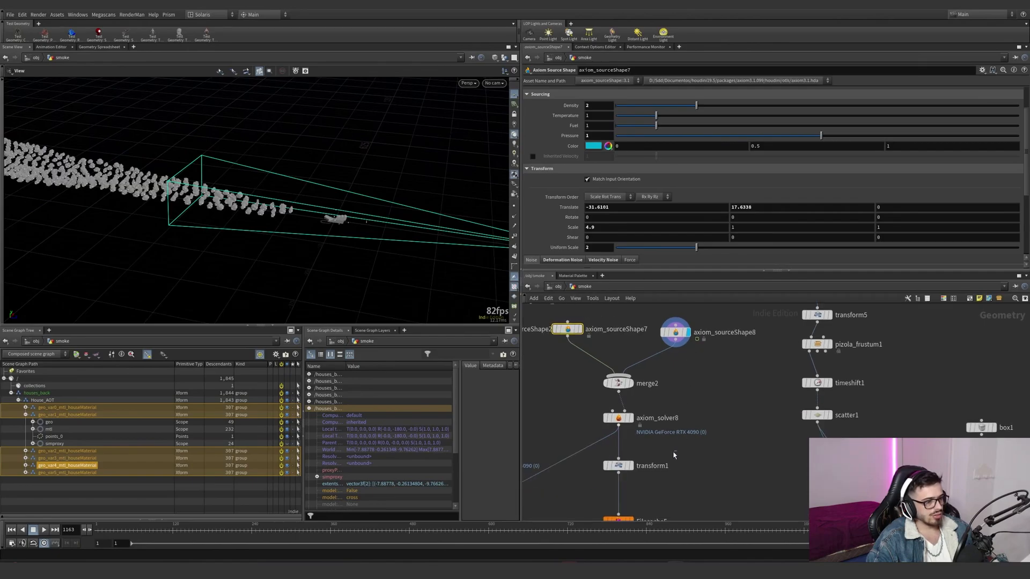
- Examine transform1's Z translation after the solver and compare it with the axiom_sourceShape7 and axiom_sourceShape8 settings
click(619, 465)
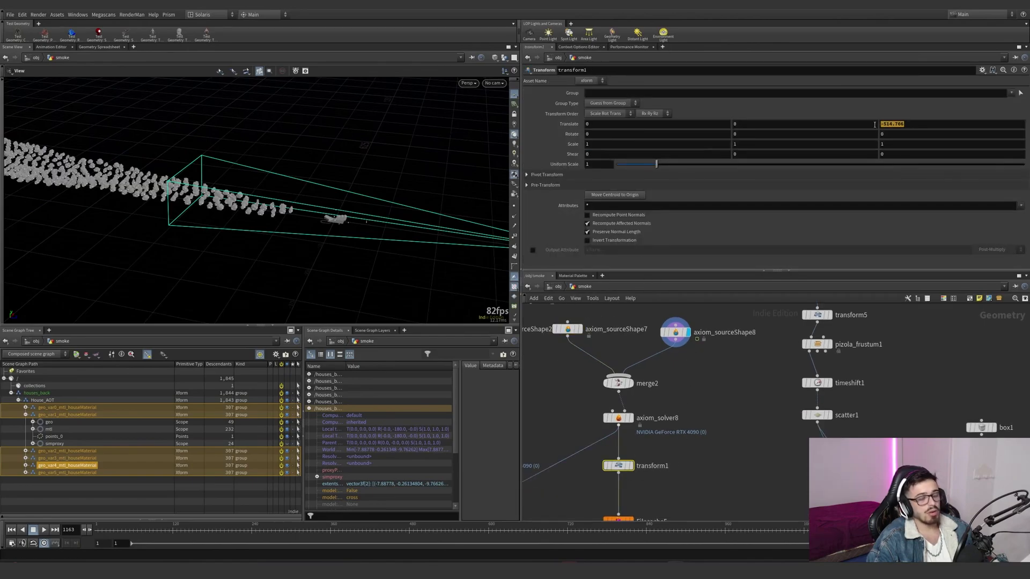
click(577, 370)
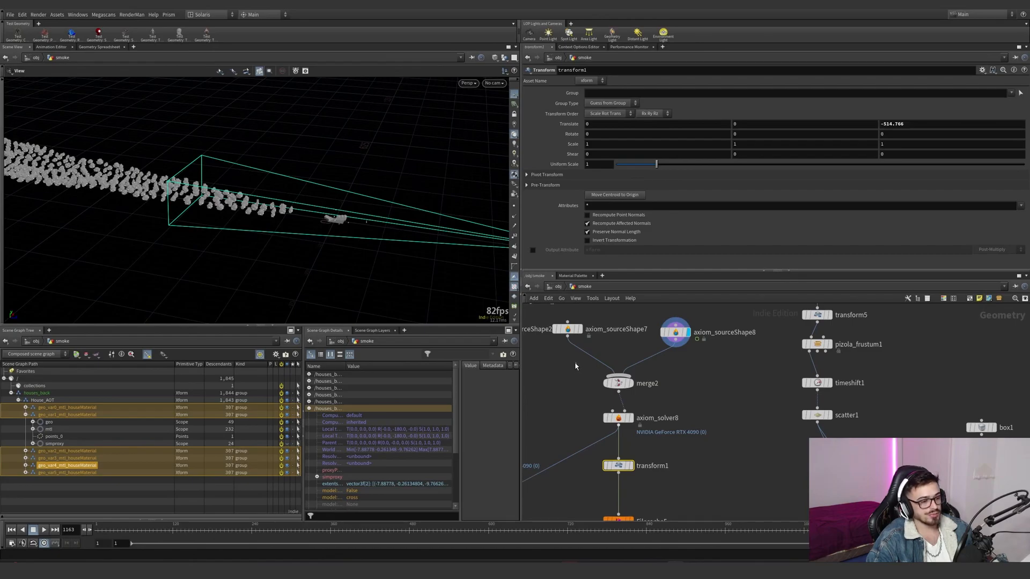
drag(565, 329, 561, 323)
drag(333, 188, 355, 198)
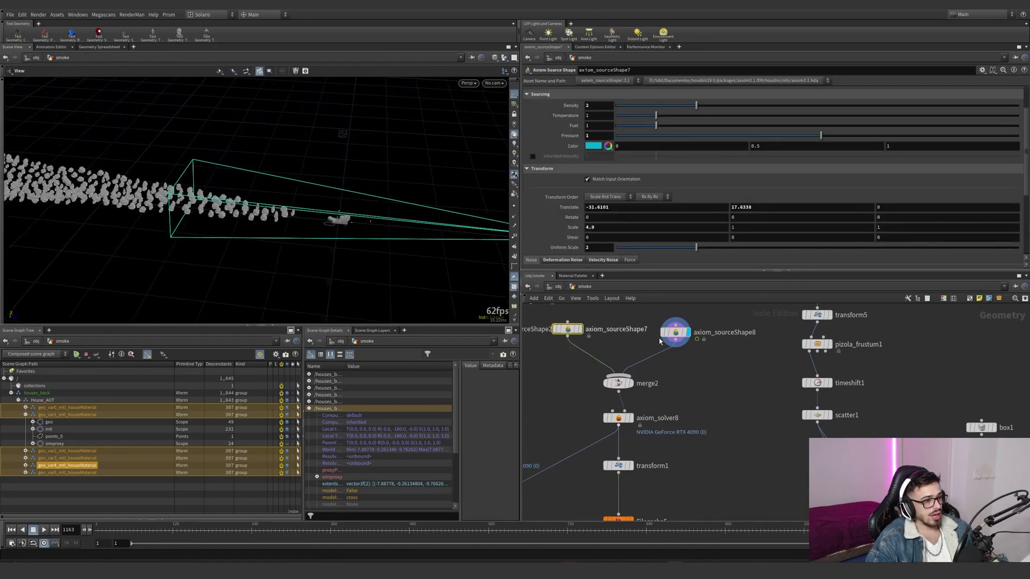
drag(719, 361, 678, 327)
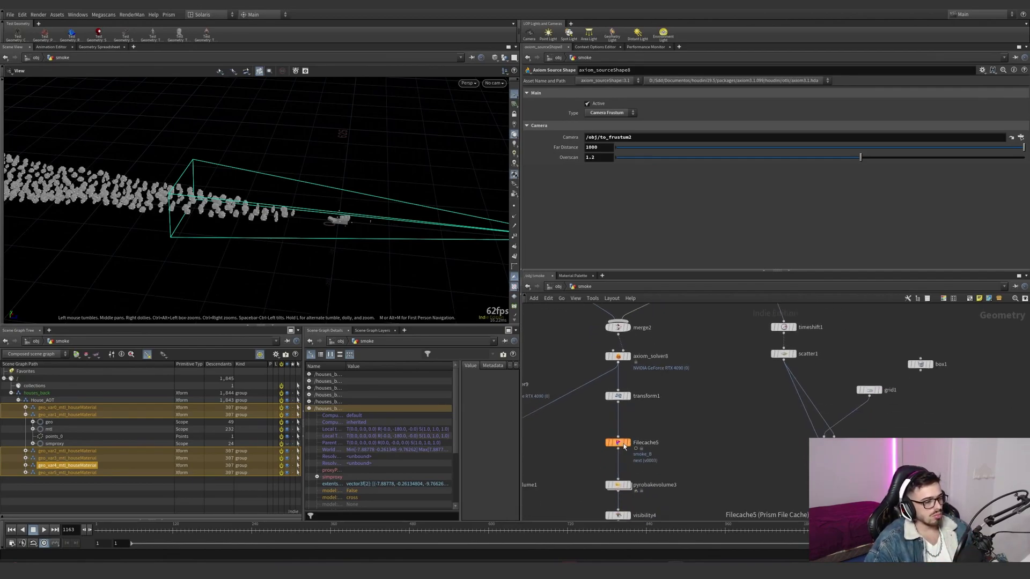
- Preview Filecache5 through a temporary transform using transform1's translation with Invert Transformation enabled, and delete that transform
click(618, 442)
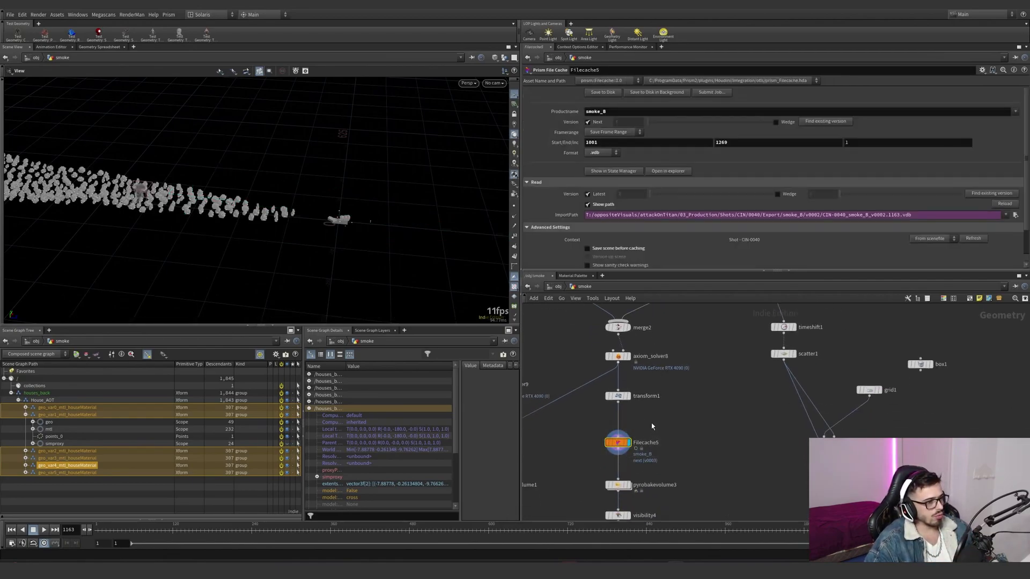
alt+drag(619, 399, 640, 459)
click(700, 444)
click(673, 430)
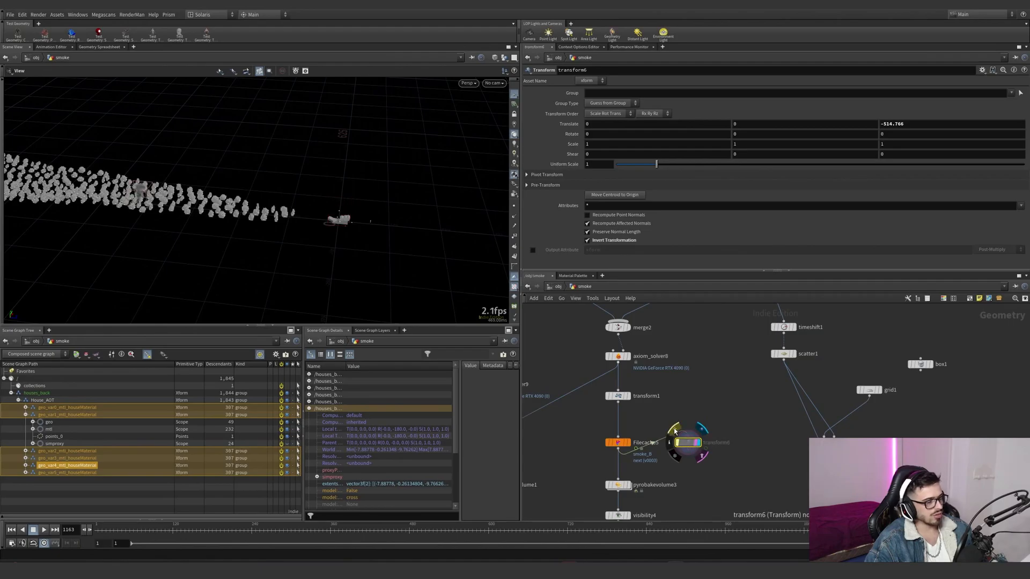
middle_drag(674, 431, 652, 509)
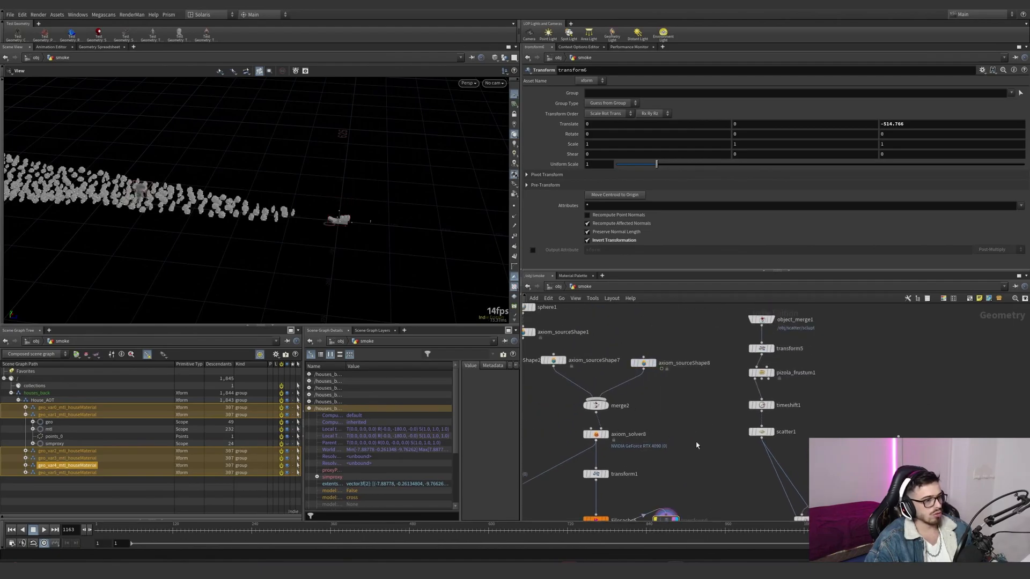
middle_drag(698, 445, 664, 373)
key(Delete)
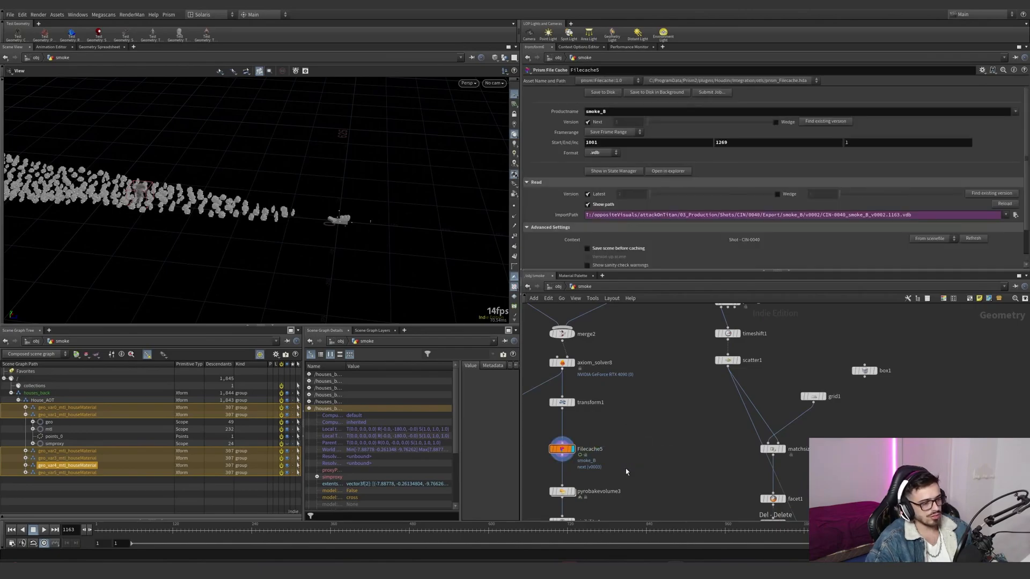
- View the smoke_B cache through renderCamShape_bake and check the smoke at different frames of the shot
middle_drag(625, 468, 689, 459)
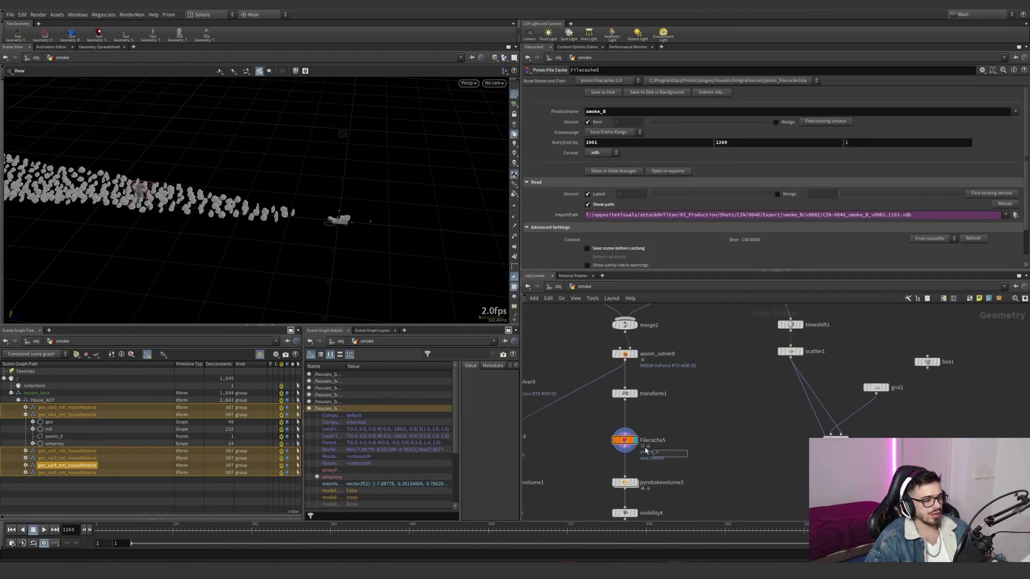
click(503, 87)
click(542, 135)
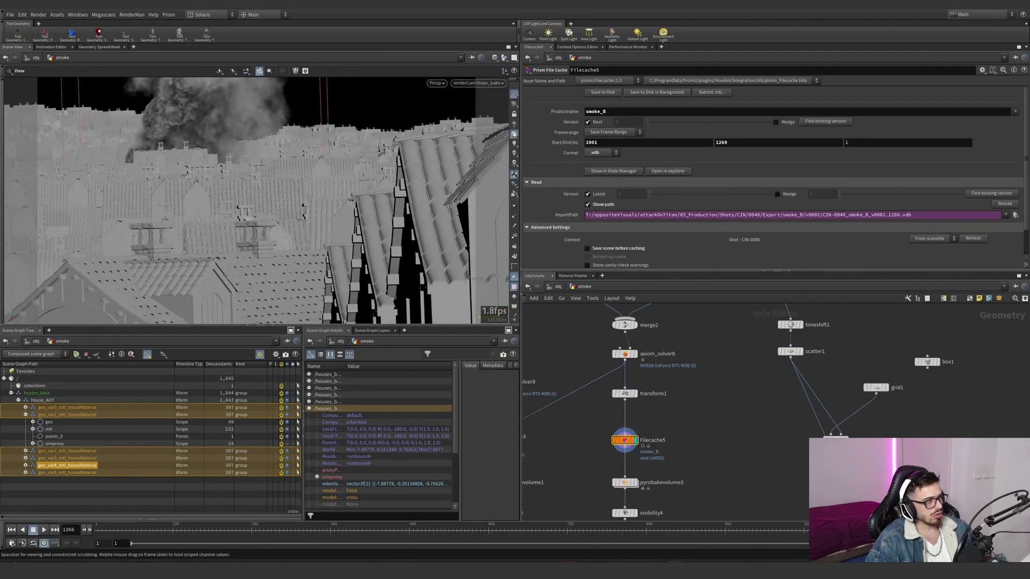
- Display pyrobakevolume3 and examine its smoke settings and visibility4's density-only group filter
middle_drag(712, 480, 669, 394)
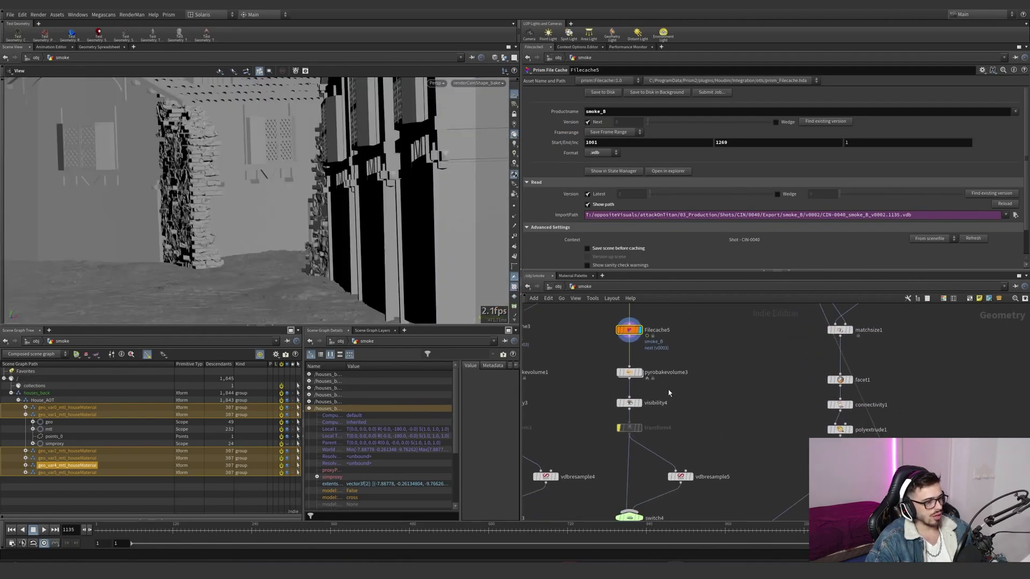
click(629, 373)
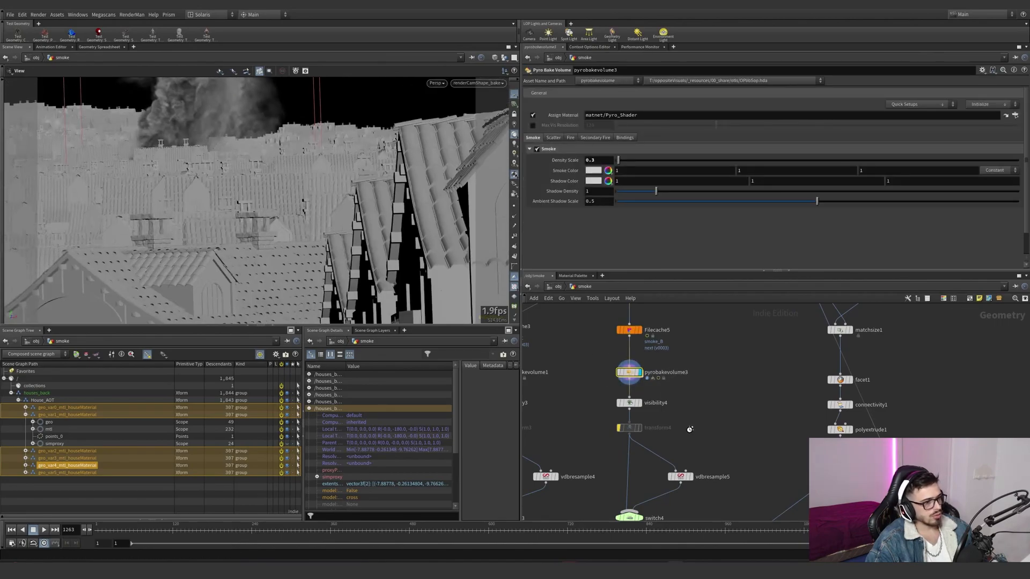
middle_drag(672, 424, 684, 381)
click(643, 361)
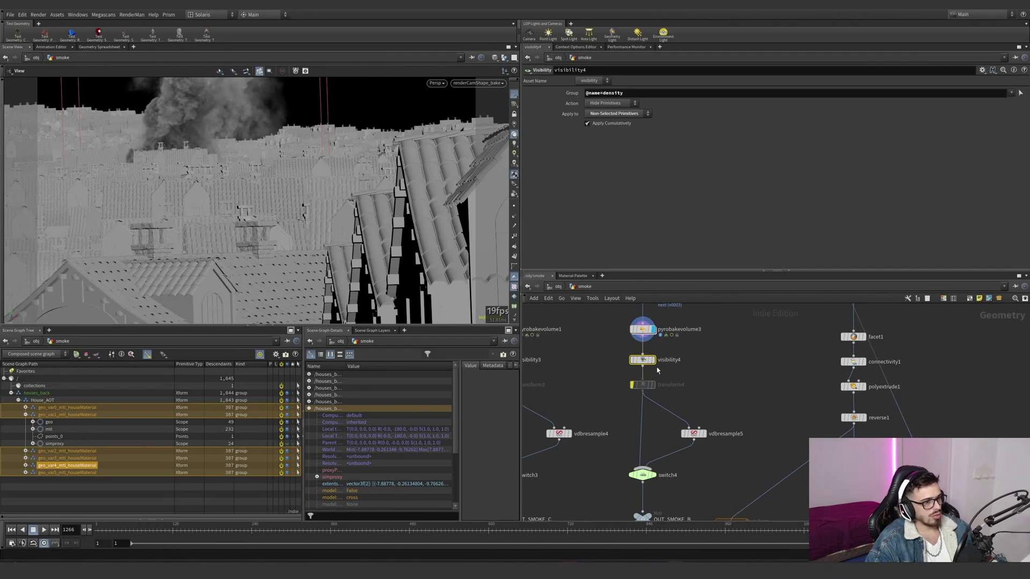
mouse_move(631, 352)
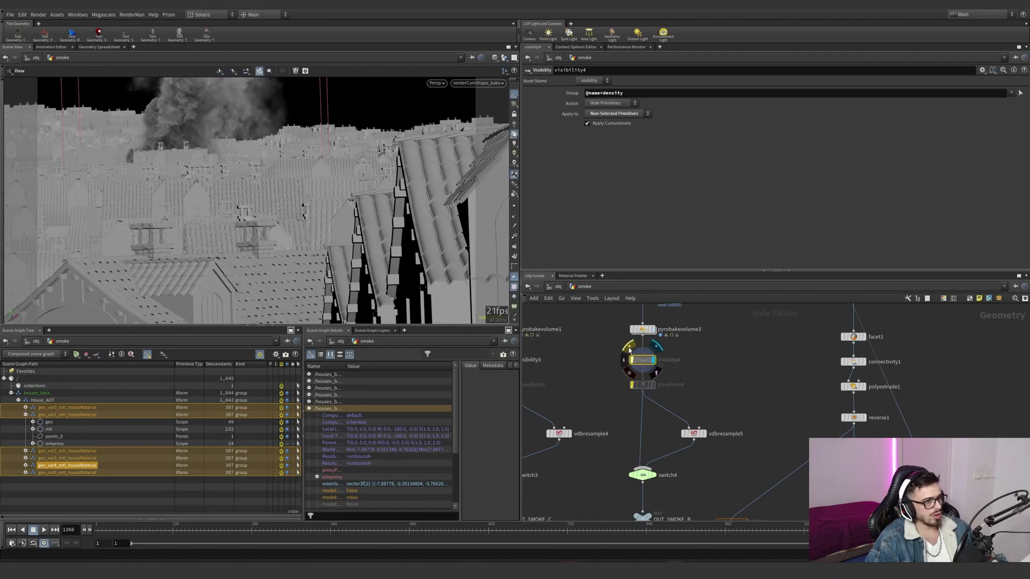
- Display vdbresample5 and switch4 in turn, examining the voxel scale and the lowRes channel reference
middle_drag(713, 386, 697, 342)
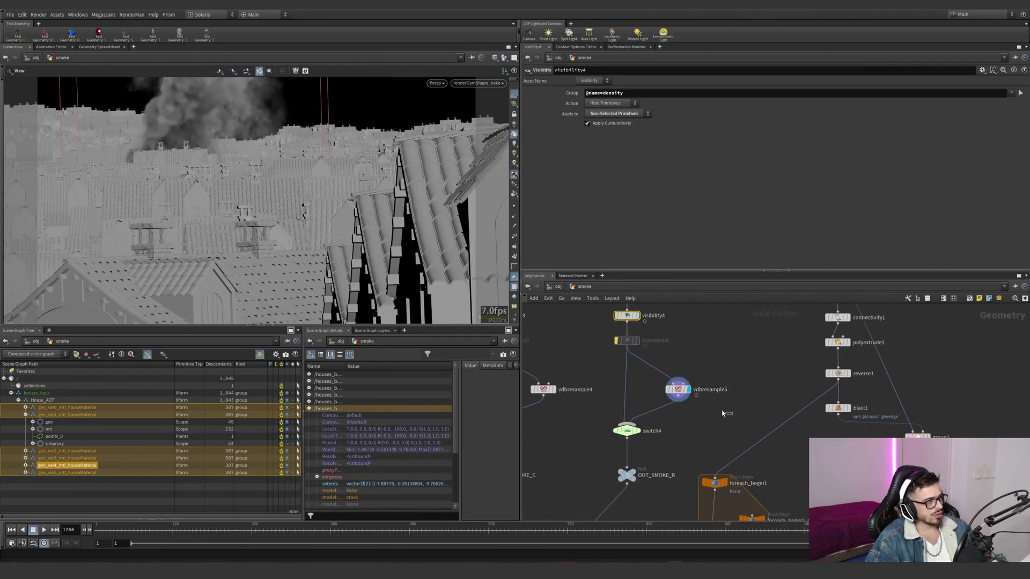
click(684, 392)
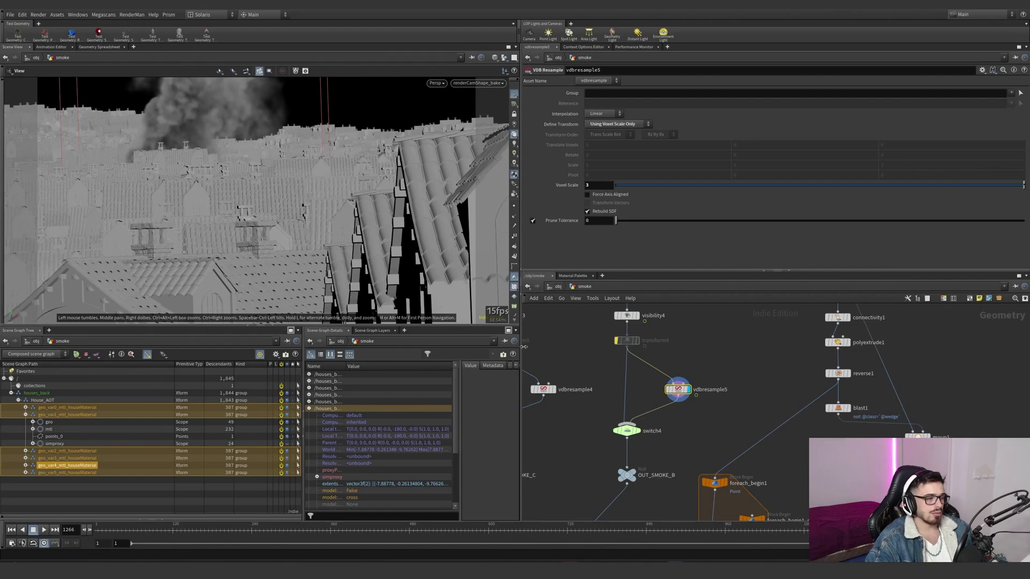
click(627, 431)
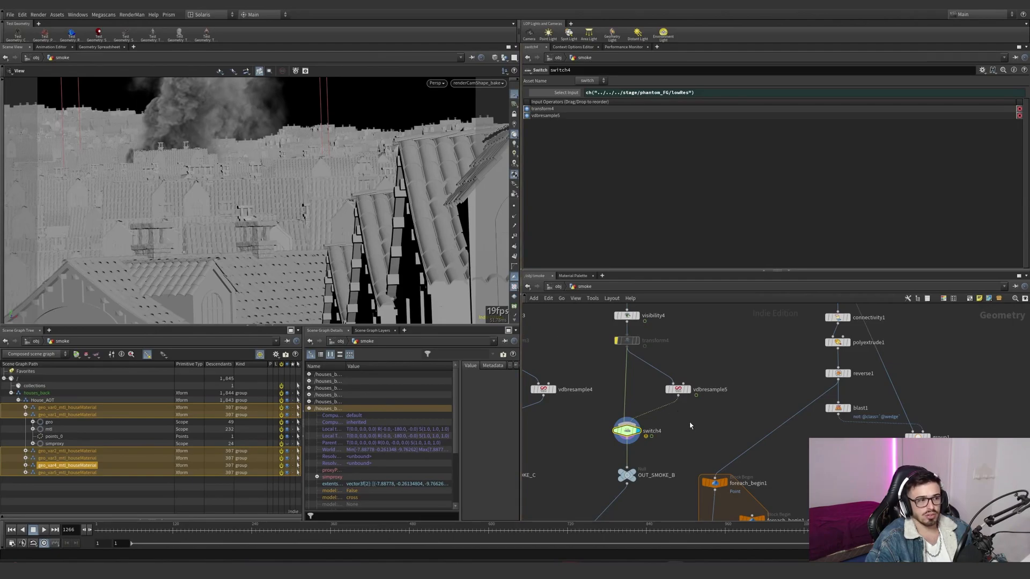
- Switch the active take from Main to BTY
scroll(690, 426, down, 2)
click(982, 14)
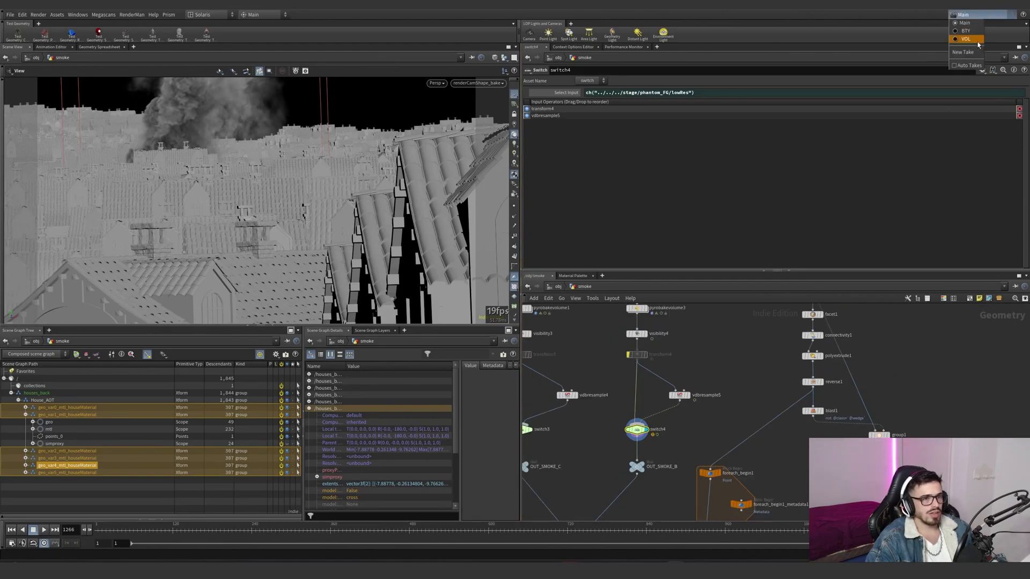
click(976, 36)
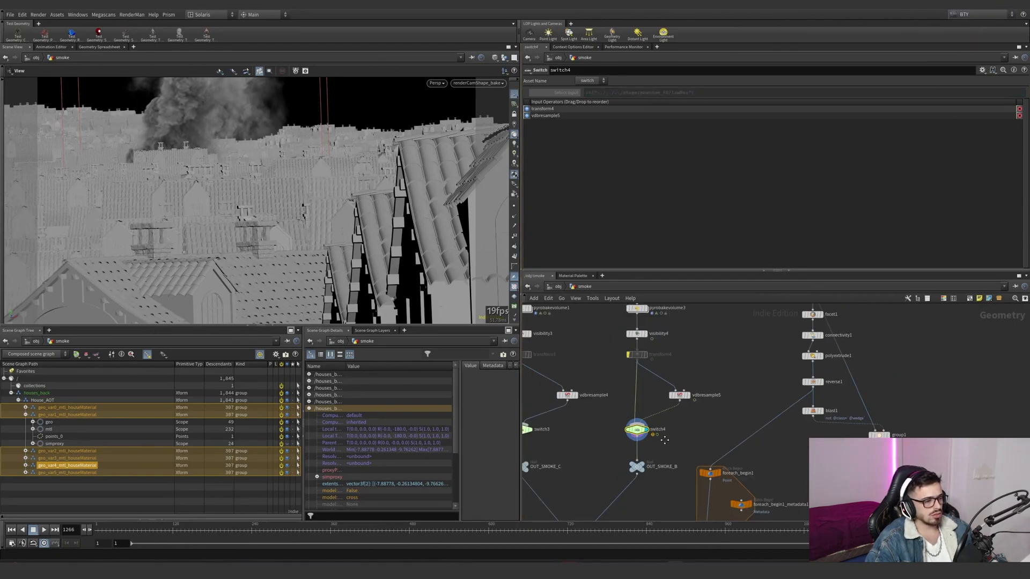
- Switch the active take to VOL and back to BTY, comparing the settings of switch4 and vdbresample5
middle_drag(666, 443, 668, 453)
click(961, 15)
click(966, 31)
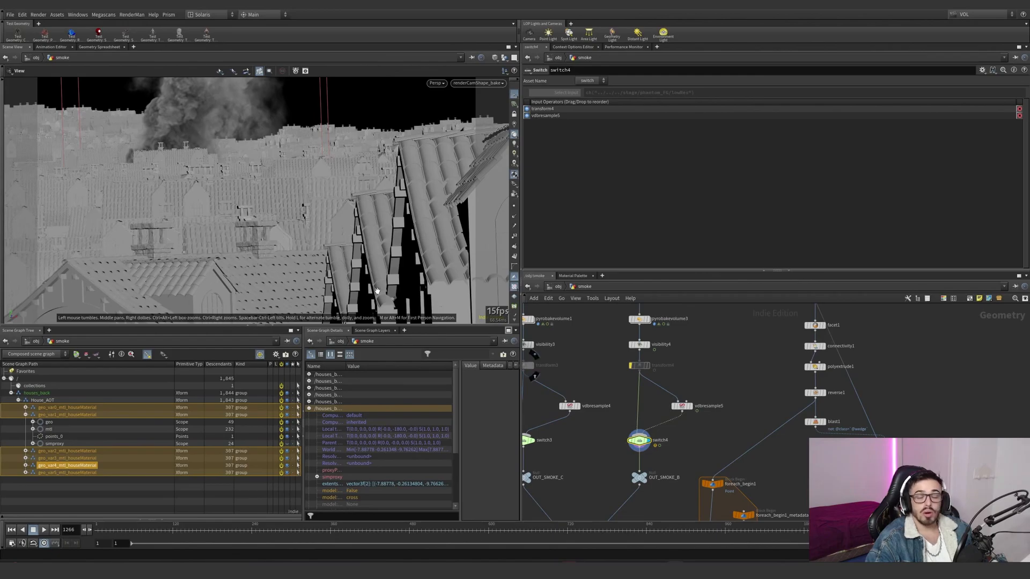
click(976, 16)
click(966, 34)
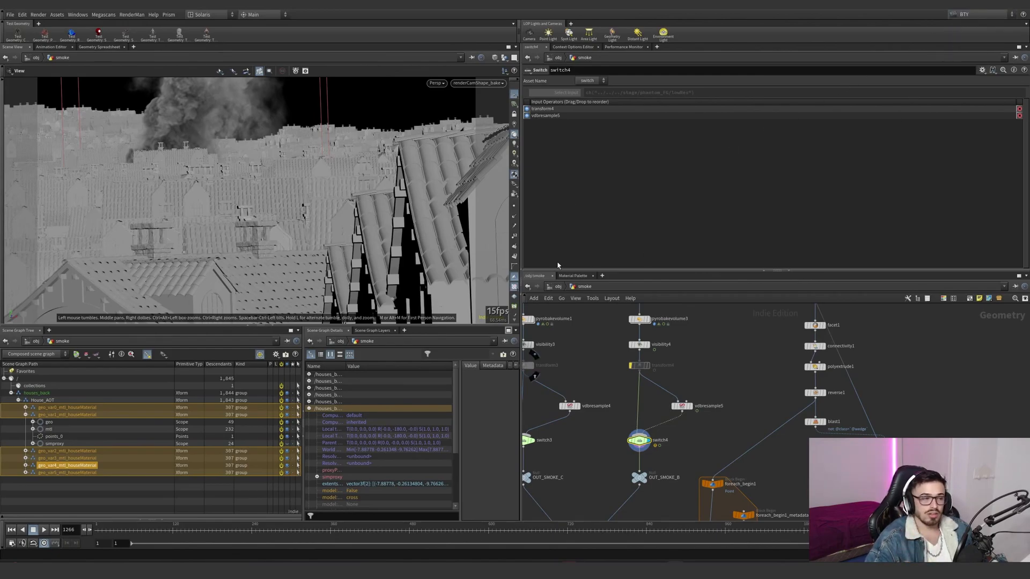
drag(667, 394, 666, 395)
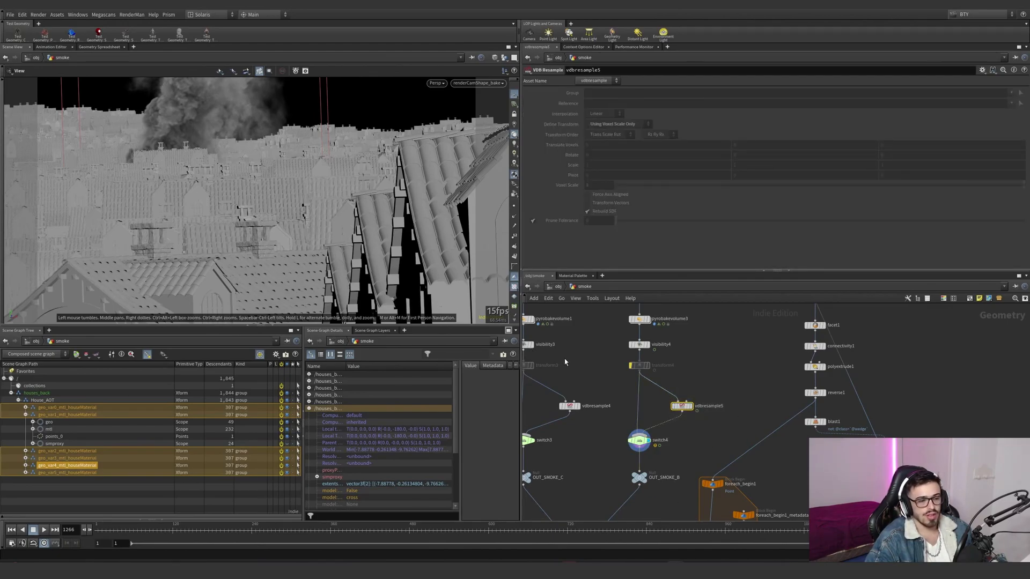
- Return to the Main take, display object_merge1 in the smoke network and frame its merged geometry
scroll(656, 442, down, 6)
scroll(723, 416, up, 4)
mouse_move(737, 498)
middle_down()
mouse_move(723, 416)
mouse_move(724, 505)
middle_up()
scroll(722, 409, down, 1)
scroll(722, 409, down, 3)
middle_drag(674, 410, 660, 477)
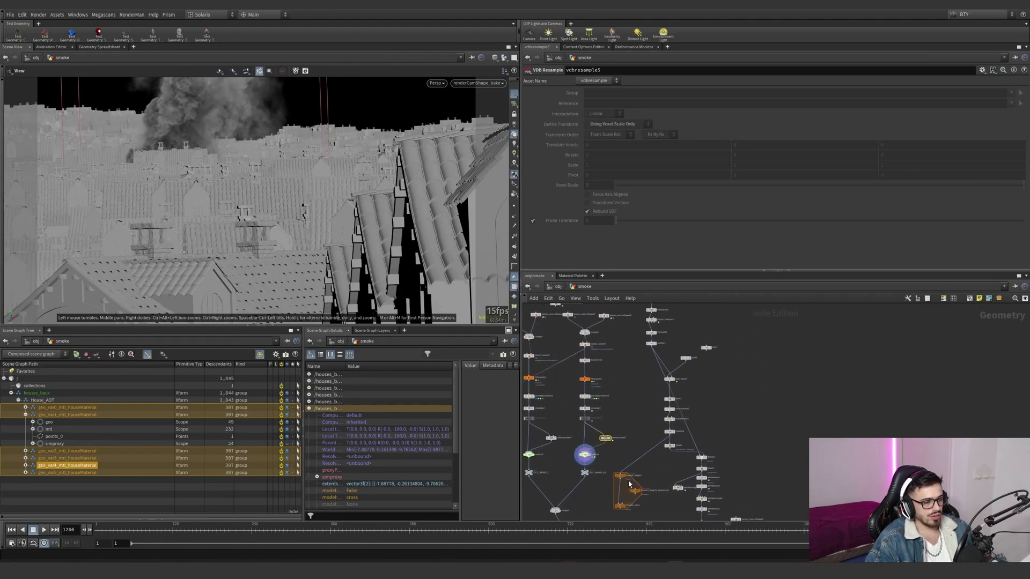
scroll(634, 450, down, 2)
middle_drag(652, 355, 650, 371)
scroll(648, 370, up, 6)
double_click(631, 334)
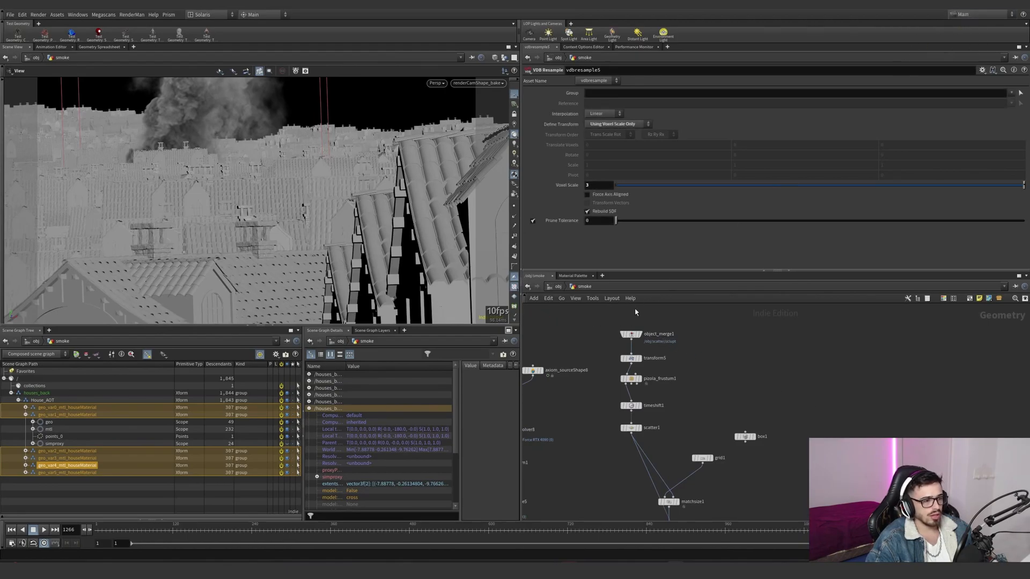
click(639, 334)
click(632, 335)
key(space+g)
scroll(648, 348, up, 2)
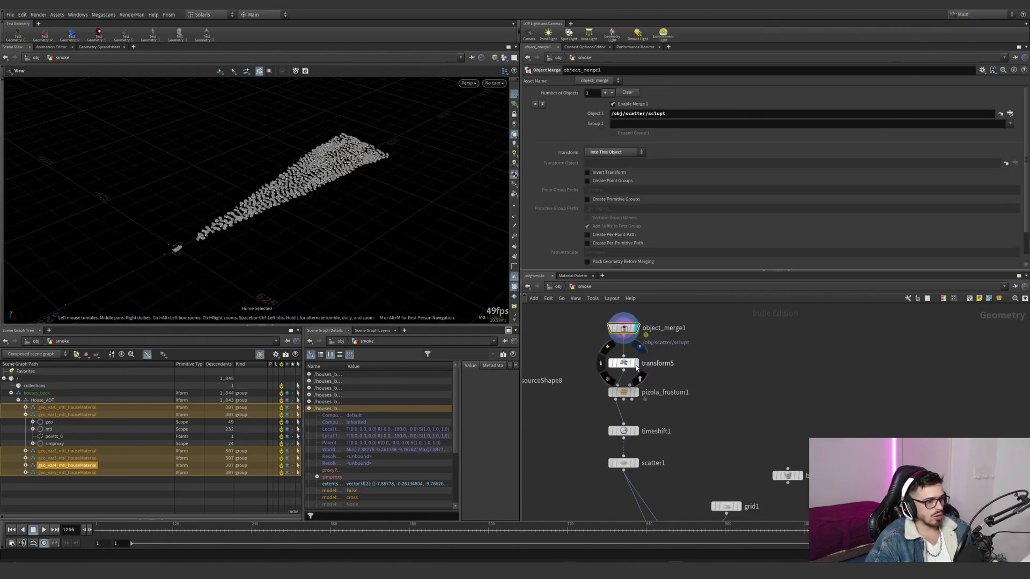
- Check transform5 and change object_merge1's source object path to /obj/scatter/sclupt1
click(635, 365)
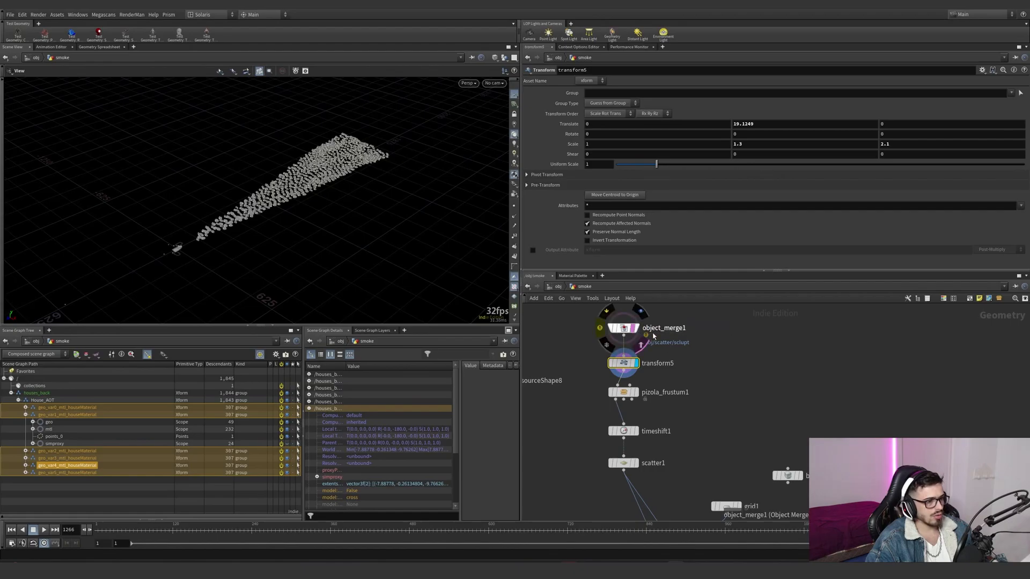
click(627, 329)
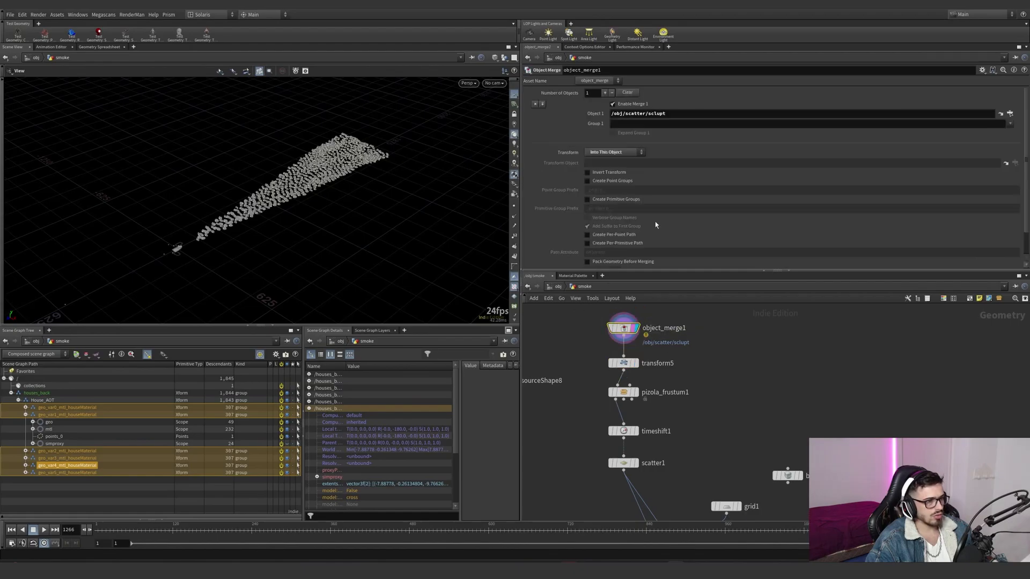
click(997, 113)
key(ctrl+c)
click(557, 287)
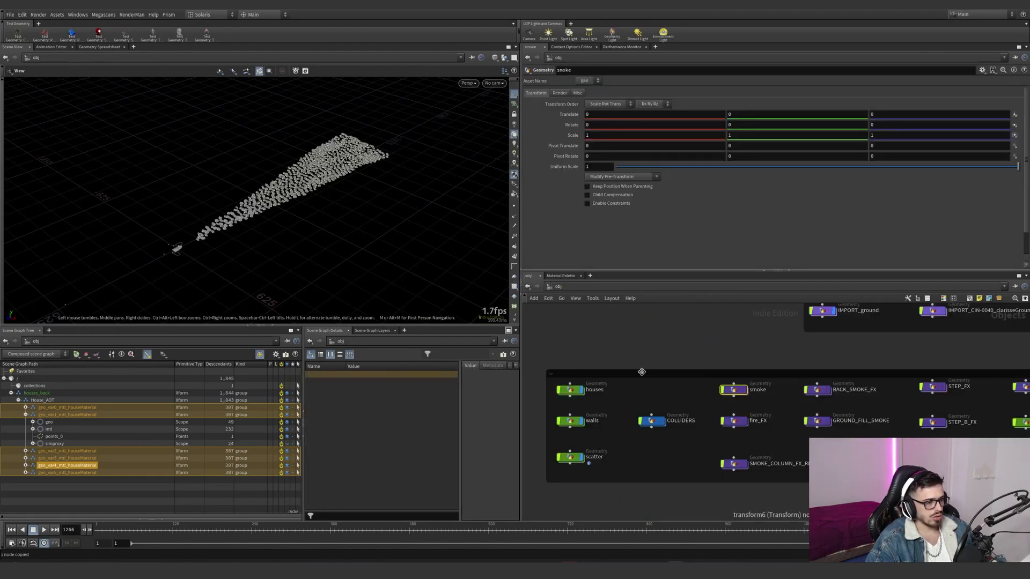
double_click(737, 389)
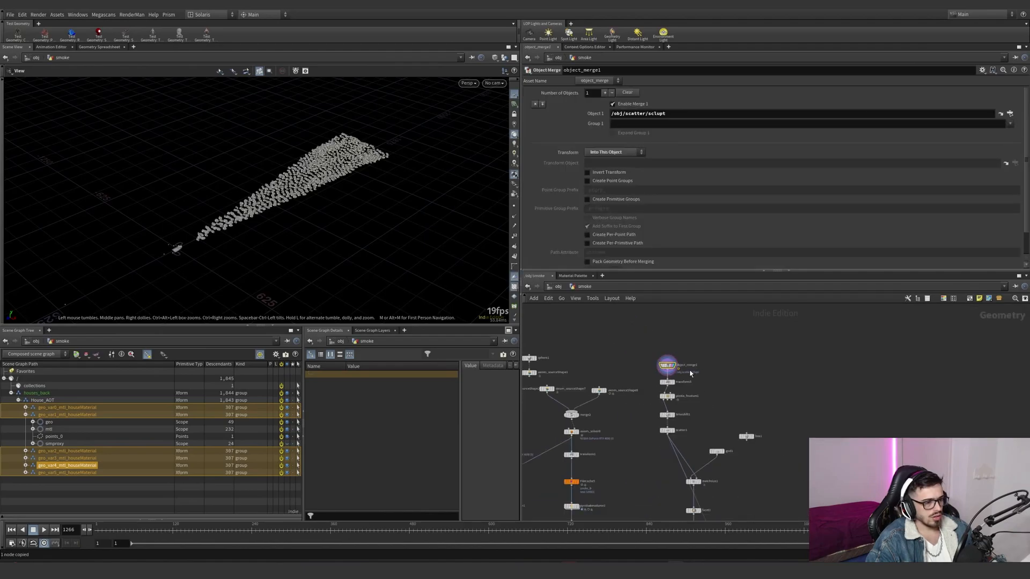
key(ctrl+v)
key(Return)
scroll(696, 388, up, 5)
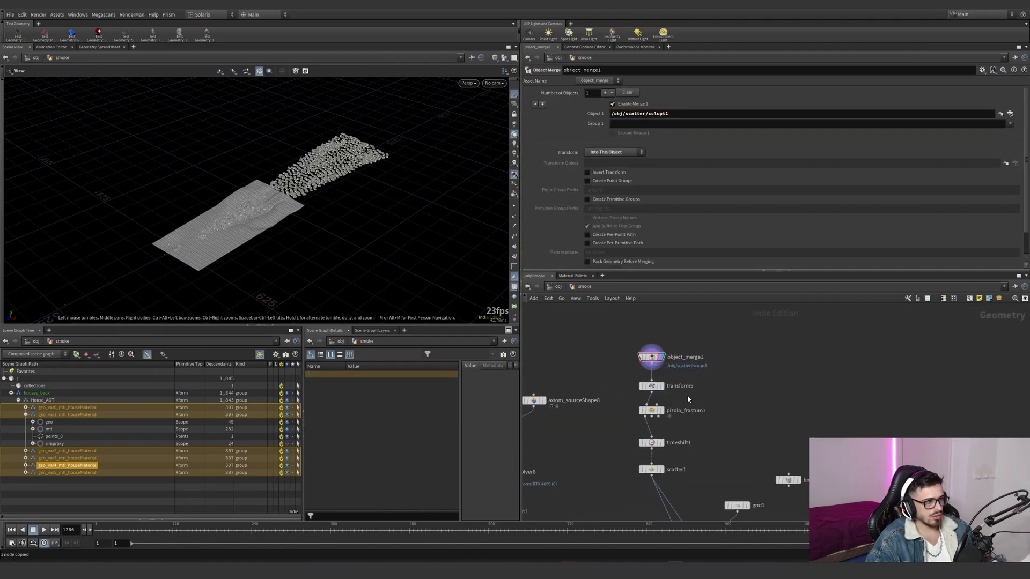
- Display transform5, pizola_frustum1 and timeshift1 in turn, examining the frustum culling camera and the time shift's frame setting
click(696, 387)
middle_drag(683, 424, 691, 391)
click(660, 384)
drag(696, 395, 651, 380)
drag(244, 232, 249, 211)
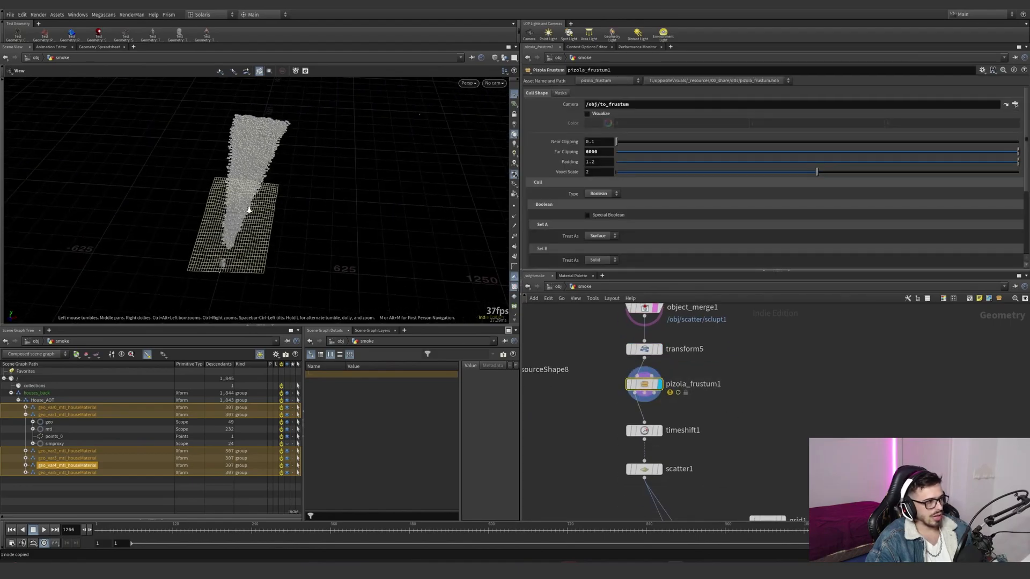
scroll(249, 212, up, 4)
middle_drag(673, 436, 672, 380)
click(658, 376)
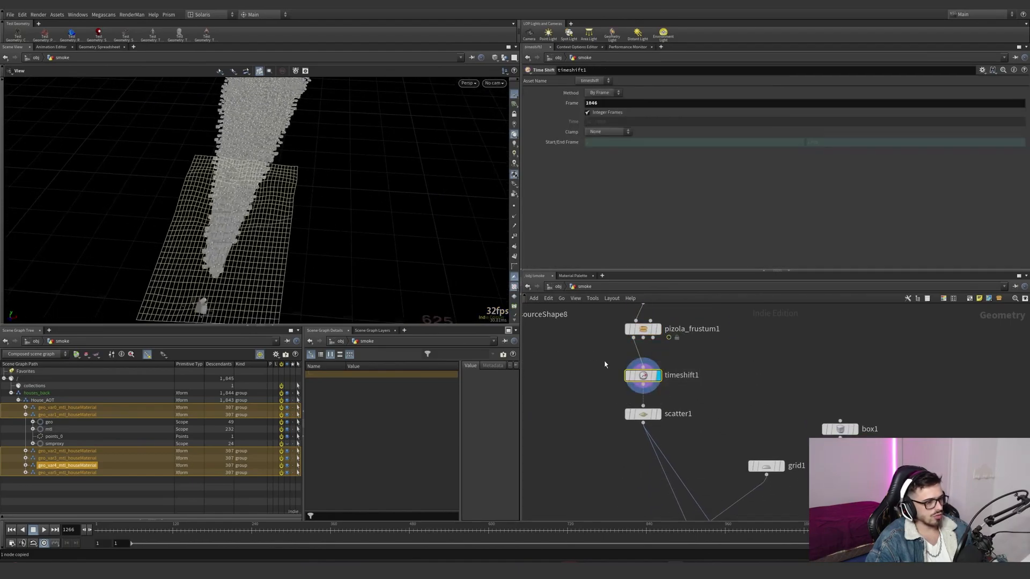
drag(710, 343, 617, 326)
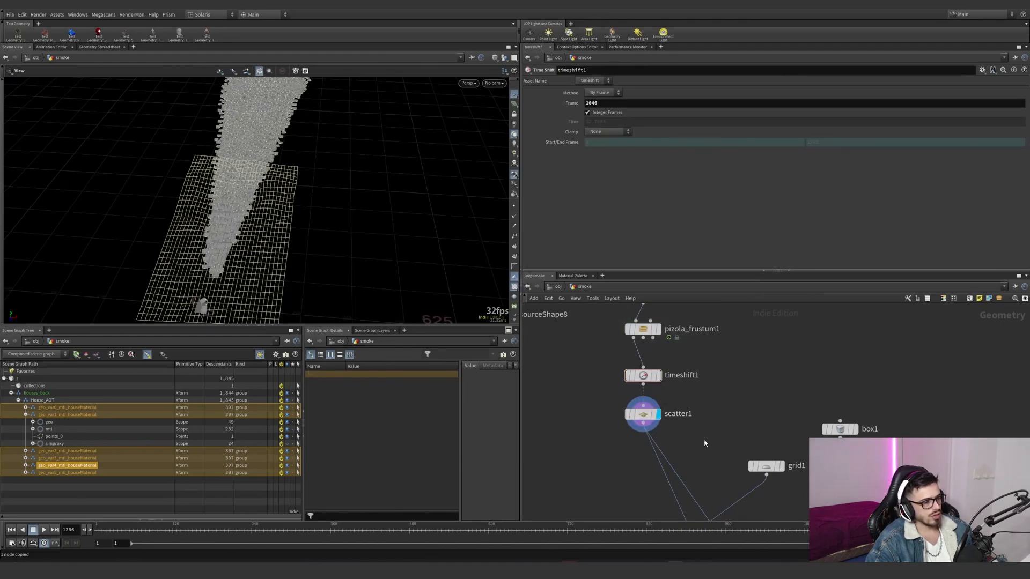
- Display scatter1 and matchsize1, examining how the grid is fitted over the scattered area
click(655, 414)
drag(223, 212, 226, 218)
middle_drag(720, 410, 657, 317)
click(679, 423)
click(665, 423)
drag(354, 260, 107, 198)
drag(700, 360, 590, 357)
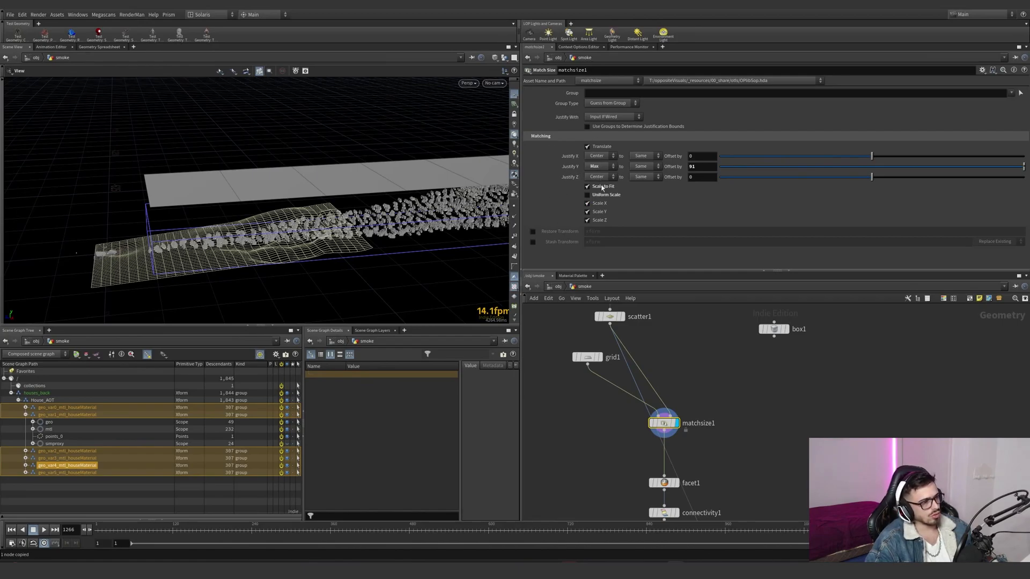
- Display facet1 and connectivity1, examining facet1's Unique Points option
middle_drag(745, 417, 699, 336)
click(634, 402)
drag(577, 411, 664, 391)
scroll(696, 428, down, 1)
middle_drag(697, 428, 695, 376)
click(639, 379)
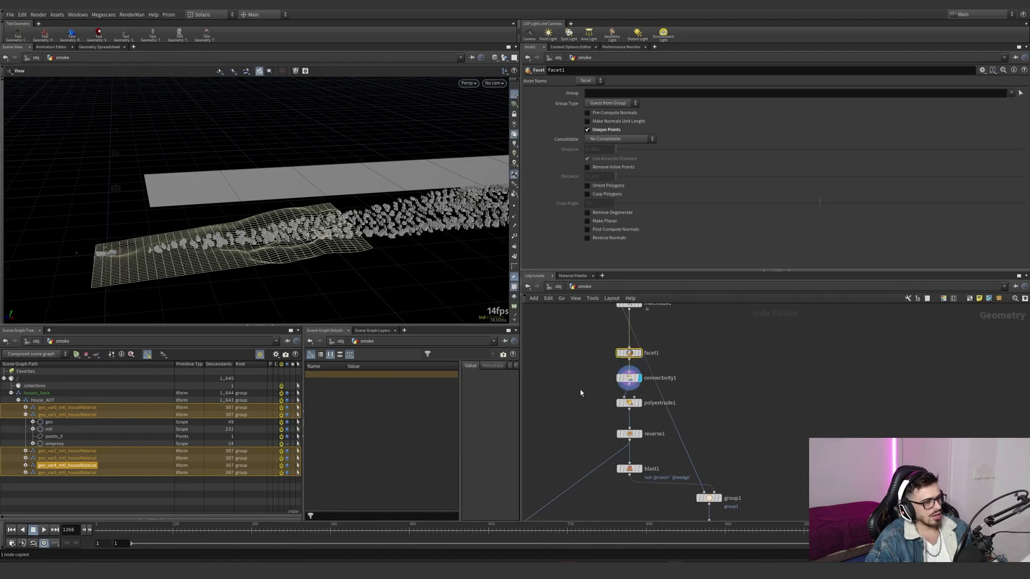
drag(580, 390, 664, 375)
drag(579, 359, 654, 339)
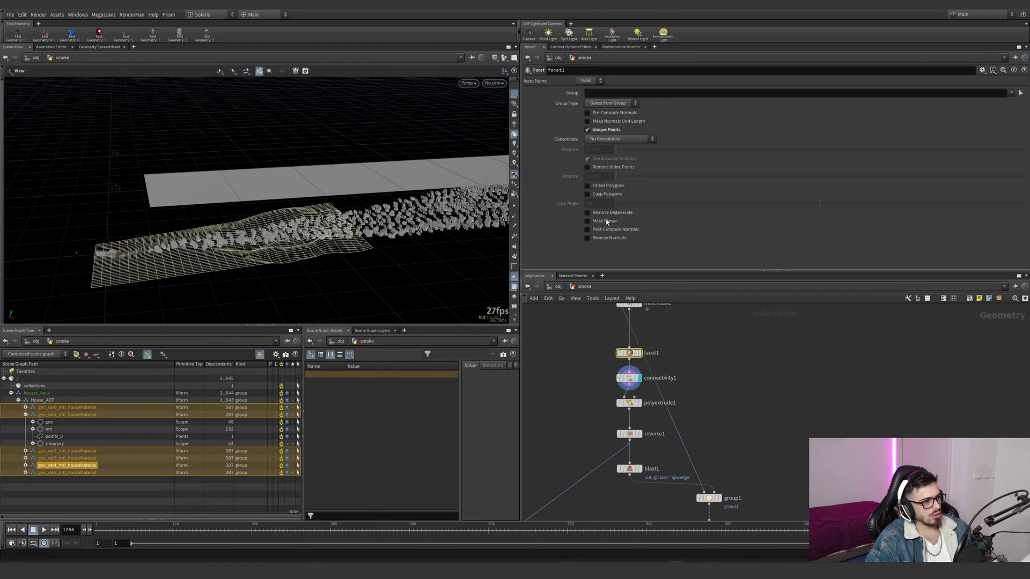
- Visualize connectivity1's class point attribute on the grid pieces and view them from a wider angle
middle_click(628, 379)
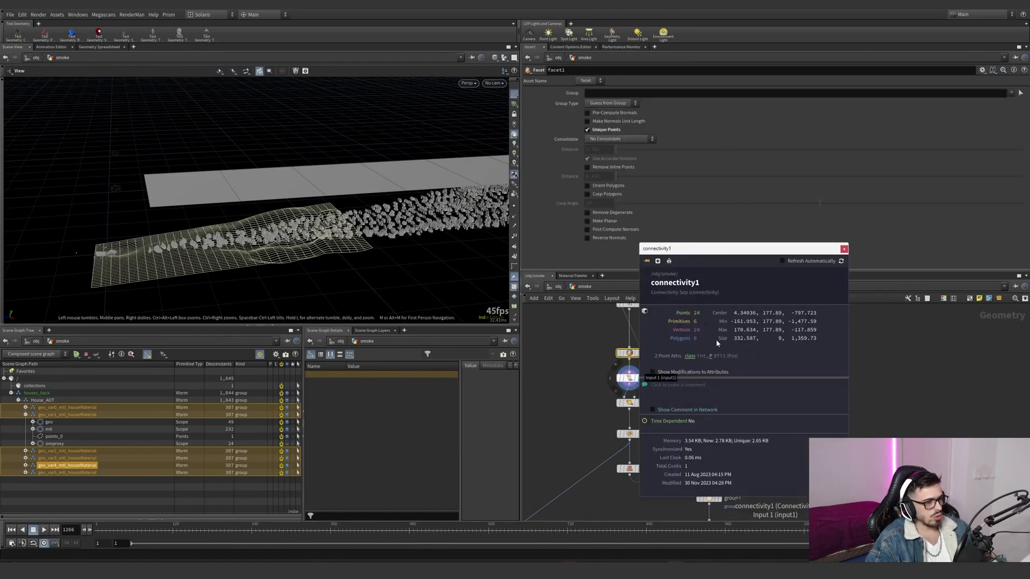
click(690, 357)
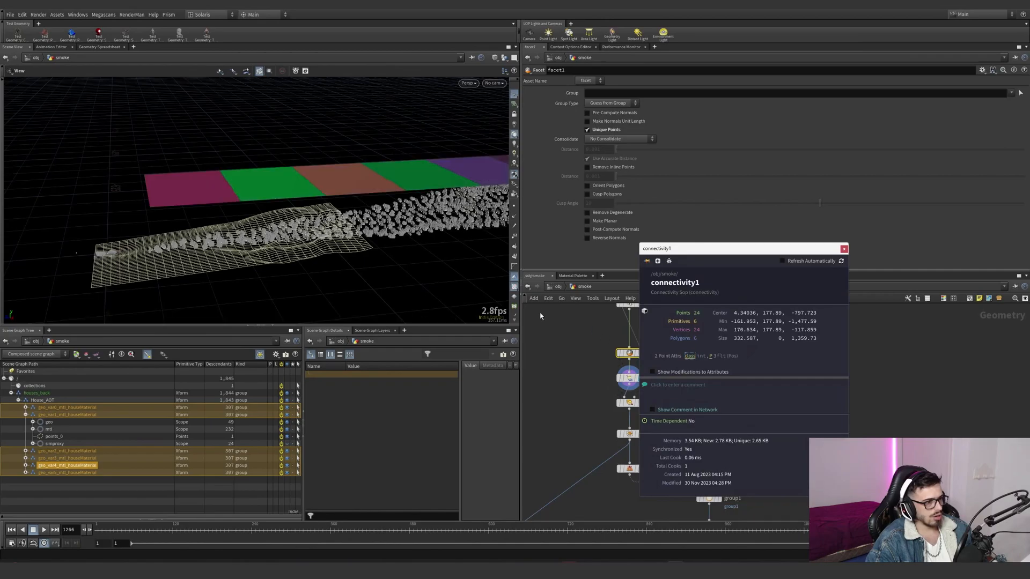
click(548, 341)
drag(381, 172, 320, 177)
scroll(320, 177, down, 2)
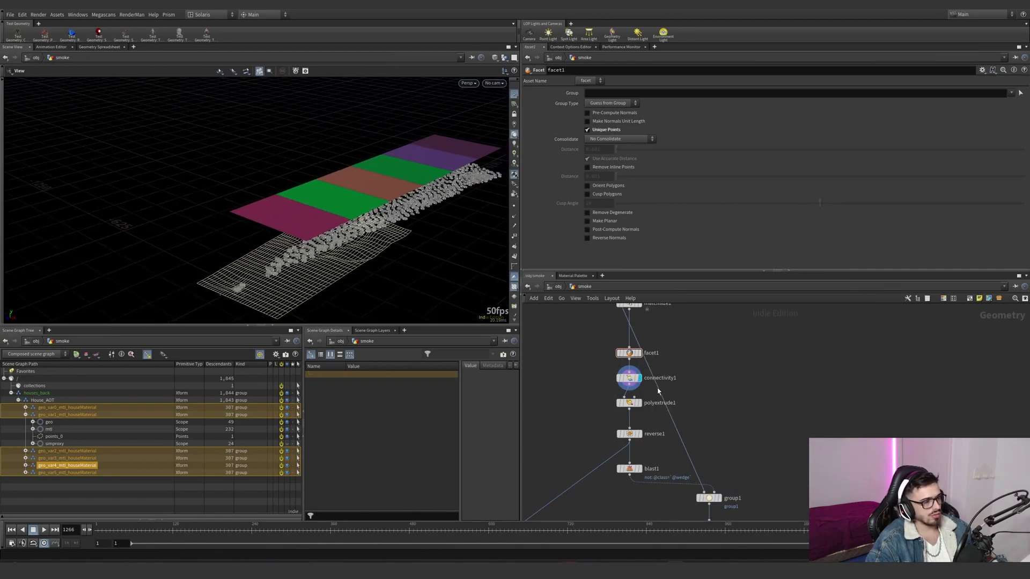
- Display polyextrude1 and reverse1, examining the downward extrusion of the grid pieces into blocks
middle_drag(659, 392, 639, 354)
click(620, 364)
click(611, 364)
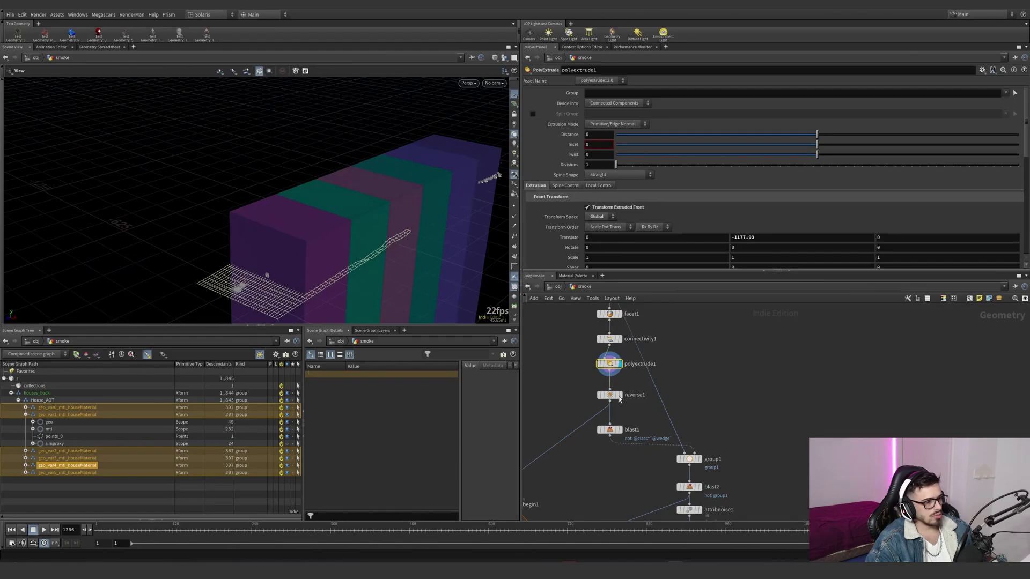
click(620, 396)
click(610, 395)
- Examine the for-each block's foreach_end1 piece attribute and the foreach_begin1_metadata1 node
scroll(624, 434, down, 2)
middle_drag(624, 434, 677, 380)
drag(651, 421, 570, 490)
drag(581, 433, 592, 398)
drag(607, 472, 572, 433)
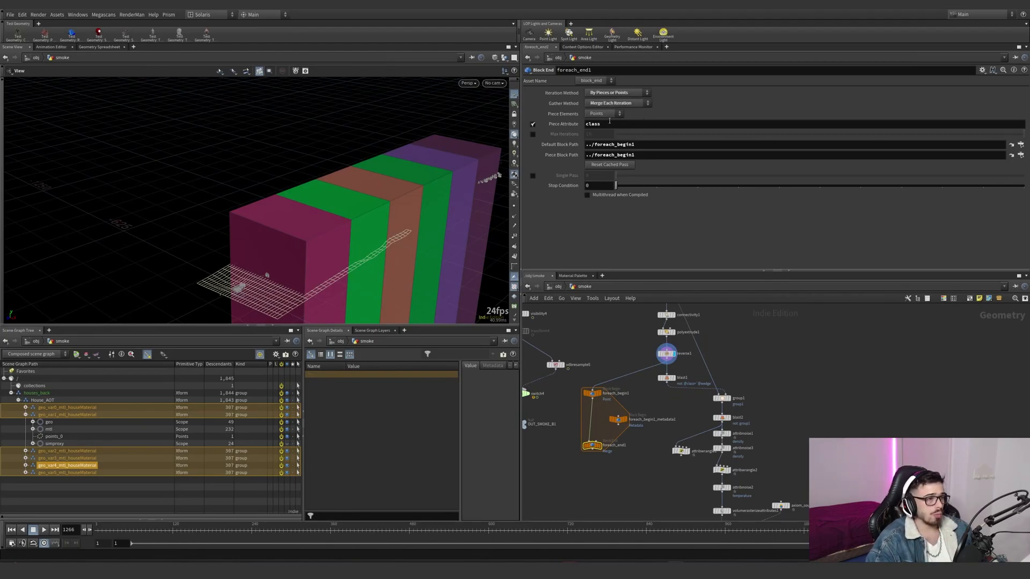
double_click(624, 394)
key(Return)
click(618, 419)
- Select the smoke_ground file cache and examine its wedge count expression
scroll(665, 413, down, 3)
middle_drag(665, 413, 632, 333)
click(646, 333)
scroll(643, 352, down, 3)
scroll(659, 414, up, 4)
click(652, 406)
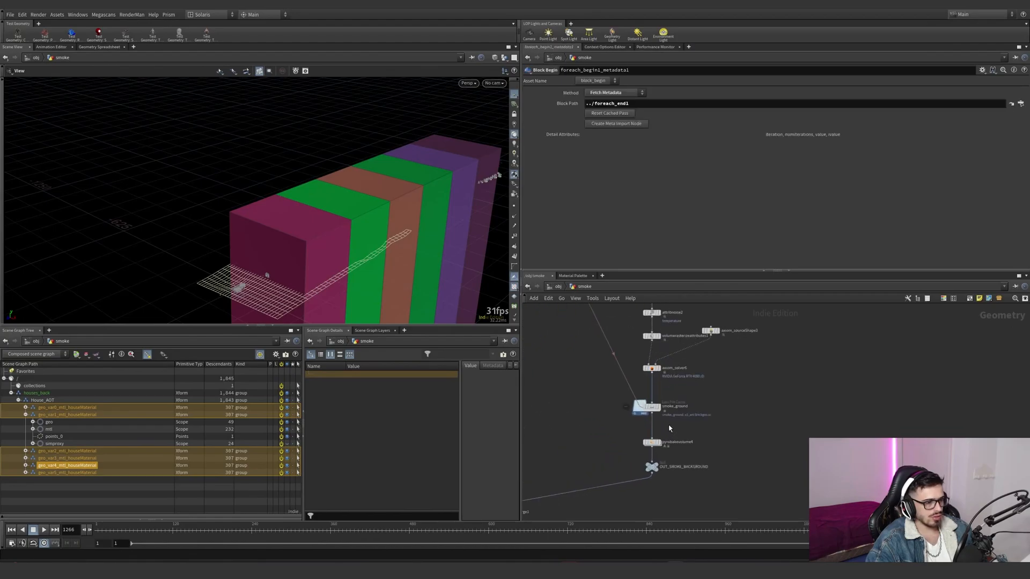
click(574, 252)
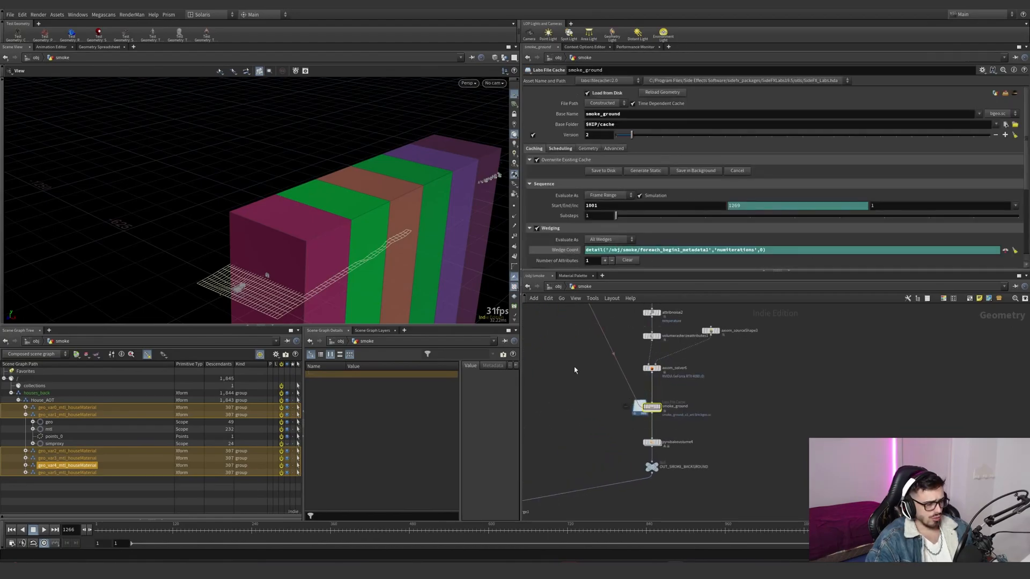
- Trace the for-each metadata link into smoke_ground and examine the cache's wedge attribute settings
scroll(572, 346, down, 4)
middle_drag(572, 340, 601, 428)
scroll(586, 377, up, 3)
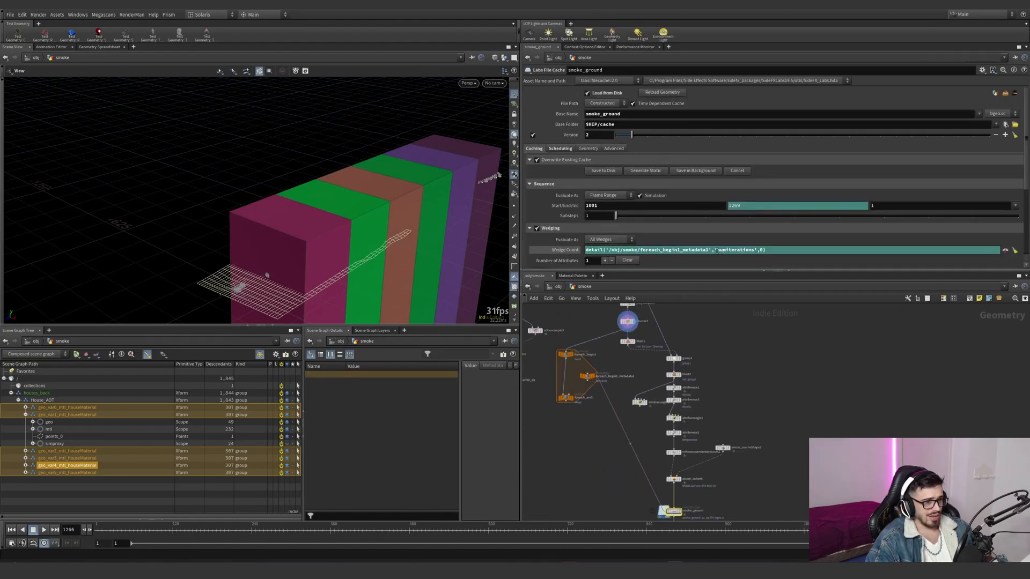
text(s)
key(Return)
drag(589, 431, 560, 363)
scroll(625, 202, down, 2)
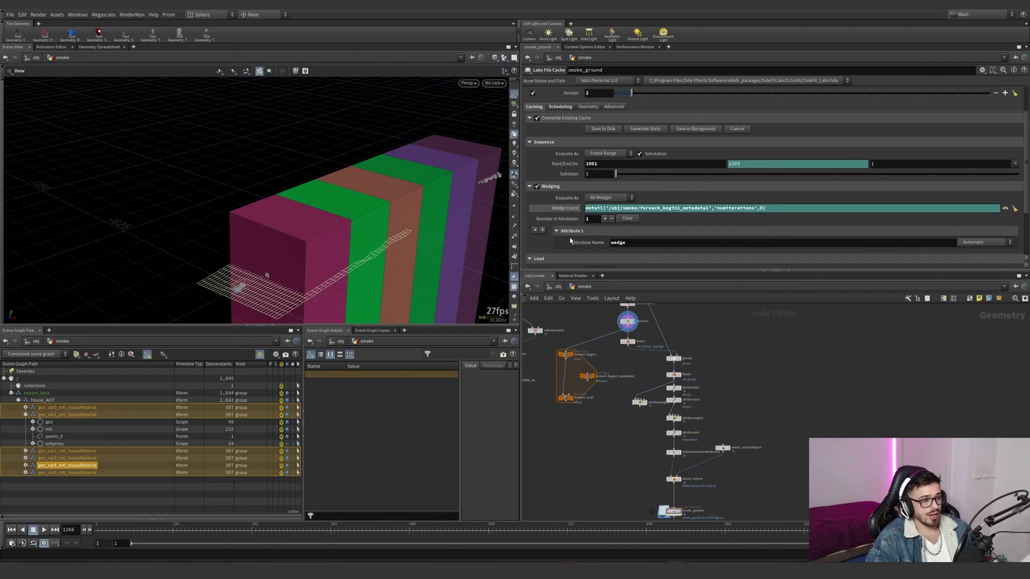
- Display blast1 and examine the group expression that isolates one block by class and wedge
click(629, 342)
scroll(632, 342, up, 3)
click(635, 341)
scroll(619, 349, down, 4)
- Generate the static wedge work items on smoke_ground and preview a different wedge's block
middle_drag(637, 465, 623, 382)
scroll(626, 383, up, 5)
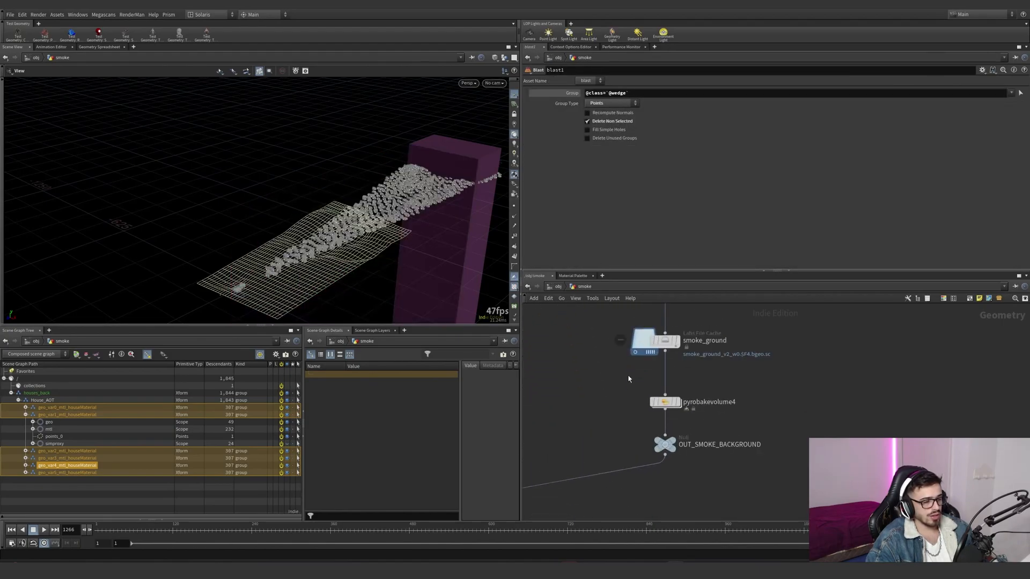
click(668, 340)
scroll(627, 139, up, 2)
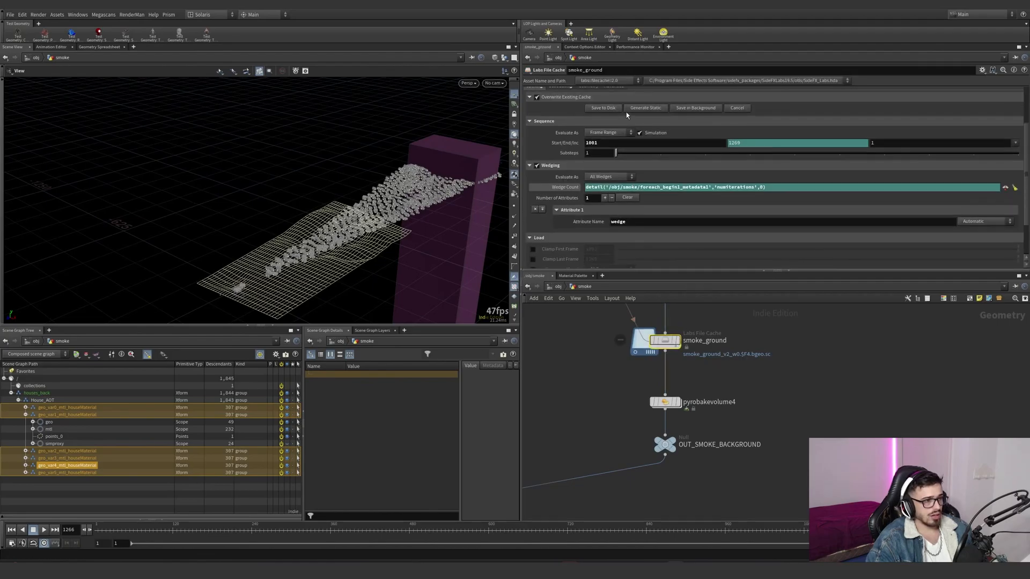
click(641, 108)
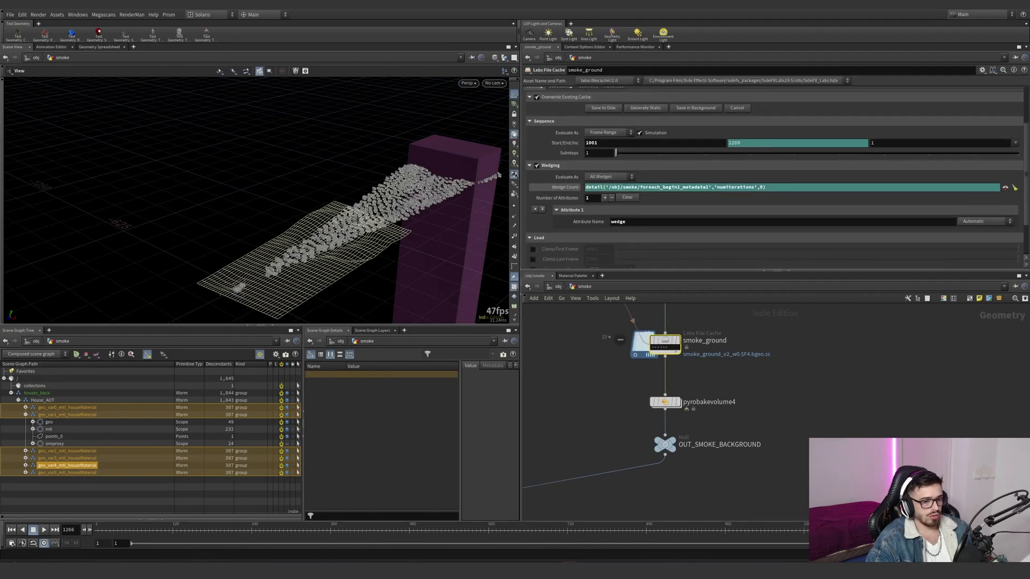
scroll(655, 356, up, 2)
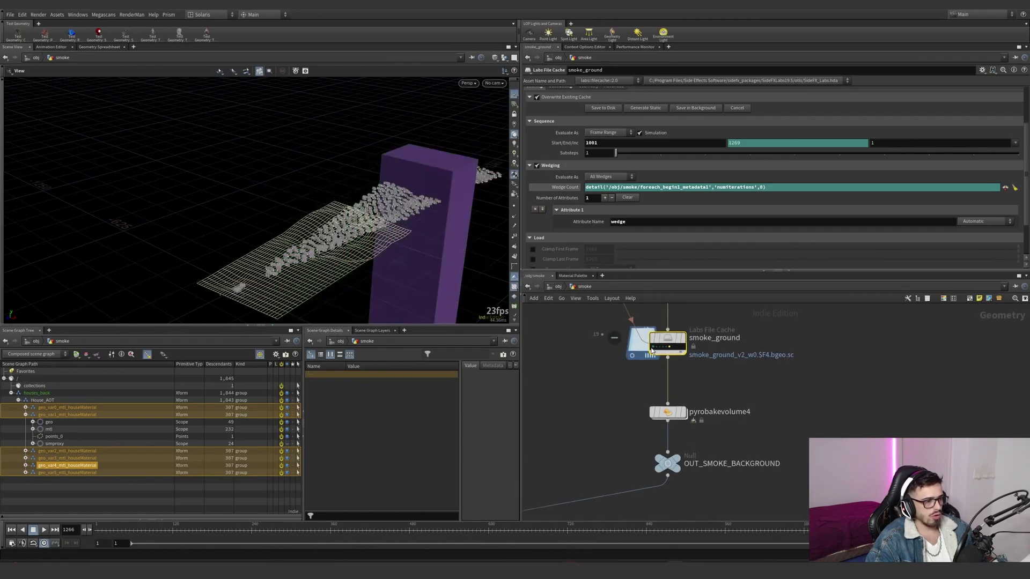
- Trace the network back from smoke_ground and display scatter1, examining its total point count setting
scroll(743, 483, down, 4)
scroll(753, 456, down, 2)
middle_drag(753, 454, 729, 509)
scroll(691, 413, up, 5)
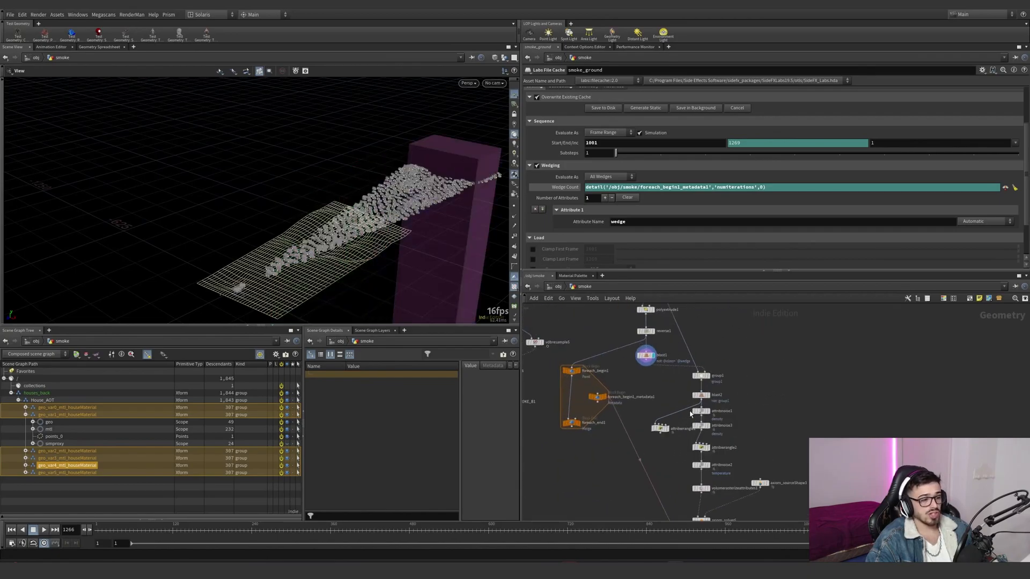
scroll(719, 378, down, 3)
middle_drag(719, 378, 716, 458)
scroll(687, 371, down, 3)
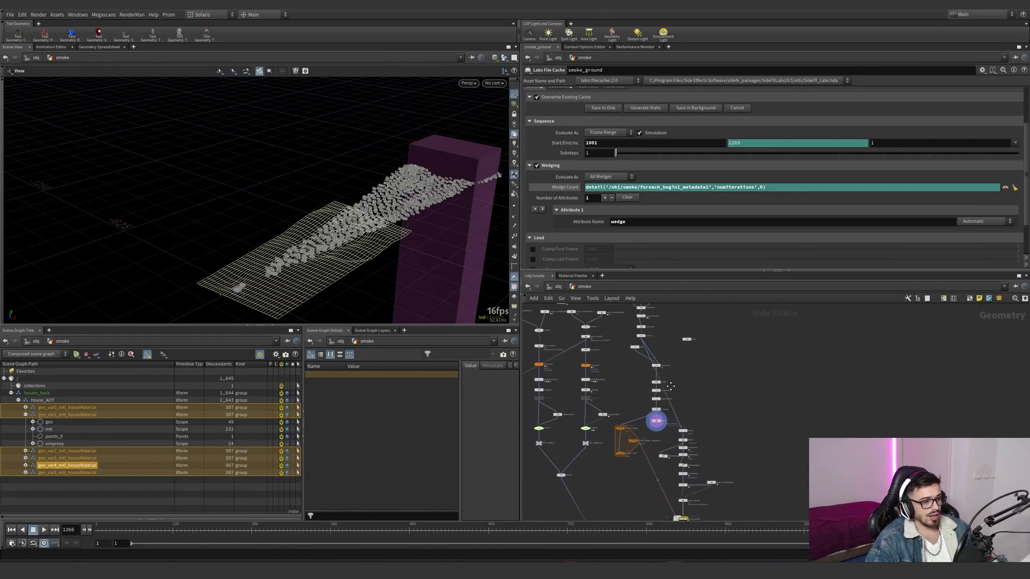
scroll(659, 328, up, 4)
click(633, 327)
click(625, 327)
middle_drag(703, 462, 624, 377)
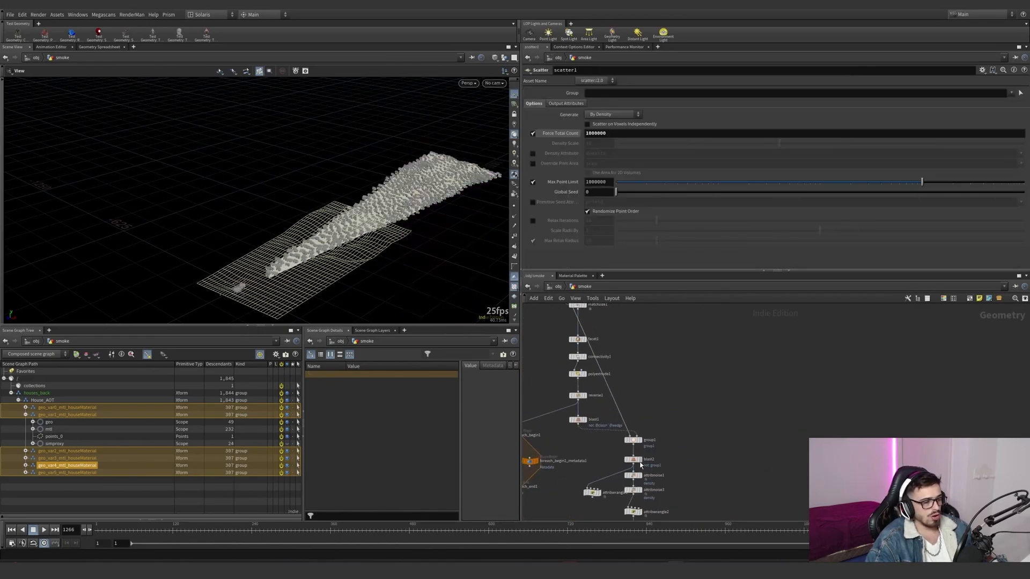
- Display group1 and blast2, inspecting the points kept for the current wedge among the houses
click(641, 440)
middle_drag(675, 437, 675, 388)
scroll(676, 387, up, 2)
click(637, 416)
middle_drag(455, 250, 421, 279)
right_drag(421, 279, 487, 170)
drag(488, 170, 318, 251)
right_drag(318, 251, 509, 185)
- Display attribnoise1 and visualise its density attribute on the scattered points among the houses
middle_drag(692, 442, 682, 400)
scroll(637, 396, up, 3)
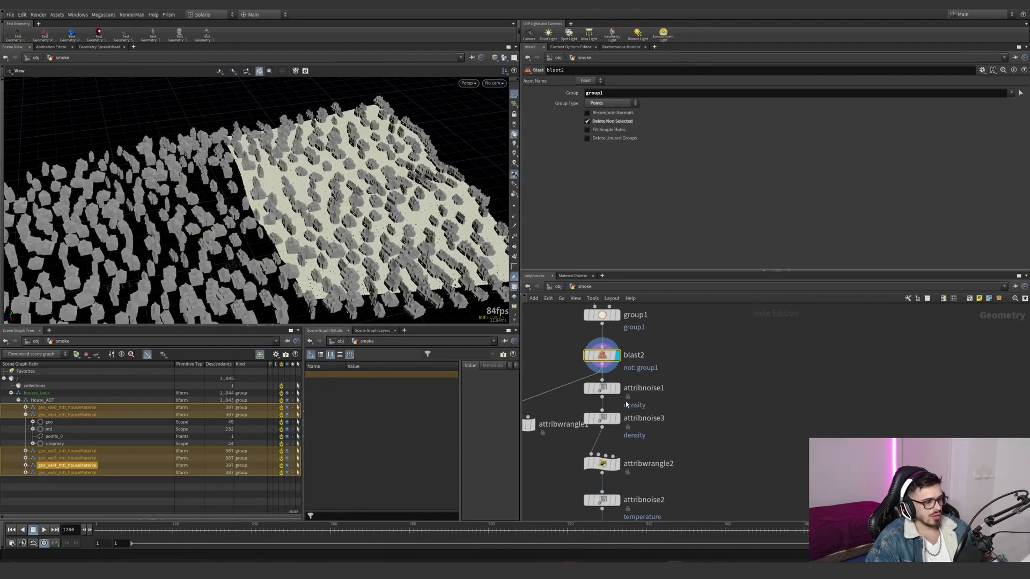
click(618, 388)
click(574, 389)
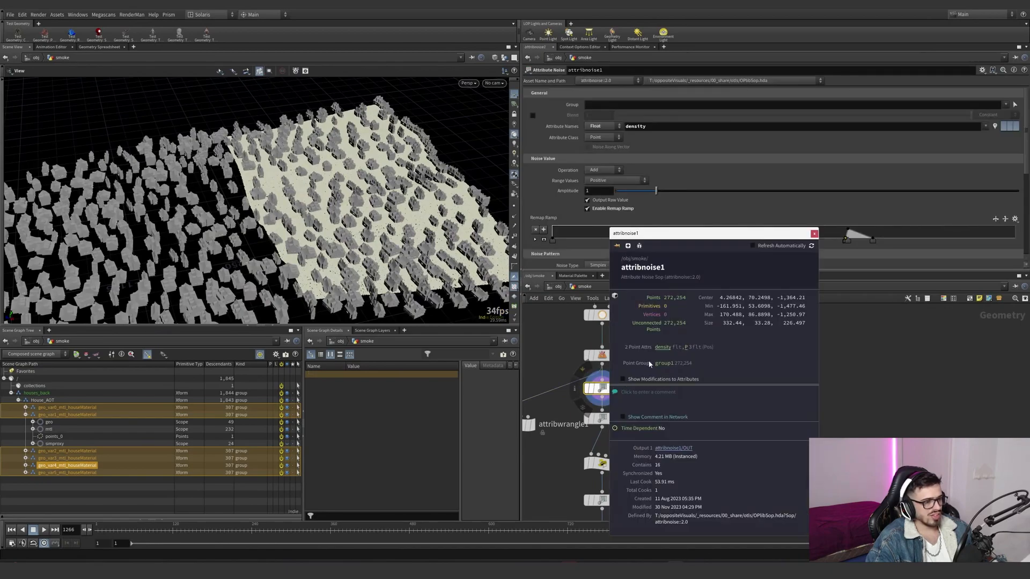
click(663, 348)
click(815, 236)
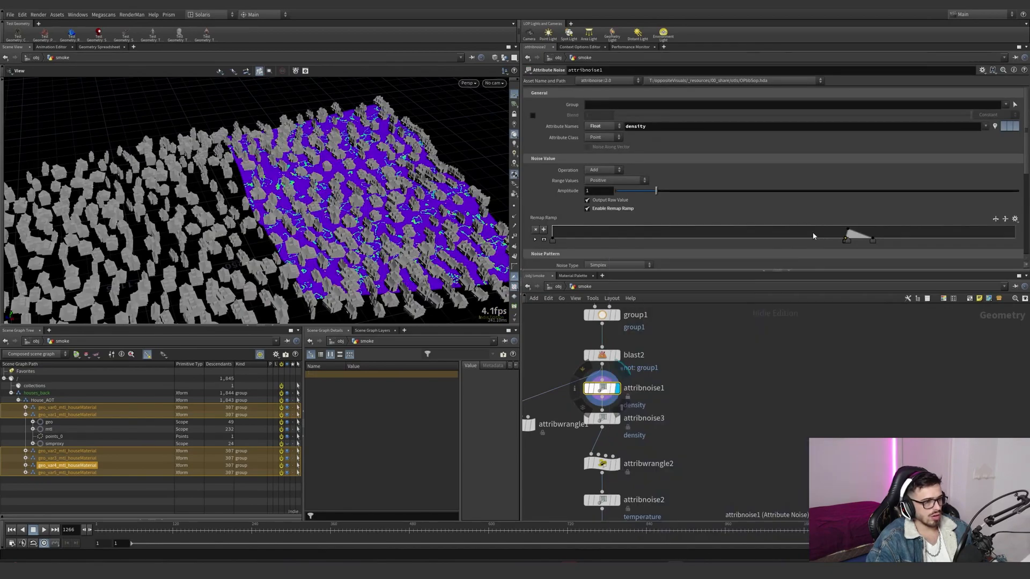
- Try shifting the remap ramps of the two density noises, attribnoise1 and attribnoise3, and undo each change
drag(850, 233, 861, 232)
key(ctrl+z)
click(618, 419)
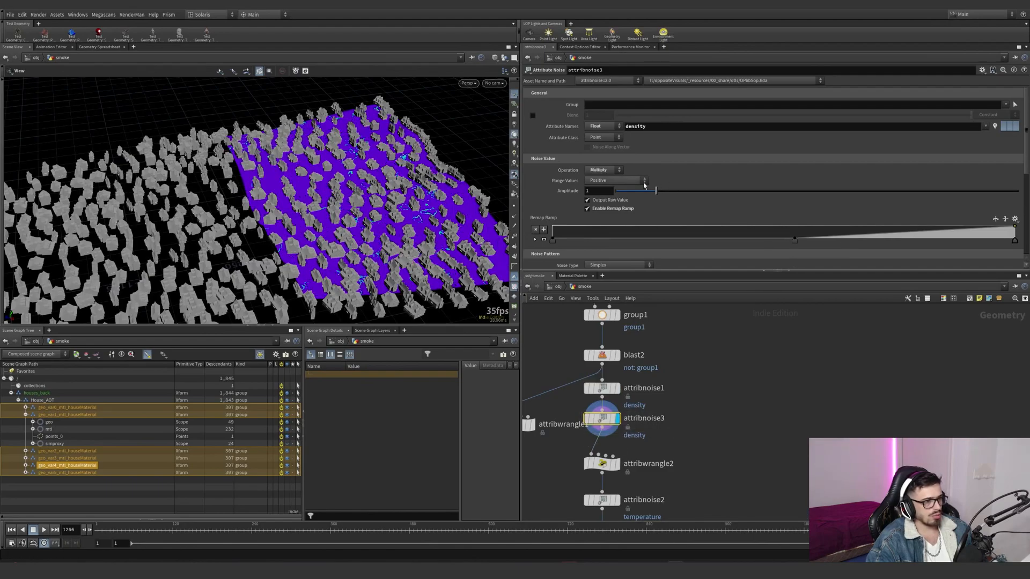
drag(795, 242, 706, 242)
key(ctrl+z)
- Display attribwrangle2 and examine its VEX code that removes points below the density threshold
middle_drag(705, 432, 689, 354)
click(609, 387)
click(602, 386)
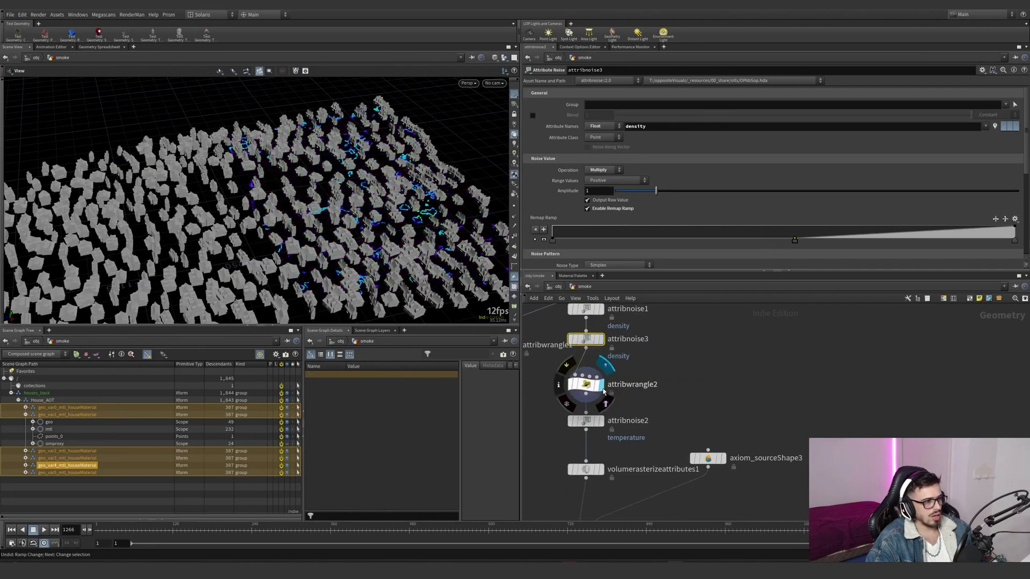
click(585, 384)
middle_drag(639, 392, 650, 362)
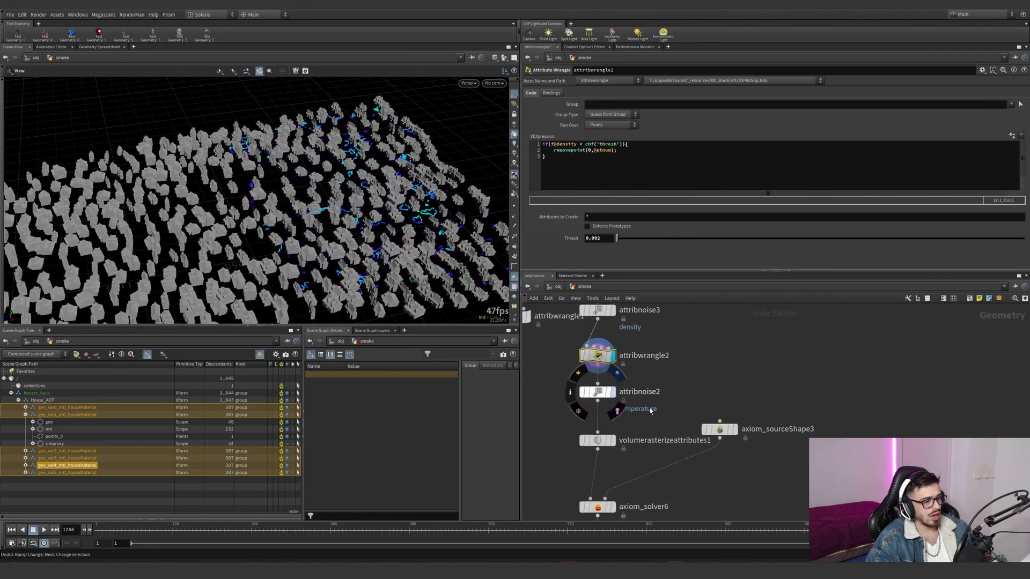
- Display attribnoise2 and volumerasterizeattributes1, examining the temperature noise and the rasterized density and temperature attributes
click(612, 391)
click(596, 392)
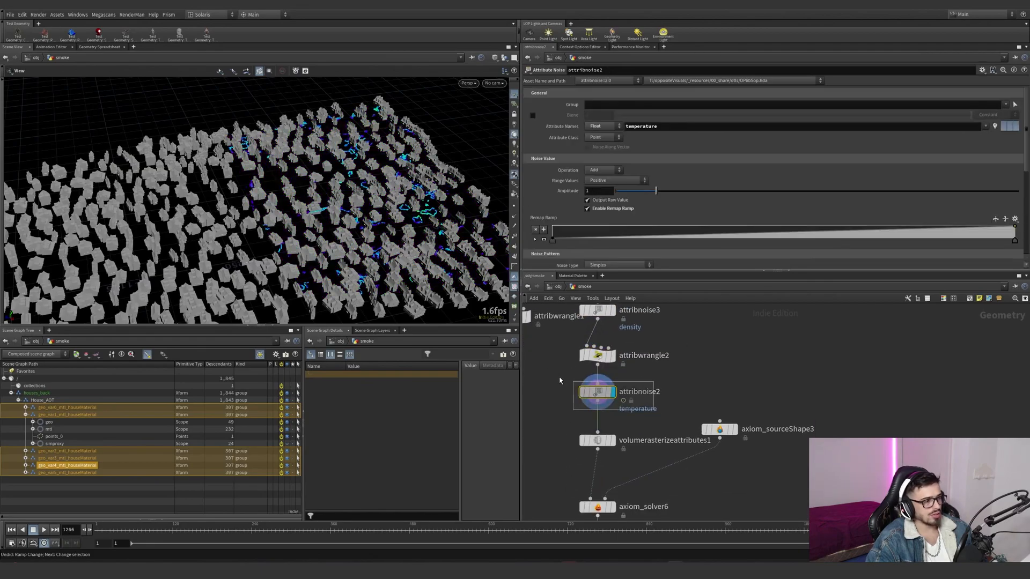
click(612, 440)
drag(556, 420, 650, 458)
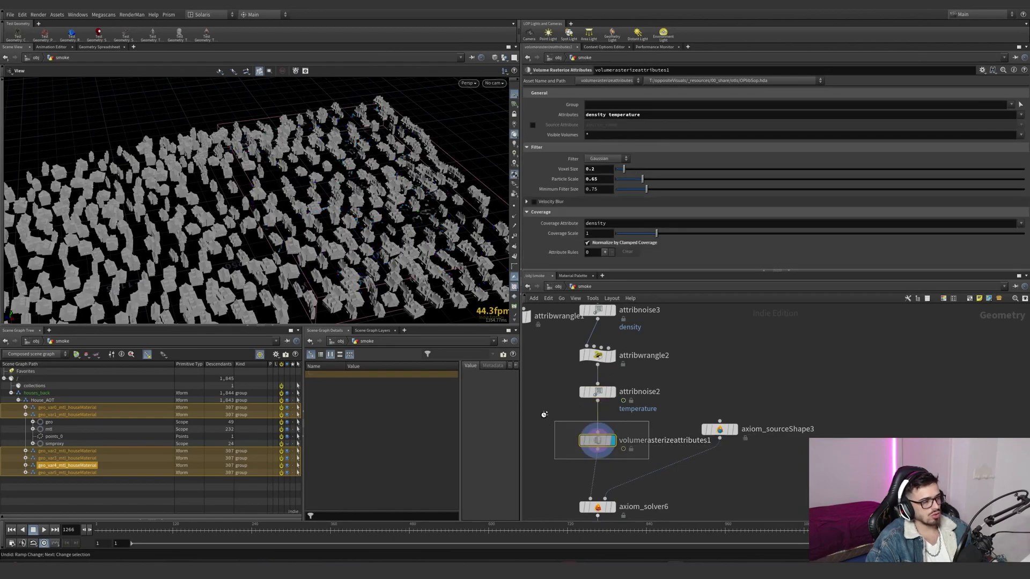
- Display pyrobakevolume4 downstream of smoke_ground and survey the wedged smoke volumes across the whole house scatter
scroll(548, 462, down, 2)
middle_drag(552, 468, 556, 365)
middle_drag(633, 412, 642, 370)
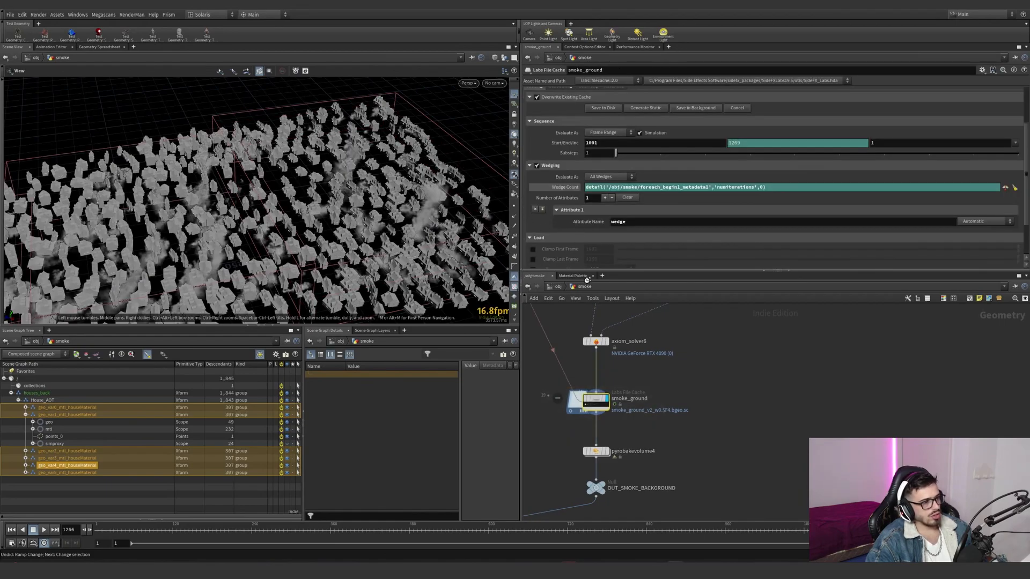
scroll(261, 268, down, 5)
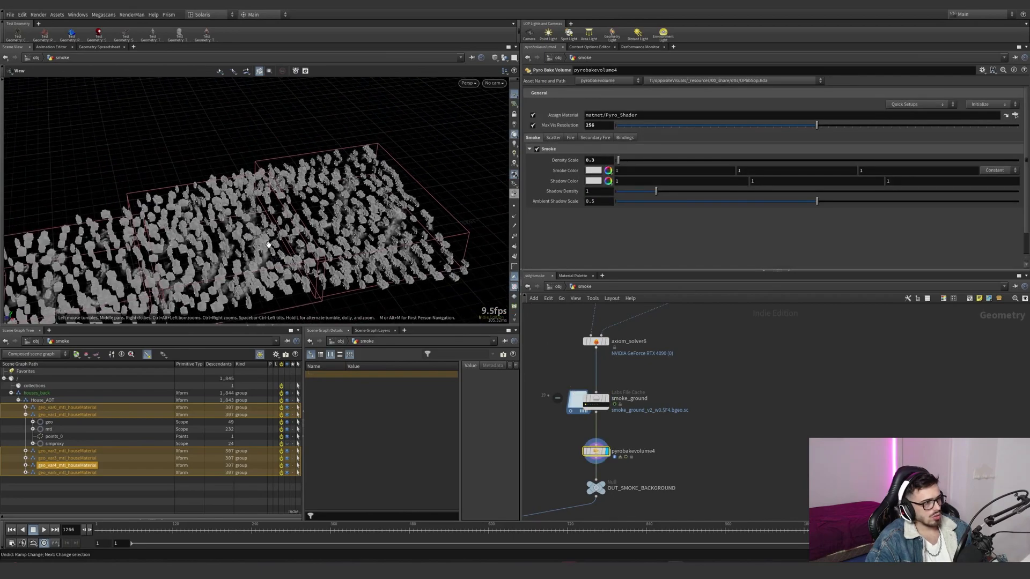
scroll(234, 250, down, 4)
drag(301, 229, 164, 257)
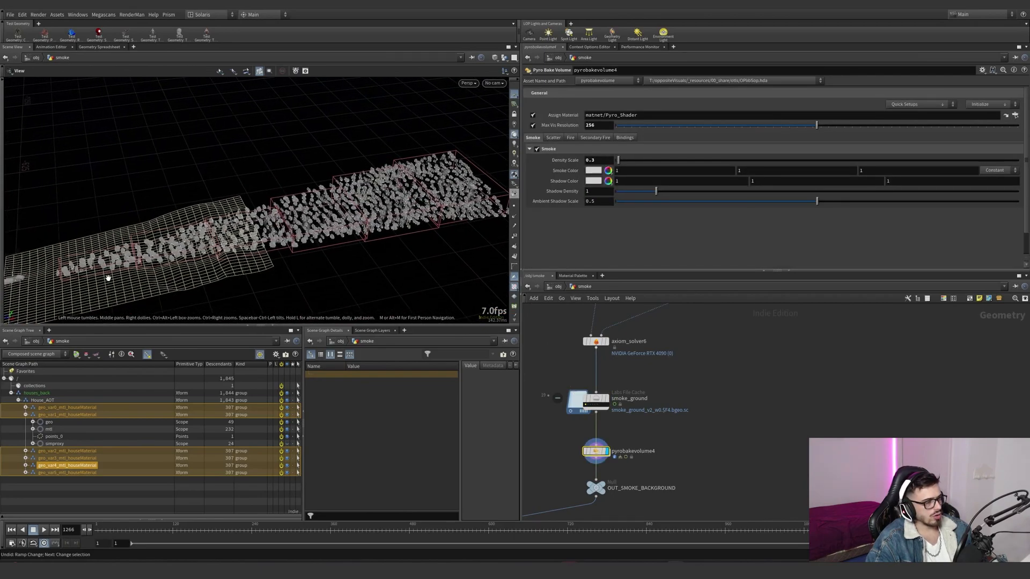
scroll(658, 437, down, 5)
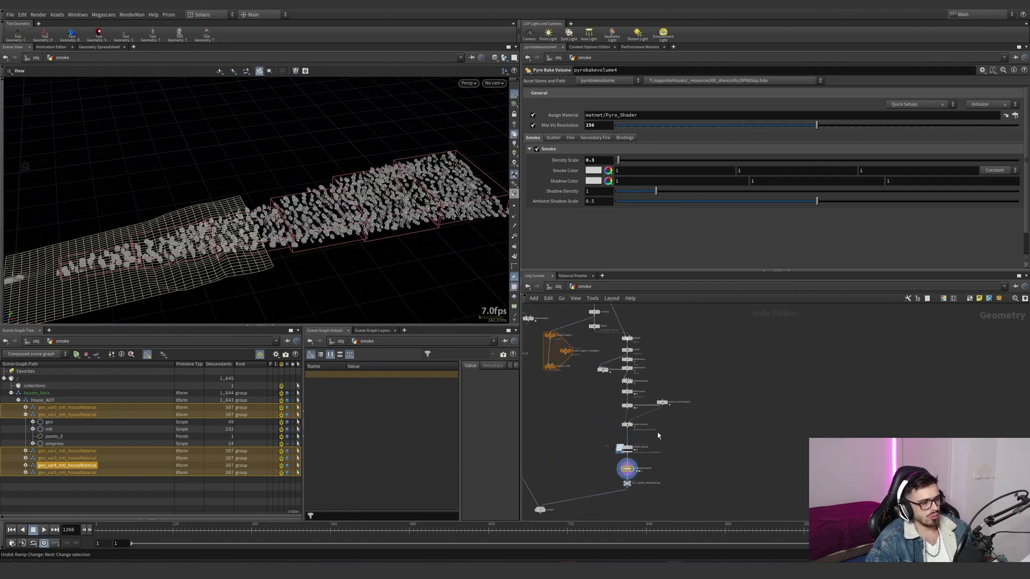
scroll(659, 430, up, 5)
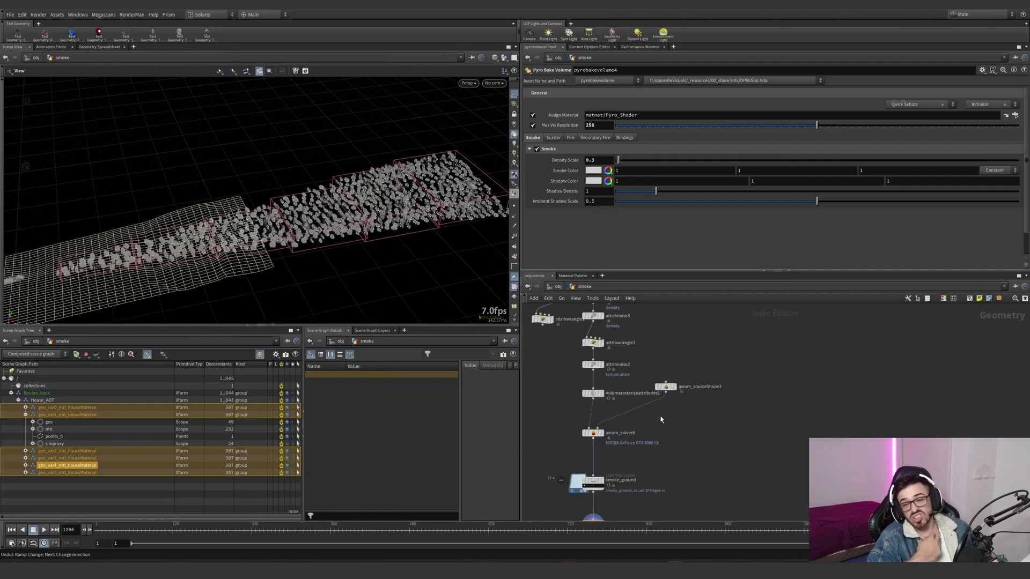
- Look through the renderCamShape_bake camera to inspect the ground smoke behind the rooftops
click(497, 84)
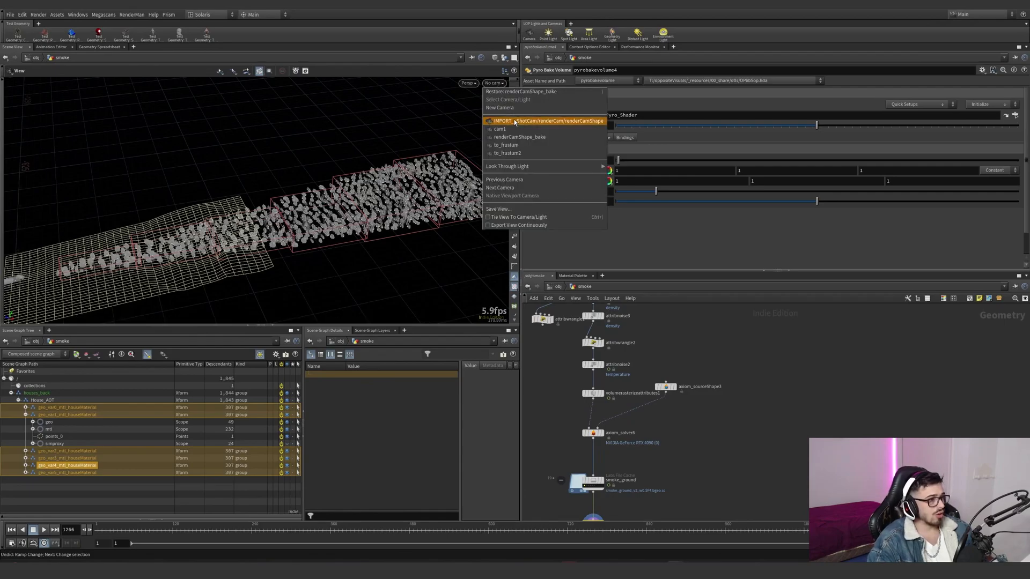
click(517, 138)
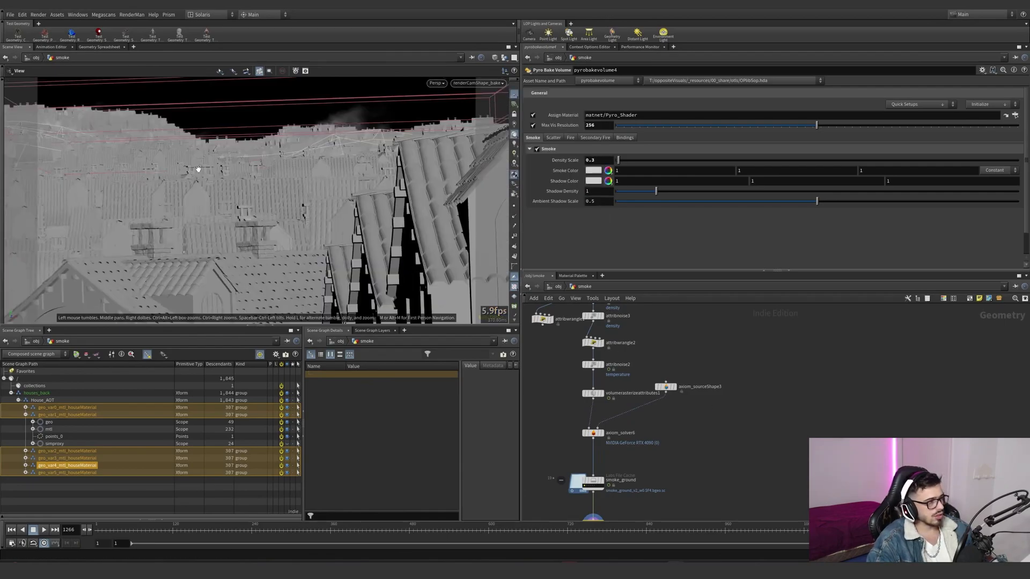
drag(241, 194, 129, 198)
- Set pyrobakevolume4's smoke density scale to 11 and view the smoke between the houses from above
middle_drag(647, 510, 638, 416)
double_click(600, 160)
text(11)
key(Return)
drag(322, 236, 372, 290)
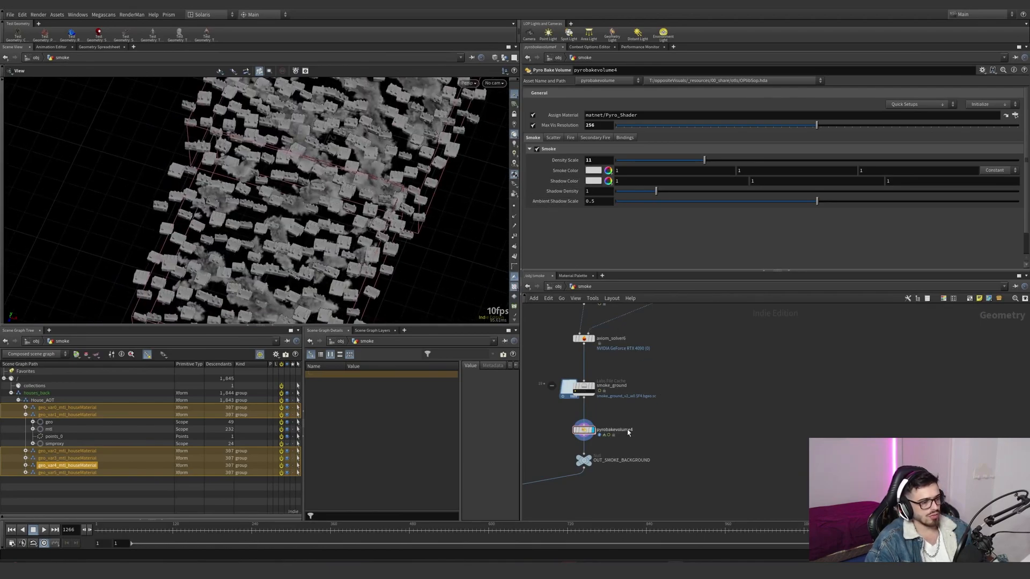
- Check smoke_ground's wedging and load settings, and inspect the main solver settings of axiom_solver6
scroll(633, 436, up, 2)
click(630, 403)
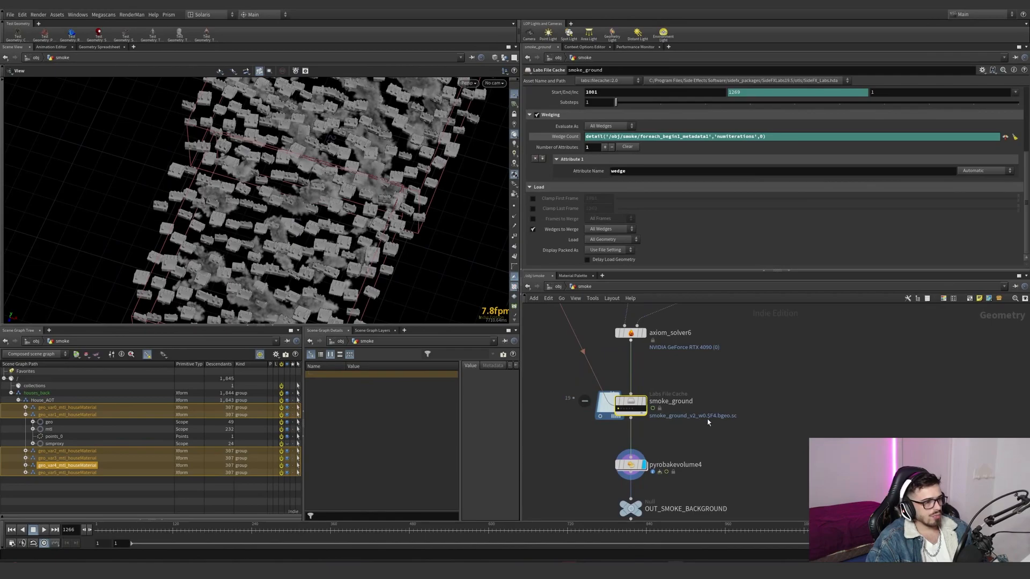
scroll(708, 423, down, 3)
click(662, 369)
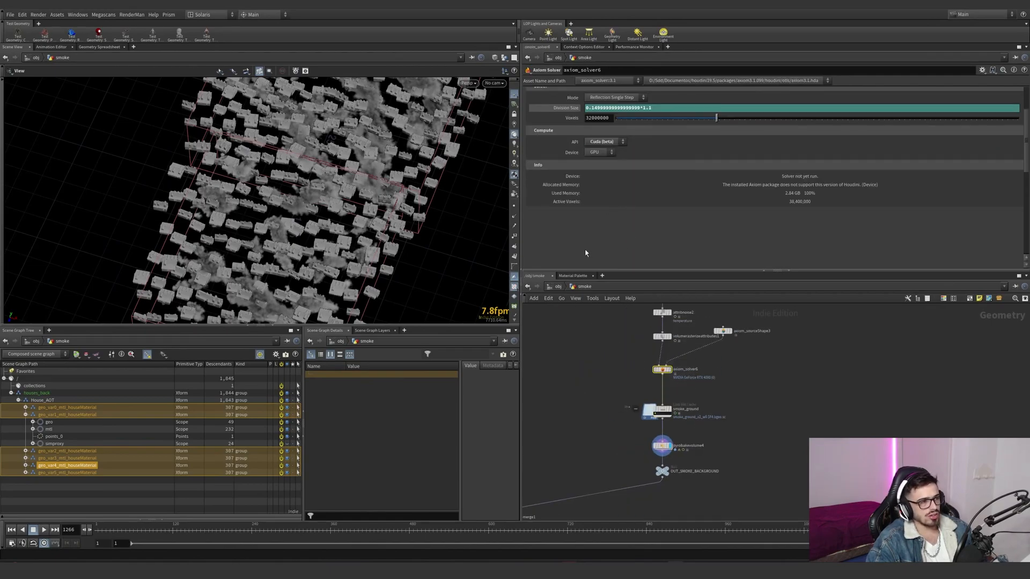
scroll(593, 247, up, 3)
- Examine axiom_solver6's simulation settings for density dissipation, temperature cooling, wind, disturbance and confinement
click(578, 103)
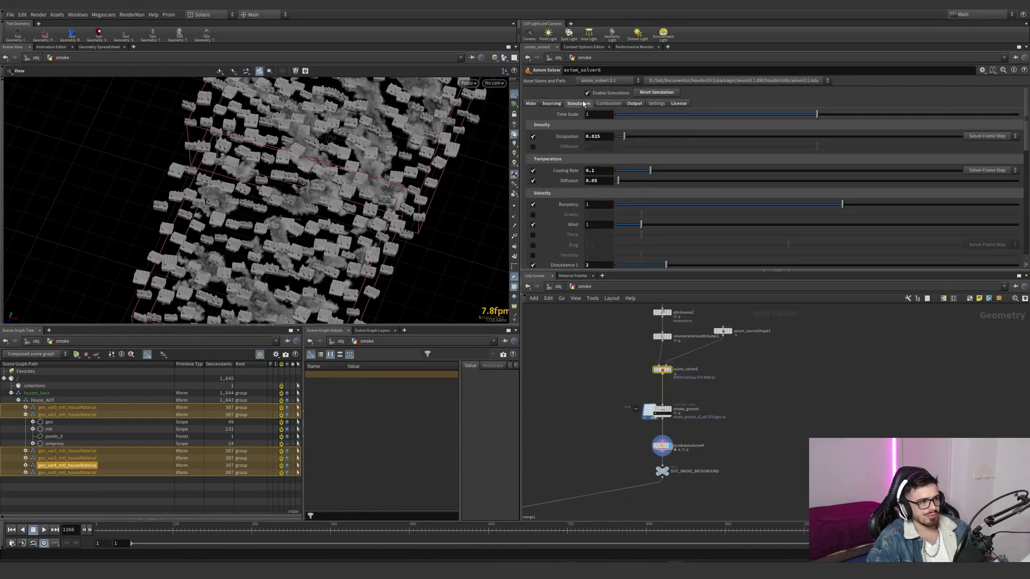
click(596, 137)
click(592, 170)
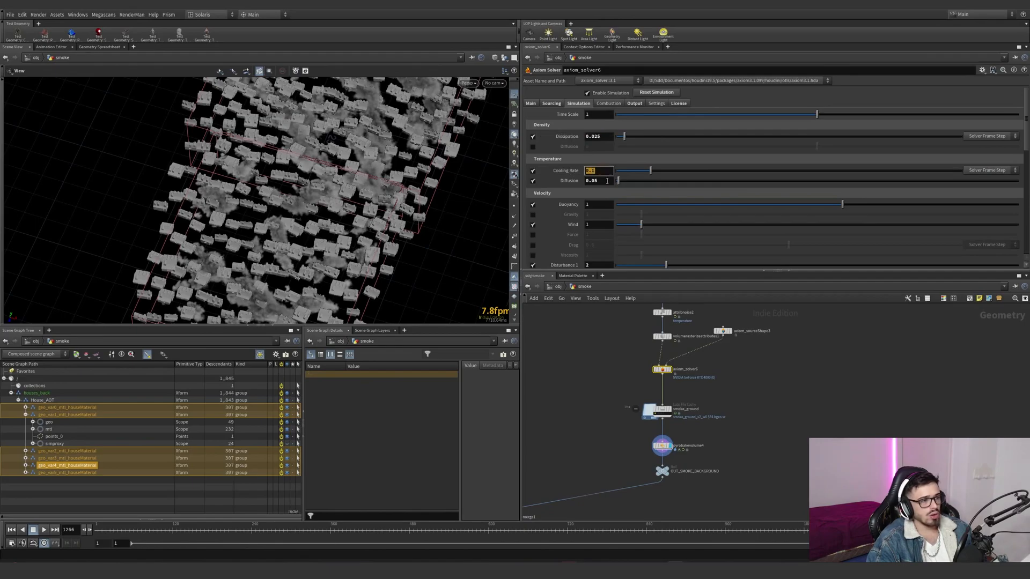
scroll(573, 224, down, 2)
click(572, 187)
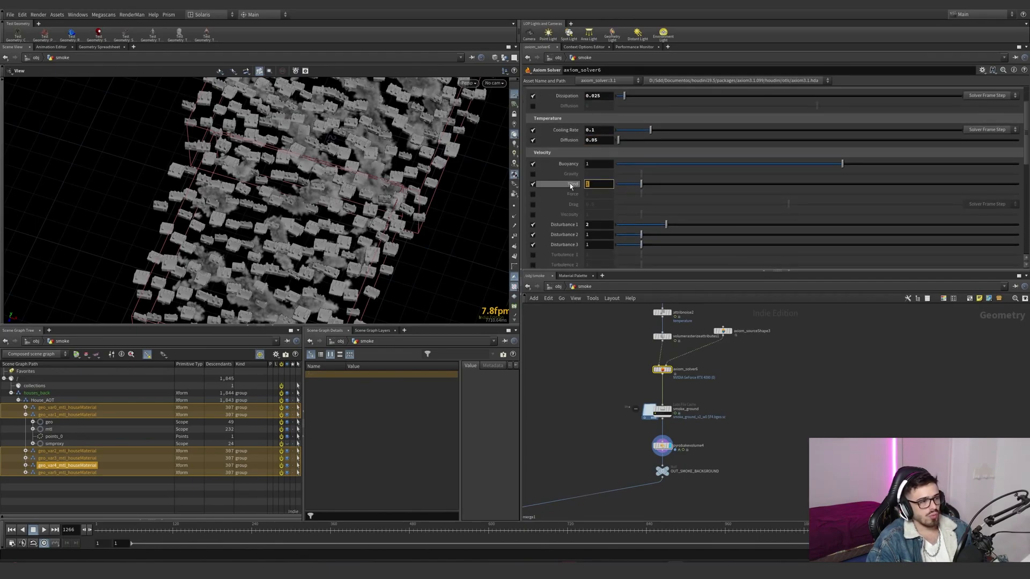
scroll(573, 225, down, 2)
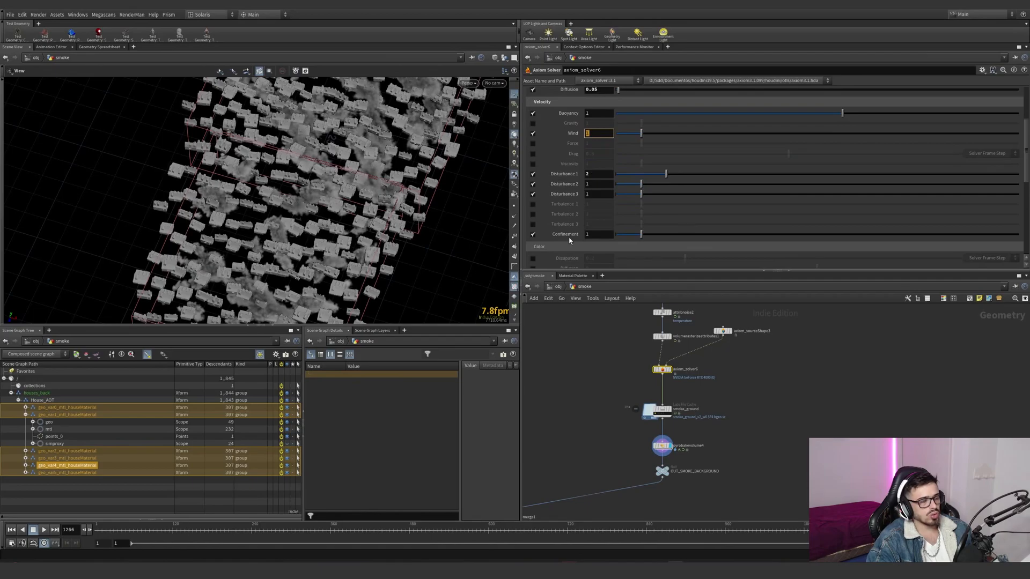
scroll(572, 247, down, 3)
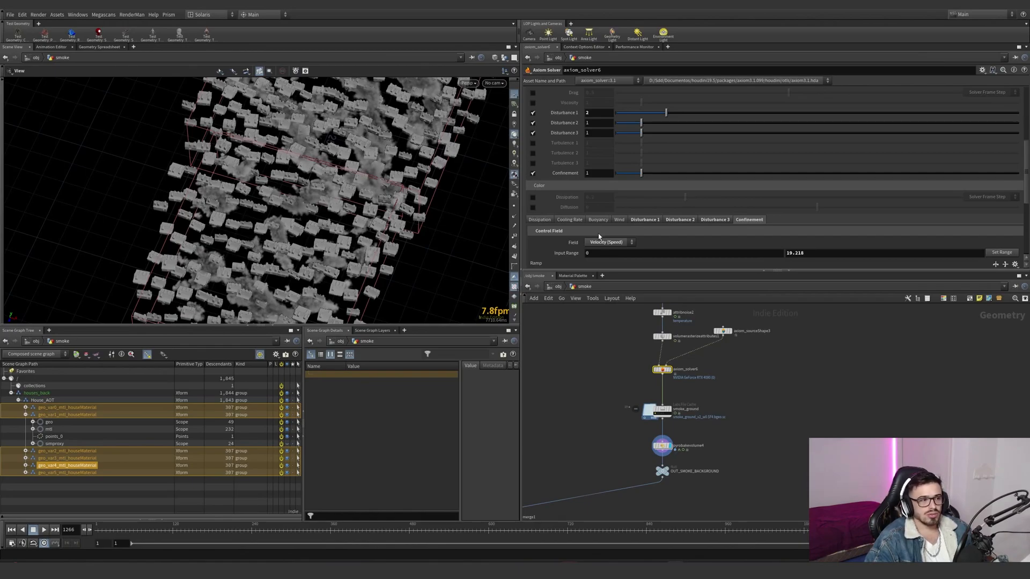
- Compare the block size, cut off and control field settings of axiom_solver6's three disturbances and its confinement
click(635, 220)
scroll(659, 215, down, 3)
click(681, 149)
click(715, 149)
click(743, 150)
click(645, 149)
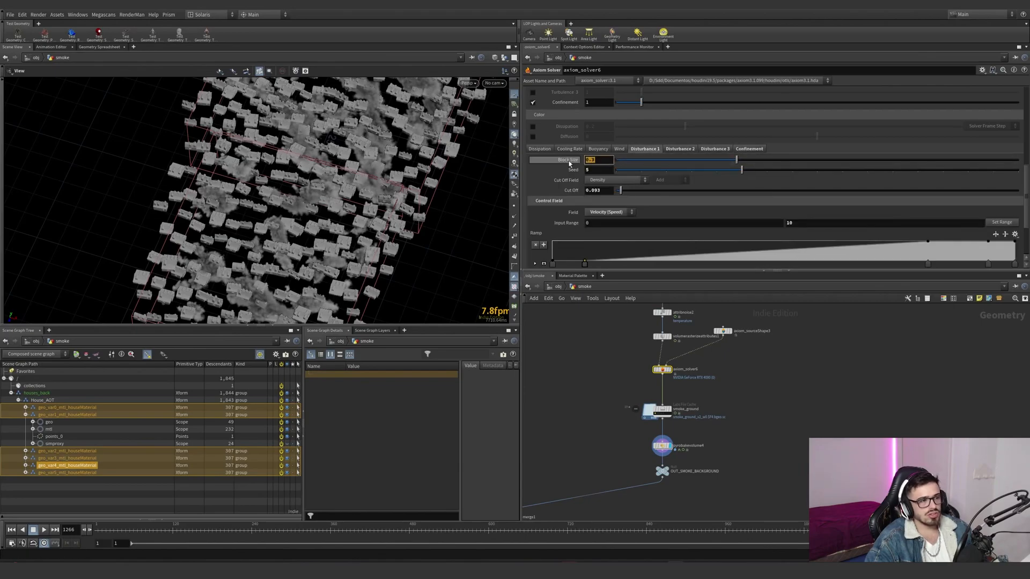
click(668, 152)
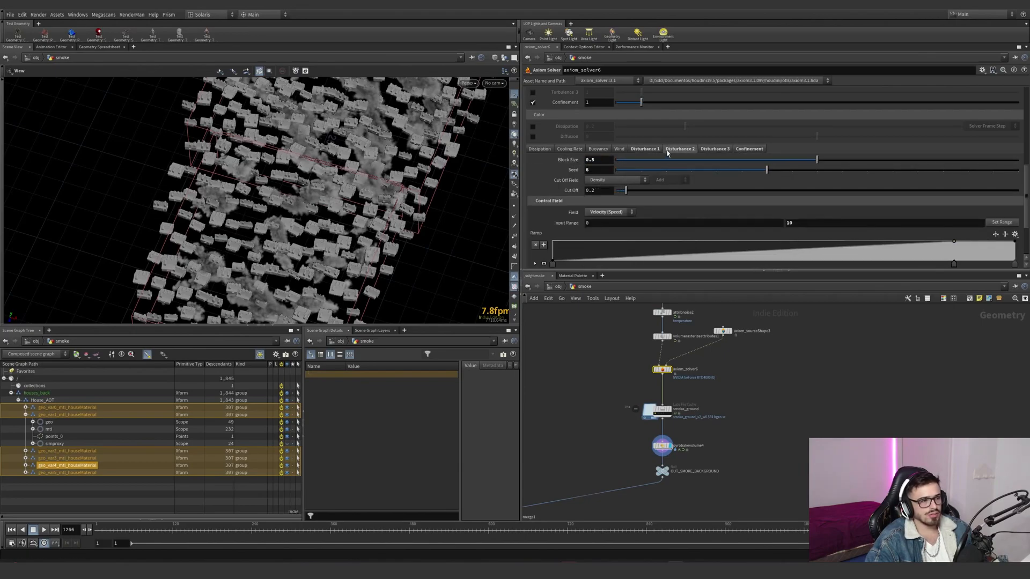
click(724, 151)
click(746, 151)
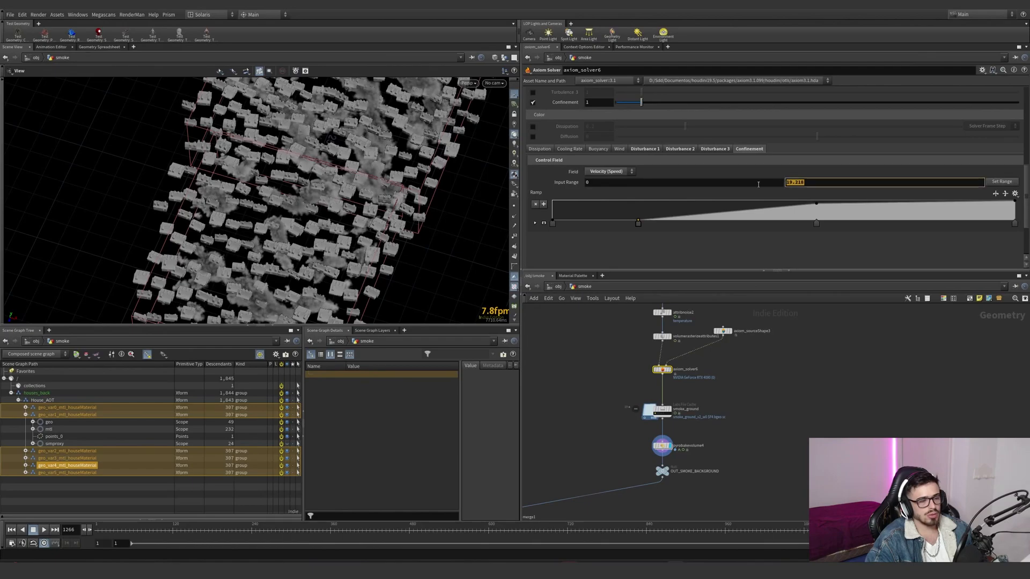
click(715, 148)
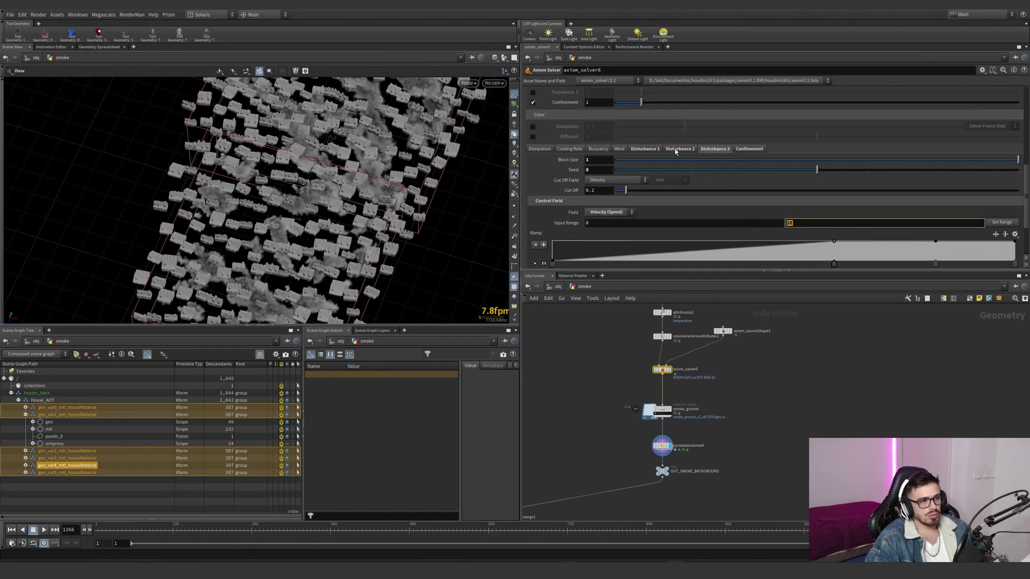
click(645, 149)
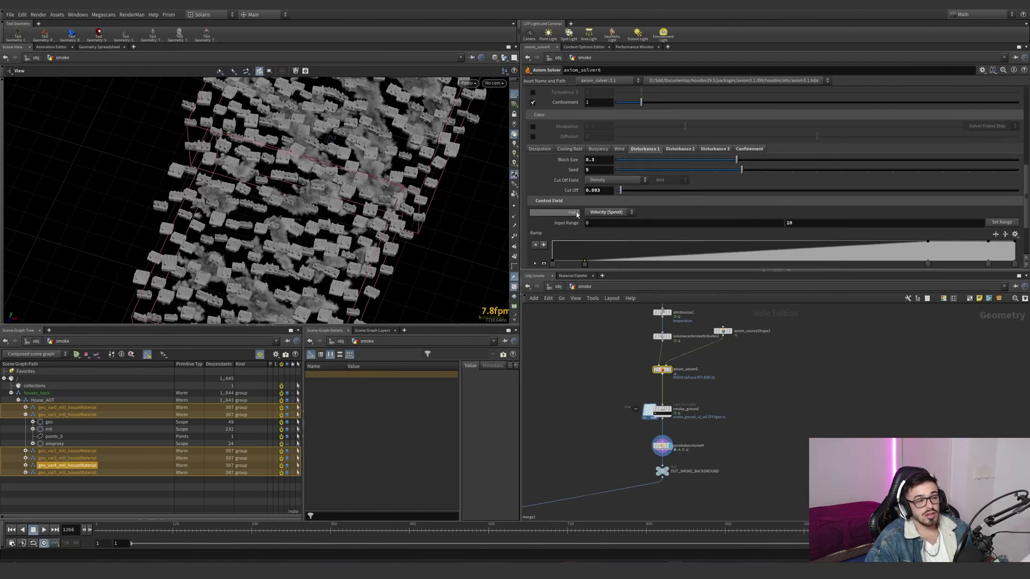
- Select the for-each nodes in the smoke network and examine axiom_solver6's source temperature in the sourcing settings
scroll(568, 207, up, 3)
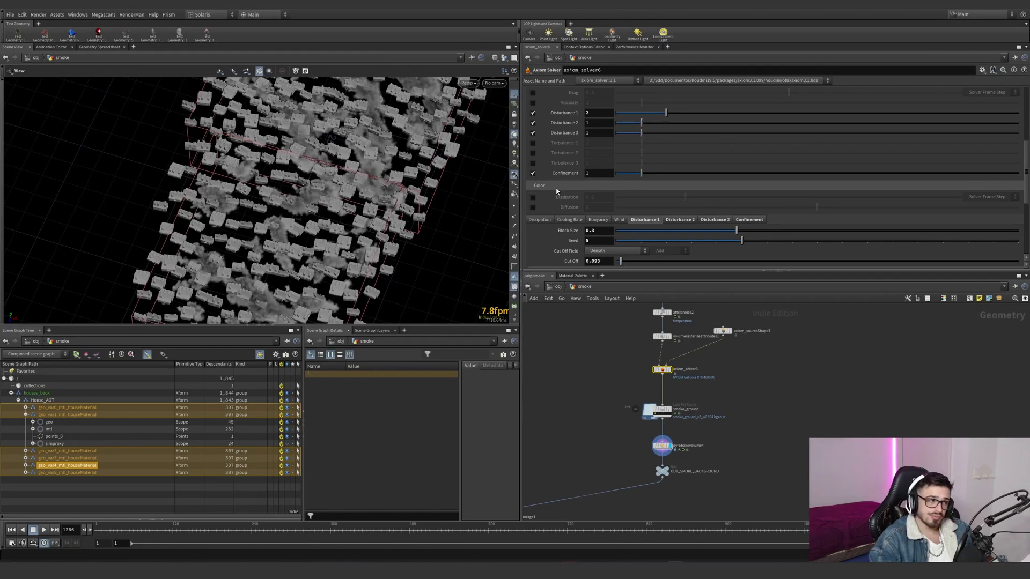
scroll(653, 383, down, 5)
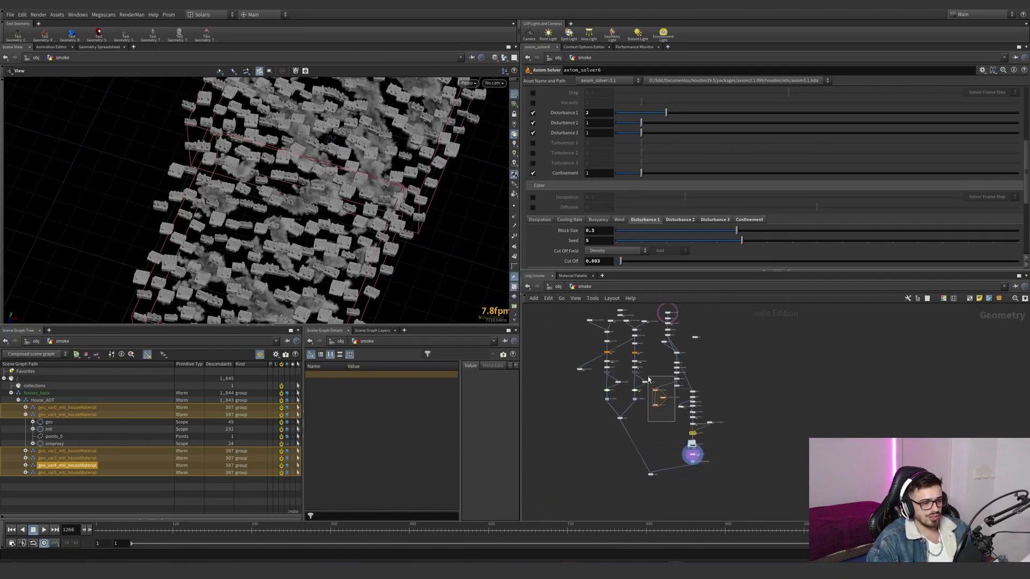
drag(652, 381, 655, 406)
scroll(570, 228, up, 5)
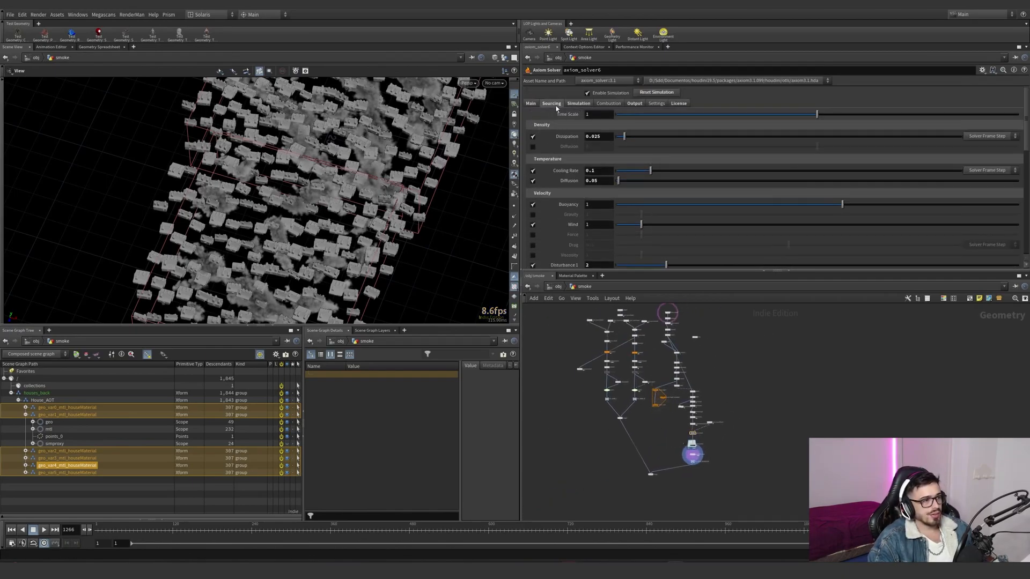
click(555, 104)
drag(594, 136, 587, 138)
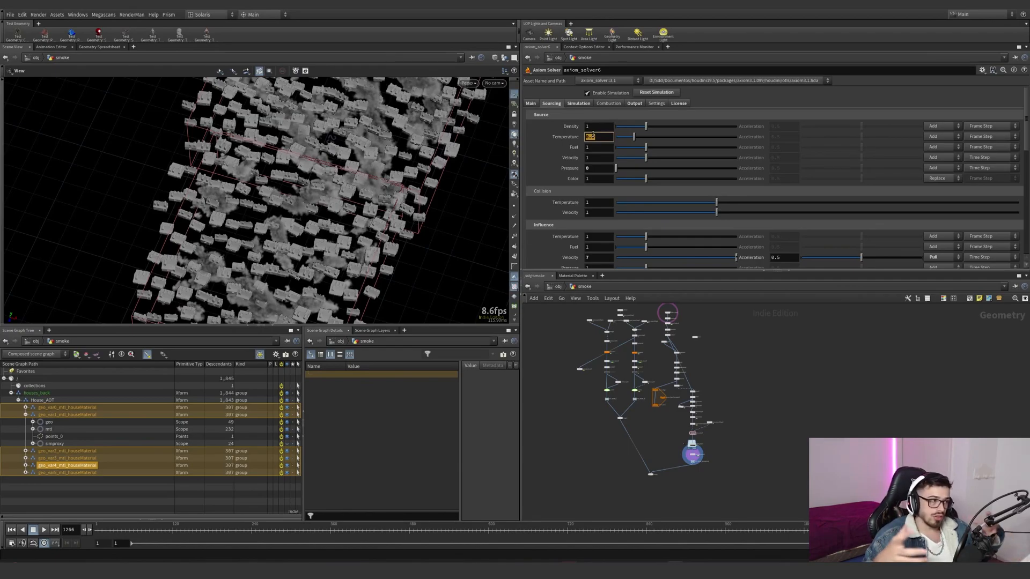
- Review axiom_solver6's output fields and its simulation start frame
click(634, 103)
scroll(636, 186, down, 1)
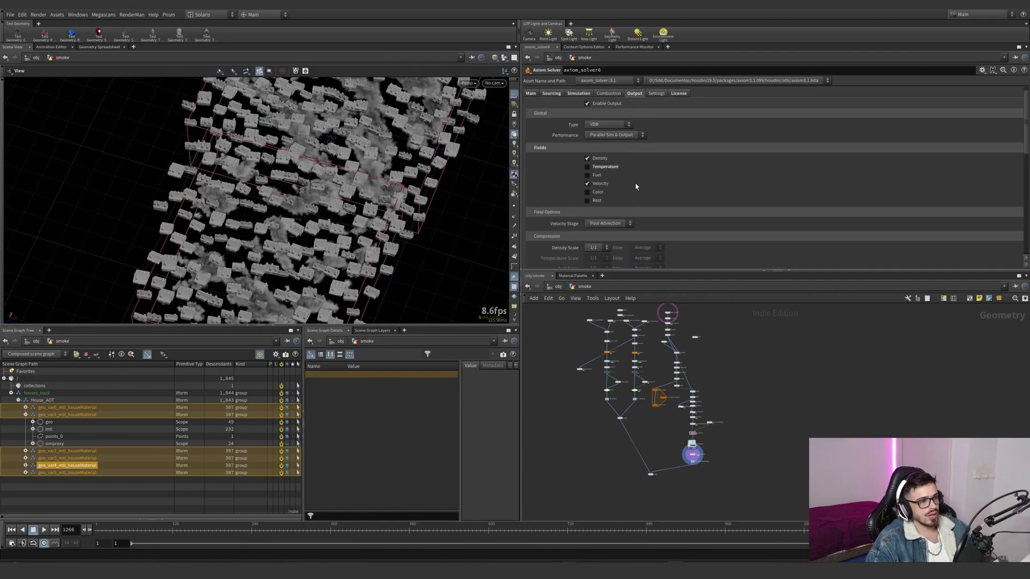
scroll(682, 193, up, 1)
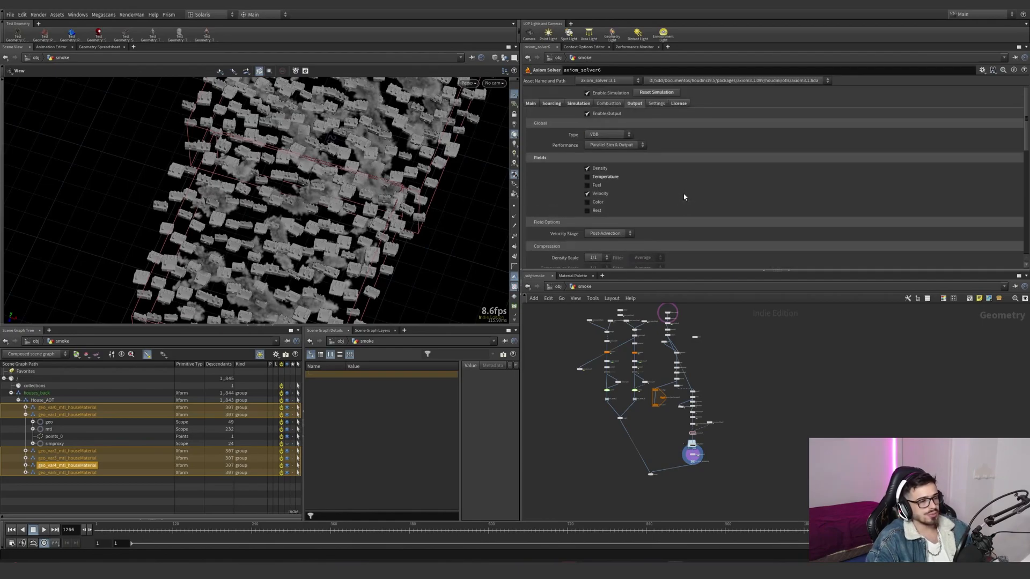
click(533, 104)
drag(586, 126, 581, 126)
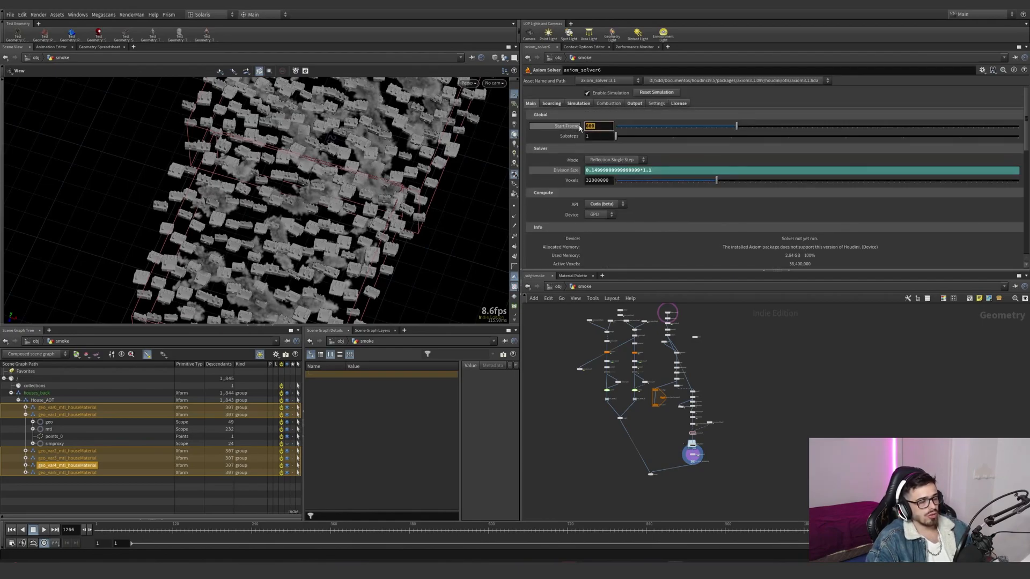
- Compare axiom_solver6's division size with that of axiom_solver8, the solver feeding the smoke_B file cache
click(574, 174)
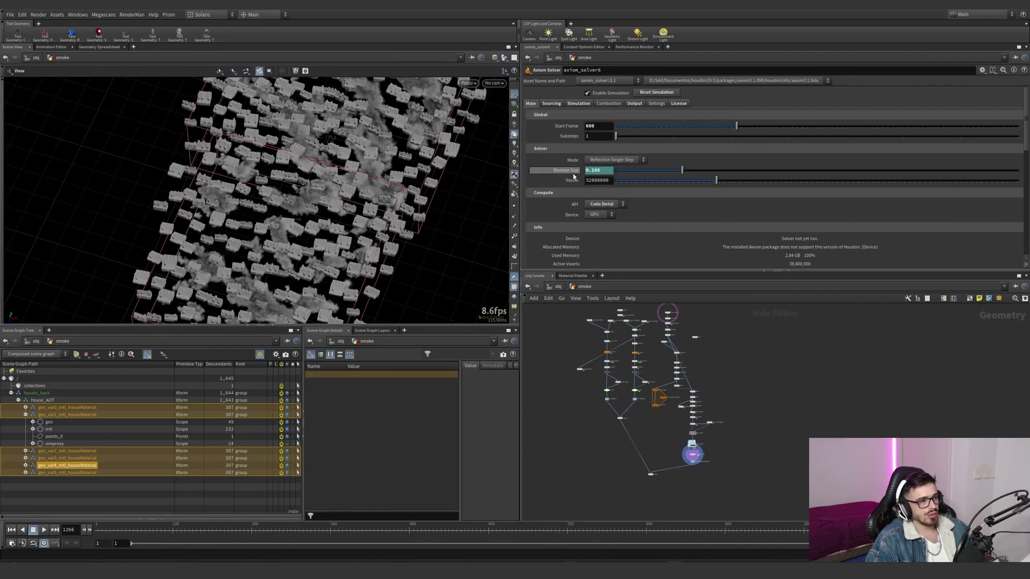
scroll(658, 251, down, 1)
scroll(628, 352, up, 6)
scroll(648, 408, up, 2)
middle_drag(694, 367, 694, 464)
click(649, 364)
scroll(561, 211, up, 2)
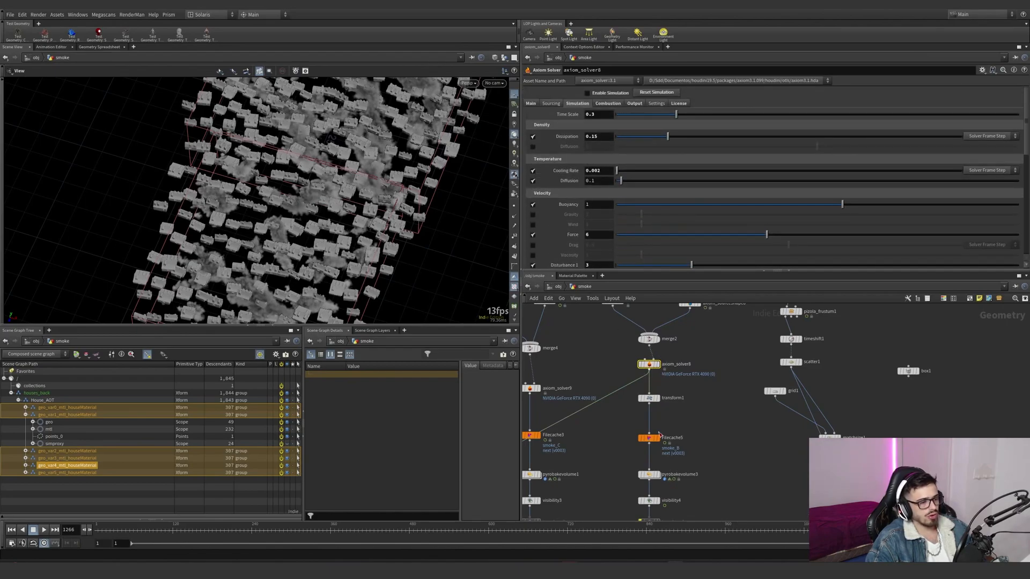
middle_drag(616, 422, 633, 443)
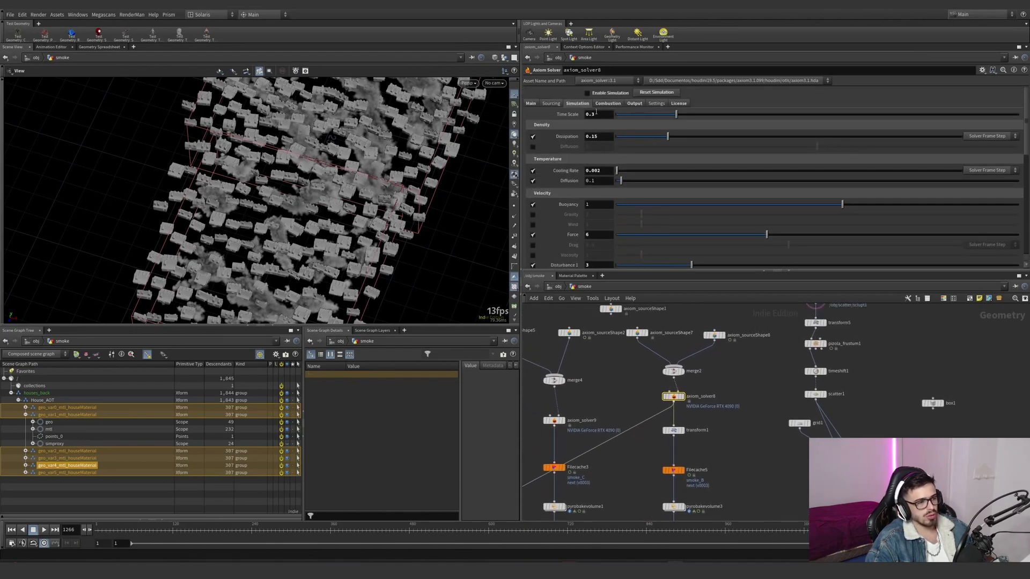
click(531, 103)
click(570, 171)
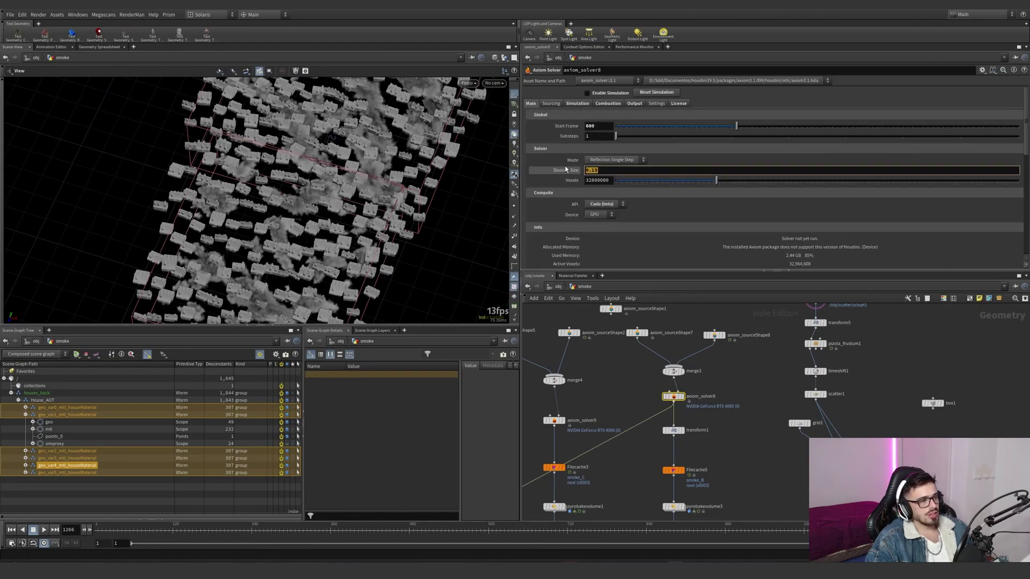
- Examine axiom_solver8's temperature cooling rate and density dissipation in its simulation settings
click(577, 103)
scroll(559, 184, down, 5)
scroll(561, 182, up, 4)
click(593, 161)
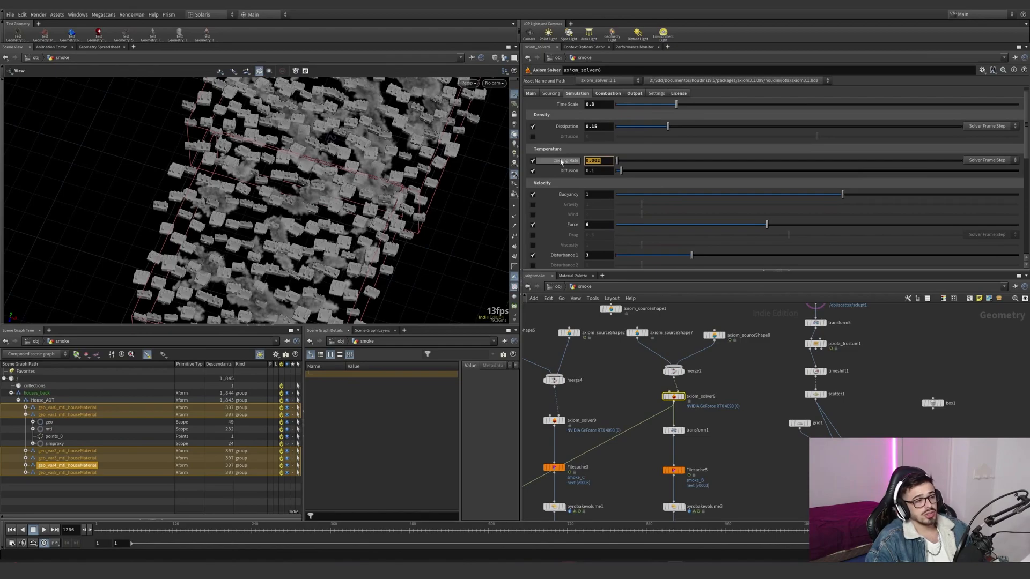
click(595, 126)
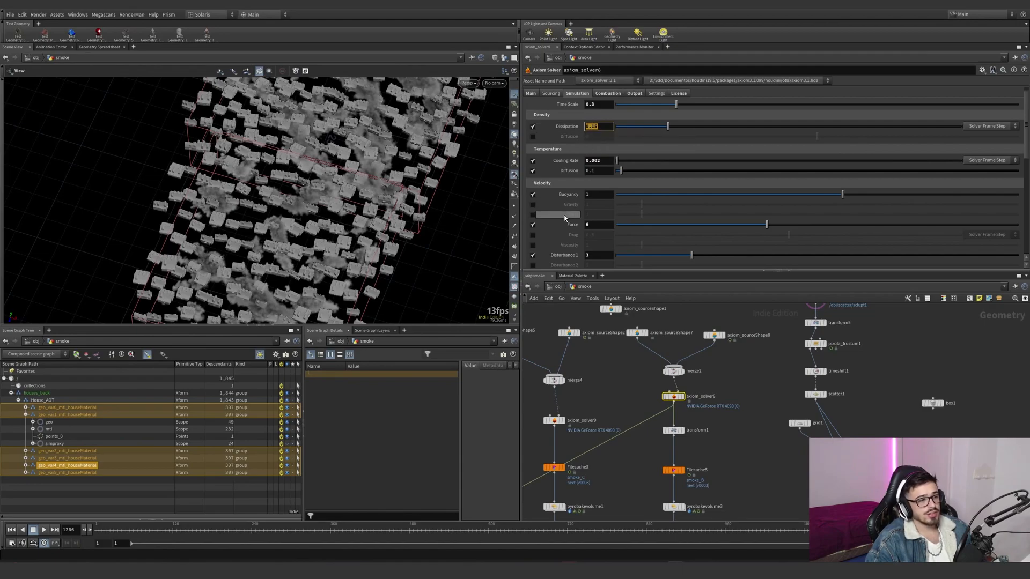
- Review axiom_solver8's velocity forces and the detailed settings of Turbulence 1 and Disturbance 1, including the disturbance block size
scroll(563, 204, down, 3)
scroll(561, 193, down, 1)
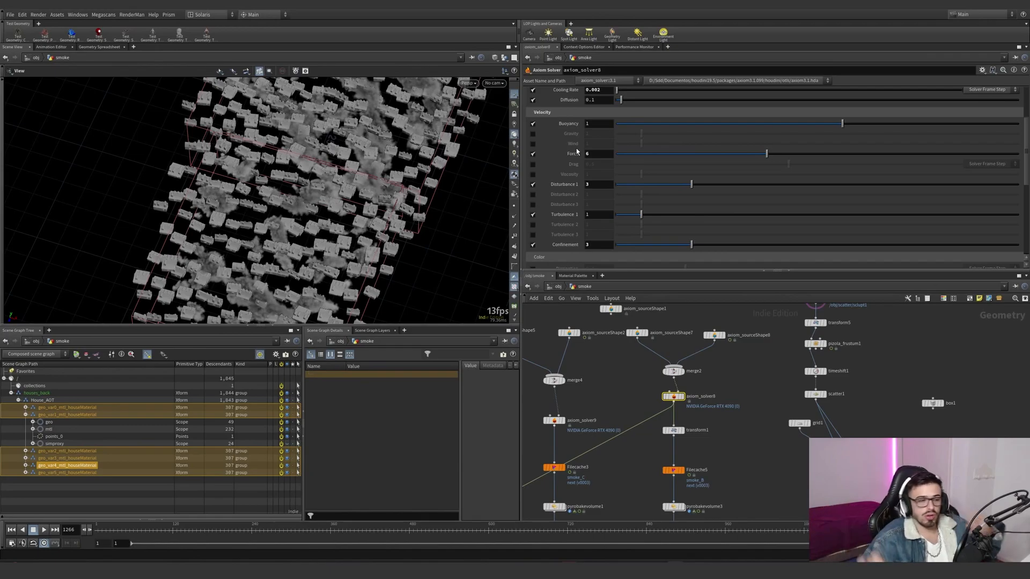
scroll(570, 238, down, 1)
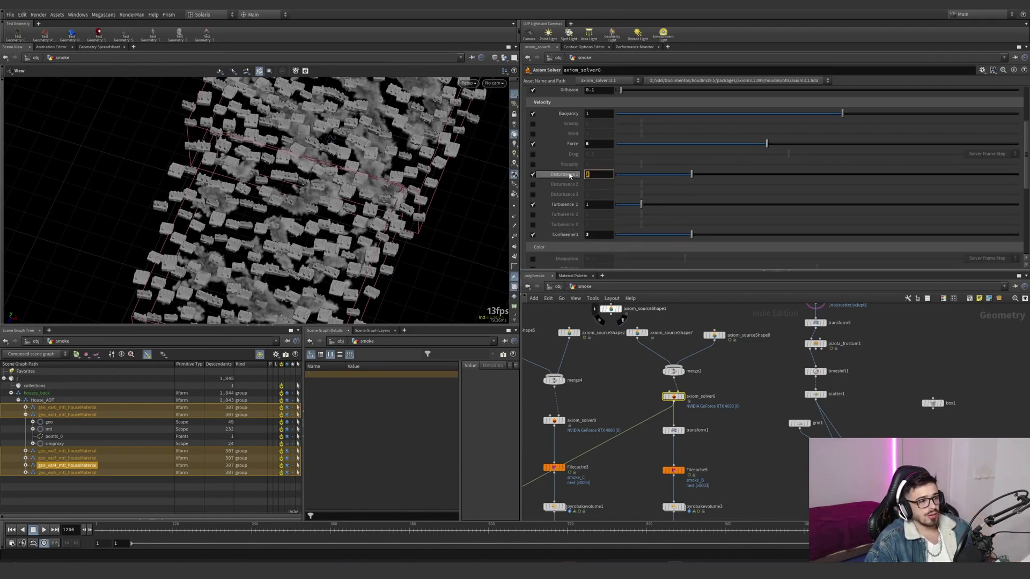
scroll(568, 182, down, 5)
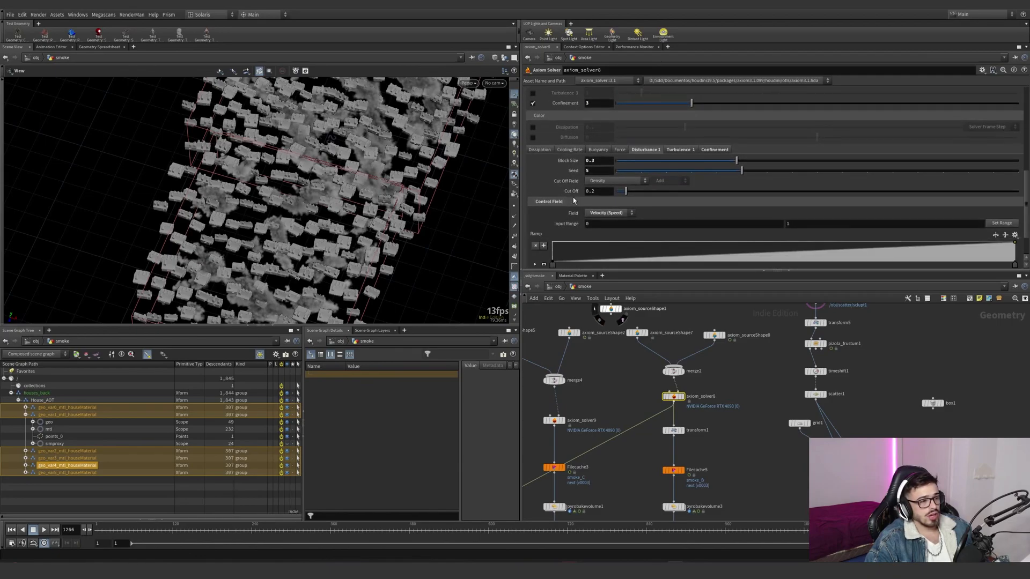
click(676, 150)
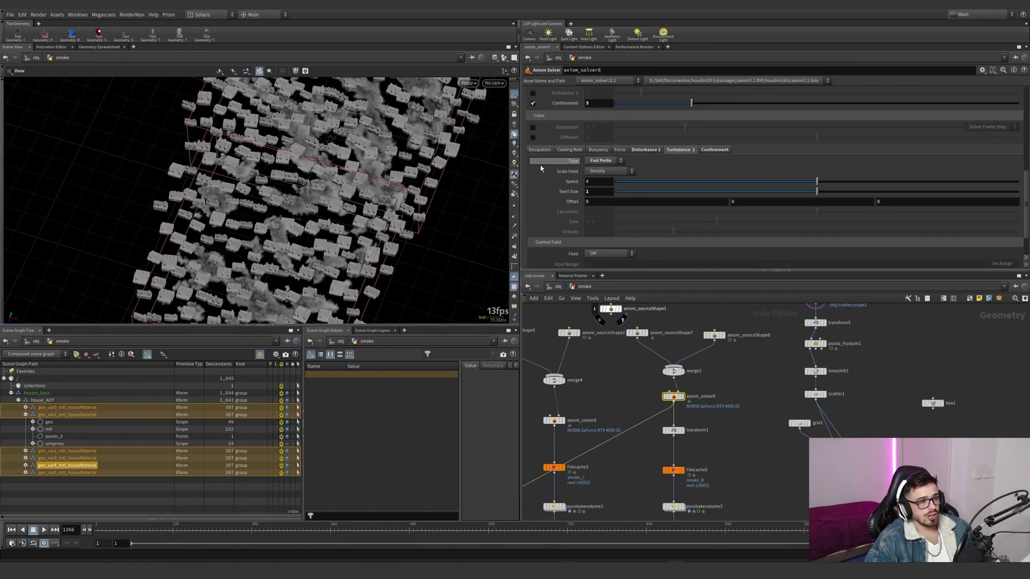
scroll(541, 166, down, 1)
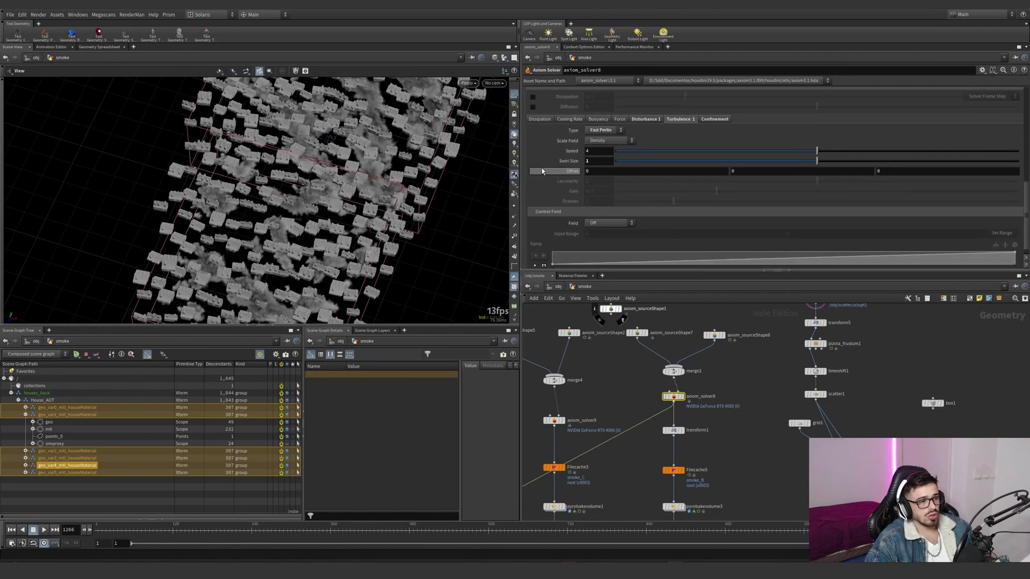
click(658, 120)
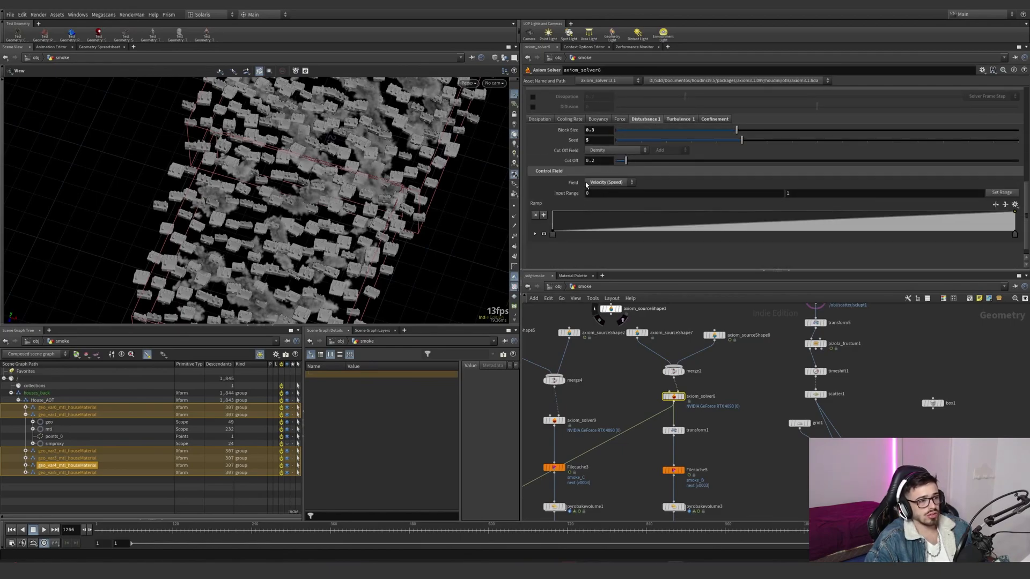
click(602, 130)
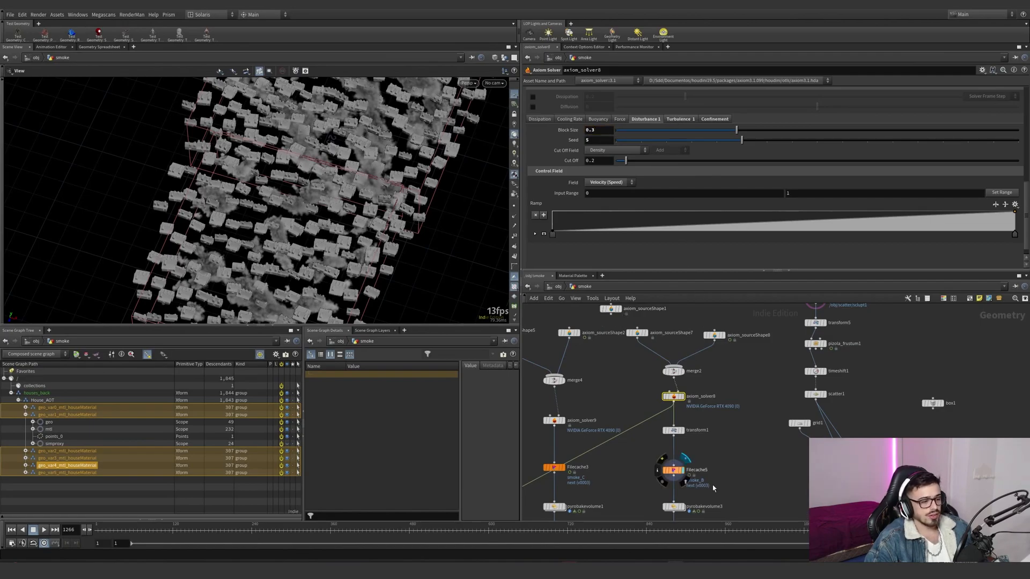
- Display the cached smoke_B from Filecache5 and frame its plume from a low angle above the houses
key(space+g)
drag(397, 220, 334, 191)
right_drag(334, 191, 349, 186)
drag(349, 187, 351, 170)
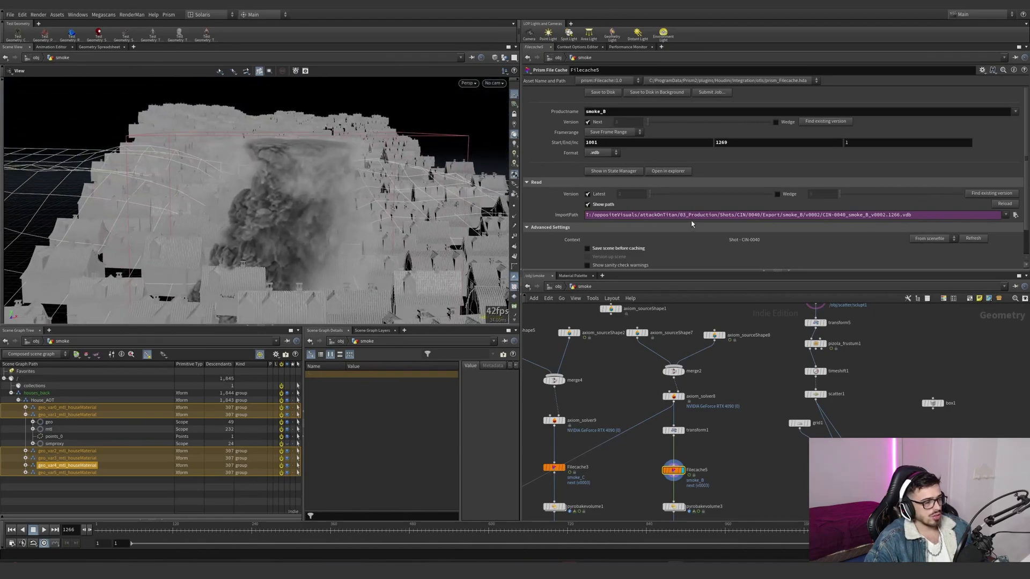
- Reselect axiom_solver8 and check its time scale, velocity forces and the Turbulence 1 swirl size
click(673, 396)
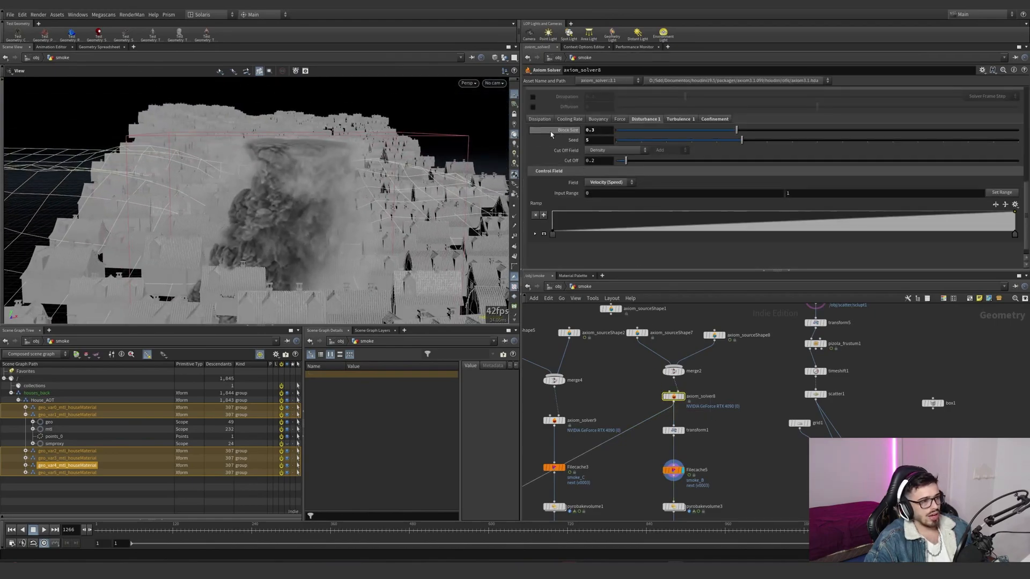
scroll(549, 131, up, 3)
scroll(553, 126, up, 2)
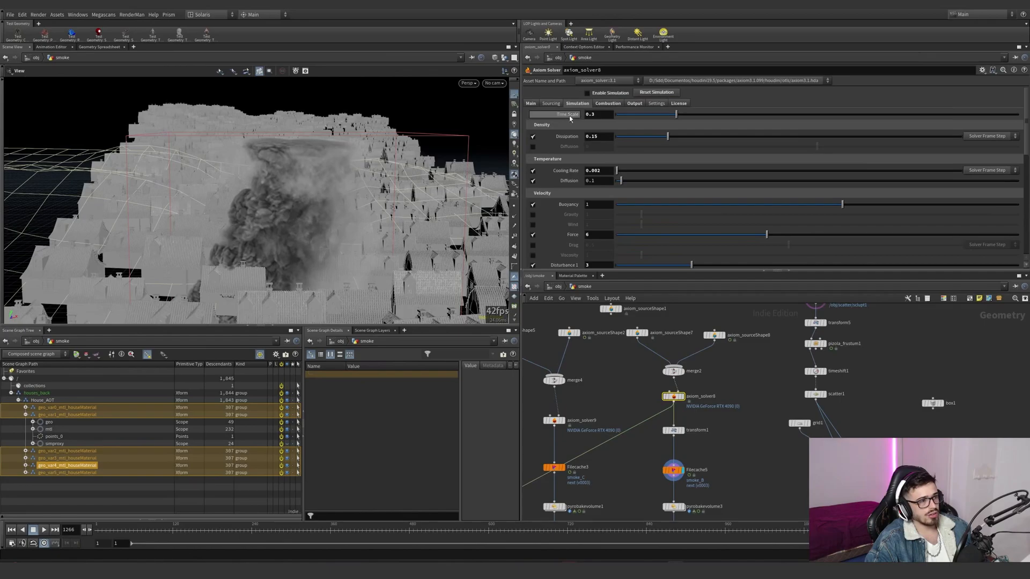
click(584, 115)
scroll(563, 131, down, 10)
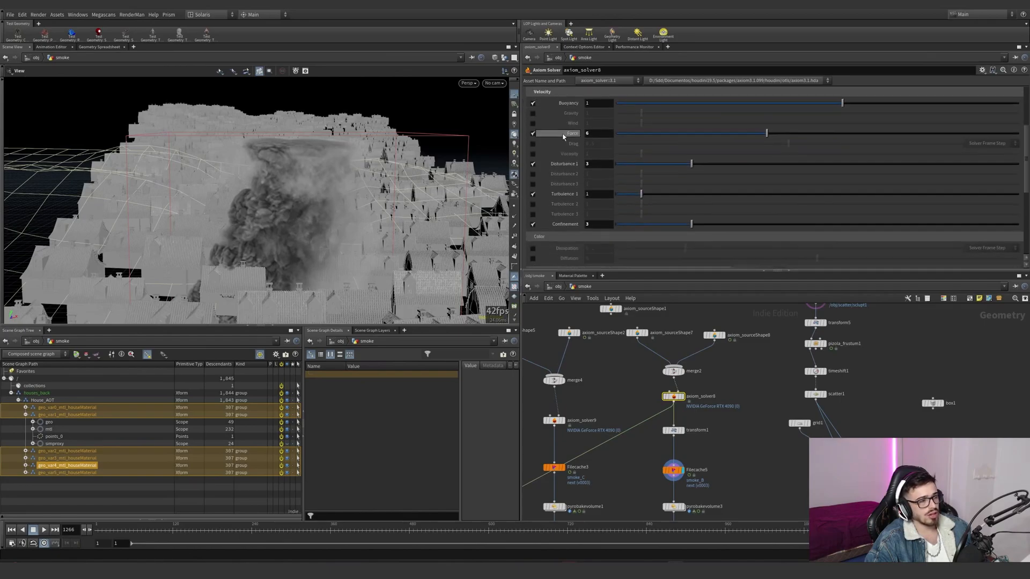
click(680, 160)
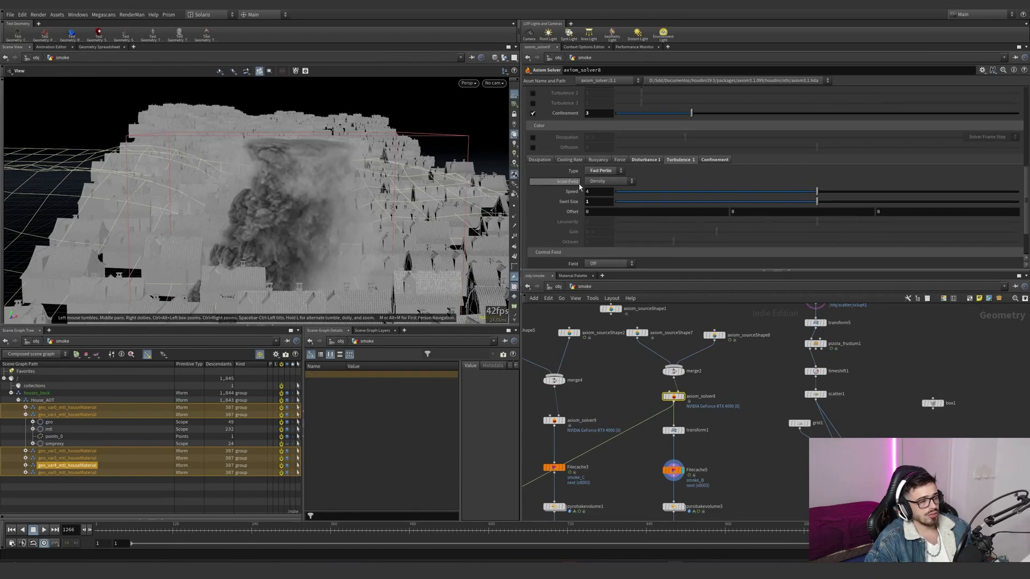
click(594, 201)
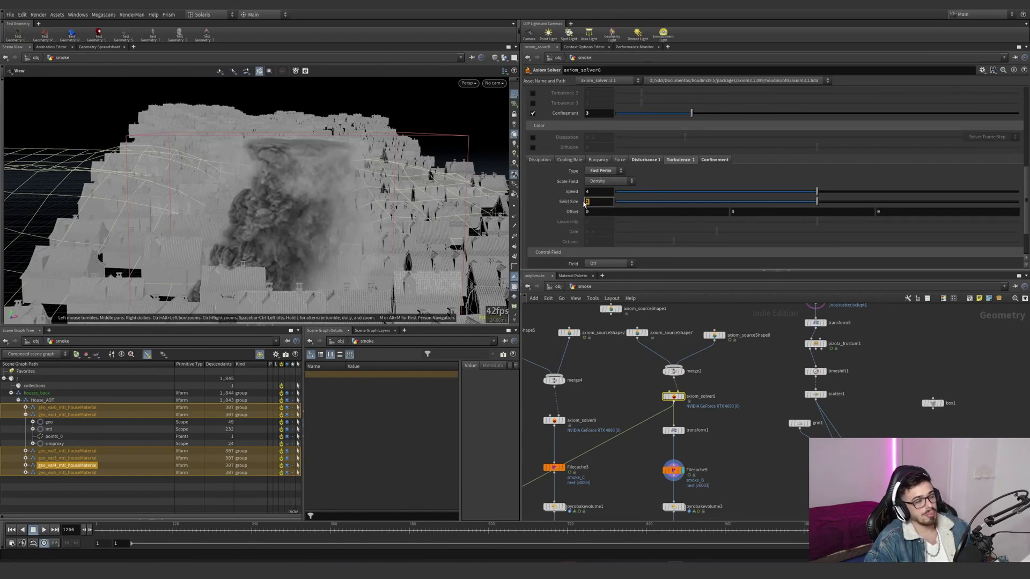
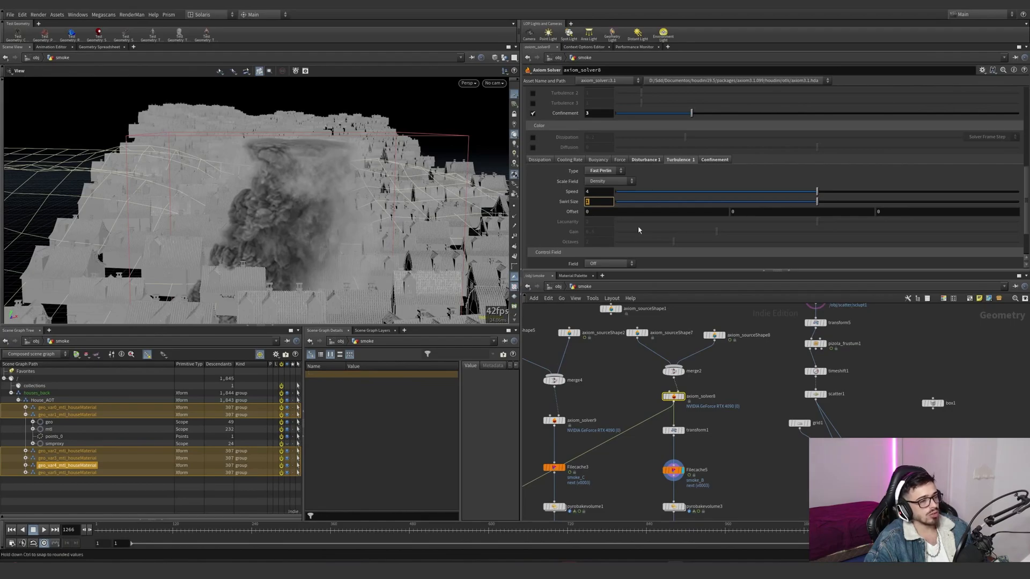
- Examine axiom_solver8's confinement control field, input range and ramp, and look over the rest of the smoke network
click(716, 161)
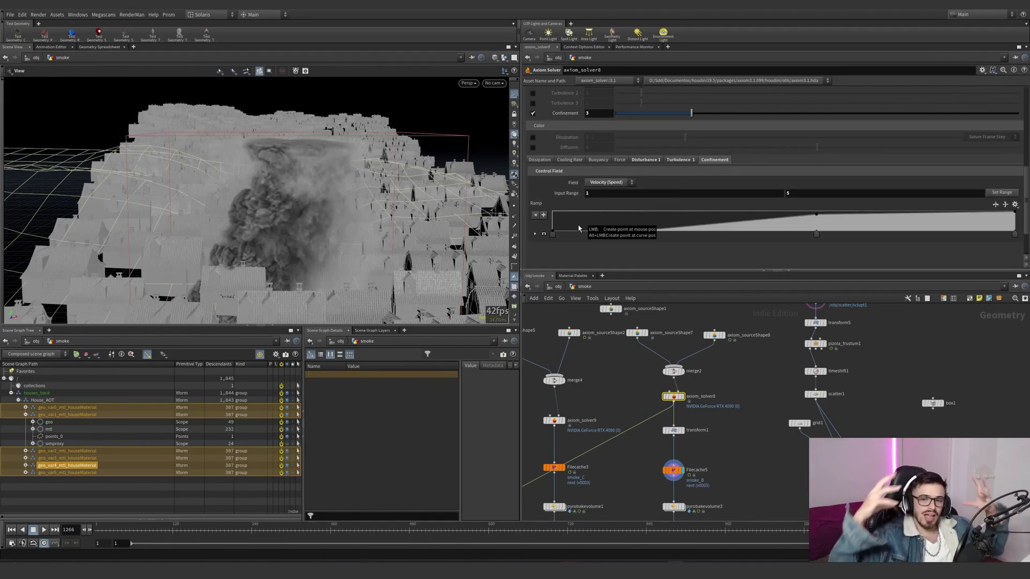
click(638, 230)
scroll(703, 396, down, 5)
middle_drag(703, 395, 638, 311)
scroll(643, 446, up, 6)
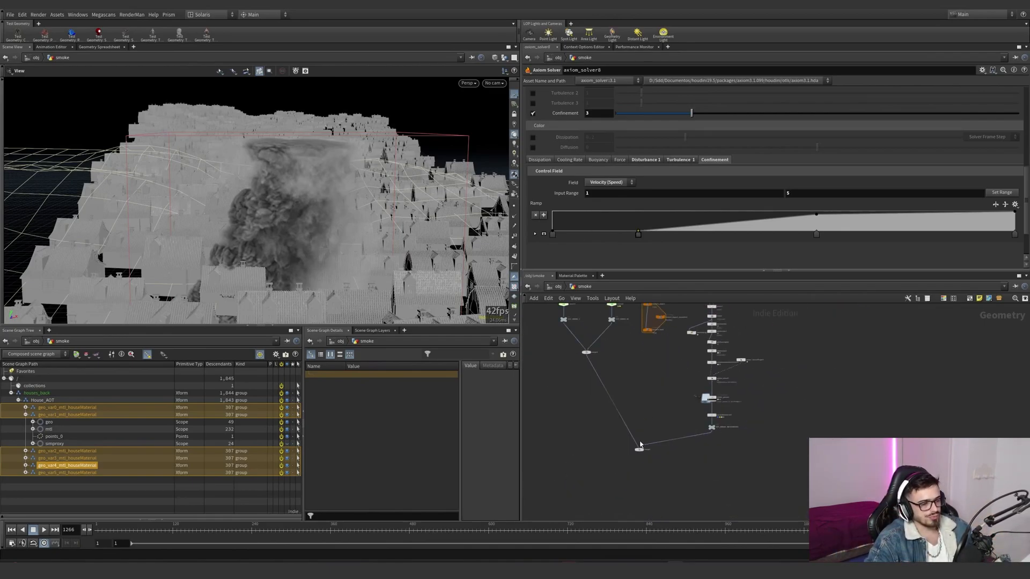
scroll(676, 363, down, 5)
middle_drag(676, 363, 704, 455)
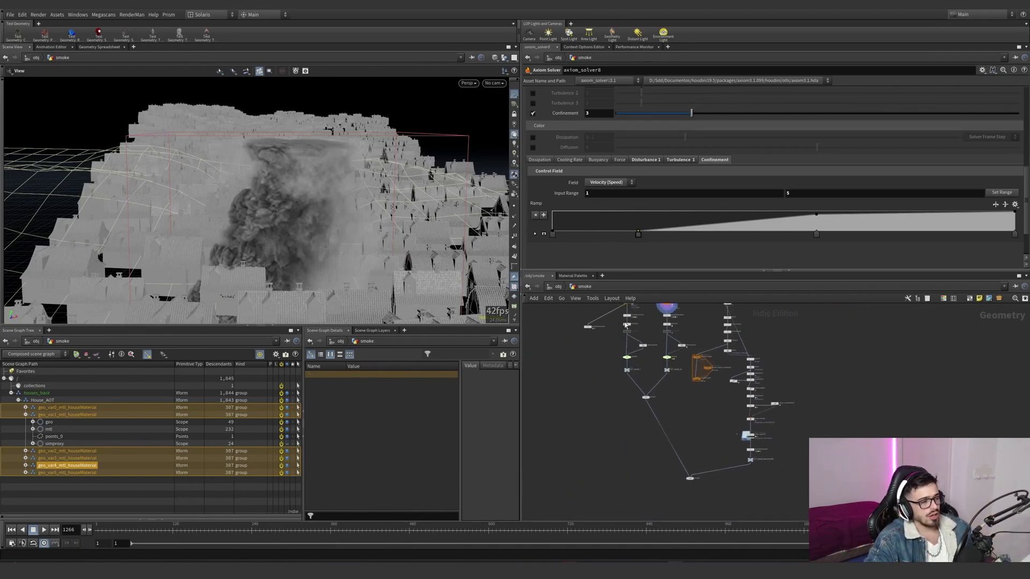
- Leave the smoke network and open the fire_FX geometry network
click(558, 288)
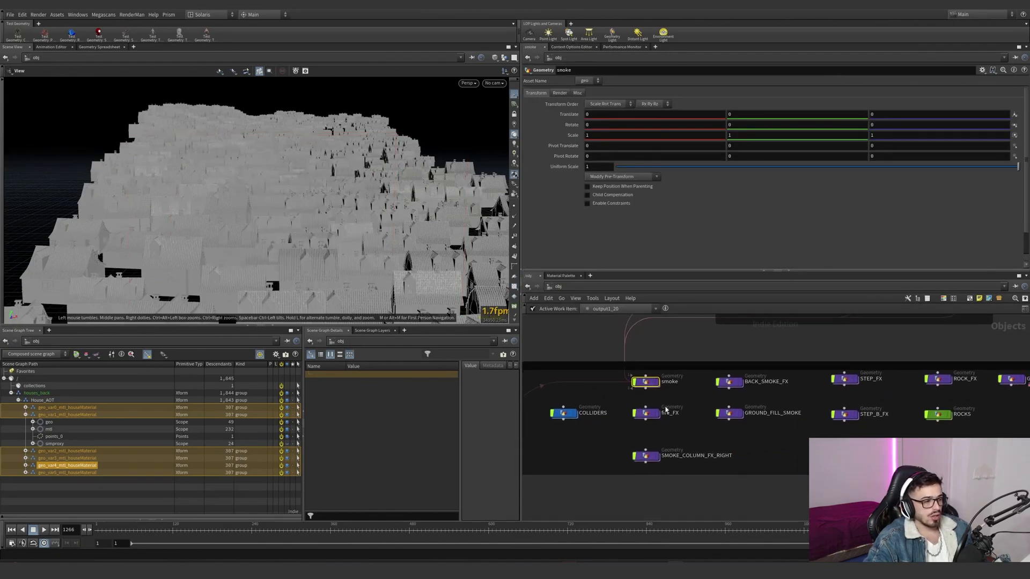
double_click(650, 417)
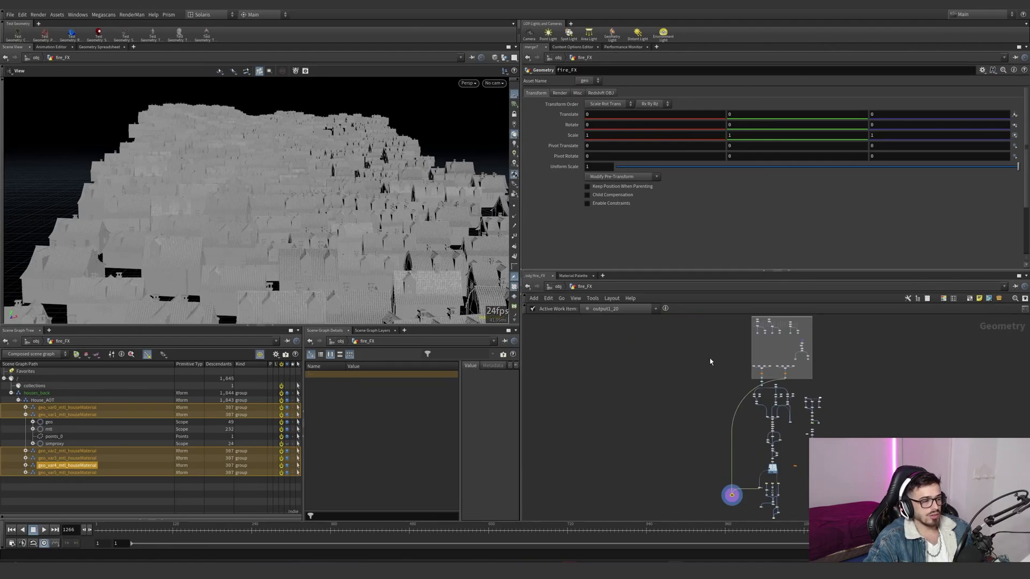
middle_drag(631, 443, 800, 426)
scroll(678, 438, up, 4)
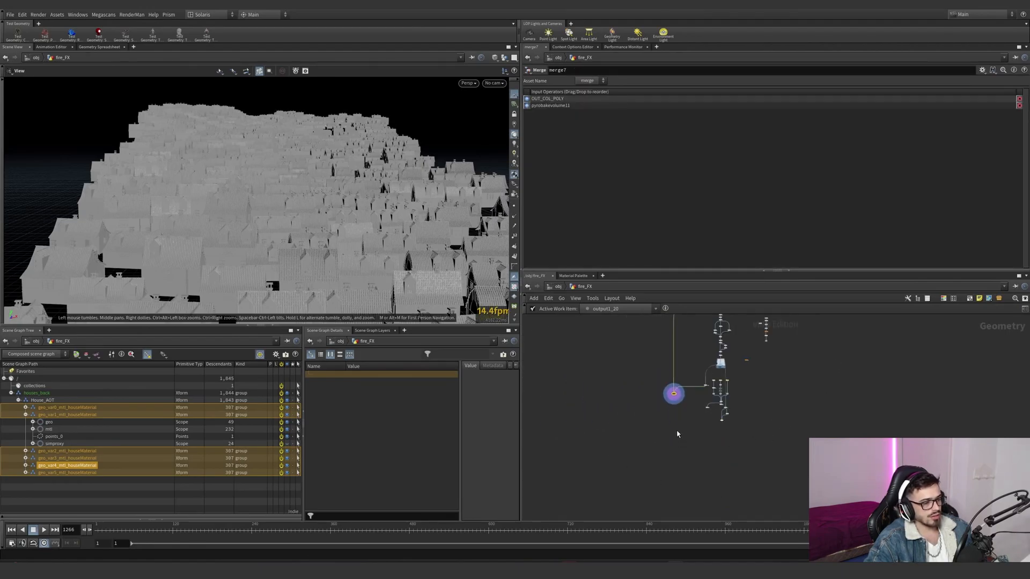
- Frame the cached fire clusters burning on the debris piles between the houses in a close, low view
key(space+g)
drag(207, 236, 319, 225)
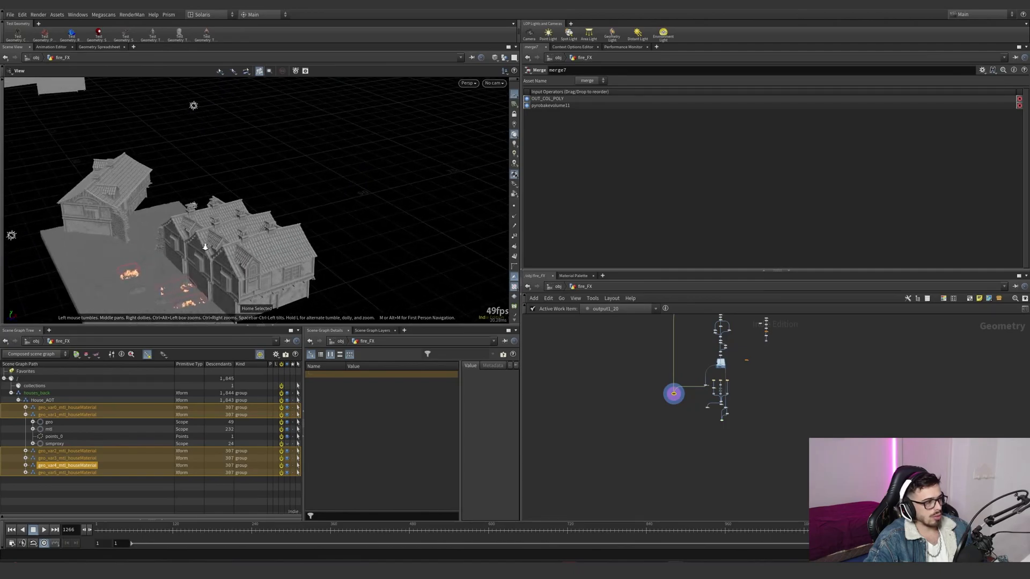
scroll(193, 253, up, 3)
middle_drag(193, 253, 354, 157)
right_drag(354, 157, 384, 198)
drag(384, 198, 395, 219)
right_drag(395, 218, 301, 207)
- Bring up the Prism project browser's media for shot 0040 and select the Fire playblast
click(168, 15)
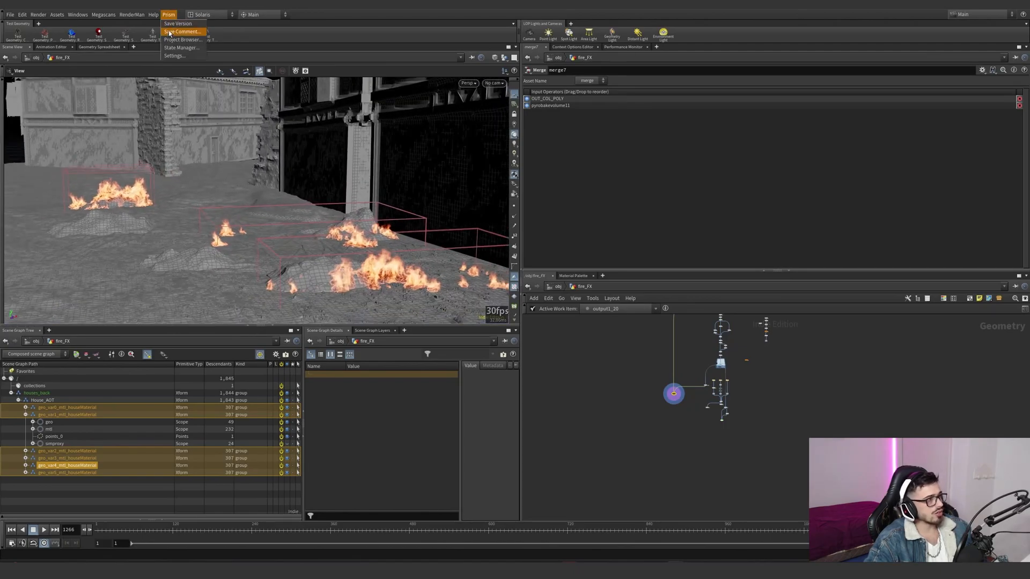
click(173, 41)
click(508, 107)
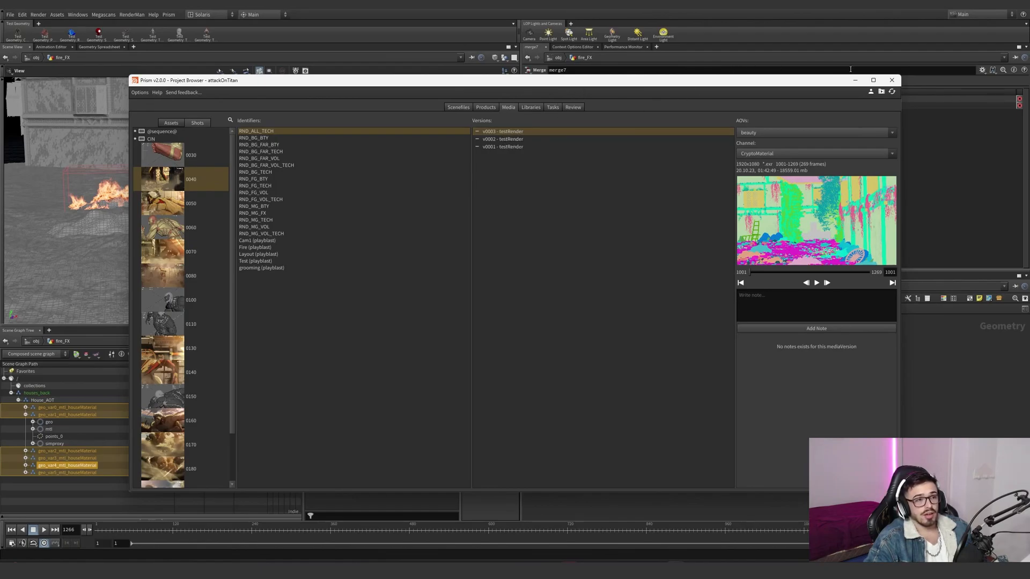
drag(796, 84, 768, 93)
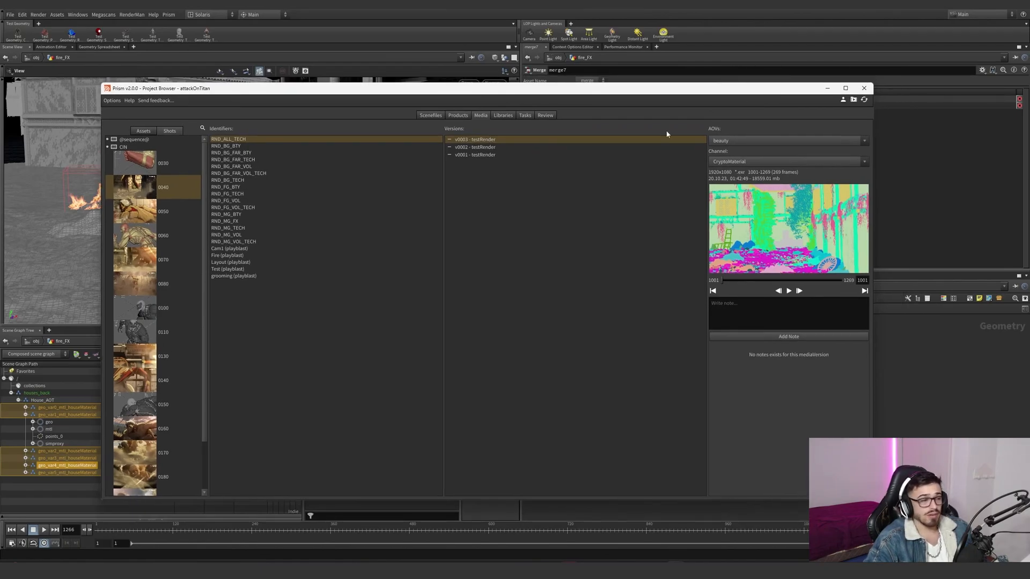
click(241, 256)
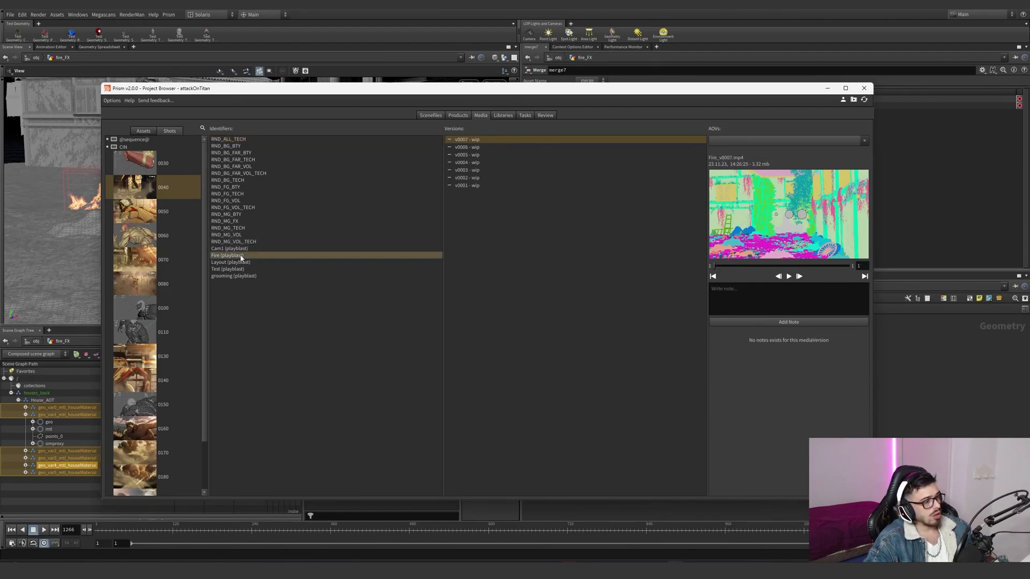
right_click(777, 232)
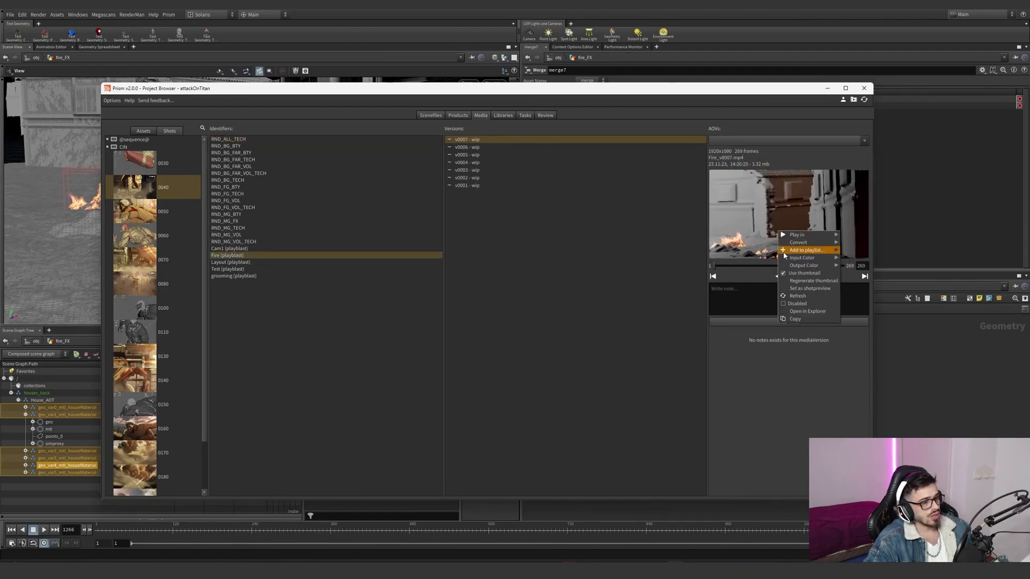
- Scrub through Fire playblast versions v0001 and v0007 to compare them, and minimise the project browser
click(467, 185)
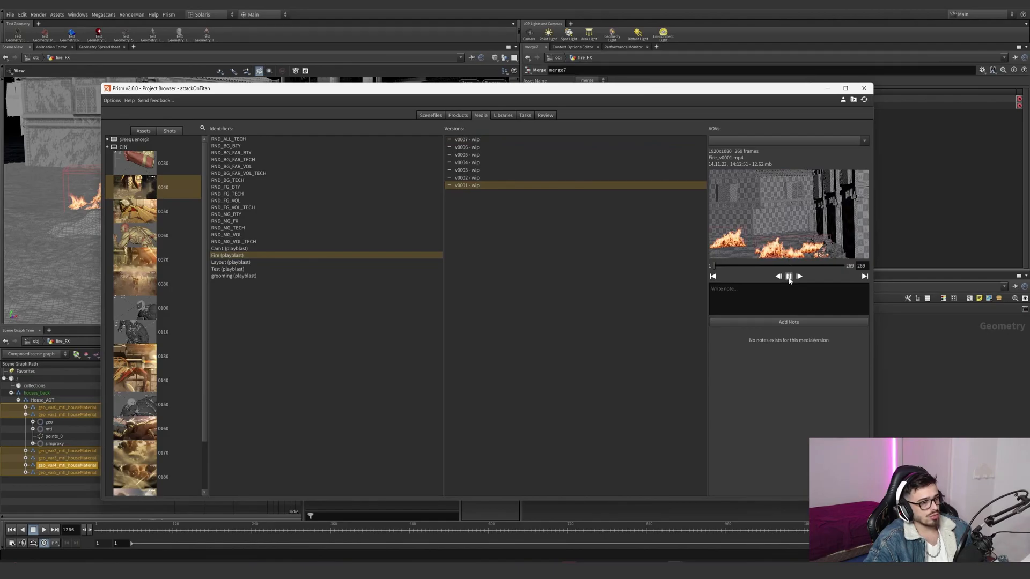
drag(764, 264, 775, 273)
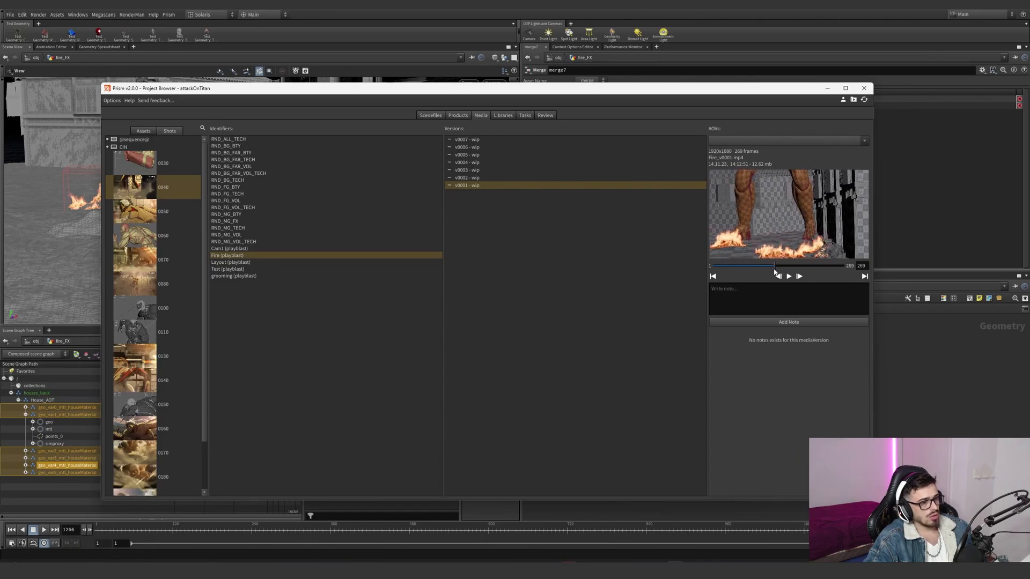
click(515, 139)
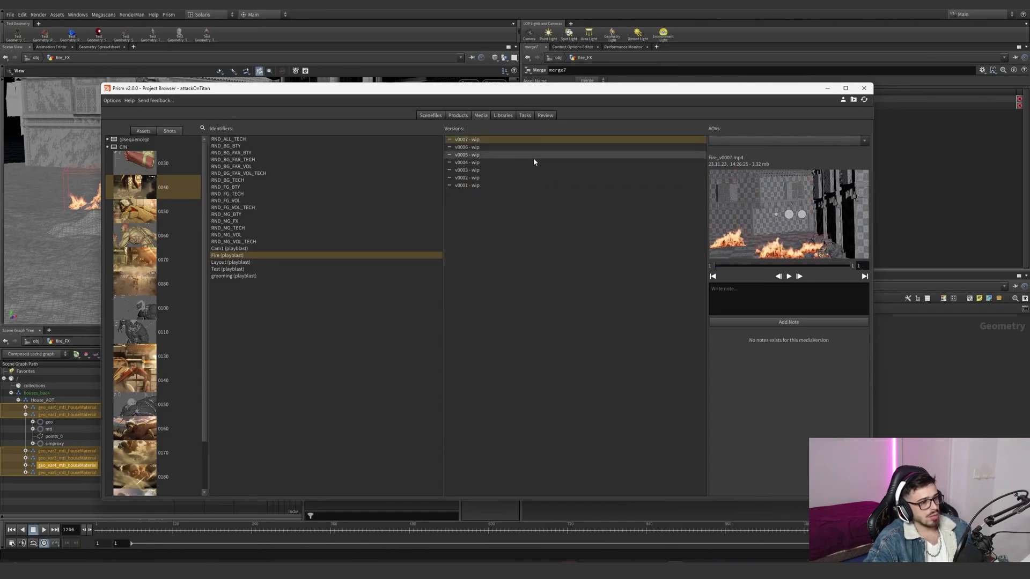
mouse_move(776, 270)
mouse_down()
mouse_move(753, 269)
mouse_move(774, 274)
mouse_move(779, 251)
mouse_up()
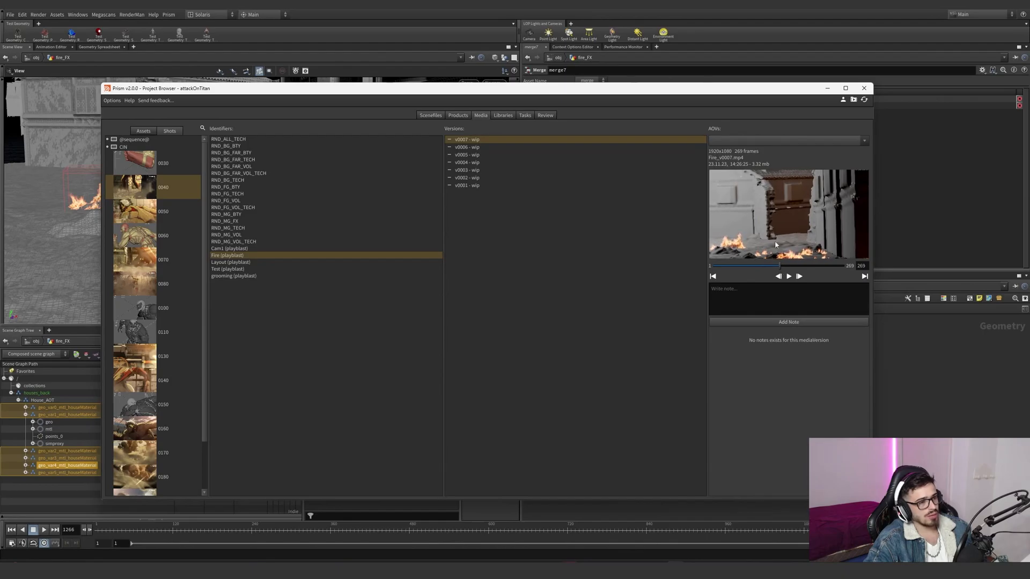
click(827, 89)
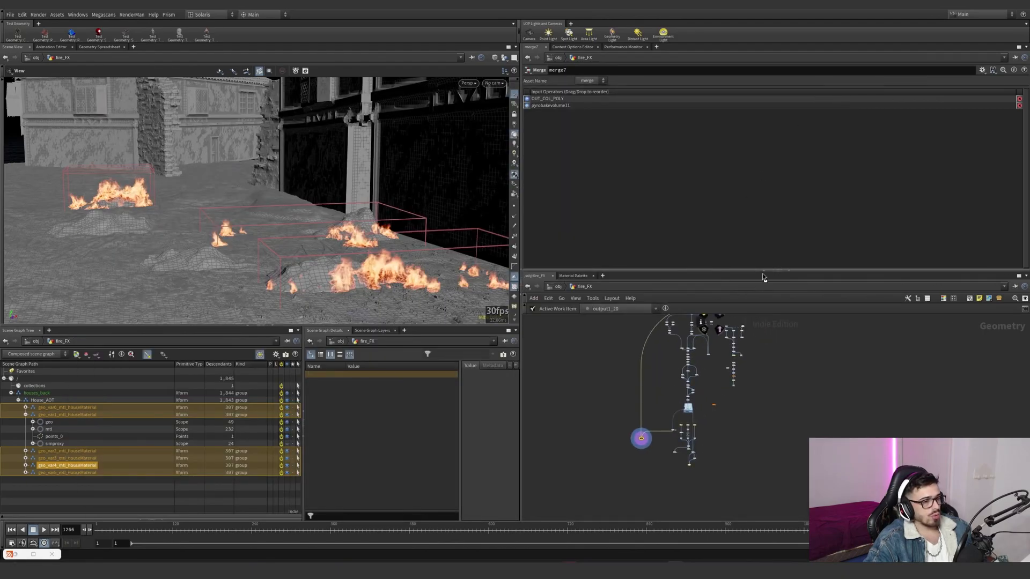
- Enlarge the fire_FX network and display object_merge1 with its parameters to inspect the imported debris piles
key(ctrl+b)
scroll(632, 259, up, 10)
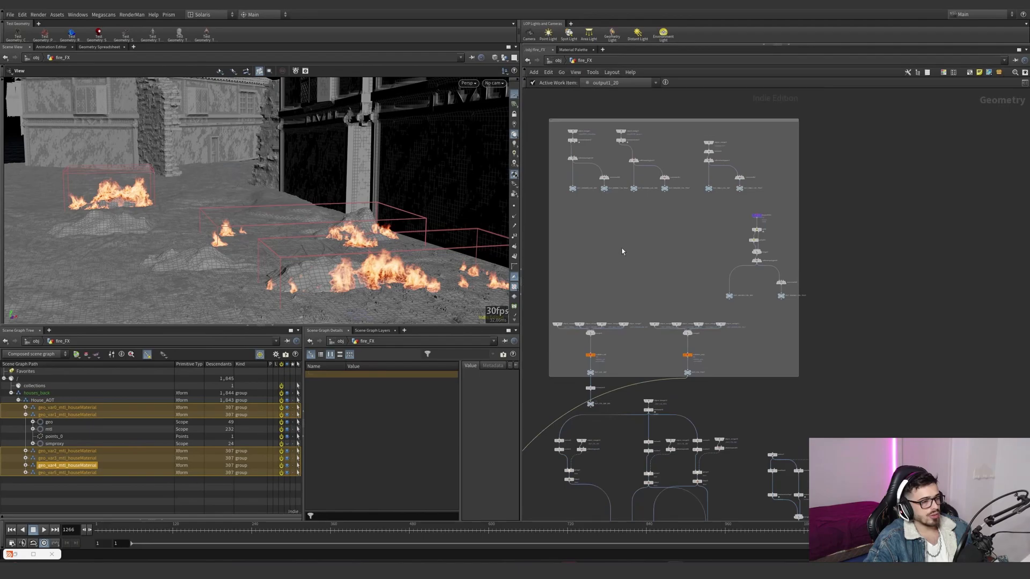
click(552, 152)
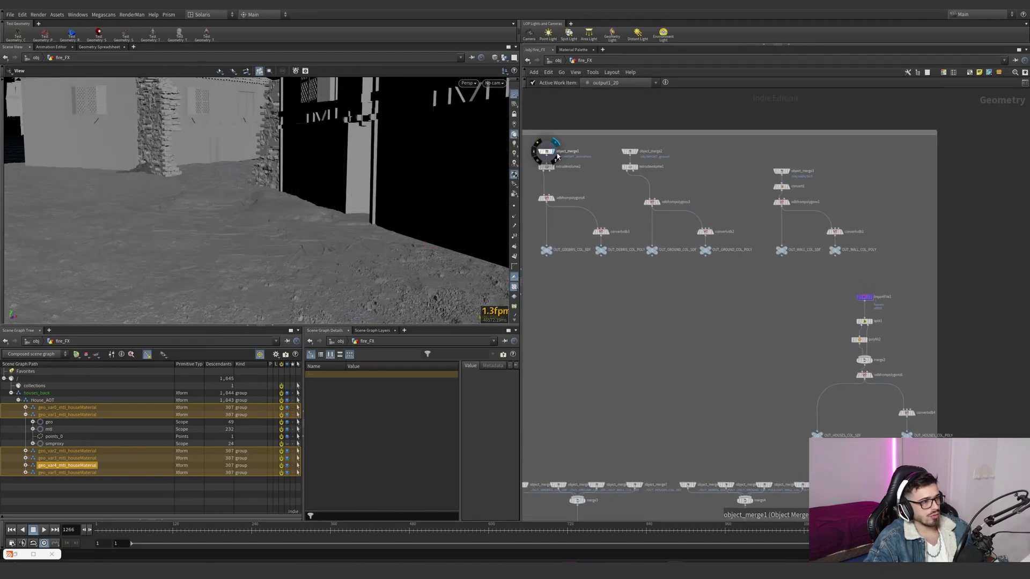
key(p)
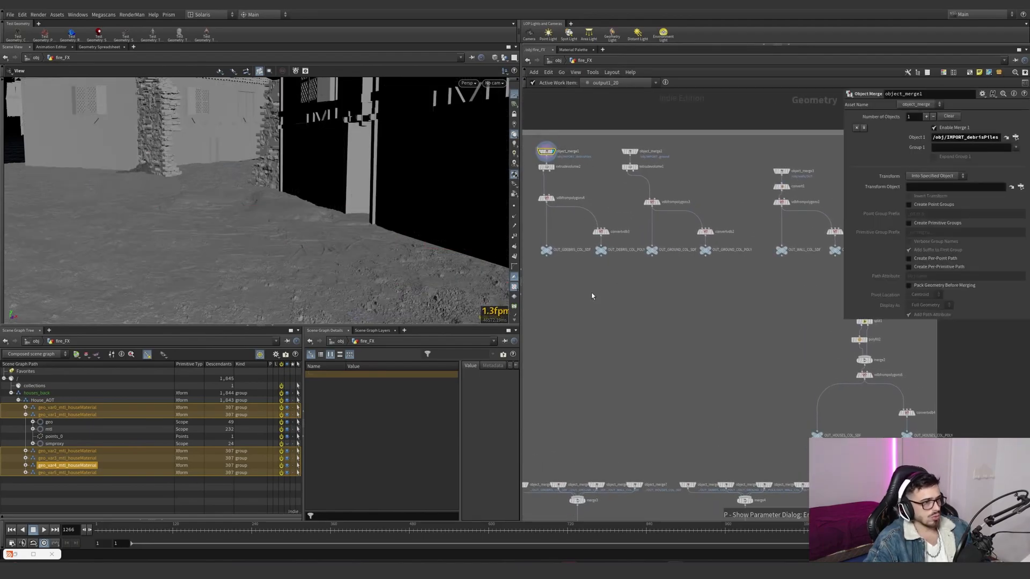
middle_drag(591, 291, 647, 330)
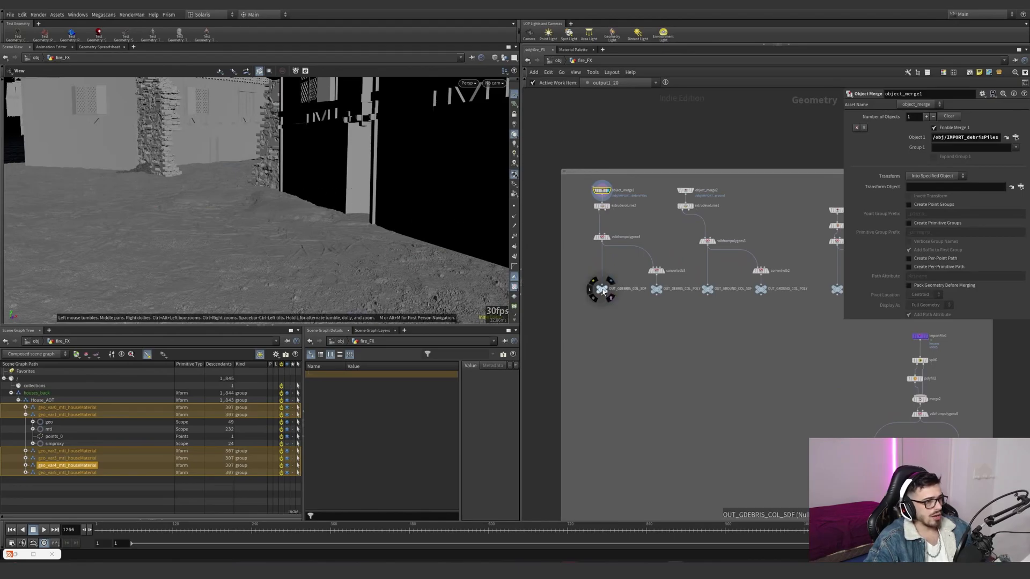
- Display the collision outputs OUT_GDEBRIS_COL_SDF and OUT_GROUND_COL_SDF, and look over the wall and house collider branches
click(606, 289)
middle_drag(707, 319, 644, 320)
mouse_move(641, 290)
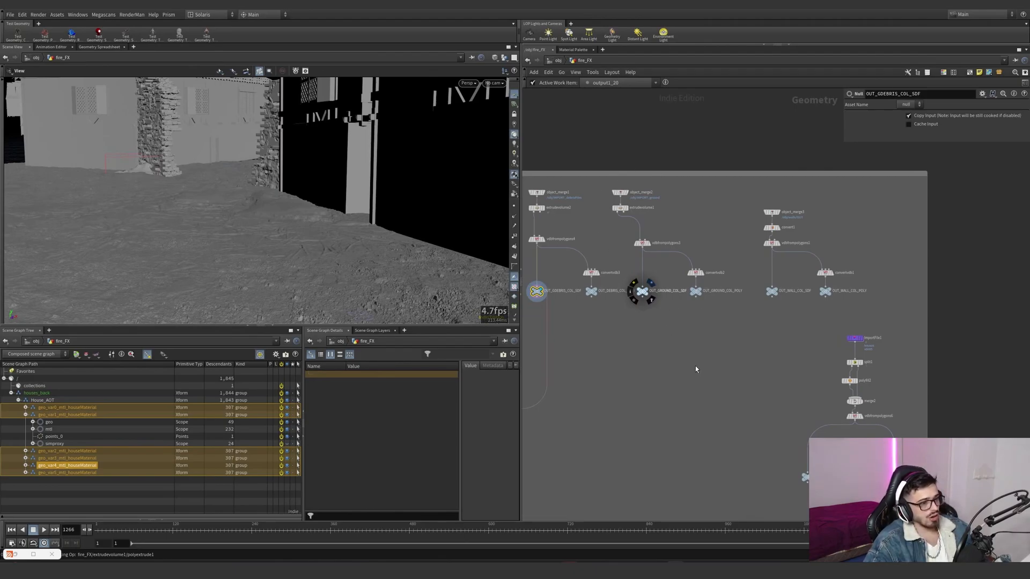
middle_drag(805, 448, 735, 318)
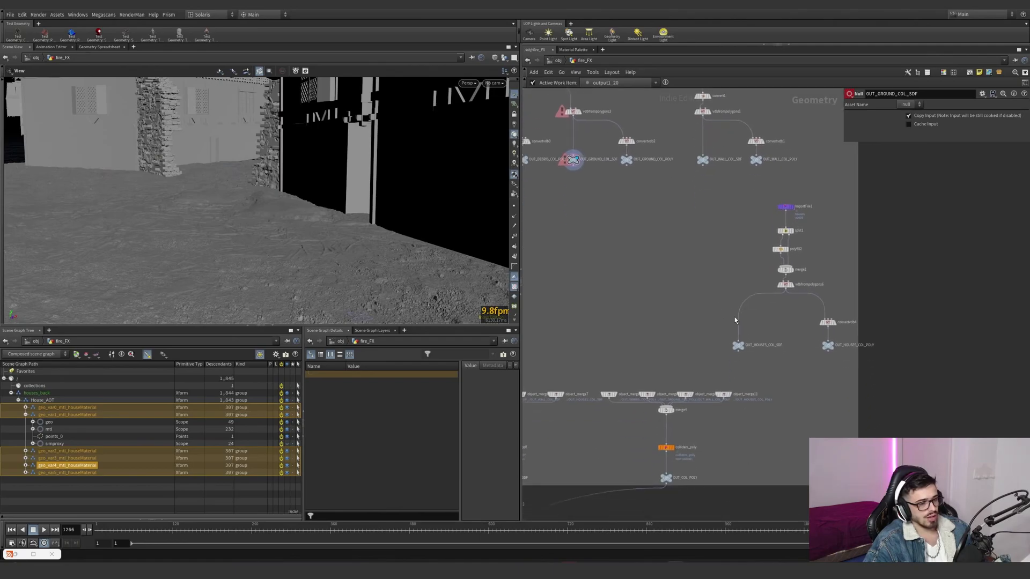
scroll(697, 330, down, 6)
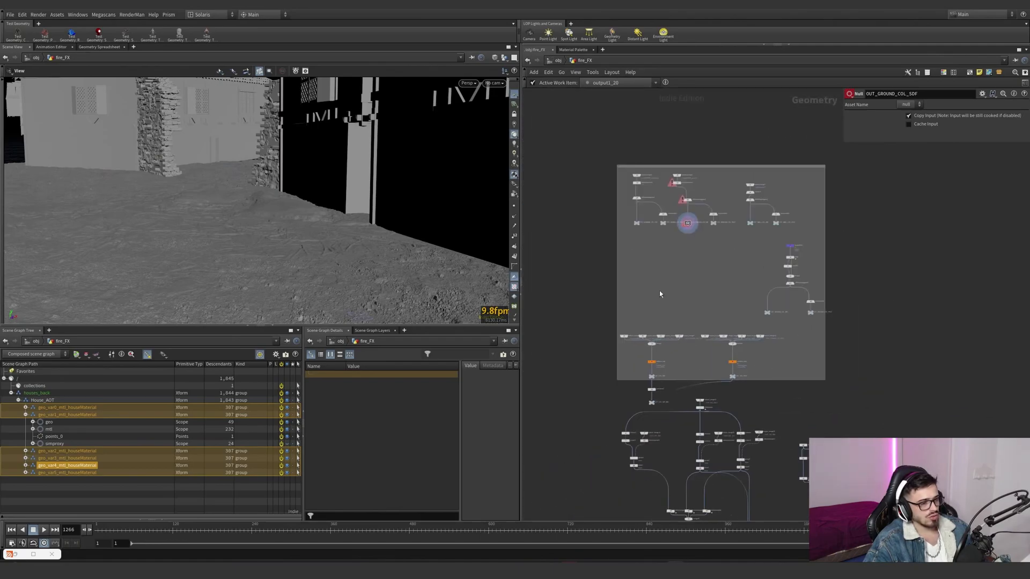
- Compare the merged OUT_COL_SDF colliders with the enlarged version from transform3
scroll(651, 389, up, 15)
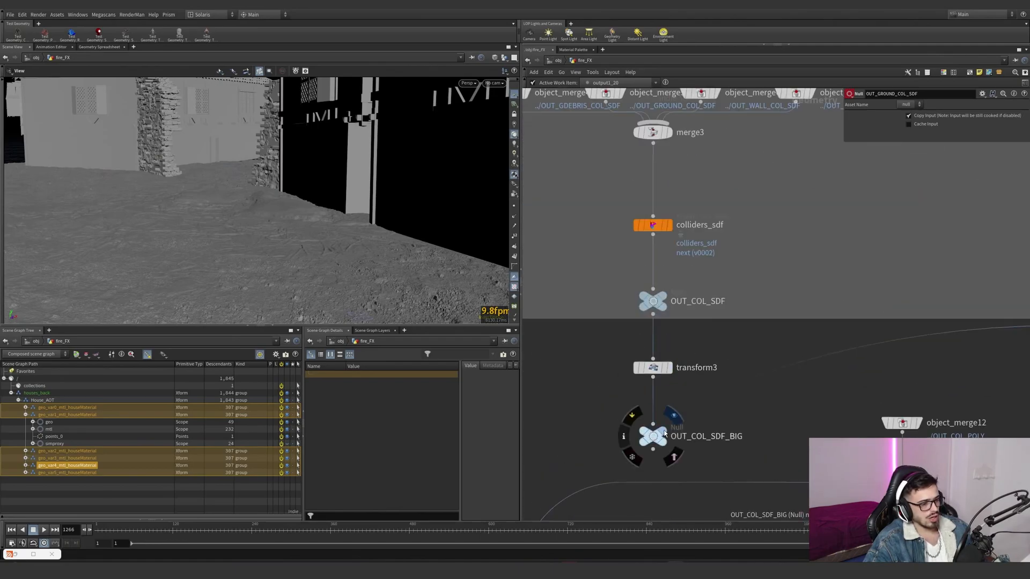
click(671, 429)
click(653, 368)
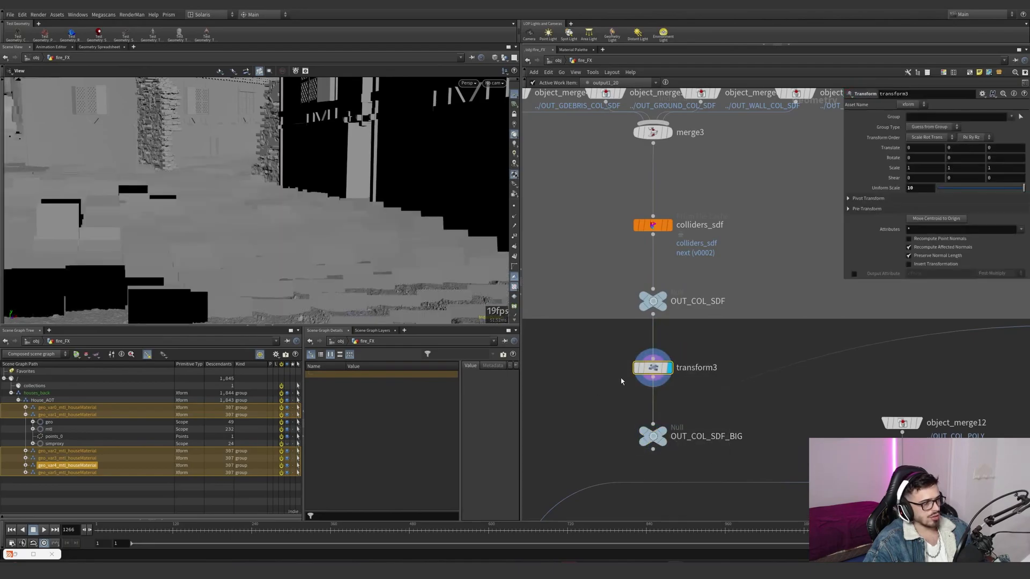
click(669, 301)
click(653, 301)
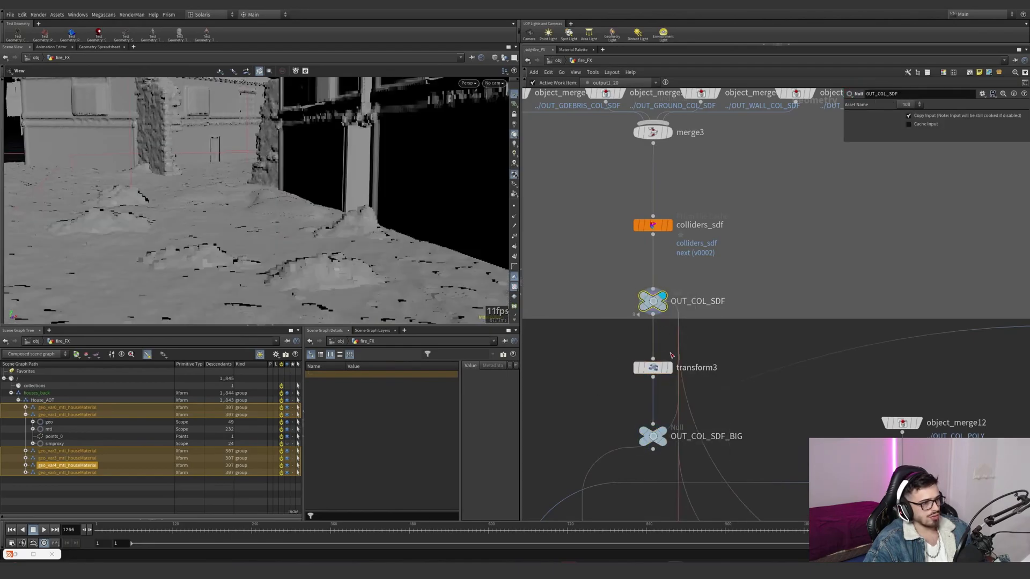
click(670, 370)
click(653, 367)
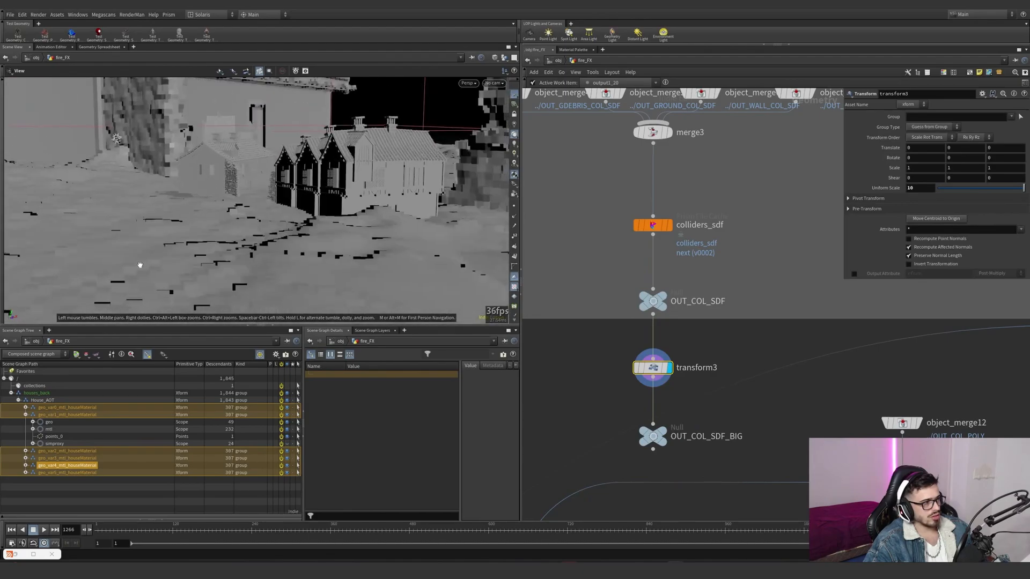
- Frame the enlarged colliders, toggle transform3's bypass to compare scales, leave it bypassed, and select OUT_COL_SDF_BIG
key(space+g)
drag(238, 234, 376, 263)
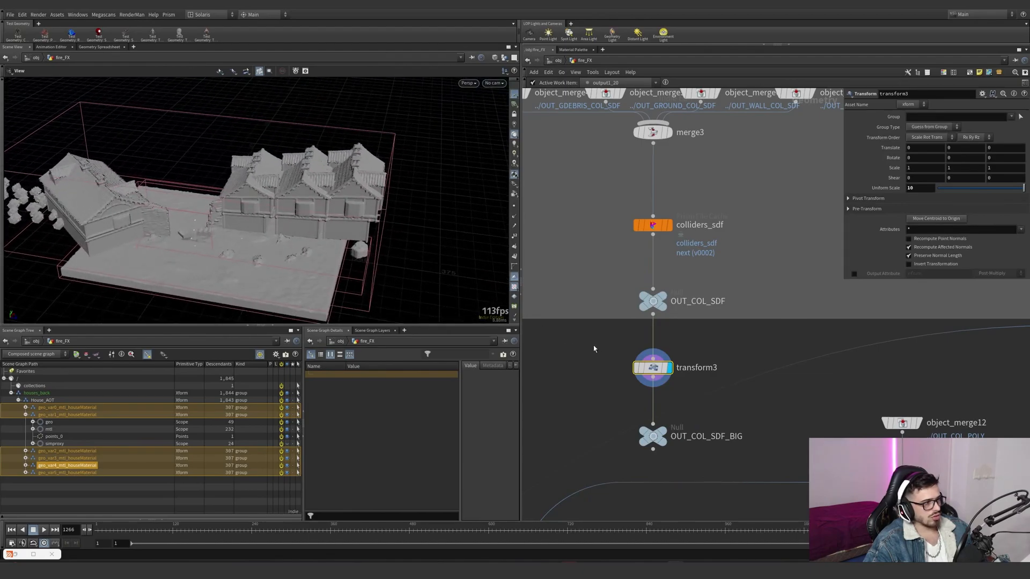
click(634, 350)
click(634, 350)
click(634, 350)
click(634, 350)
click(634, 350)
click(651, 431)
- Display object_merge12, the OUT_COL_POLY import above attribpaint1, and frame the polygon colliders
scroll(649, 419, down, 8)
middle_drag(649, 405, 635, 315)
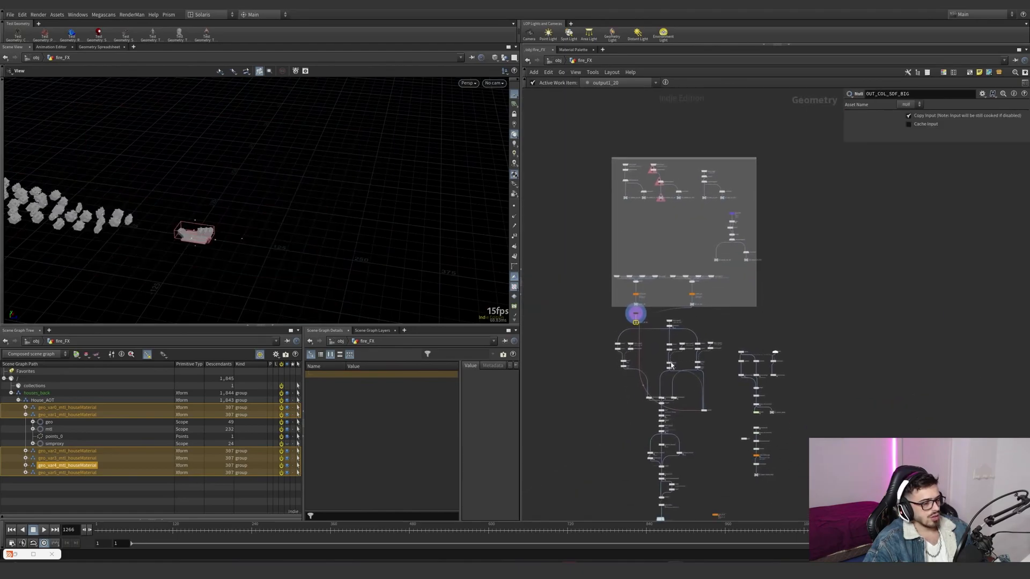
scroll(641, 322, up, 4)
mouse_move(624, 299)
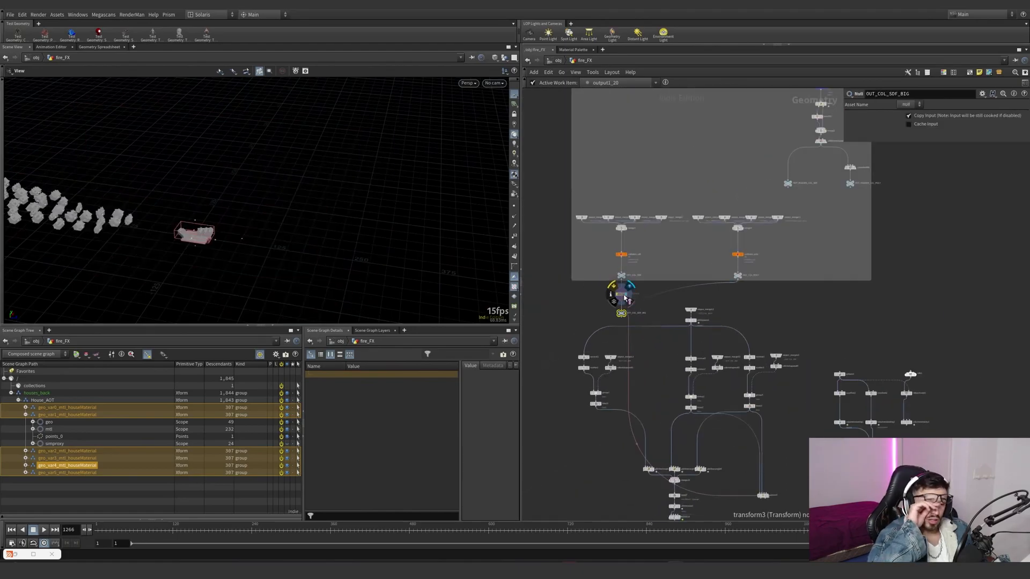
mouse_move(675, 368)
middle_down()
mouse_move(664, 278)
mouse_move(674, 357)
middle_up()
scroll(674, 357, down, 5)
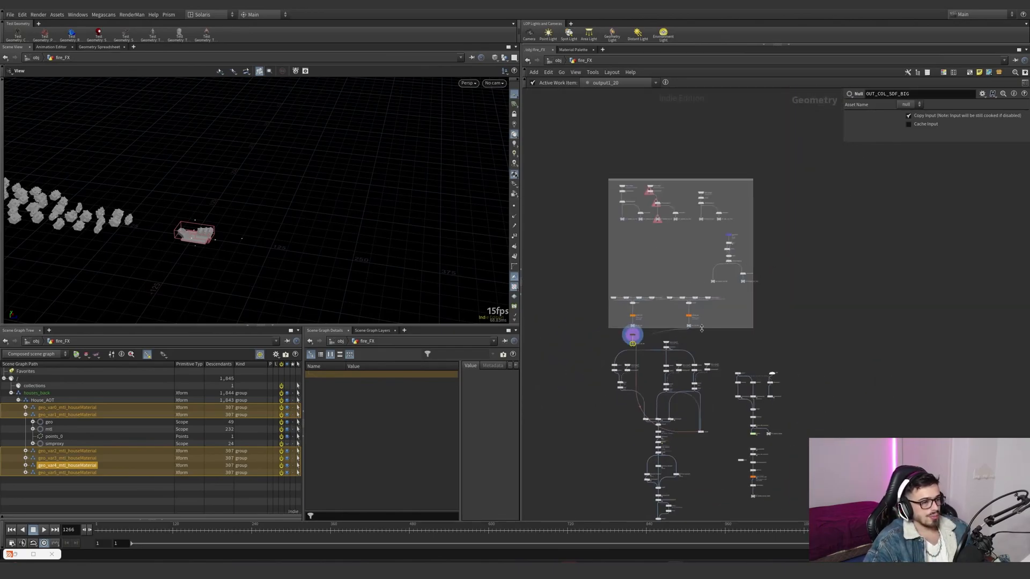
scroll(667, 339, up, 10)
mouse_move(672, 341)
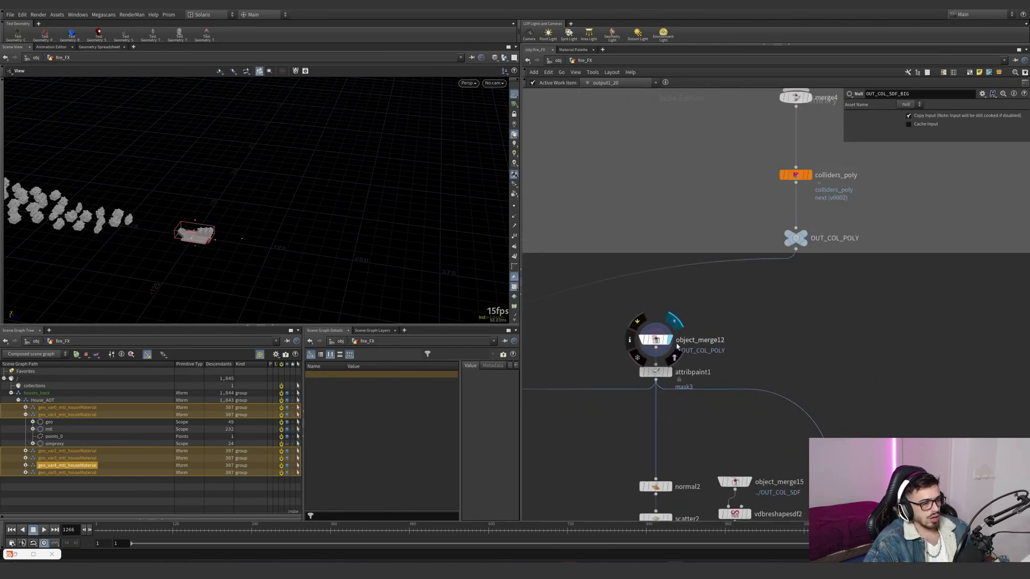
click(675, 321)
drag(705, 340, 674, 339)
click(645, 340)
key(space+g)
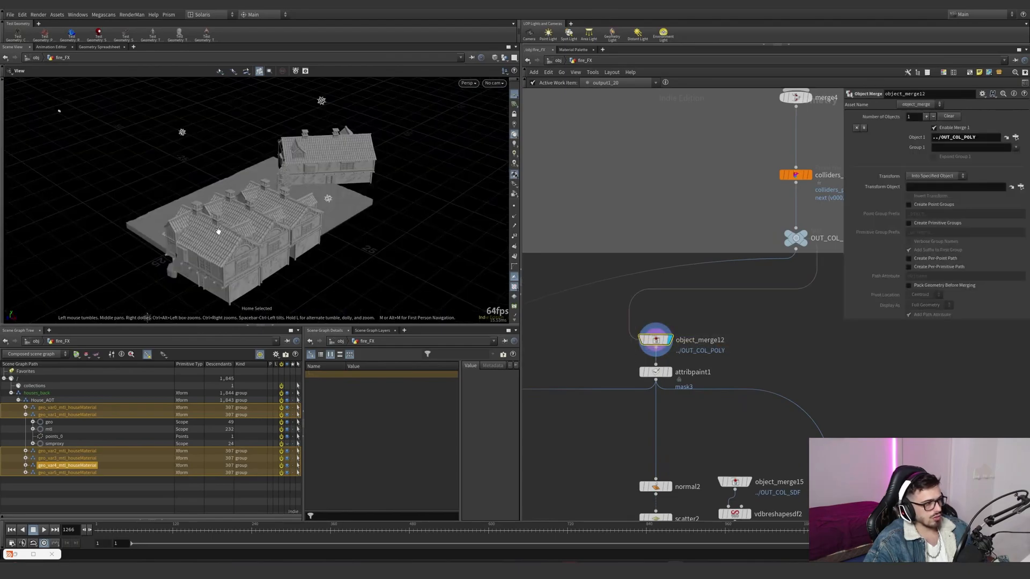
- Inspect the polygon house and ground colliders up close, and return to the collider caches in the network
drag(339, 240, 424, 244)
scroll(403, 188, up, 5)
drag(402, 189, 422, 206)
scroll(763, 318, down, 5)
middle_drag(764, 320, 743, 338)
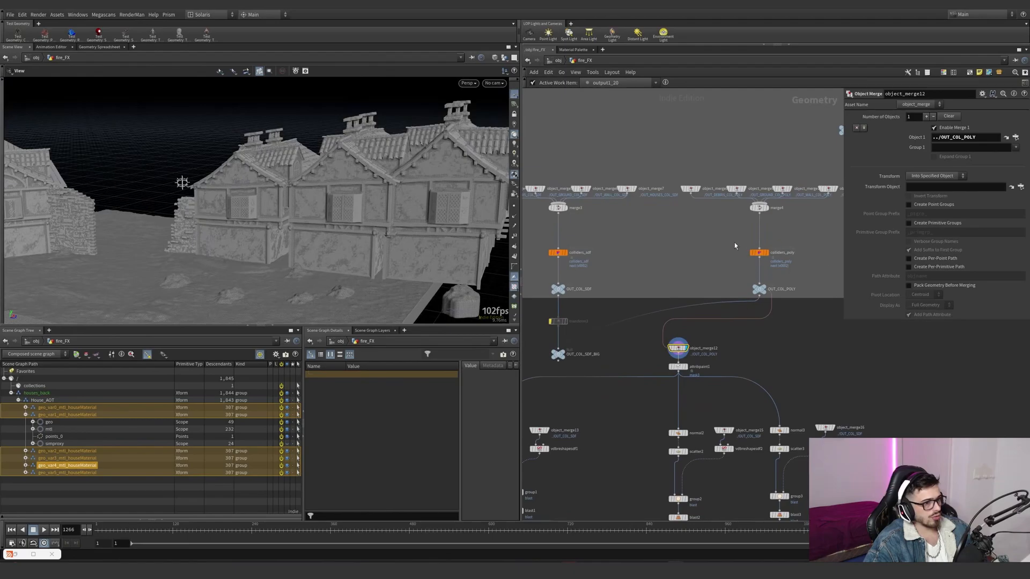
- Frame the rubble piles on the ground collider, display attribpaint1, and activate its Attribute Paint tool in the viewport
scroll(666, 356, up, 2)
drag(327, 276, 317, 303)
drag(361, 182, 271, 233)
right_drag(271, 232, 368, 188)
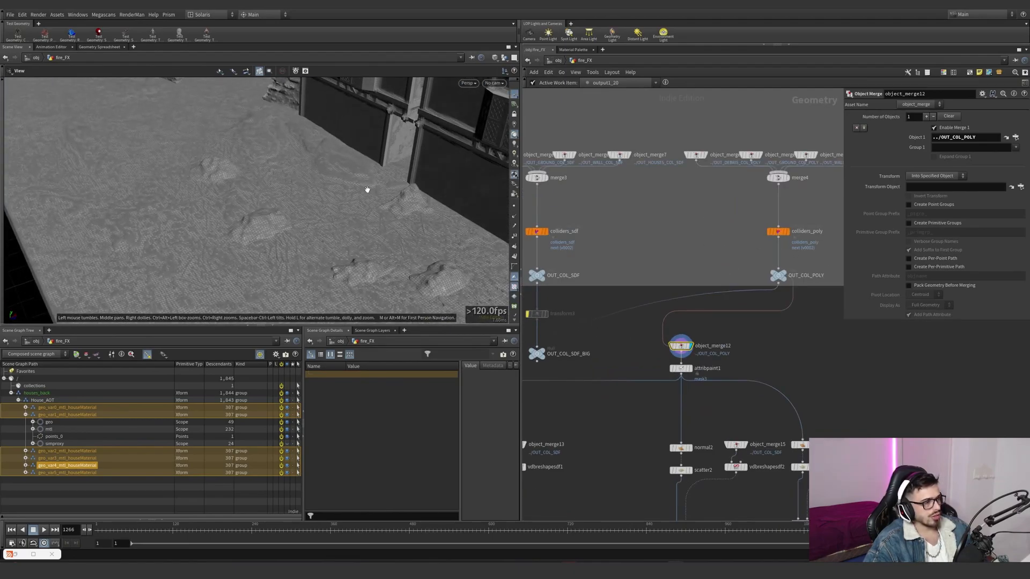
drag(290, 240, 366, 214)
scroll(706, 375, up, 3)
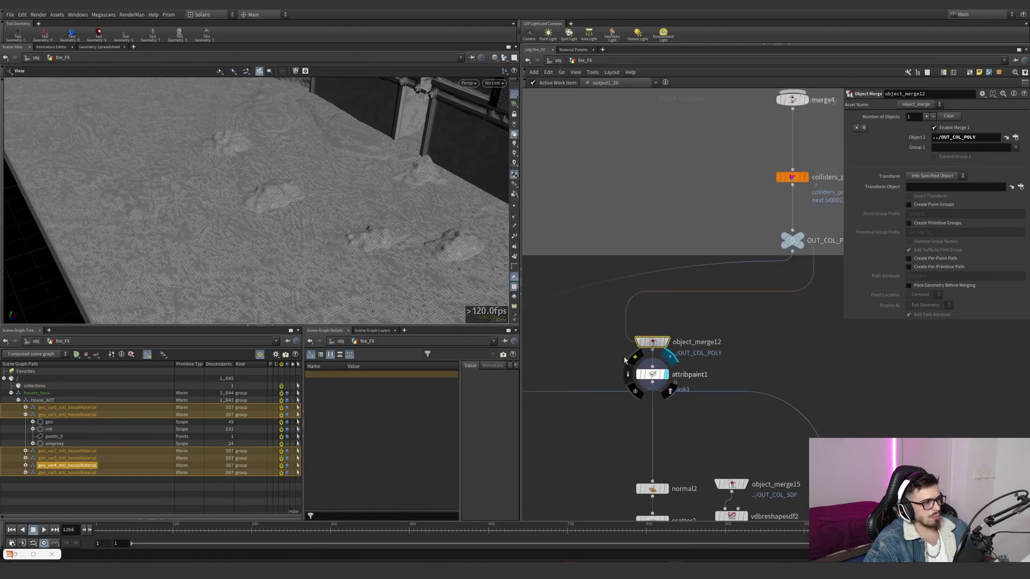
click(652, 375)
key(Return)
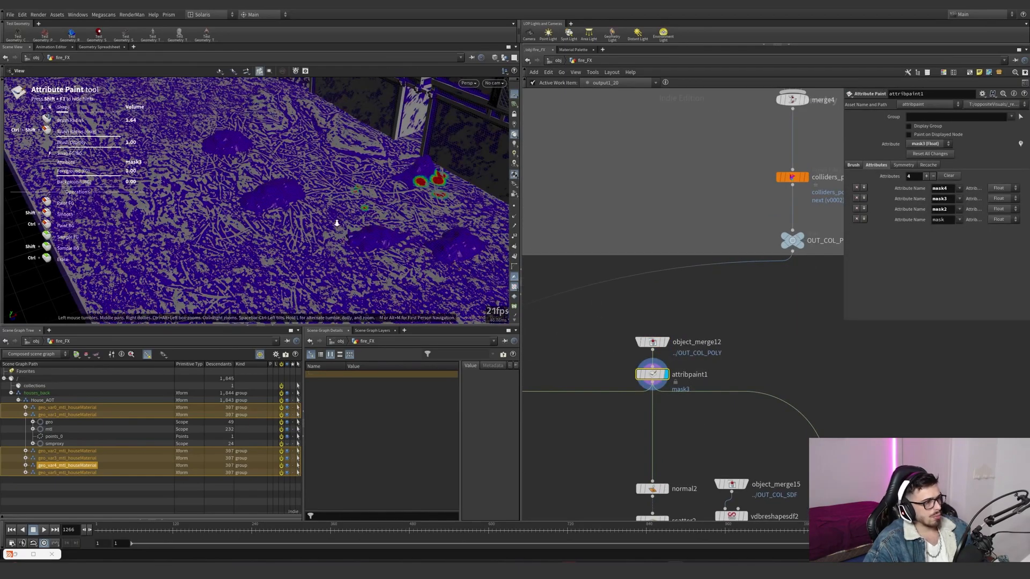
- Switch attribpaint1's painted attribute through mask4, mask3, mask2 and mask to compare the painted source areas
click(93, 70)
click(97, 81)
click(100, 72)
click(105, 76)
click(92, 70)
click(92, 95)
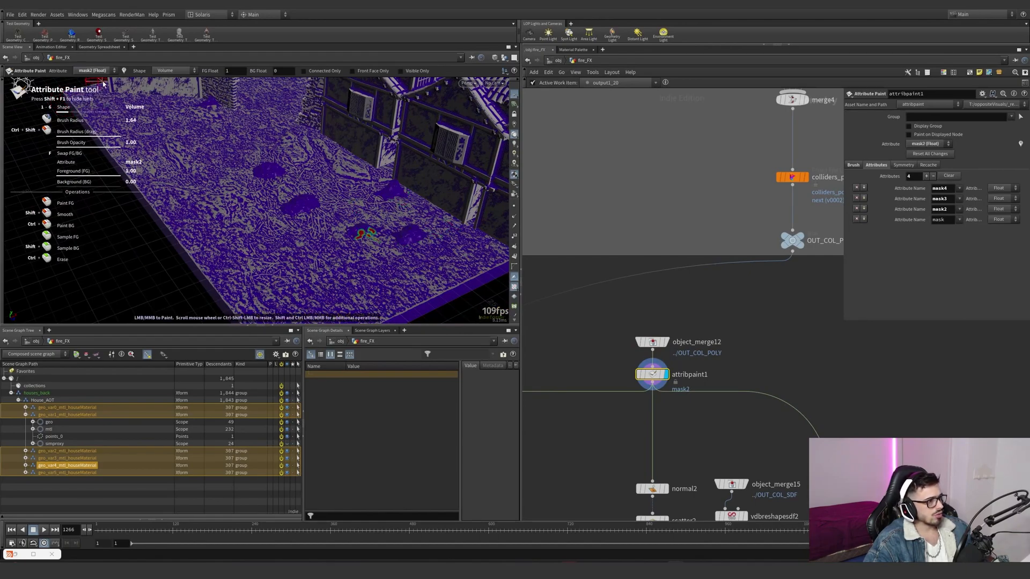
click(92, 70)
click(95, 102)
alt+drag(299, 196, 268, 195)
scroll(720, 336, down, 6)
middle_drag(673, 380, 667, 377)
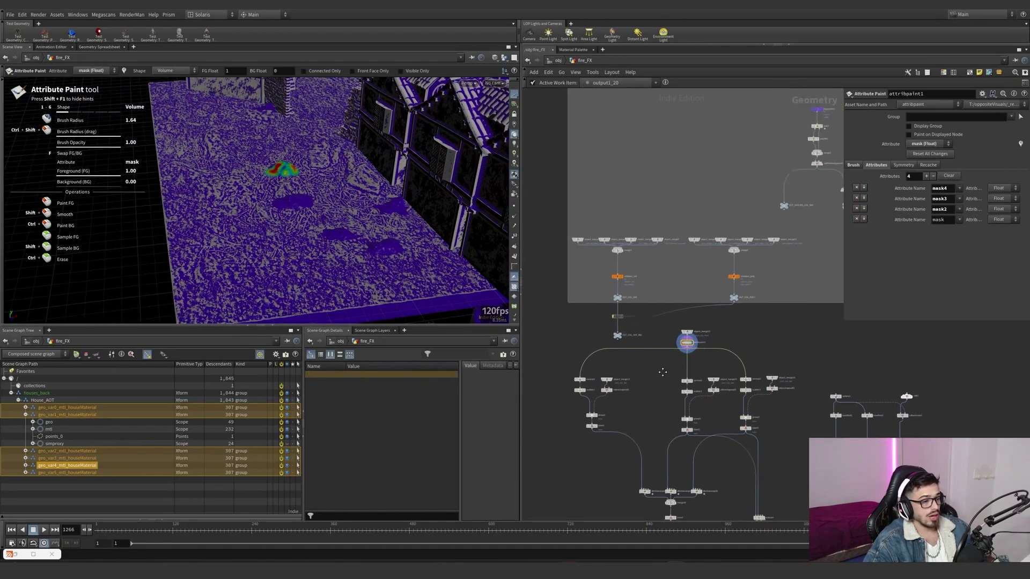
- Display the scatter nodes fed by attribpaint1, ending on scatter3, and check which mask drives each Density Attribute
scroll(668, 378, up, 8)
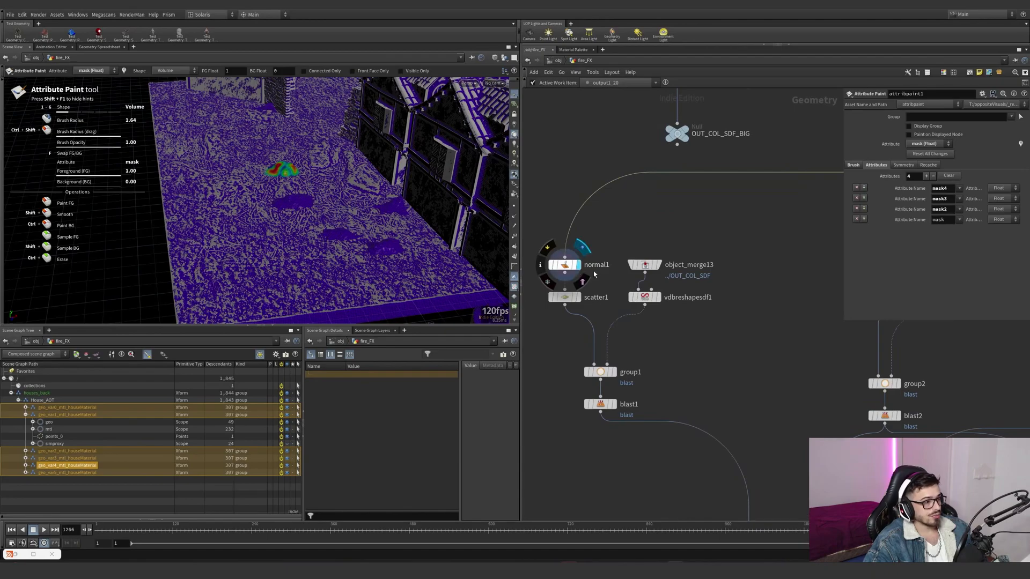
click(564, 265)
click(579, 296)
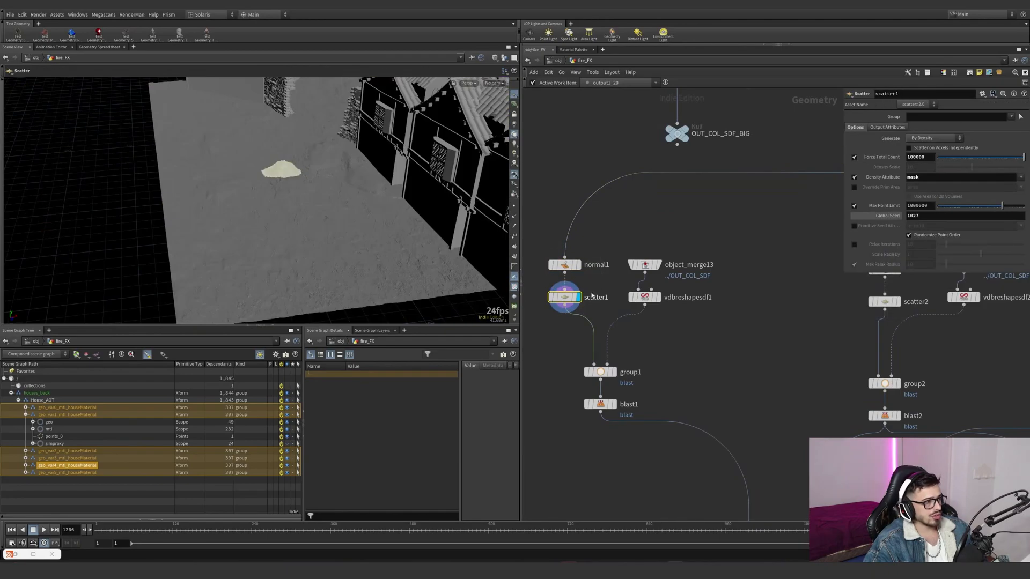
double_click(930, 178)
middle_drag(770, 306, 553, 358)
click(802, 318)
click(790, 319)
click(826, 323)
drag(864, 369, 806, 325)
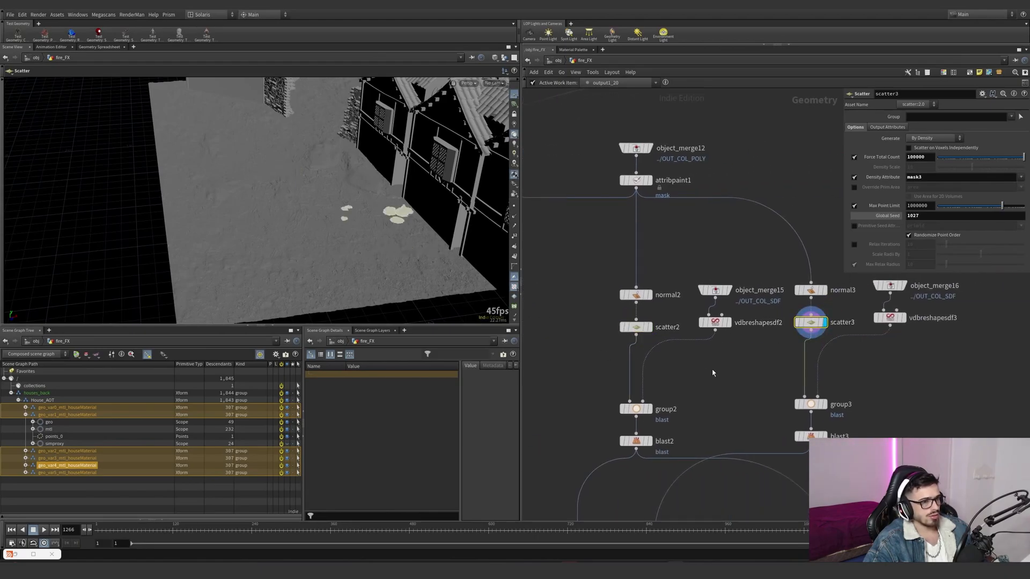
- Display object_merge13's imported OUT_COL_SDF, and the eroded collider from vdbreshapesdf1 beside scatter1
scroll(706, 371, down, 1)
middle_drag(547, 379, 751, 357)
scroll(644, 359, up, 2)
click(686, 226)
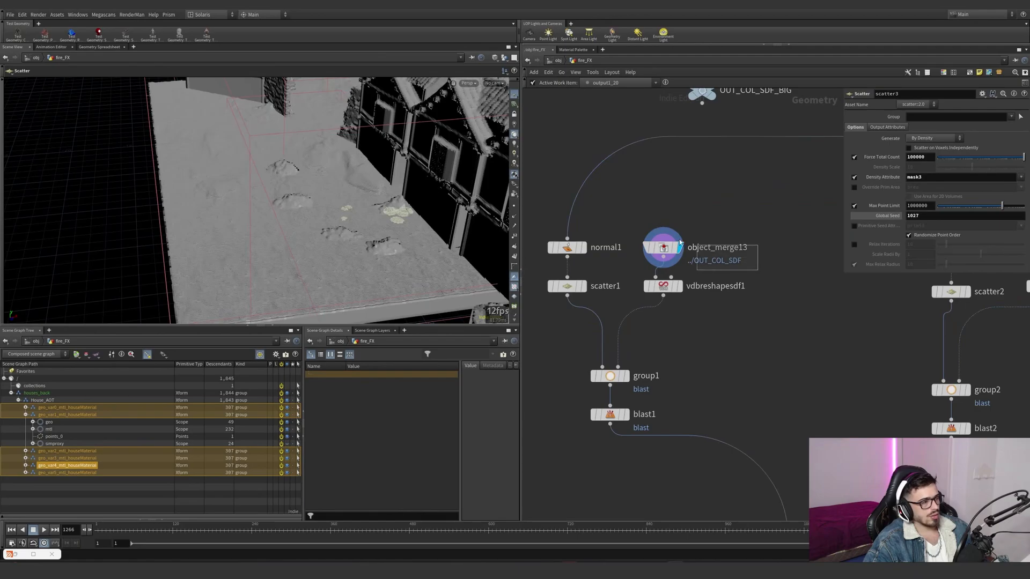
click(664, 248)
click(682, 287)
click(664, 286)
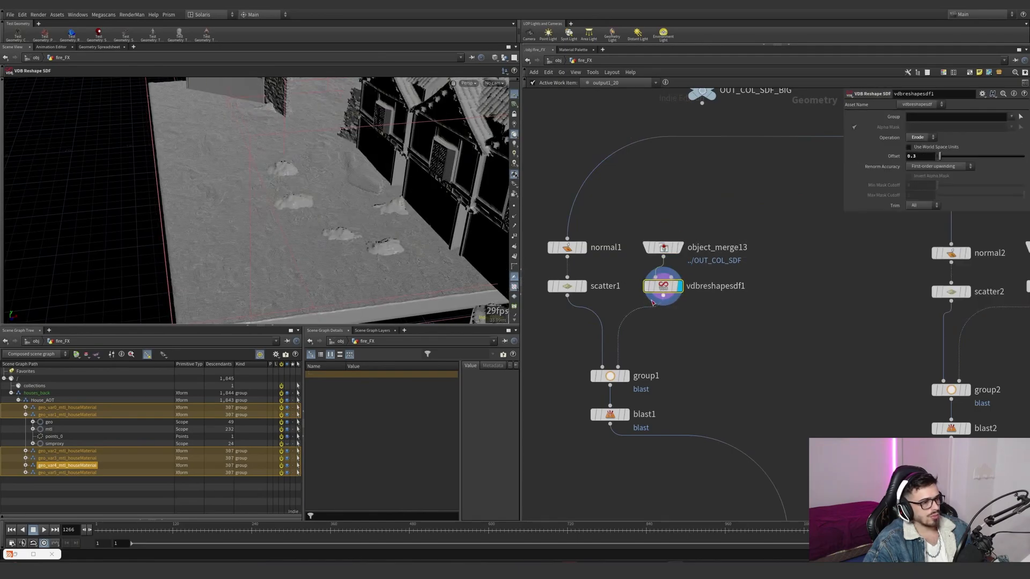
- Examine the eroded SDF collider up close, and display blast1's remaining scattered points on the rubble pile
scroll(409, 226, up, 5)
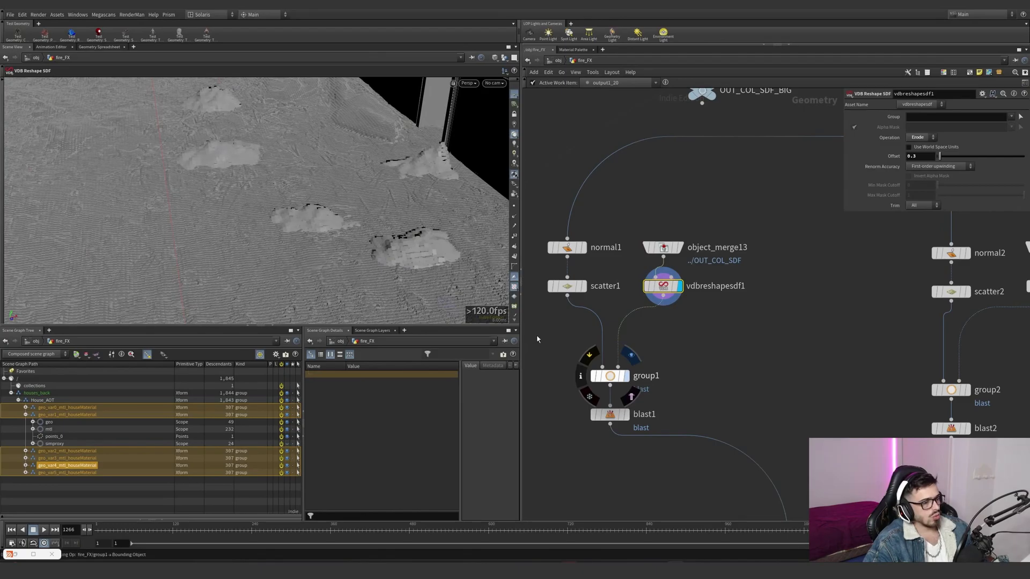
alt+drag(184, 123, 246, 140)
alt+right_drag(246, 140, 349, 227)
alt+drag(350, 228, 370, 262)
click(628, 413)
- Follow the blast1 branch to attribwrangle1, display it, and highlight its class assignment expression
scroll(740, 472, down, 2)
middle_drag(741, 473, 574, 269)
scroll(628, 387, up, 1)
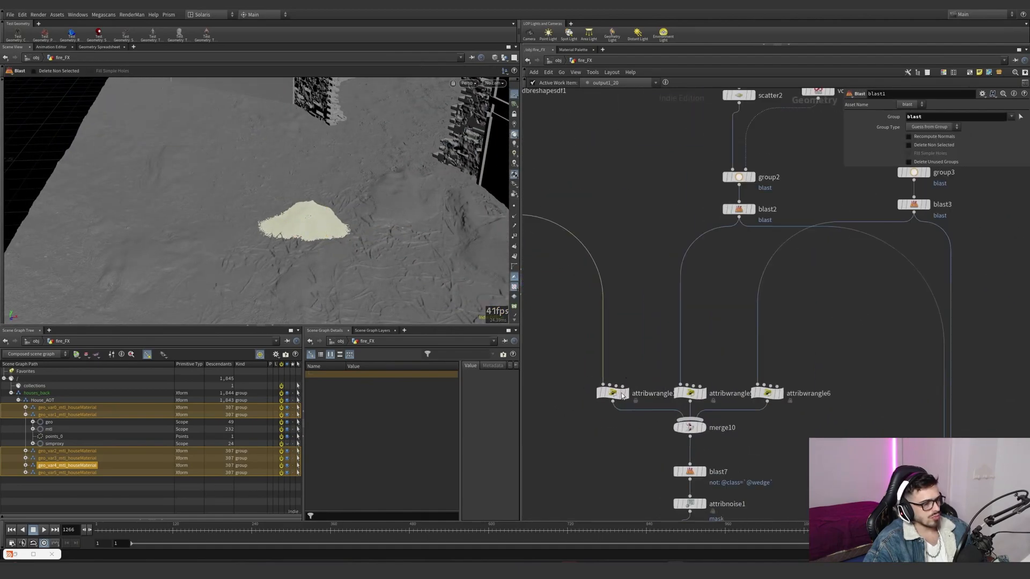
click(622, 395)
scroll(667, 330, down, 3)
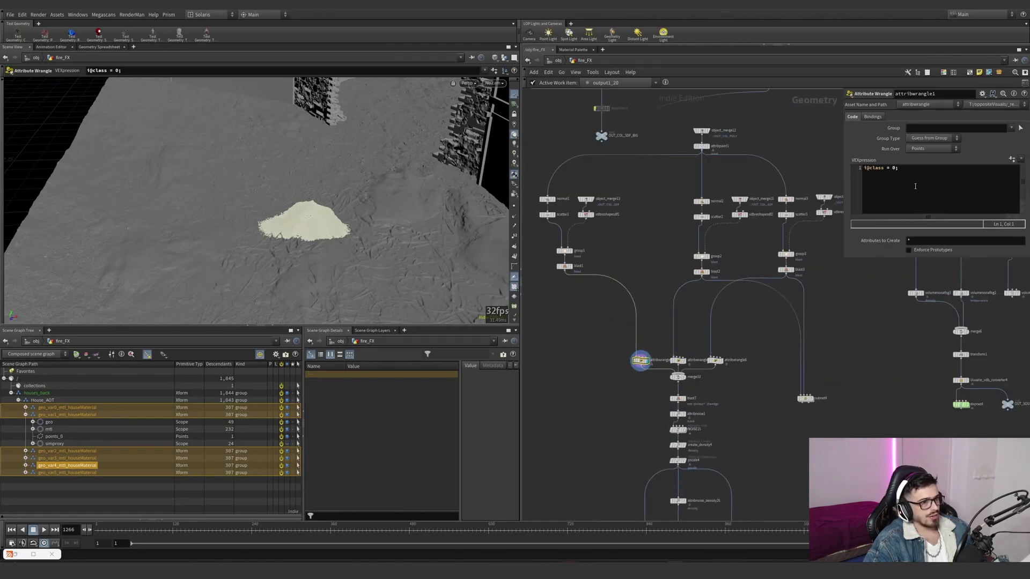
drag(899, 168, 855, 169)
- Display attribwrangle5 and attribwrangle6 to compare their class values, closing the autosave dialog without saving
scroll(691, 359, up, 2)
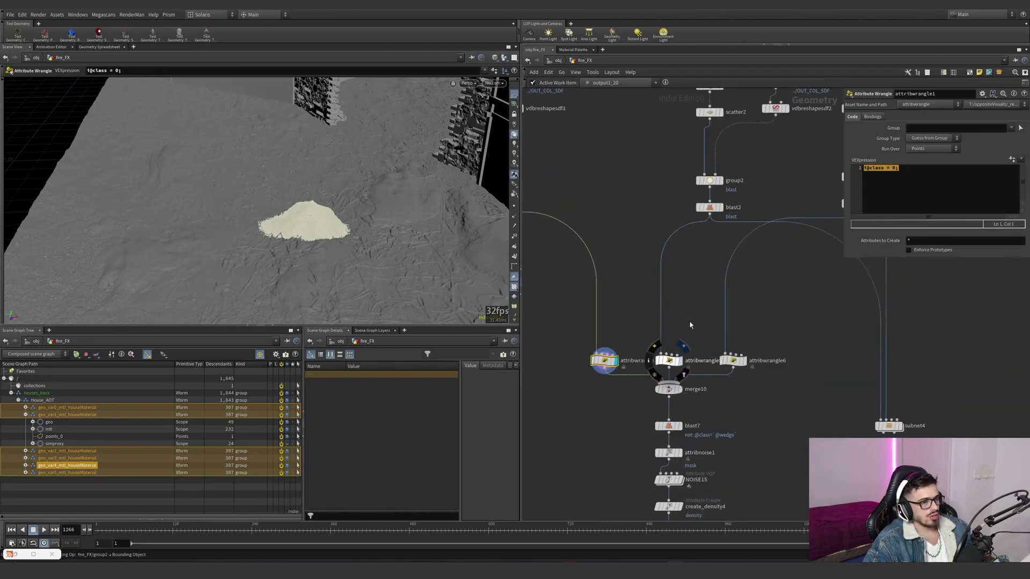
click(682, 347)
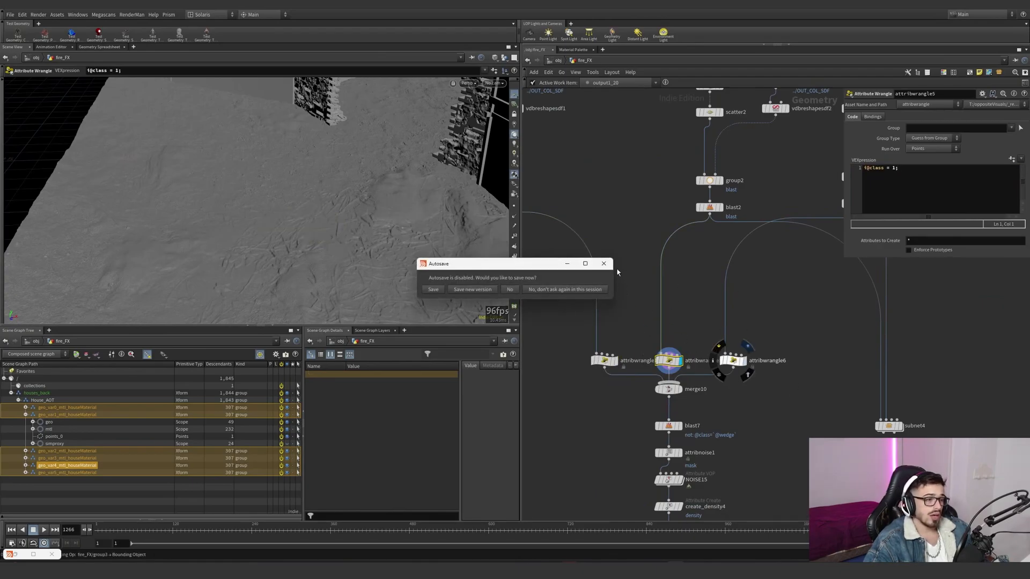
click(604, 264)
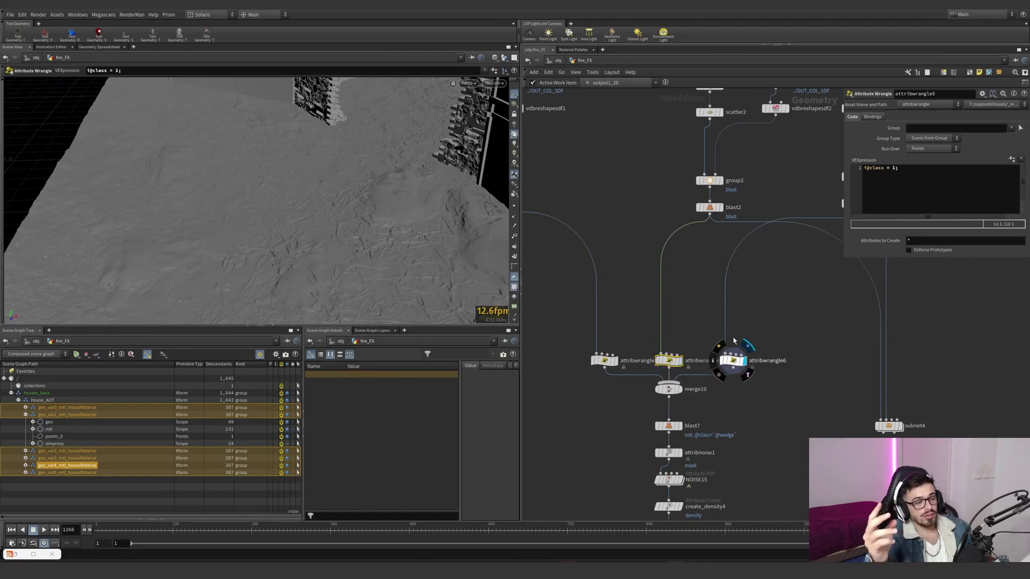
click(726, 359)
alt+right_drag(300, 268, 134, 266)
alt+drag(133, 267, 272, 215)
alt+right_drag(272, 215, 203, 158)
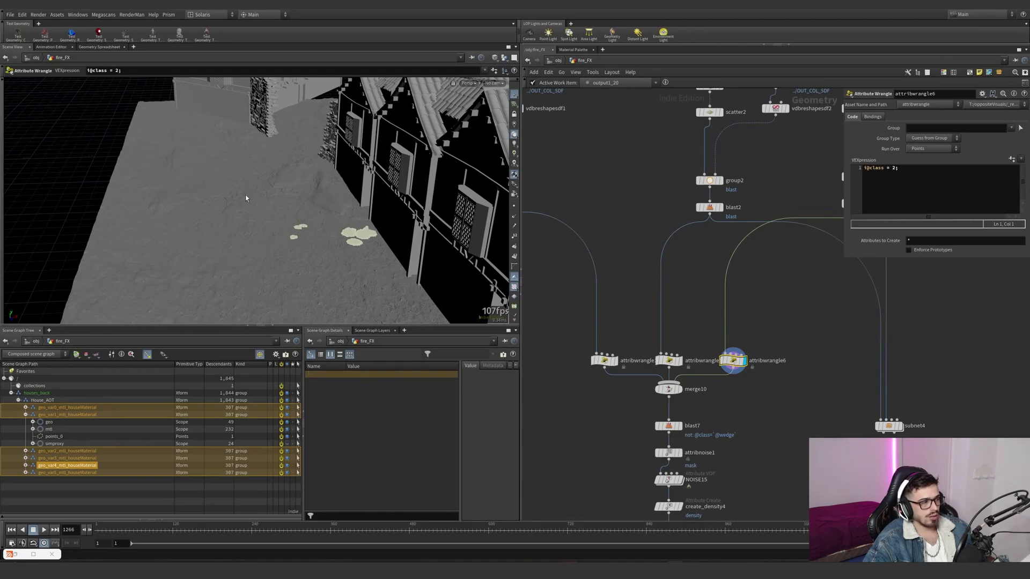
- Display merge10's combined sources, and blast7 to check its class-by-wedge filtering expression
middle_drag(718, 421, 712, 368)
scroll(683, 374, up, 2)
click(670, 373)
click(656, 373)
scroll(729, 407, down, 4)
middle_drag(729, 407, 713, 353)
scroll(714, 353, up, 3)
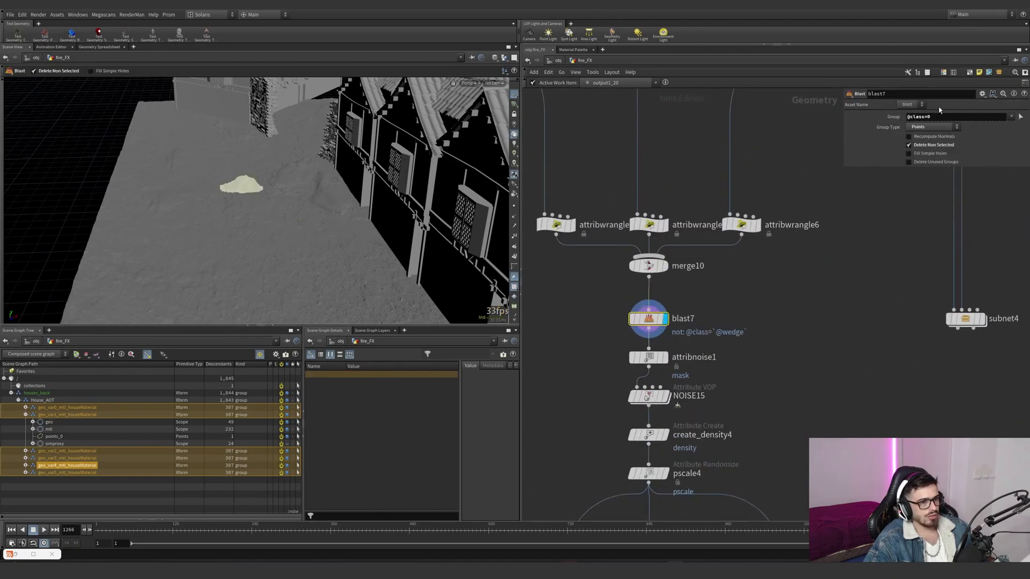
- Follow the source network from blast7 through axiom_solver2, and select the fires file cache
scroll(791, 343, down, 6)
middle_drag(793, 358, 749, 280)
scroll(718, 429, up, 2)
middle_drag(775, 395, 770, 291)
scroll(715, 414, up, 1)
middle_drag(716, 414, 707, 367)
mouse_move(661, 431)
mouse_down()
mouse_move(674, 411)
mouse_move(653, 425)
mouse_up()
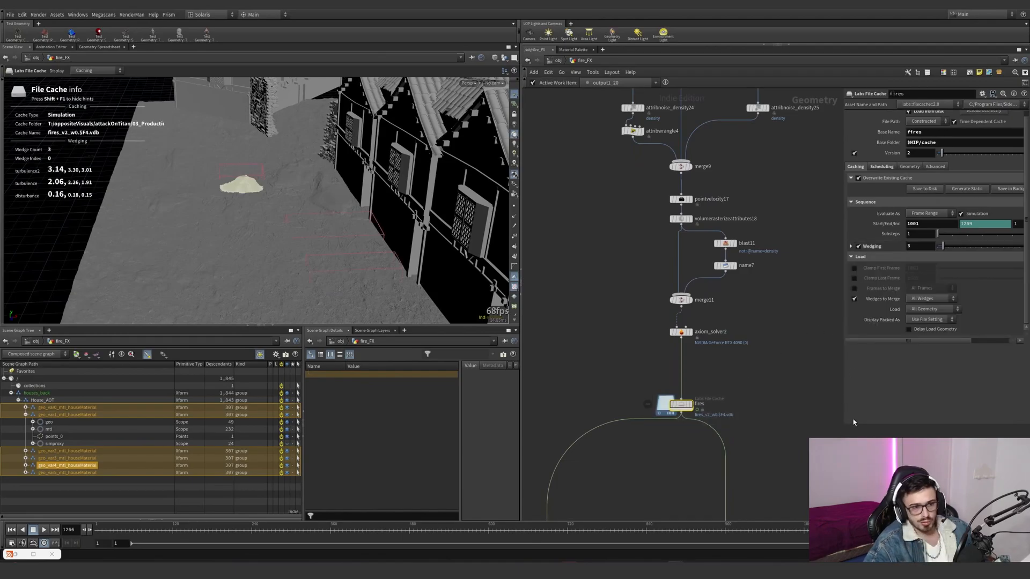
- Enlarge the fires cache's parameter pane, expand the Wedging settings, and examine the wedge count and the turbulence2, turbulence and disturbance attributes
click(959, 191)
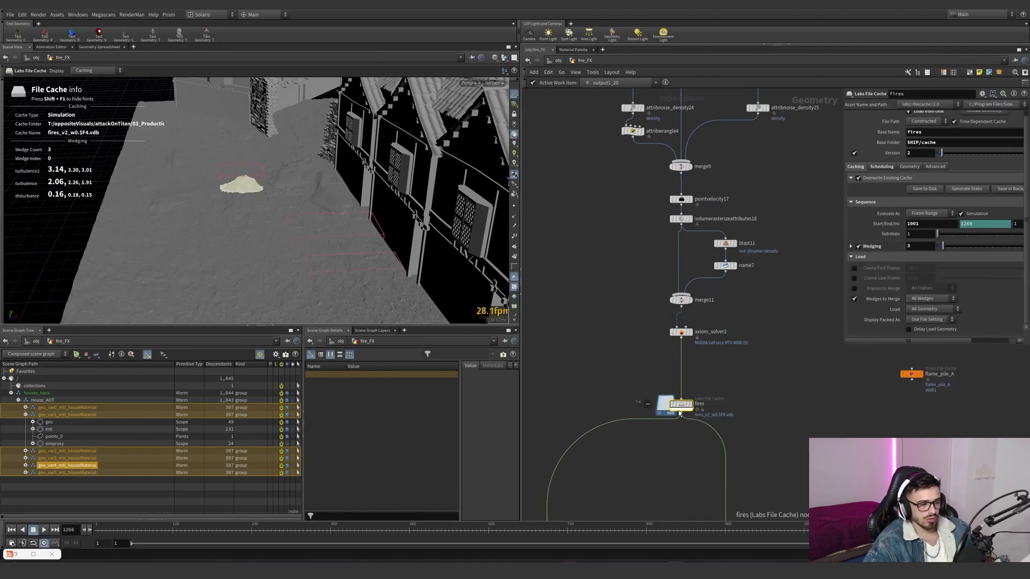
drag(845, 349, 767, 485)
click(776, 252)
drag(820, 272, 818, 274)
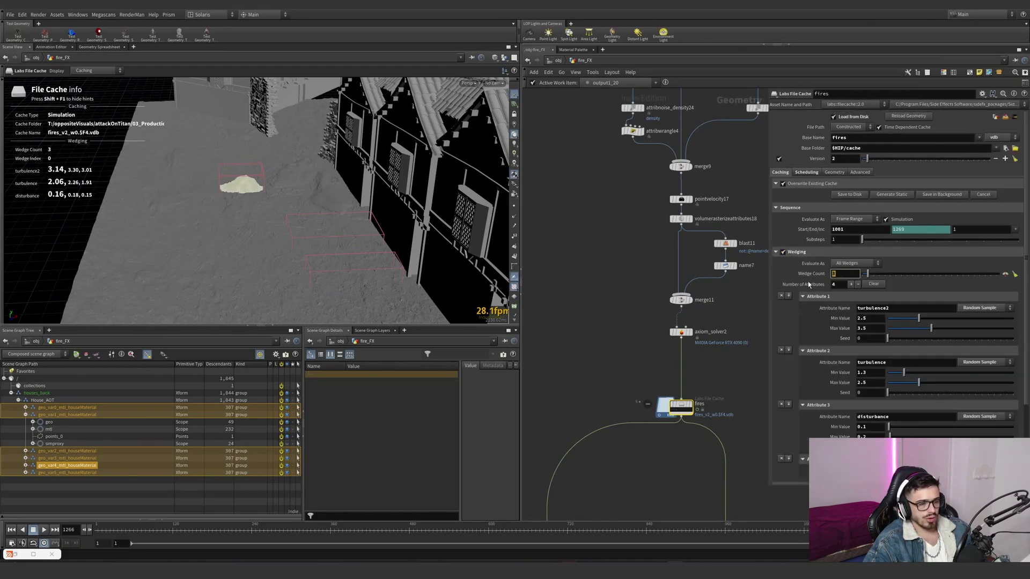
middle_drag(727, 373, 710, 340)
scroll(826, 407, down, 1)
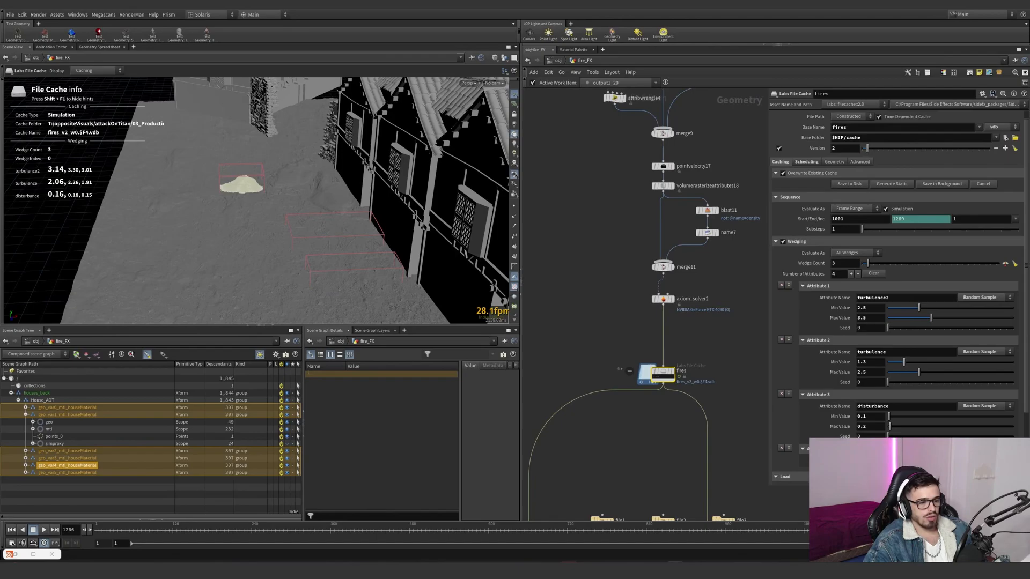
double_click(893, 299)
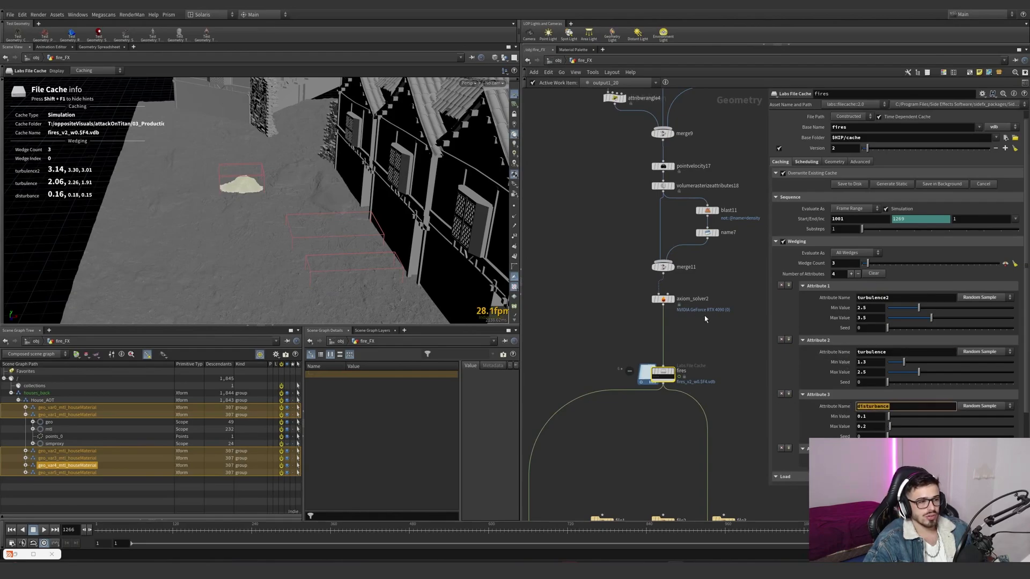
- Return to attribnoise1 below blast7, display it, and visualize its mask attribute on the rubble pile's points up close
scroll(669, 472, down, 4)
scroll(636, 233, up, 5)
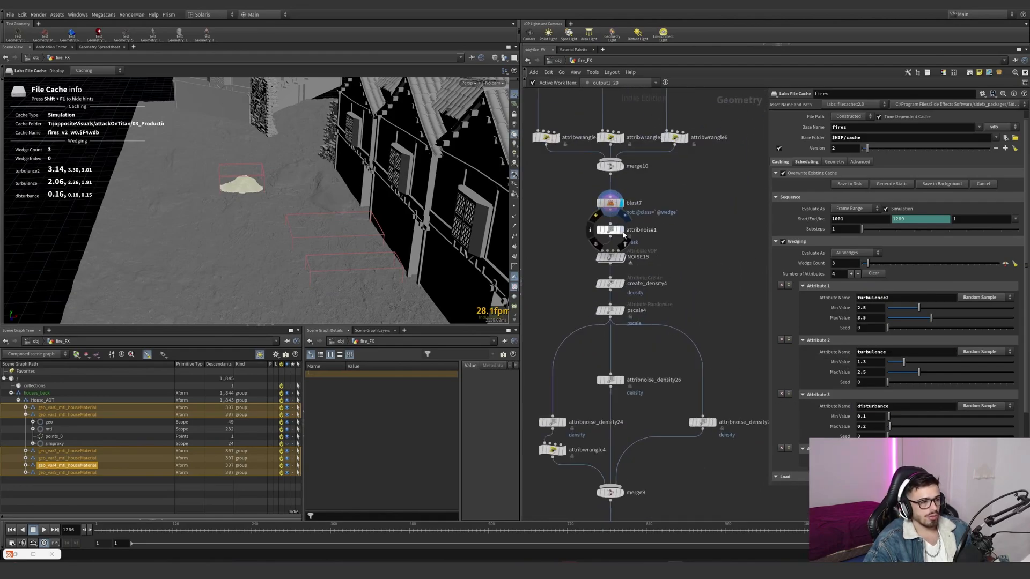
click(622, 229)
click(591, 230)
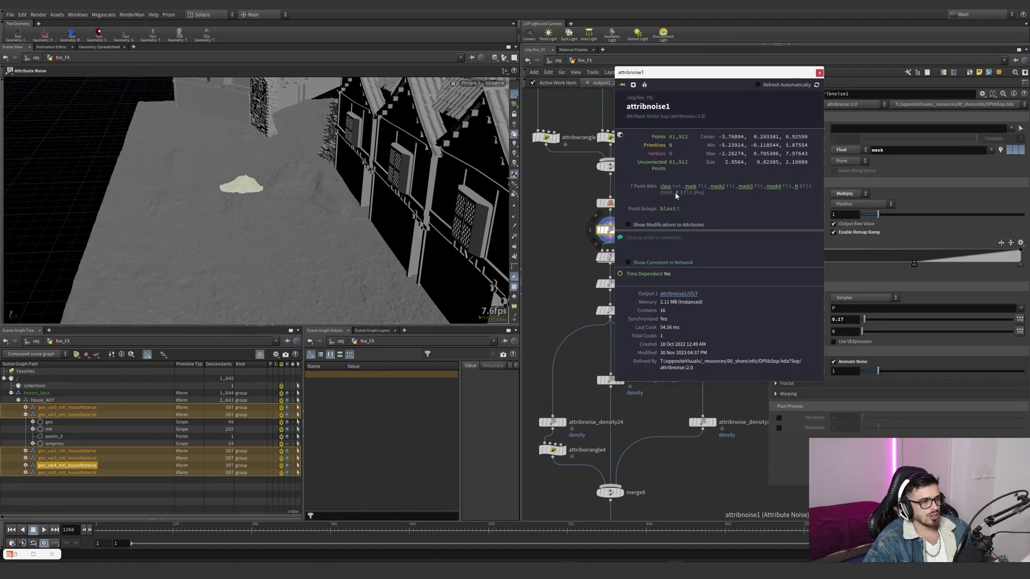
click(691, 187)
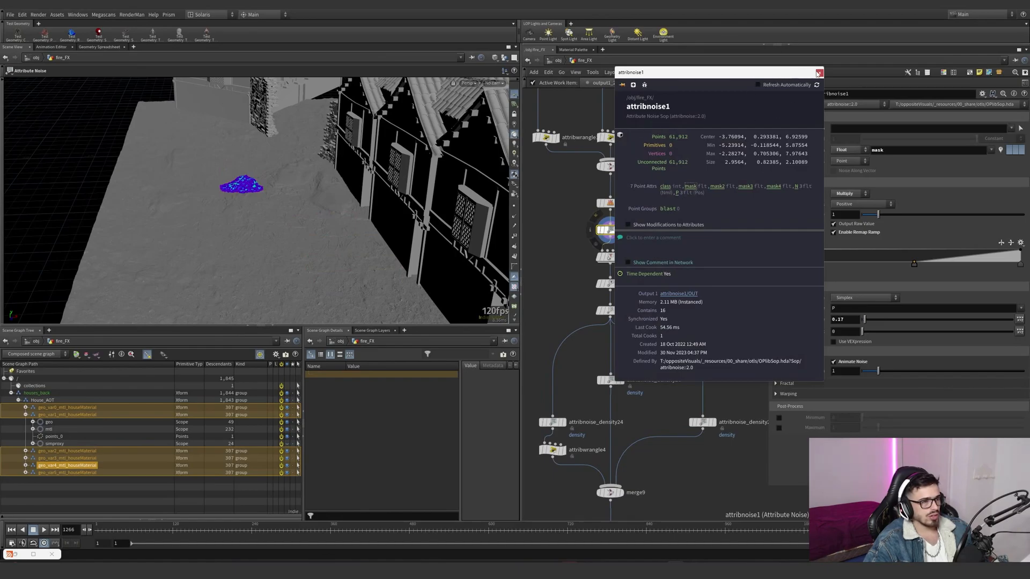
click(818, 73)
scroll(375, 145, up, 8)
scroll(402, 260, up, 3)
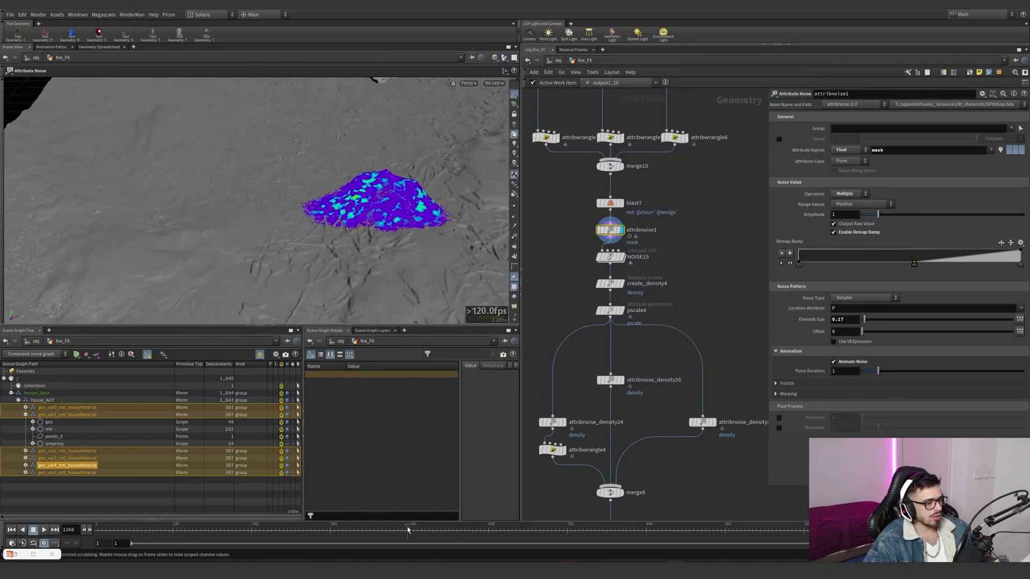
- Display the NOISE15 Attribute VOP, look through its internal node network, and return to fire_FX
click(610, 257)
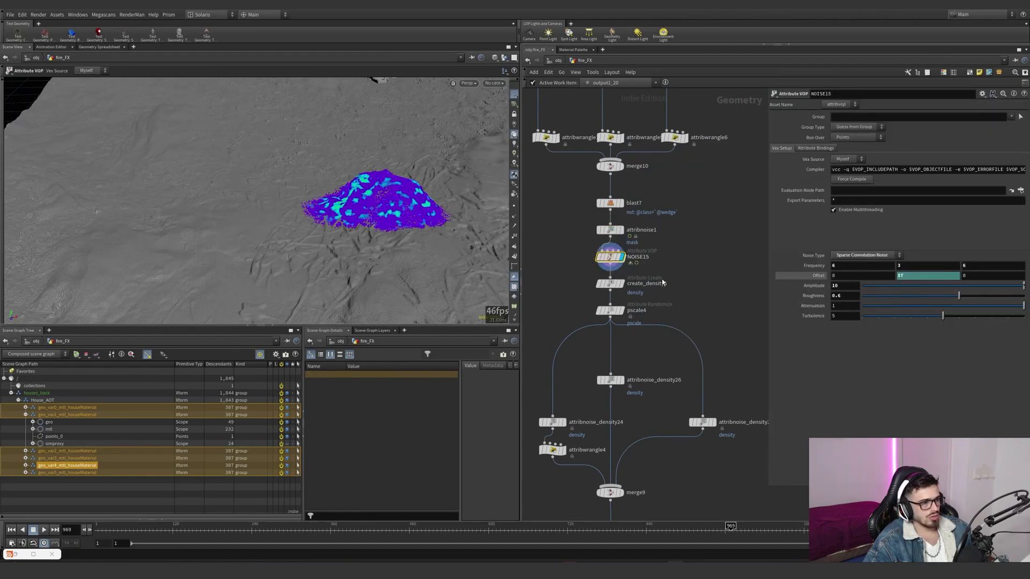
double_click(611, 257)
middle_drag(678, 318, 455, 340)
scroll(630, 343, down, 1)
middle_drag(630, 342, 697, 331)
click(584, 61)
scroll(516, 298, down, 5)
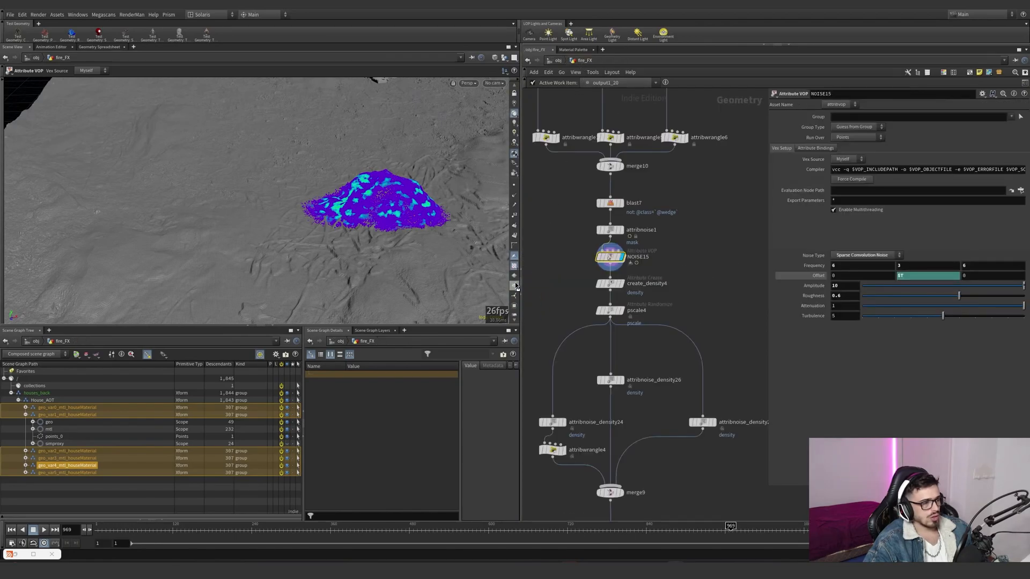
- Hide the mask visualization to see NOISE15's point colours, and trace turbnoise2's connection to the geometry output inside the VOP
click(517, 280)
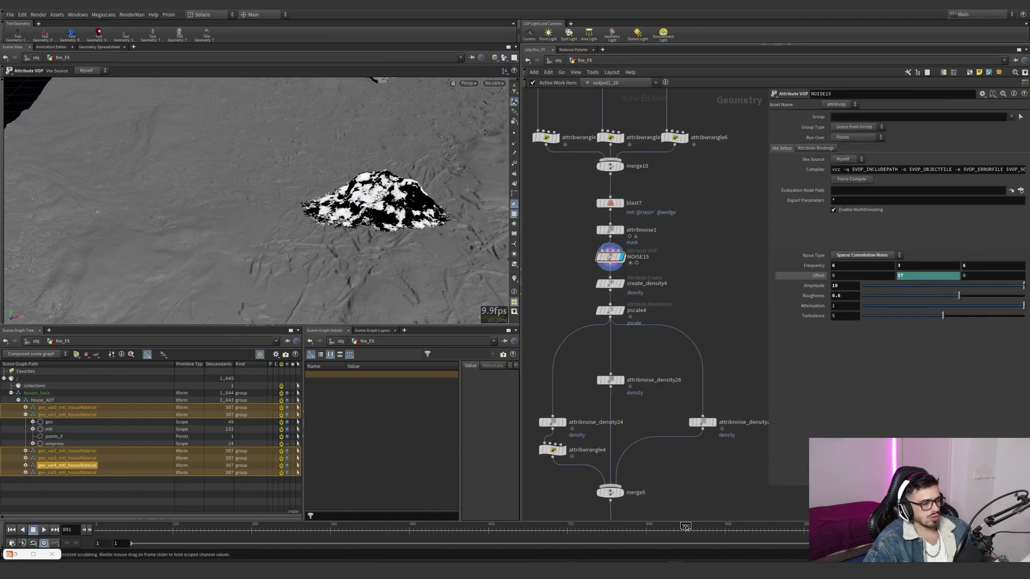
double_click(610, 259)
drag(558, 336, 642, 218)
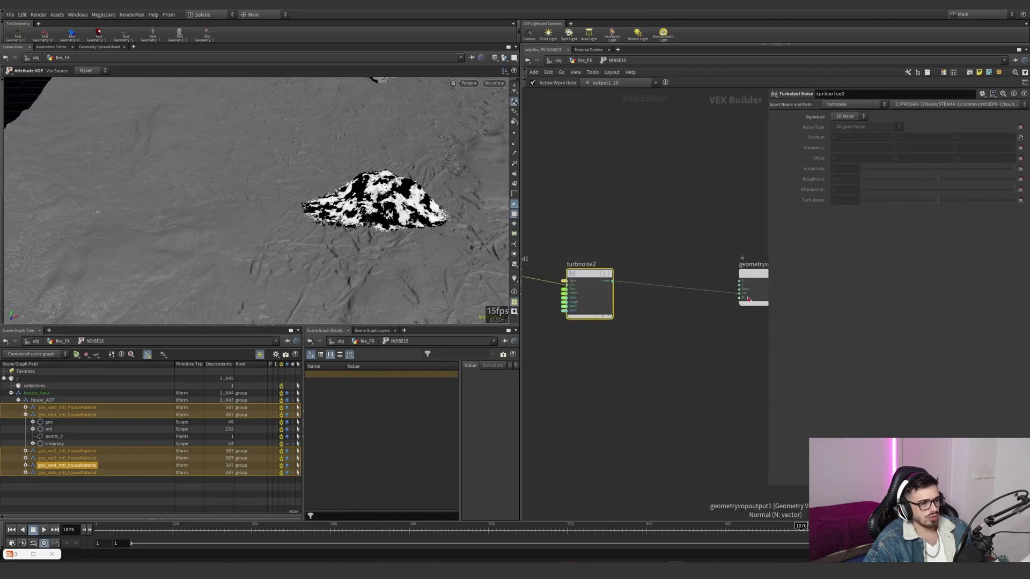
click(584, 60)
- Display create_density4 and pscale4 to check their attribute settings, and visualize pscale on the source points
click(612, 284)
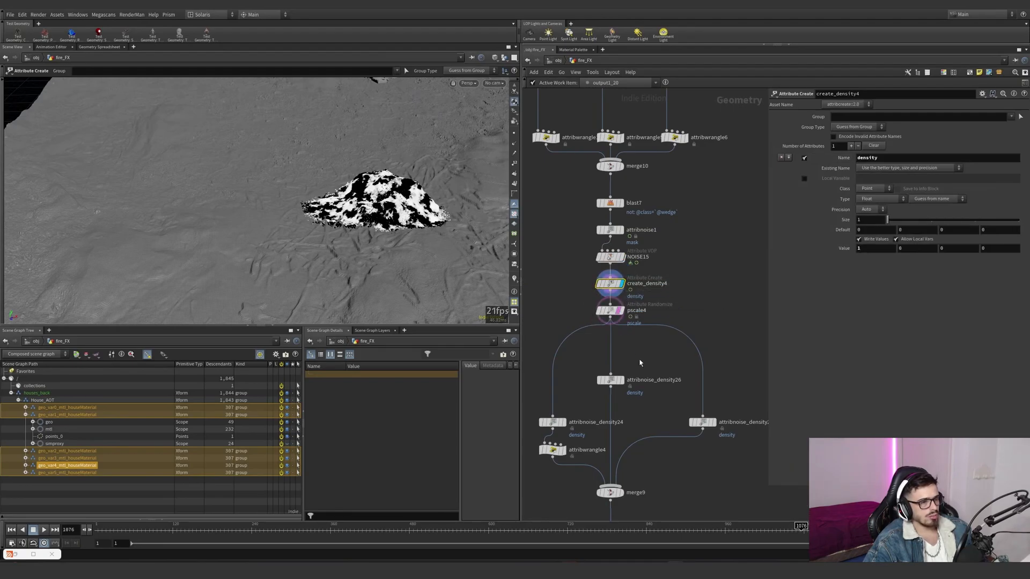
click(617, 311)
click(622, 311)
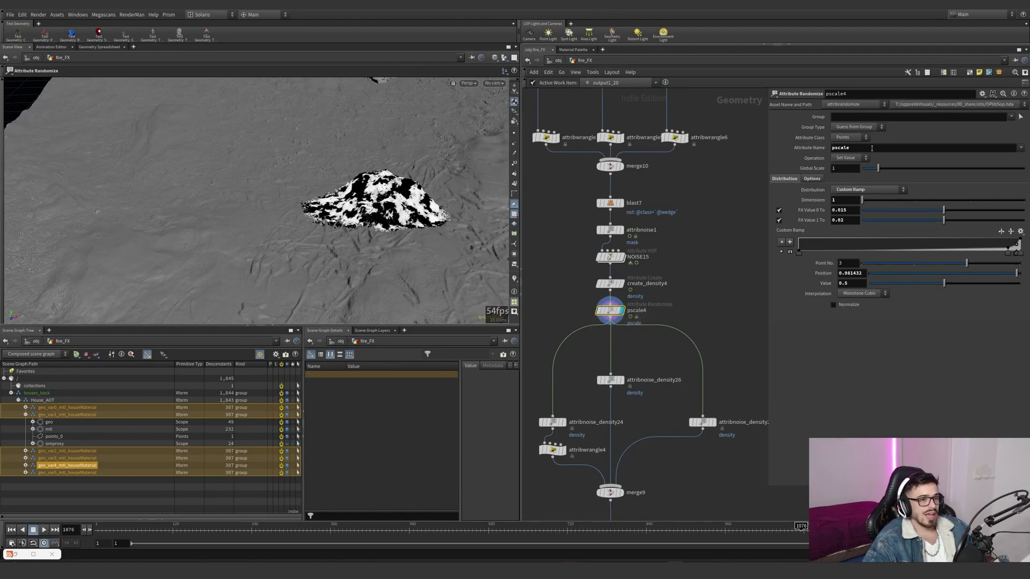
middle_click(617, 308)
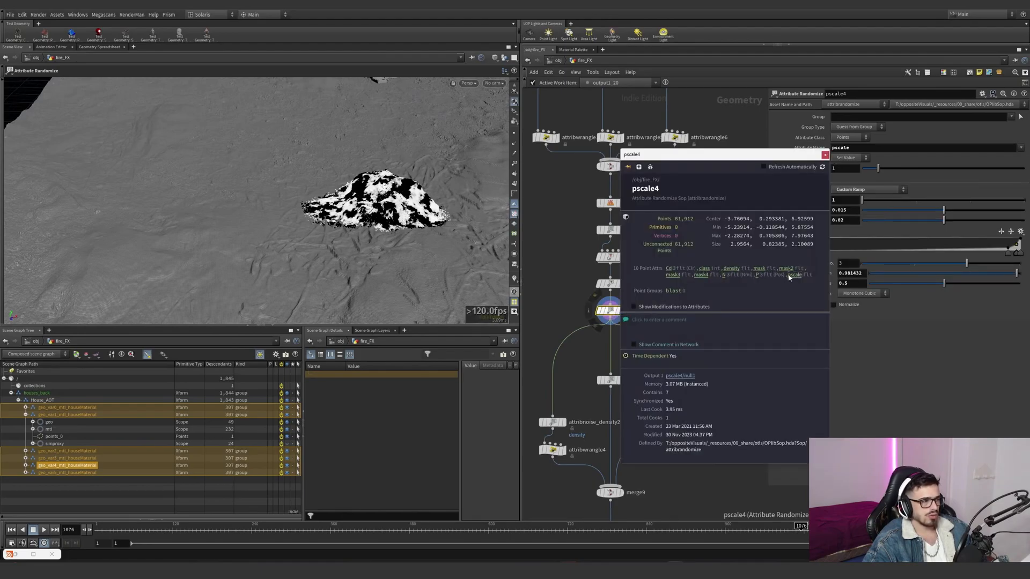
click(513, 281)
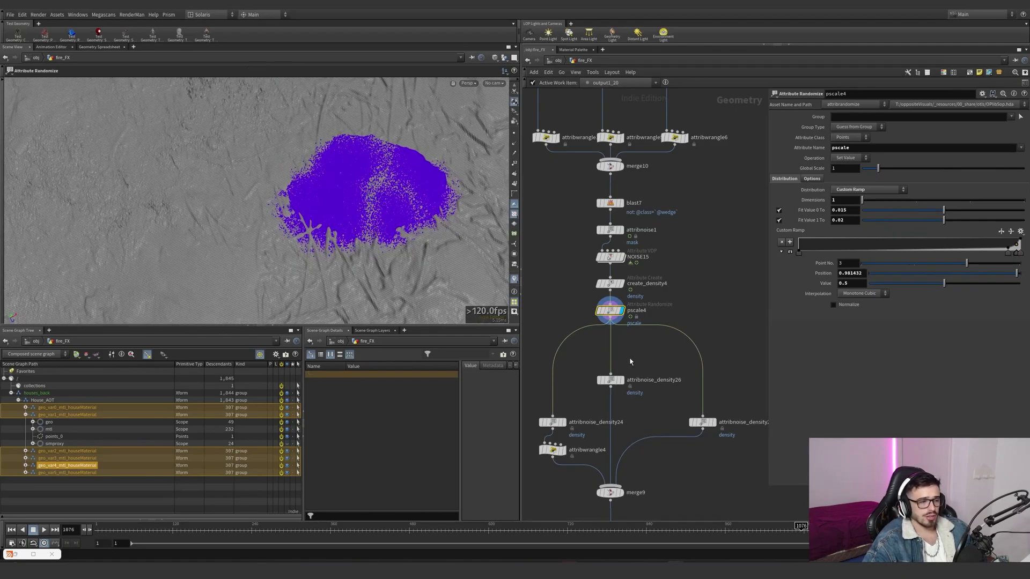
- Display attribnoise_density24 below pscale4 and visualize its density attribute on the source points
middle_drag(639, 362, 649, 327)
click(564, 388)
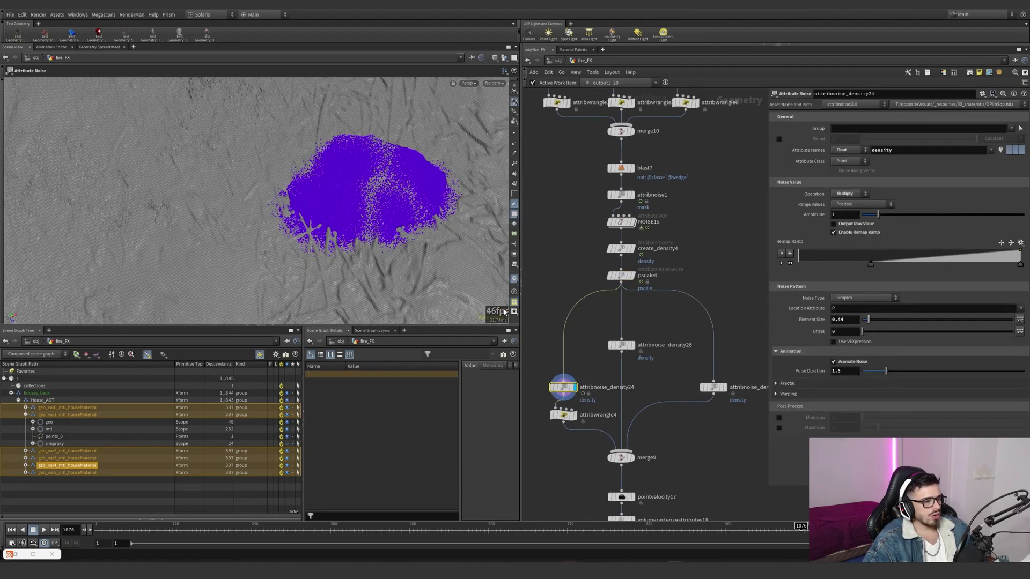
click(515, 281)
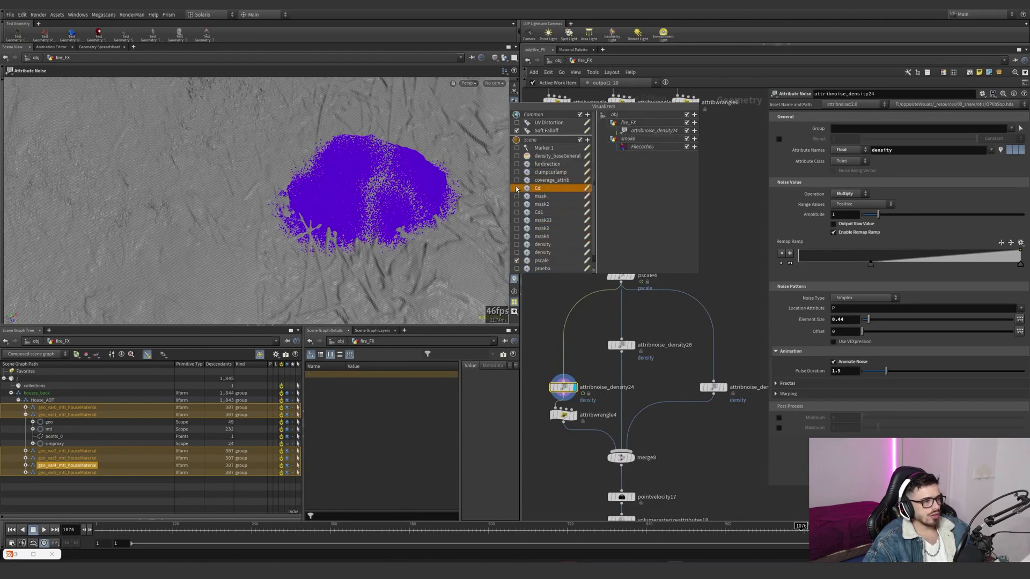
scroll(518, 237, down, 1)
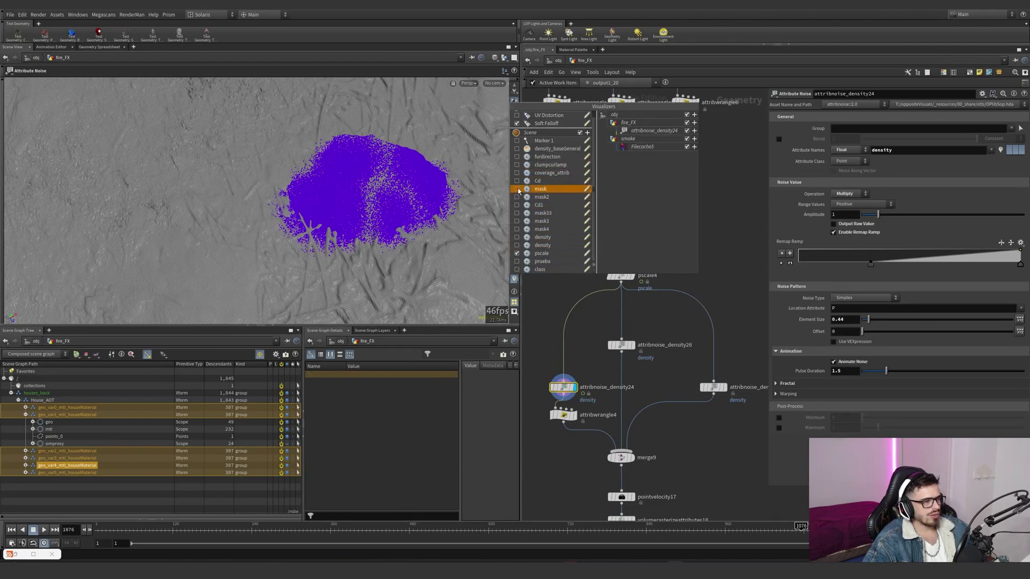
click(516, 238)
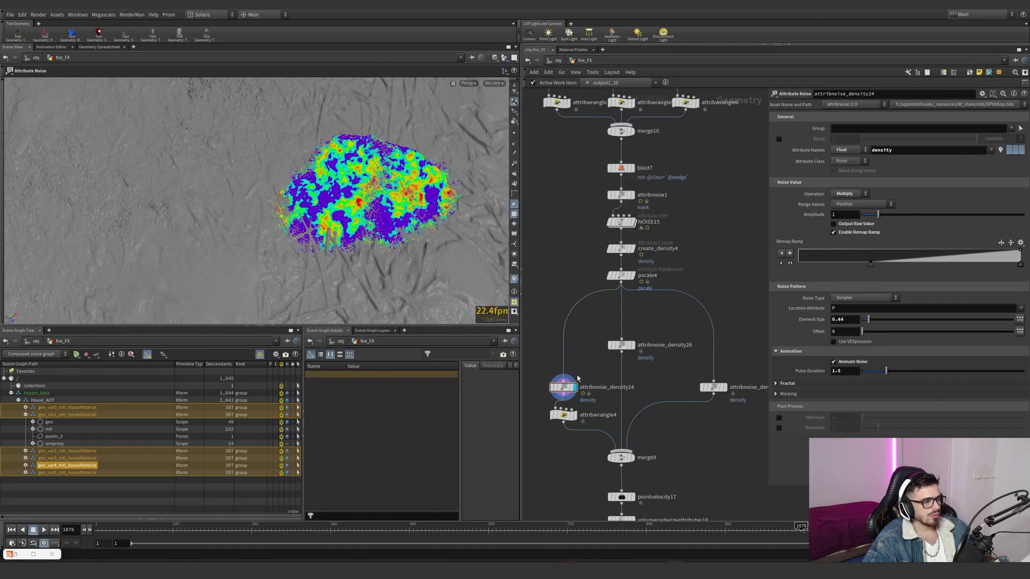
- Compare attribnoise_density24 with create_density4 by toggling the noise's bypass, and scrub the timeline to check its animated density pattern
drag(561, 396, 560, 350)
click(550, 347)
click(550, 347)
click(553, 350)
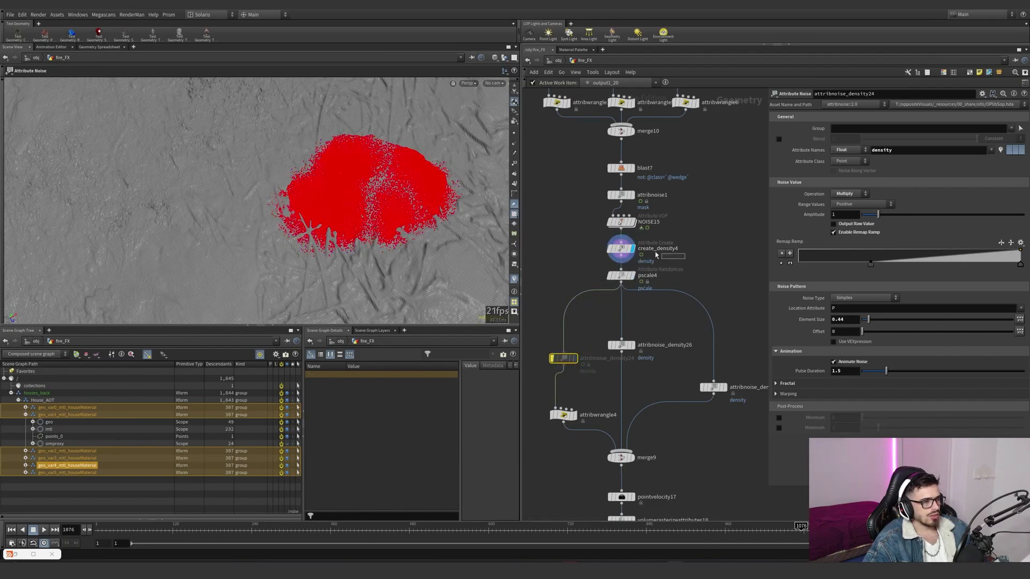
click(621, 249)
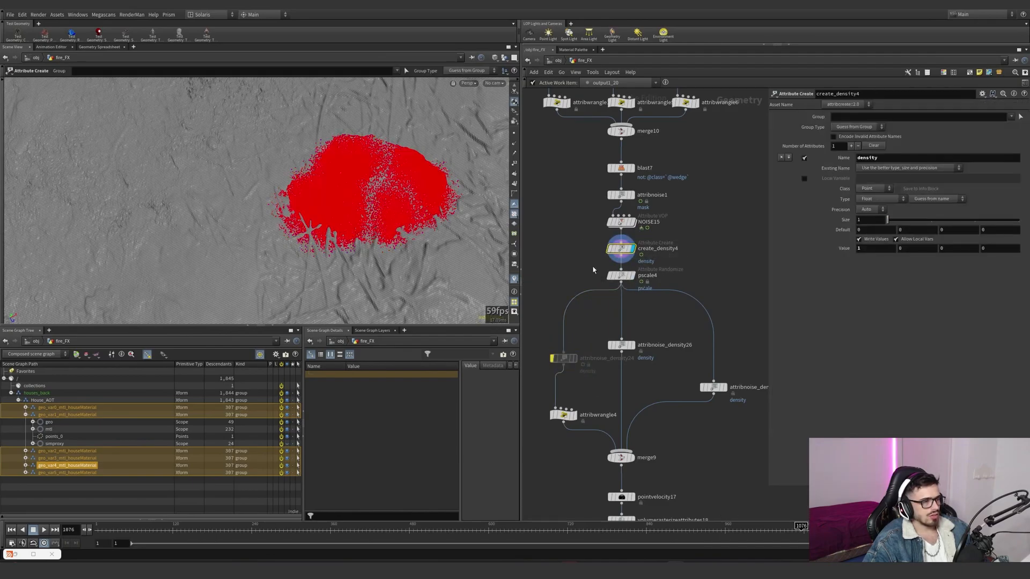
click(553, 359)
click(563, 358)
drag(291, 527, 493, 526)
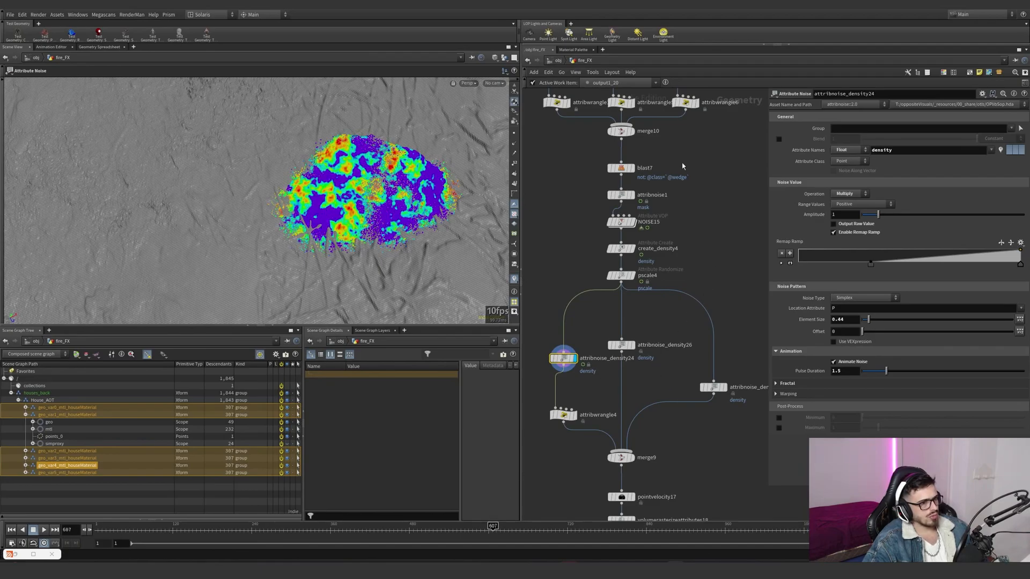
- Display attribwrangle4 to review its density-times-mask expression, and display attribnoise1 with its mask attribute visualized
drag(708, 263, 705, 210)
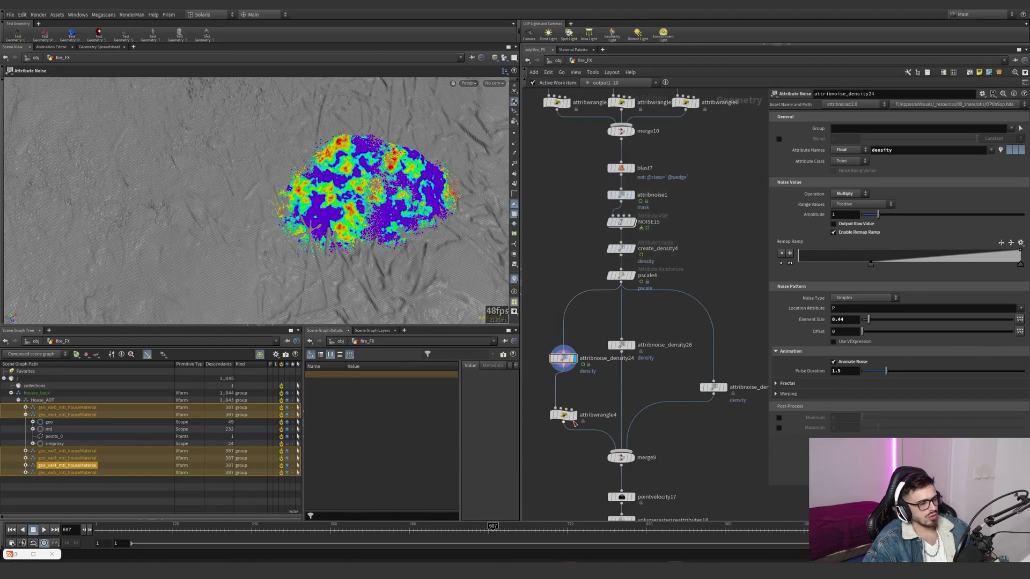
click(573, 416)
click(563, 414)
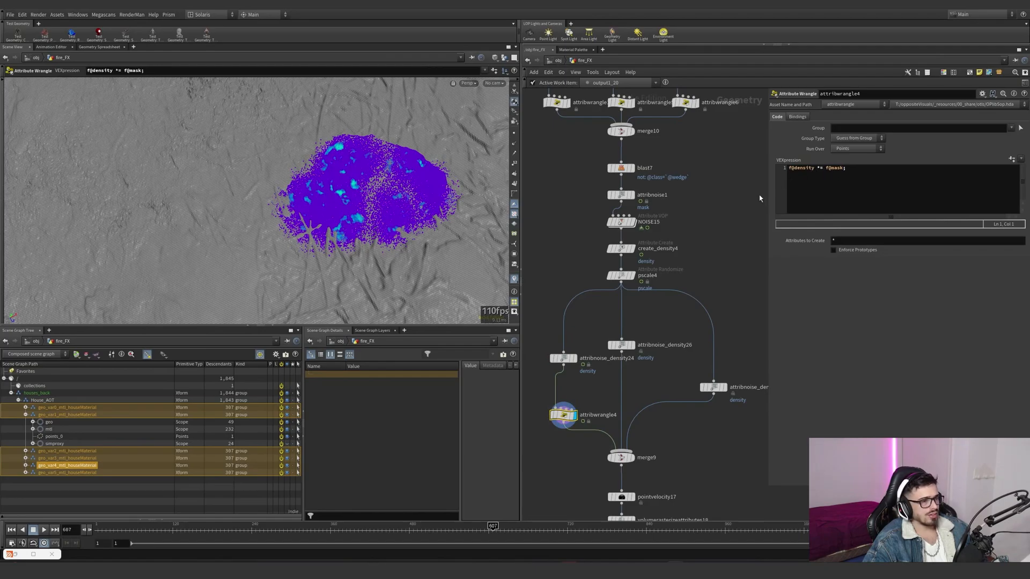
click(622, 194)
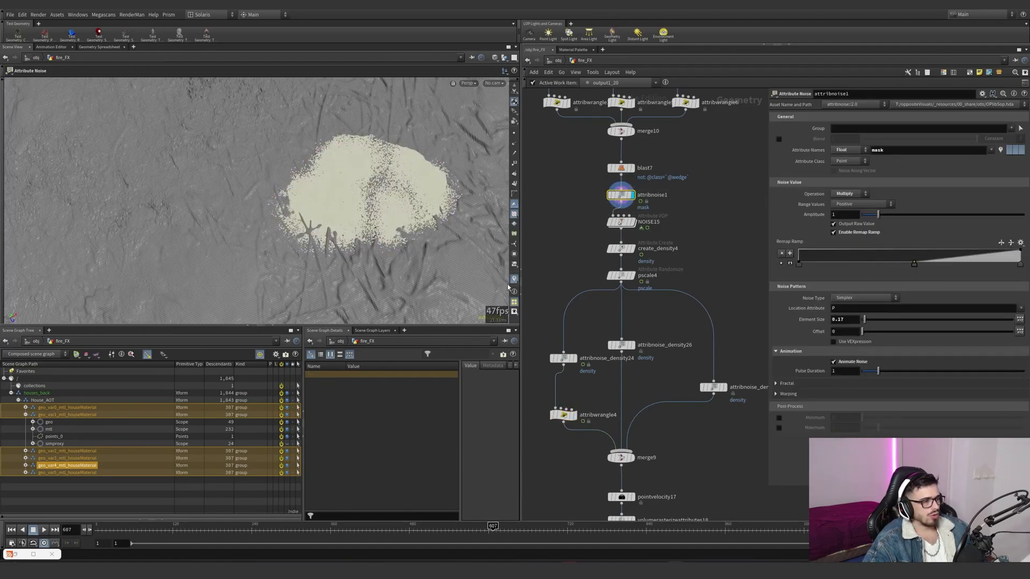
right_click(514, 279)
click(518, 189)
- Compare attribnoise_density24 with attribwrangle4, turn off the mask visualizer, and check the masked density at frame 745
click(569, 358)
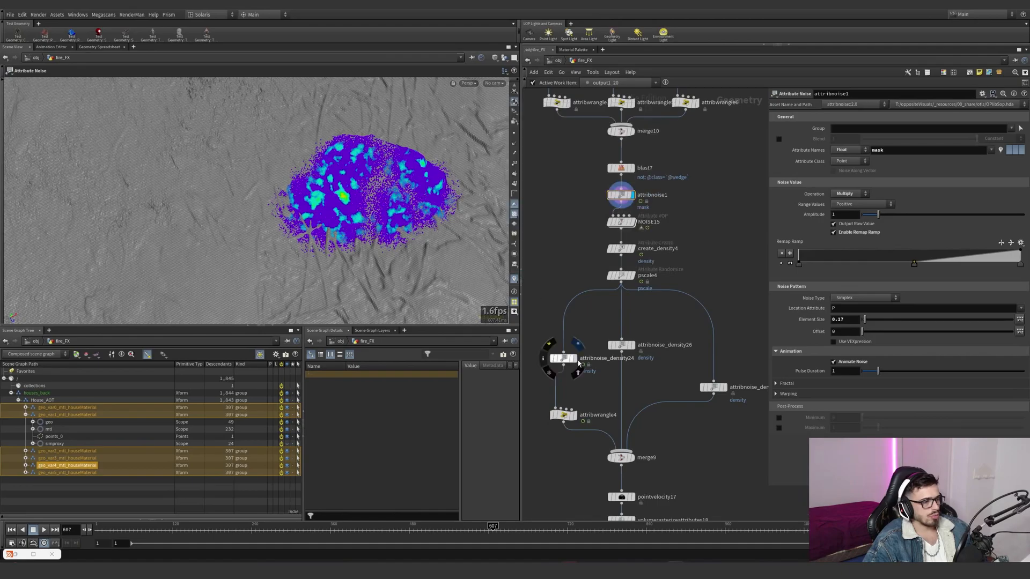
right_click(513, 280)
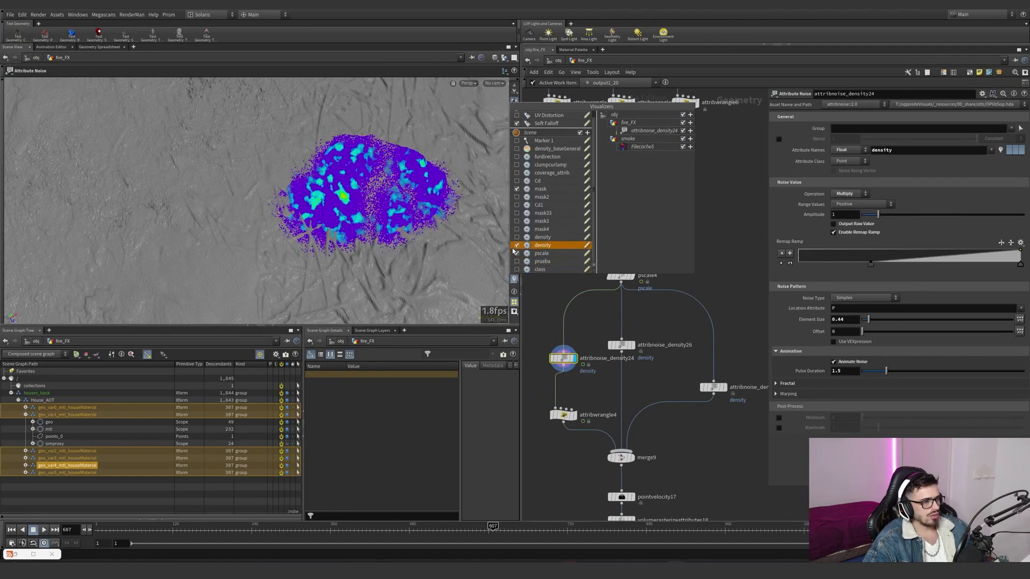
click(516, 189)
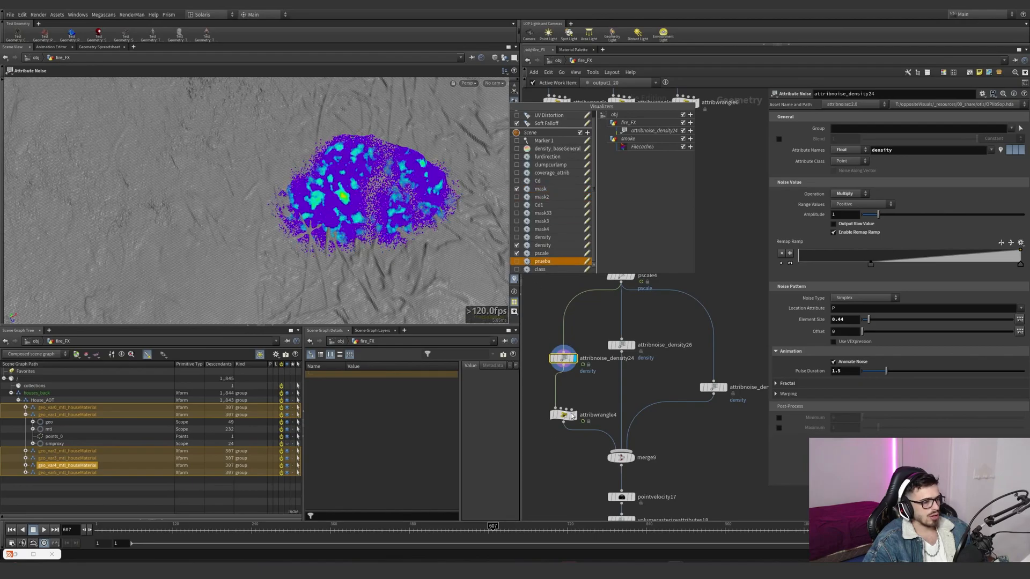
click(575, 415)
click(563, 415)
right_click(514, 280)
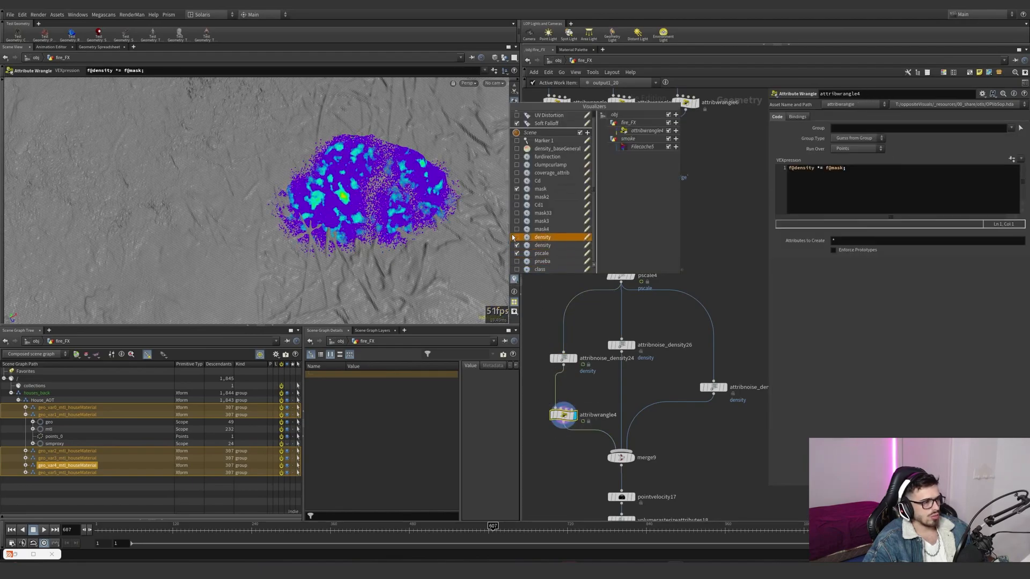
click(517, 189)
click(584, 531)
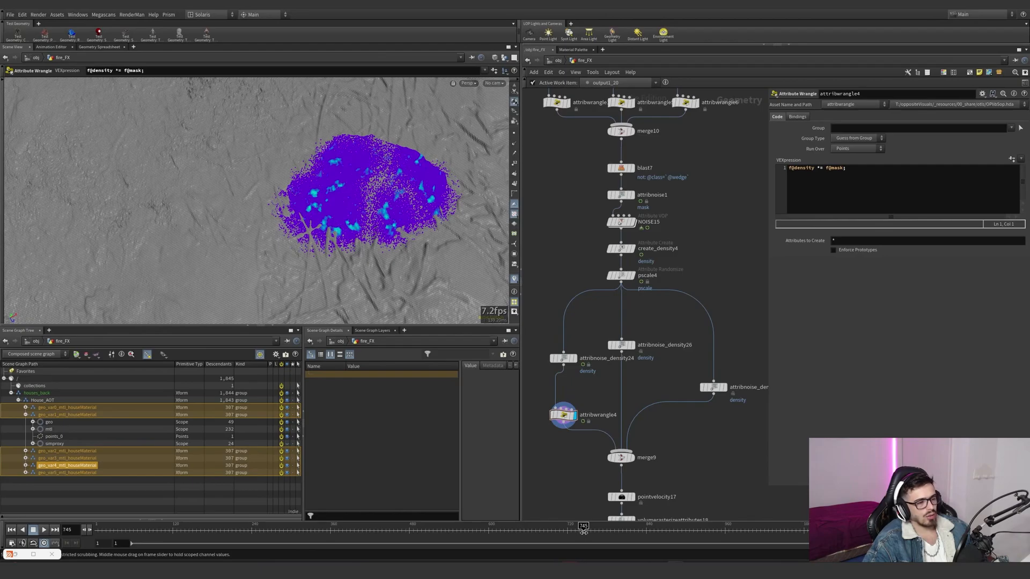
- Compare the density patterns of attribnoise_density26, attribnoise_density24 and attribnoise_density25, briefly testing and undoing a larger Element Size on attribnoise_density26
mouse_move(636, 345)
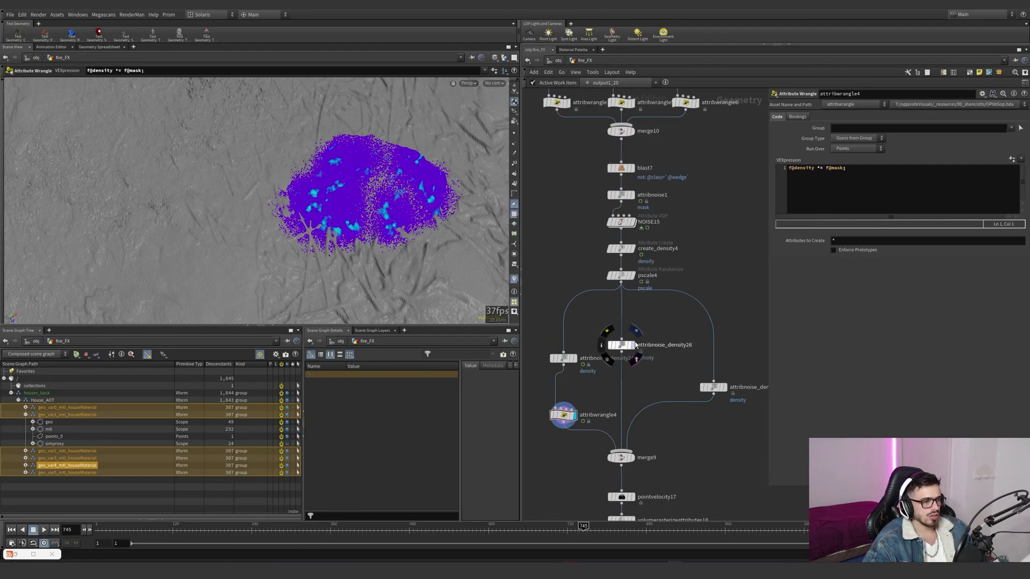
click(632, 346)
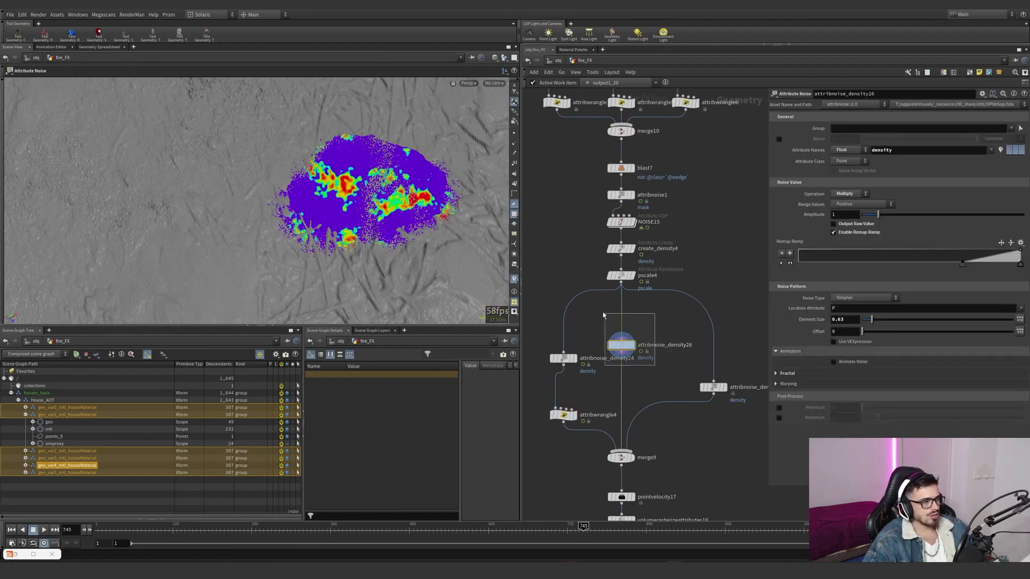
drag(872, 322, 894, 322)
key(ctrl+z)
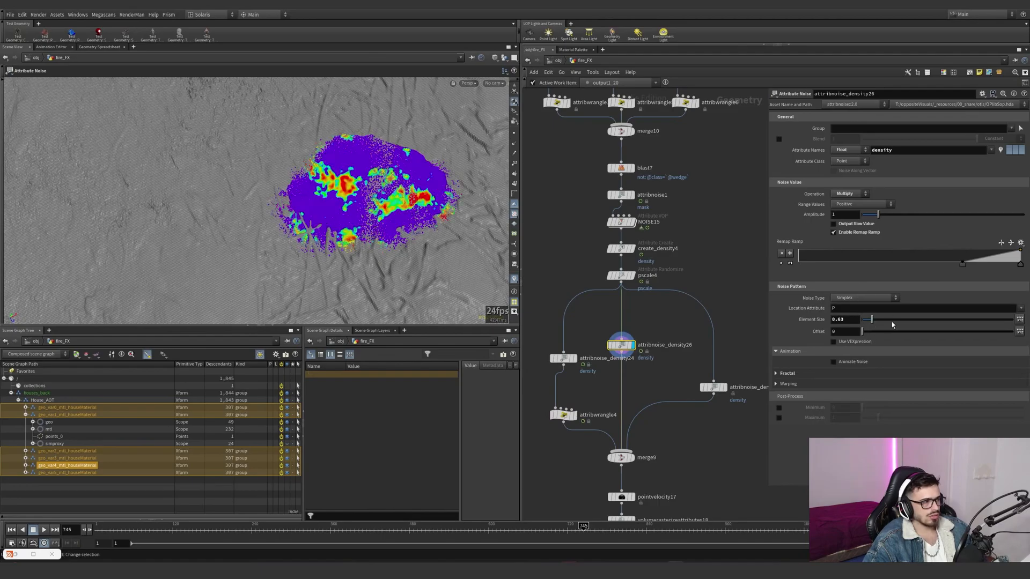
click(563, 359)
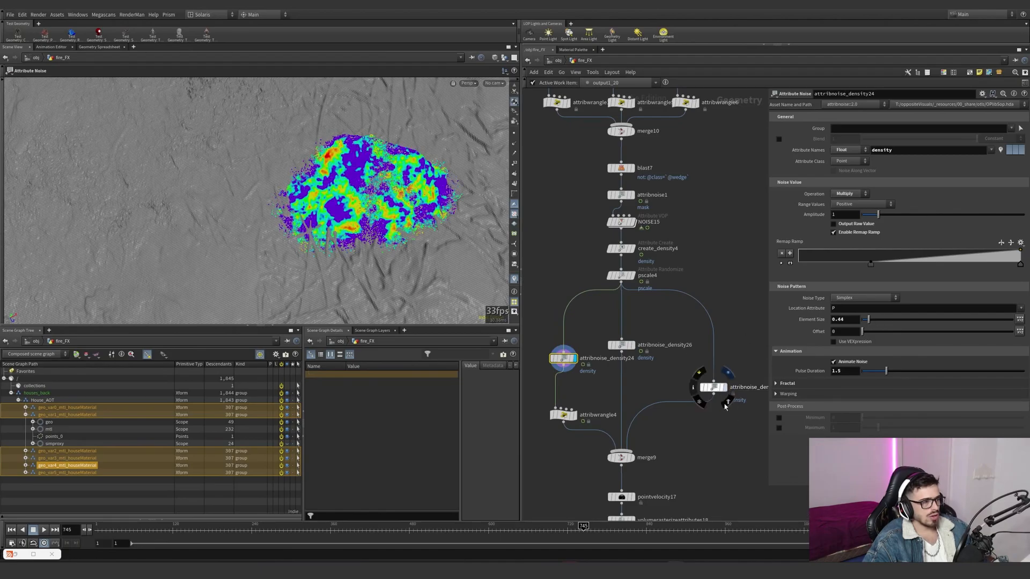
click(714, 387)
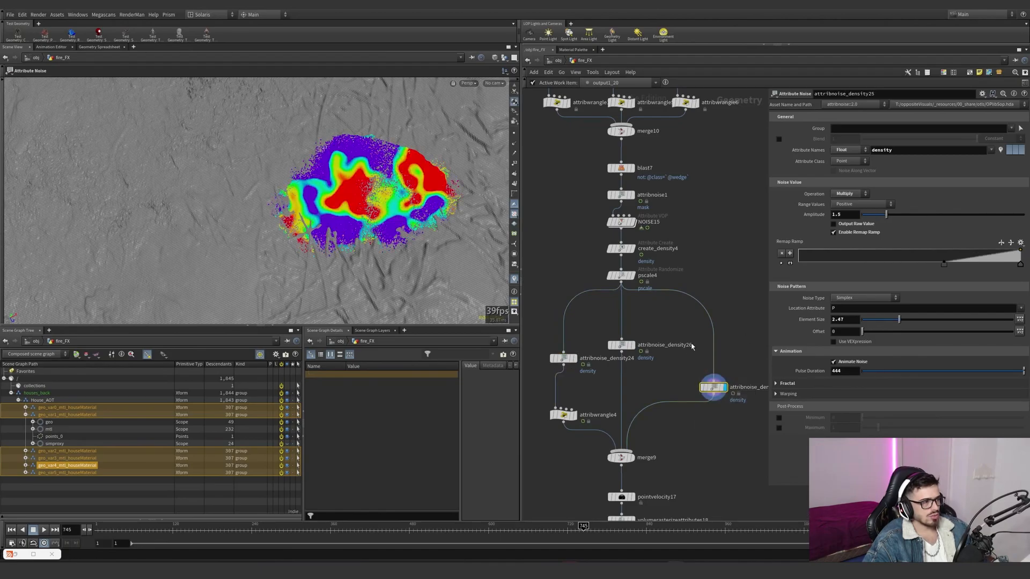
- Check the nodes below merge9, and scrub the timeline to examine attribnoise_density25's slow noise animation and its Pulse Duration
click(633, 460)
scroll(677, 479, down, 3)
middle_drag(675, 444, 643, 312)
scroll(676, 346, up, 3)
click(667, 269)
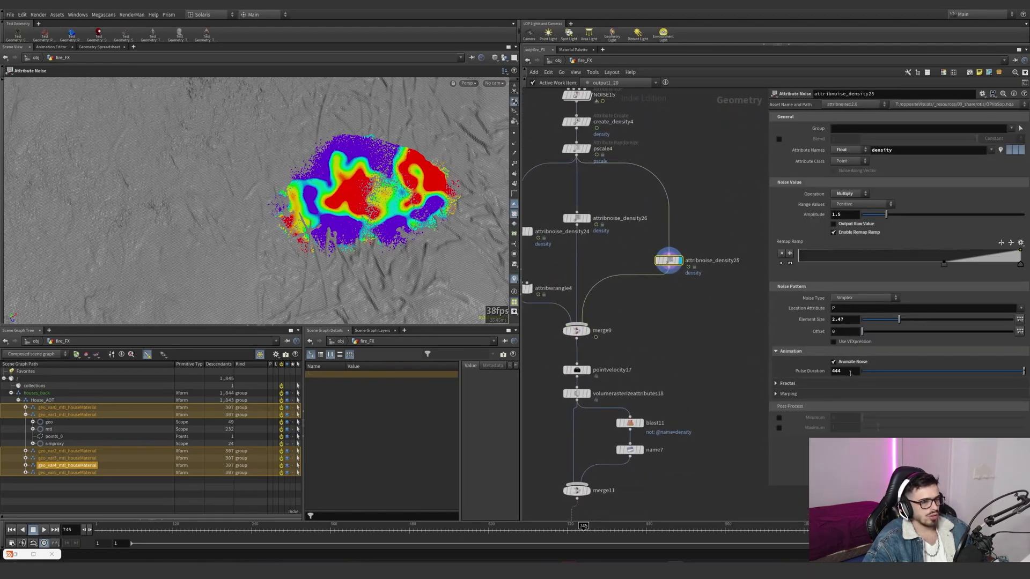
drag(584, 525, 763, 519)
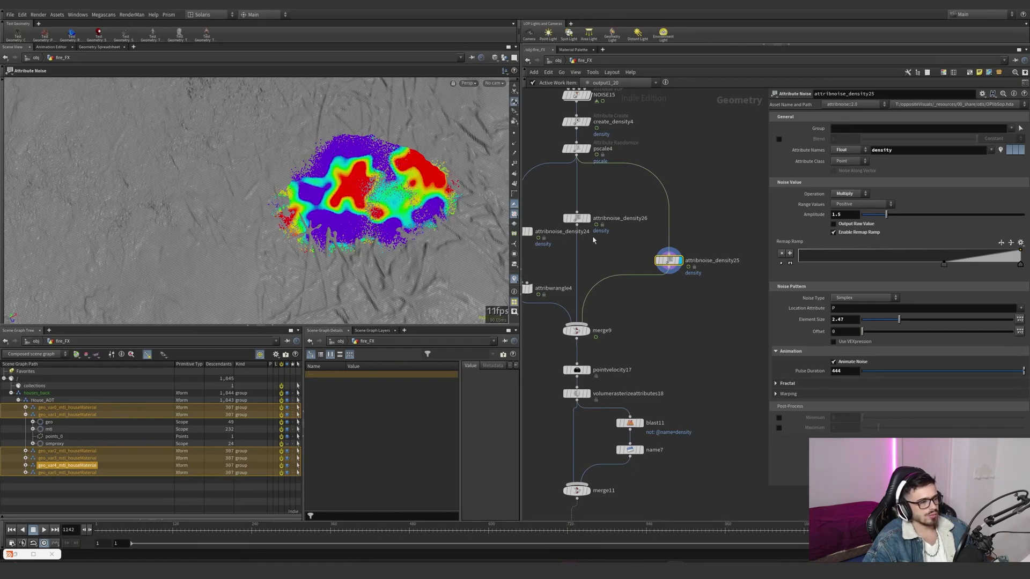
- Display attribnoise_density26 and attribwrangle4 in turn, scrubbing the timeline on each to compare how their density changes
click(588, 218)
click(577, 219)
drag(794, 525, 554, 525)
middle_drag(600, 337, 700, 350)
click(631, 302)
click(619, 302)
drag(556, 528, 626, 528)
middle_drag(615, 400, 549, 356)
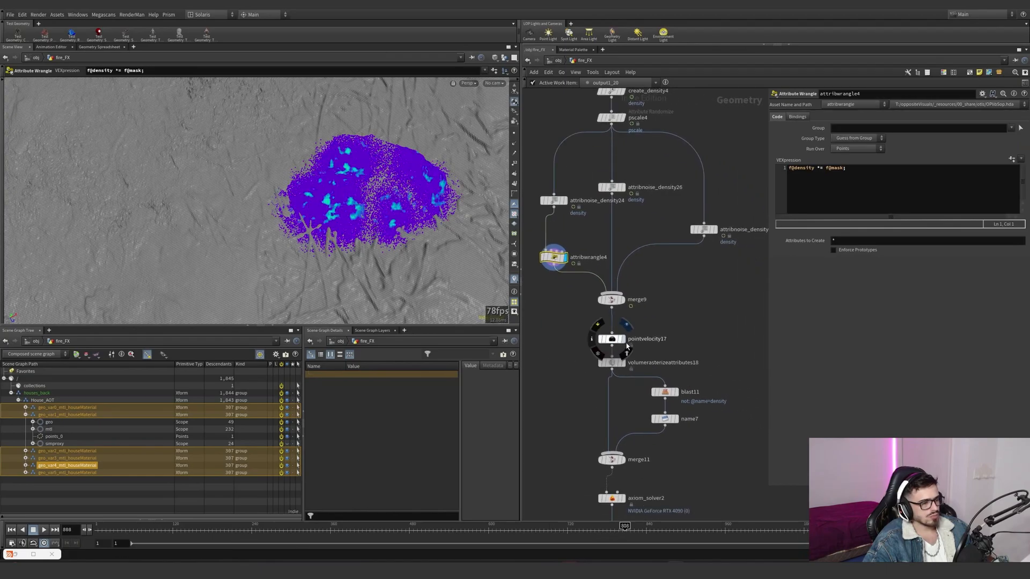
- Display pointvelocity17 to examine its Curl Noise settings and inspect the resulting point velocities up close
click(623, 339)
drag(668, 208, 706, 268)
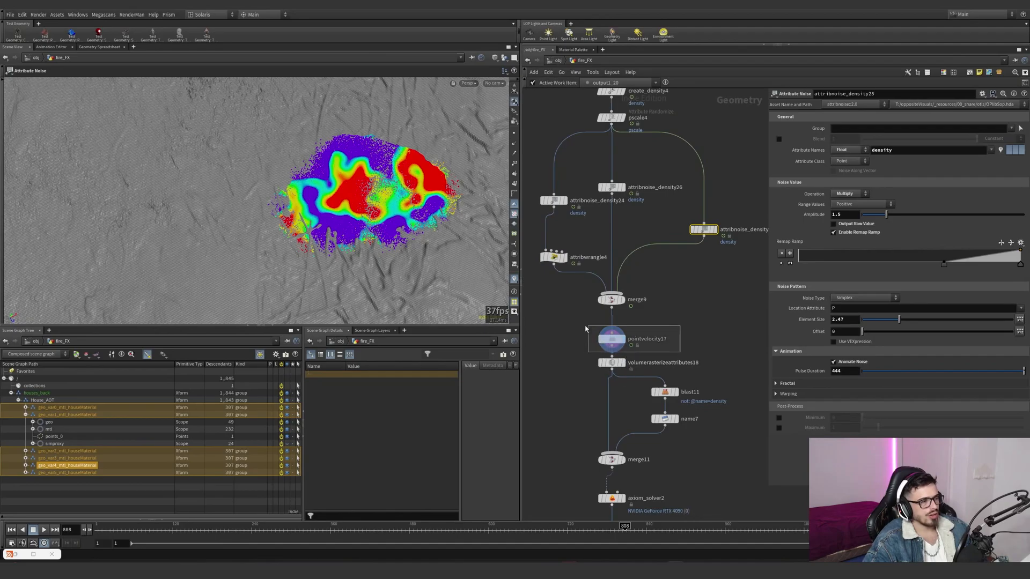
click(611, 339)
mouse_move(418, 179)
alt+right_down()
mouse_move(512, 158)
mouse_move(408, 189)
alt+right_up()
alt+drag(408, 189, 434, 193)
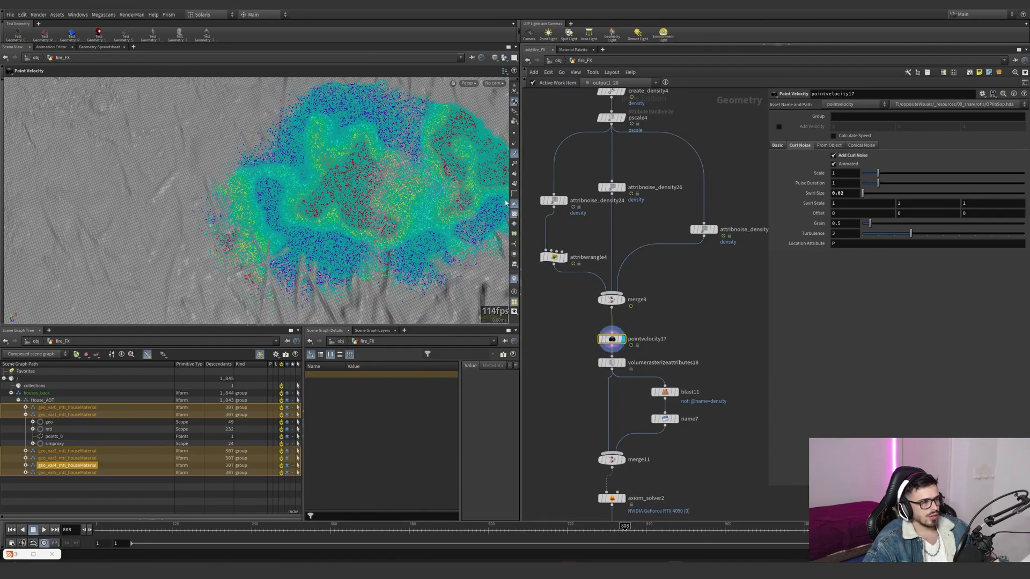
- Display volumerasterizeattributes18 to review its density and v rasterization, and check the viewport's camera display options
click(611, 363)
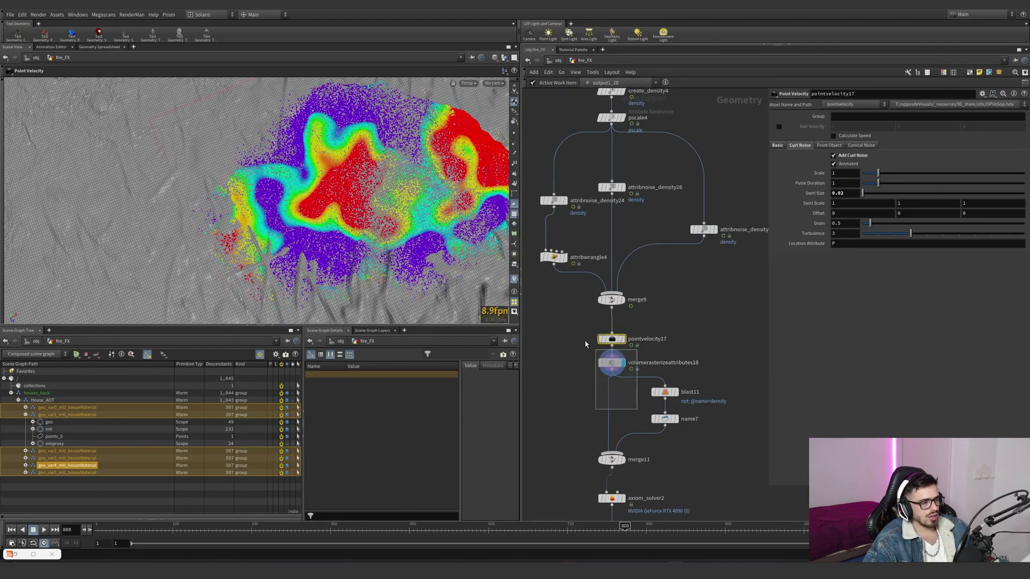
key(d)
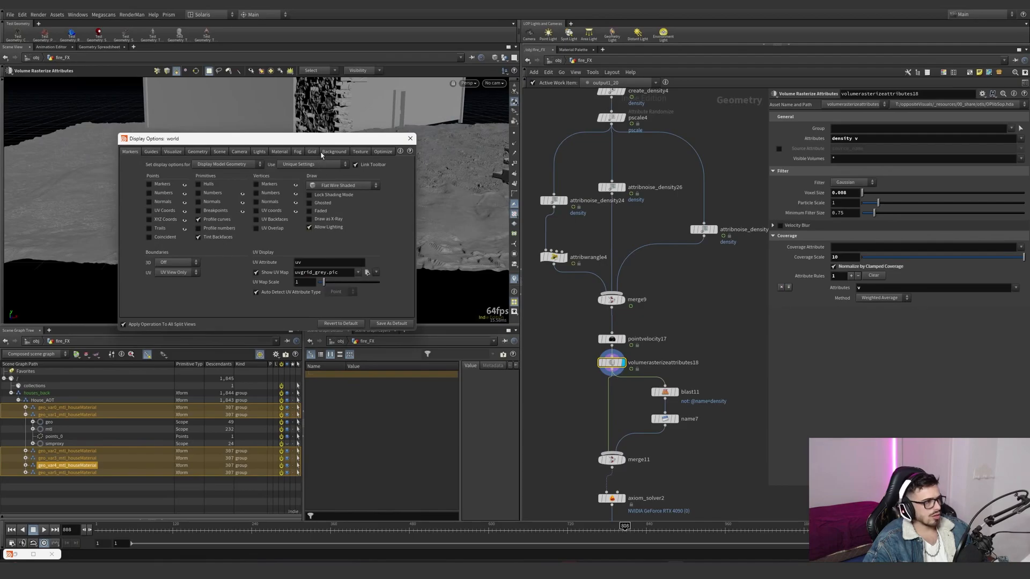
click(235, 153)
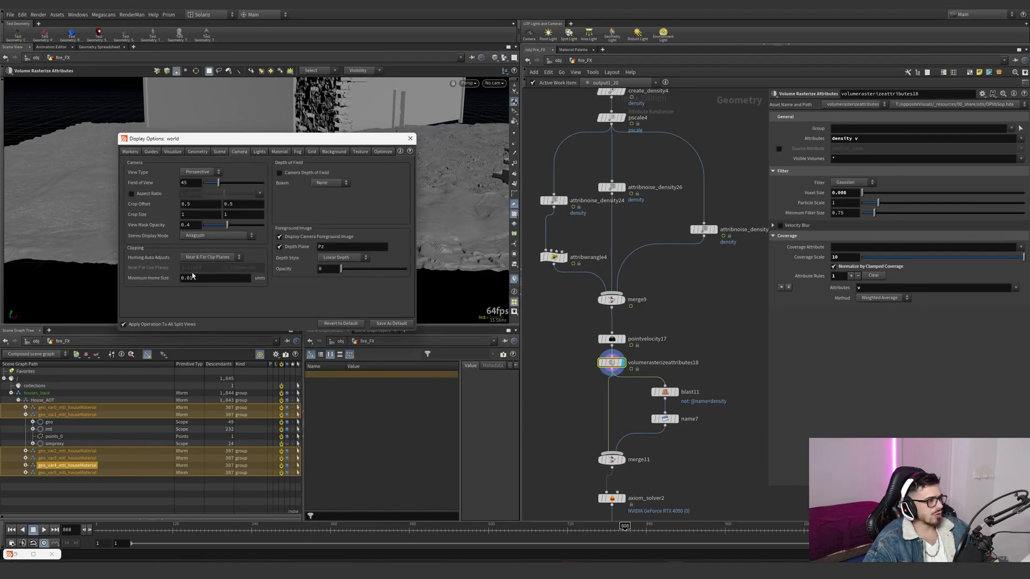
click(411, 138)
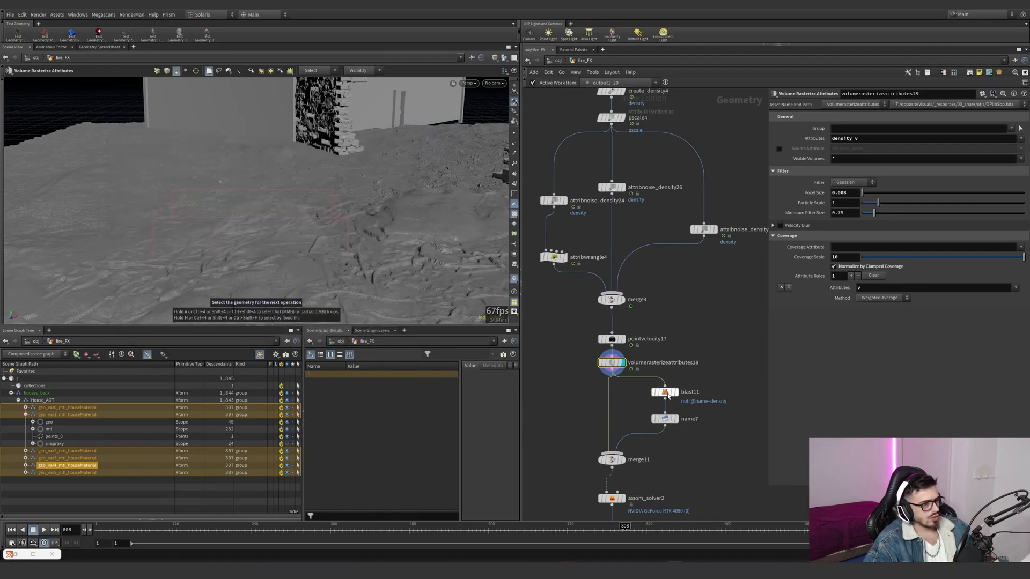
- Trace the density branch through blast11 and name7 to merge11, and display merge11 to check its inputs
click(665, 393)
middle_drag(700, 390, 687, 324)
click(650, 352)
click(599, 394)
scroll(648, 358, down, 3)
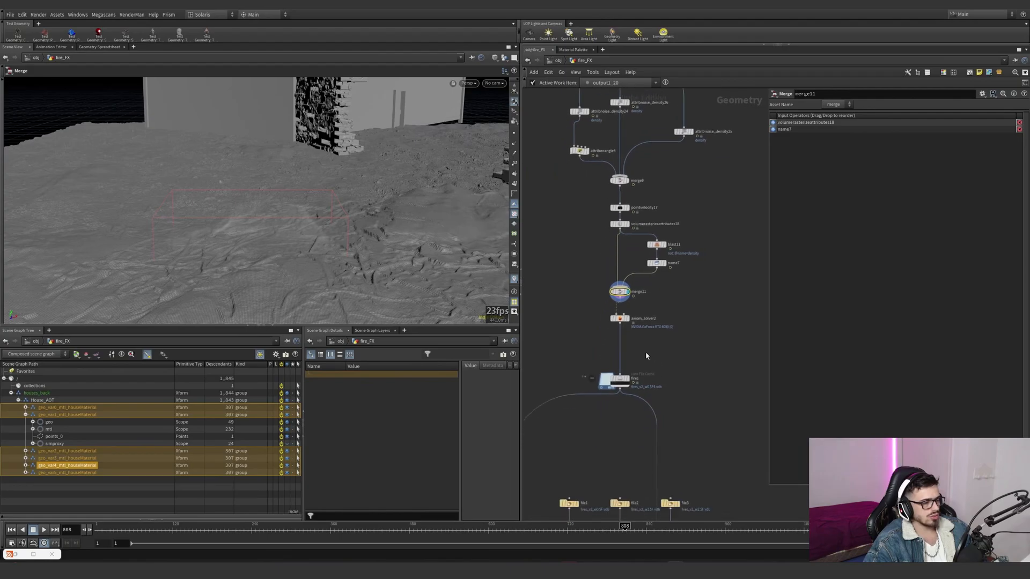
- Select axiom_solver2 and review its simulation settings for dissipation, cooling rate, buoyancy, disturbance and turbulence
scroll(648, 357, up, 2)
drag(706, 365, 660, 339)
scroll(814, 177, up, 2)
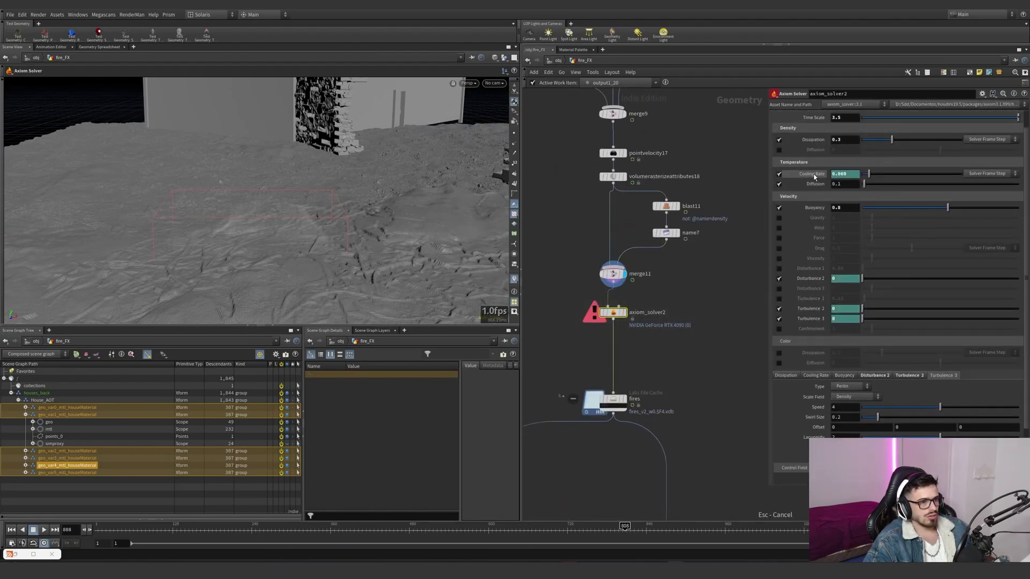
scroll(814, 177, up, 1)
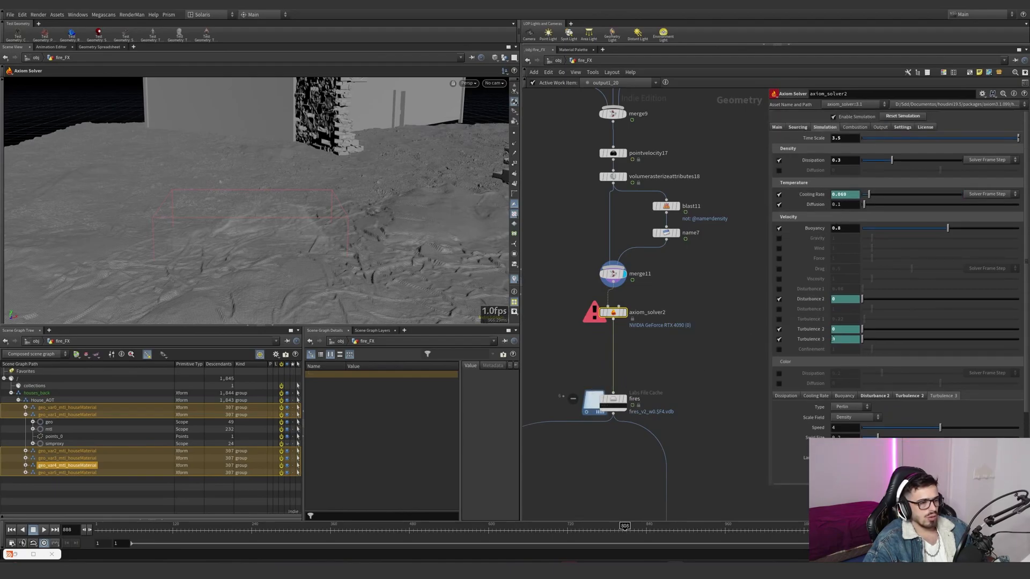
- Review the fires file cache's wedge attributes against the disturbance and turbulence parameters they drive on axiom_solver2
click(613, 401)
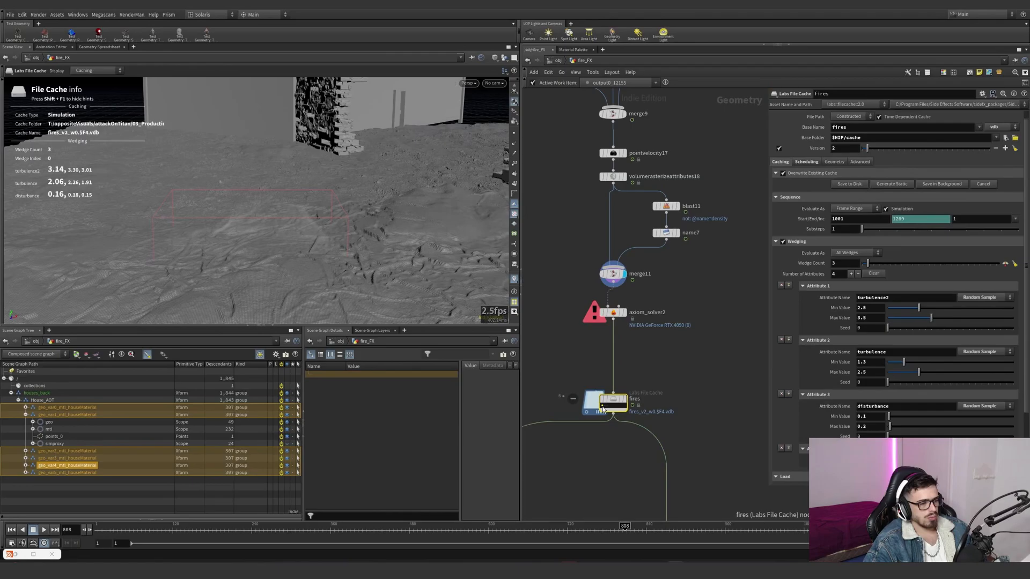
click(648, 313)
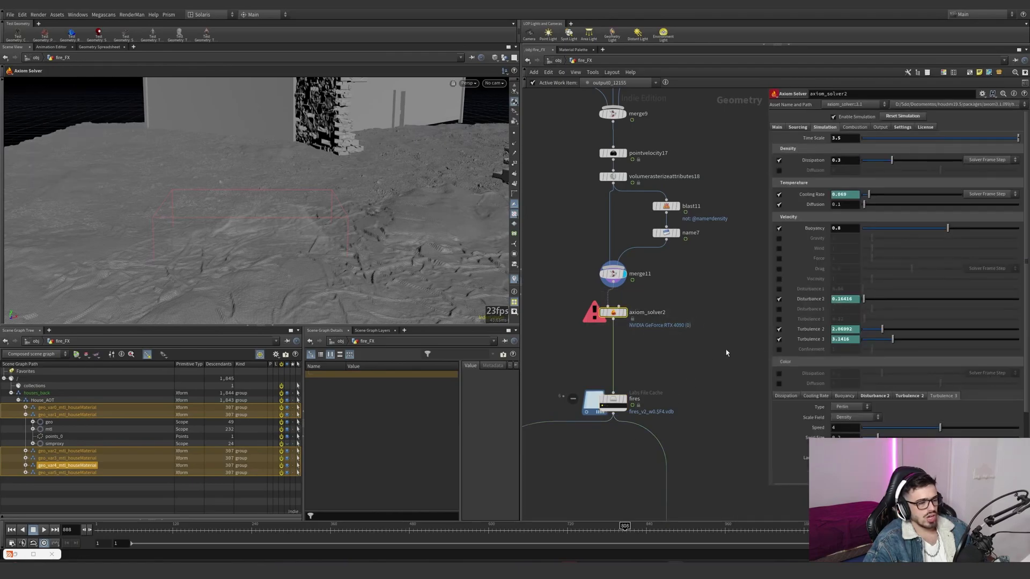
click(623, 401)
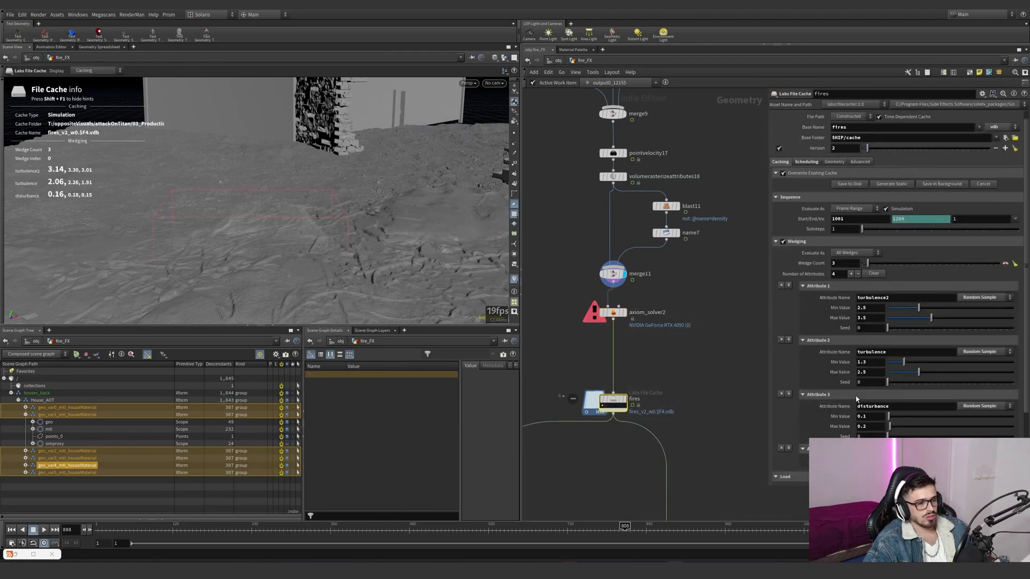
- Show the turbulence parameters' expressions on axiom_solver2 and match them with the turbulence and disturbance wedge attributes on the fires file cache
click(614, 312)
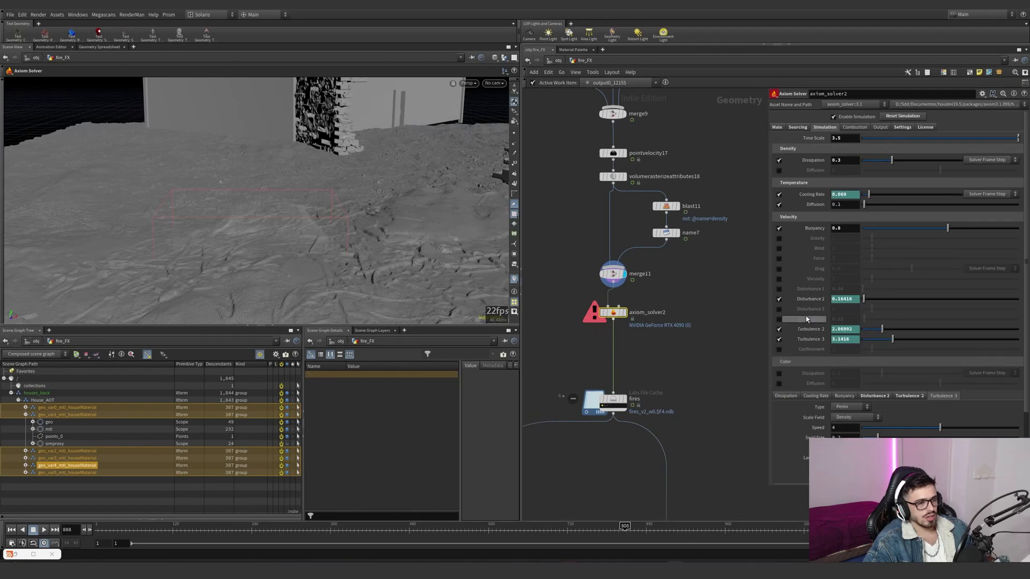
click(813, 343)
click(620, 400)
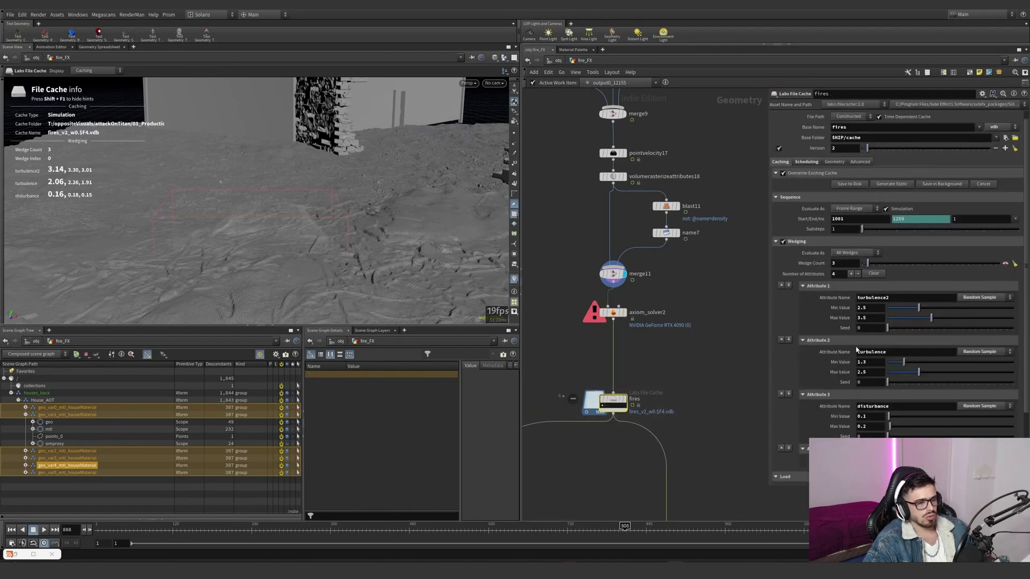
double_click(872, 406)
click(613, 312)
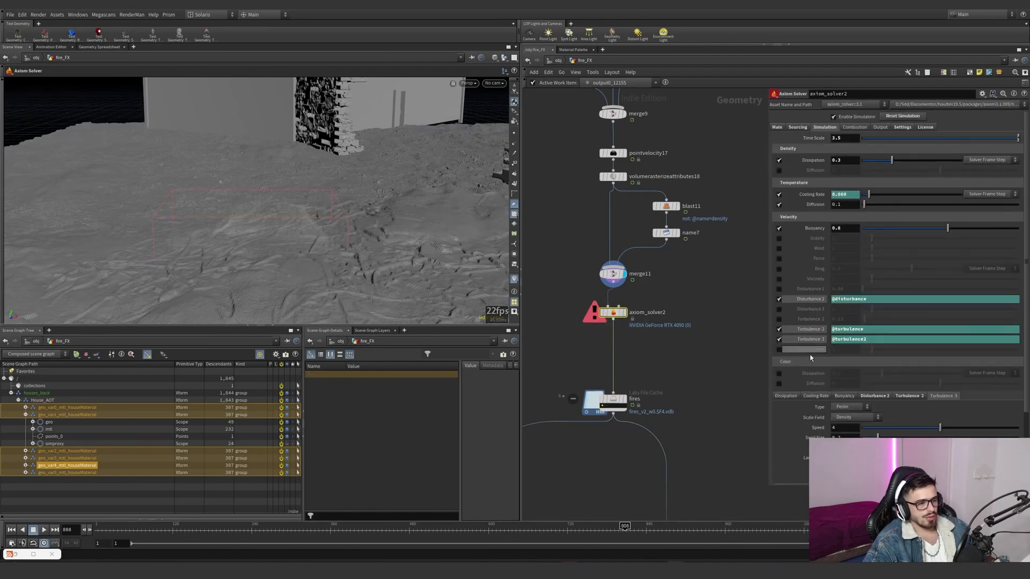
- Review the Disturbance 2 control field and the Turbulence 2 noise settings, including swirl size, on axiom_solver2
scroll(819, 423, down, 1)
scroll(820, 422, down, 2)
click(887, 352)
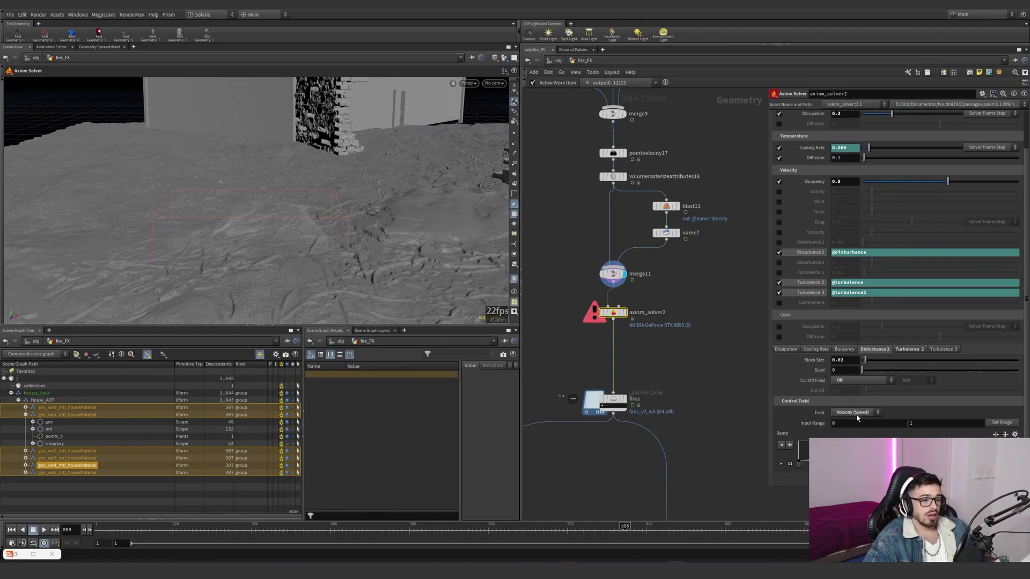
click(909, 350)
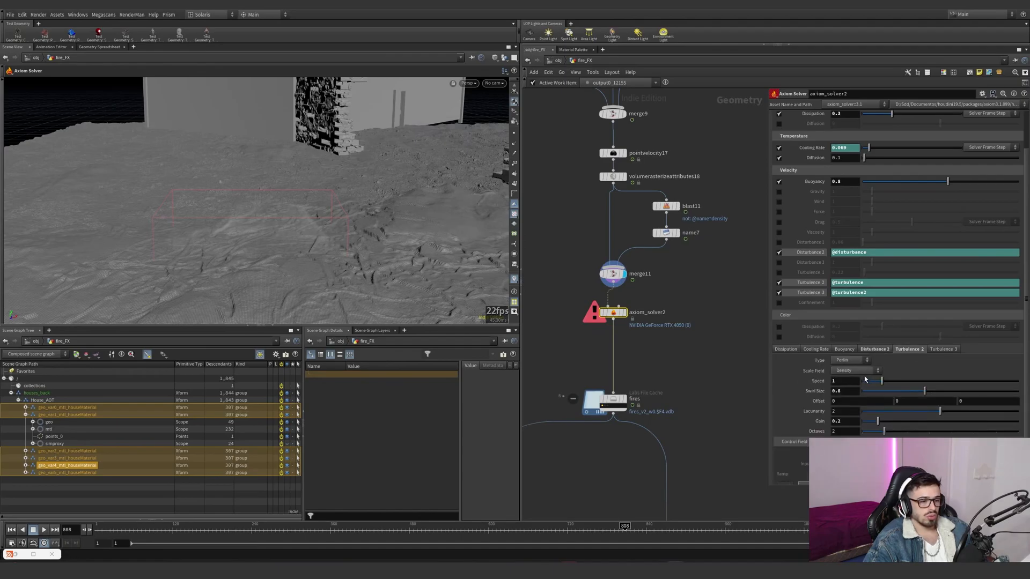
scroll(845, 371, down, 1)
click(832, 366)
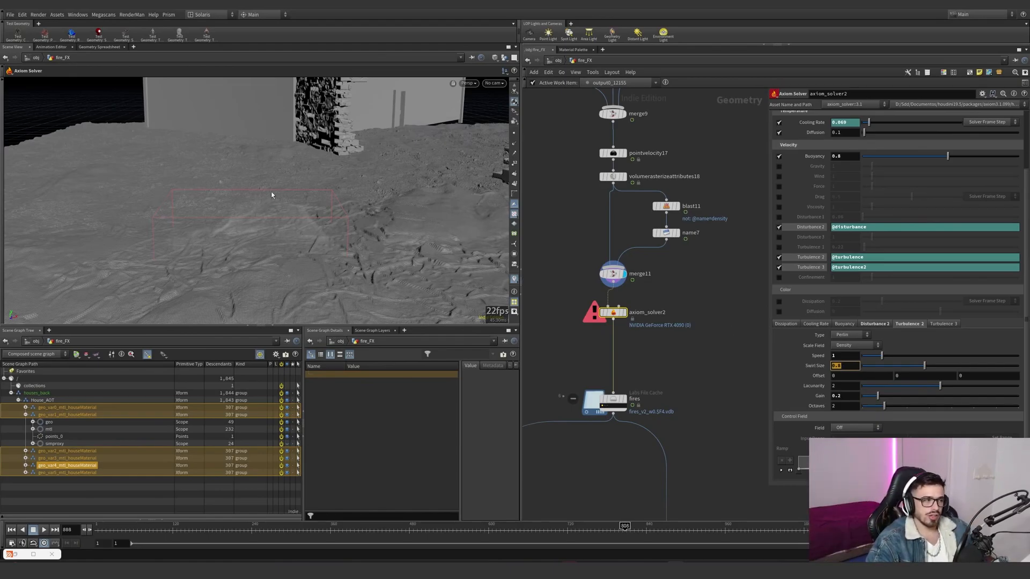
- Compare the Disturbance 2, Turbulence 2 and Turbulence 3 settings of axiom_solver2 against each other
click(874, 324)
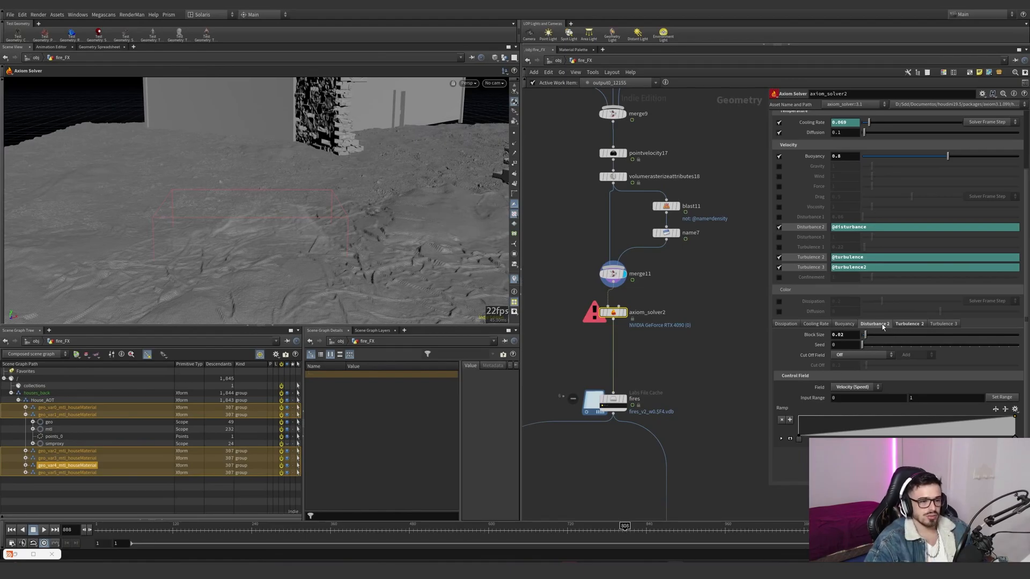
click(906, 325)
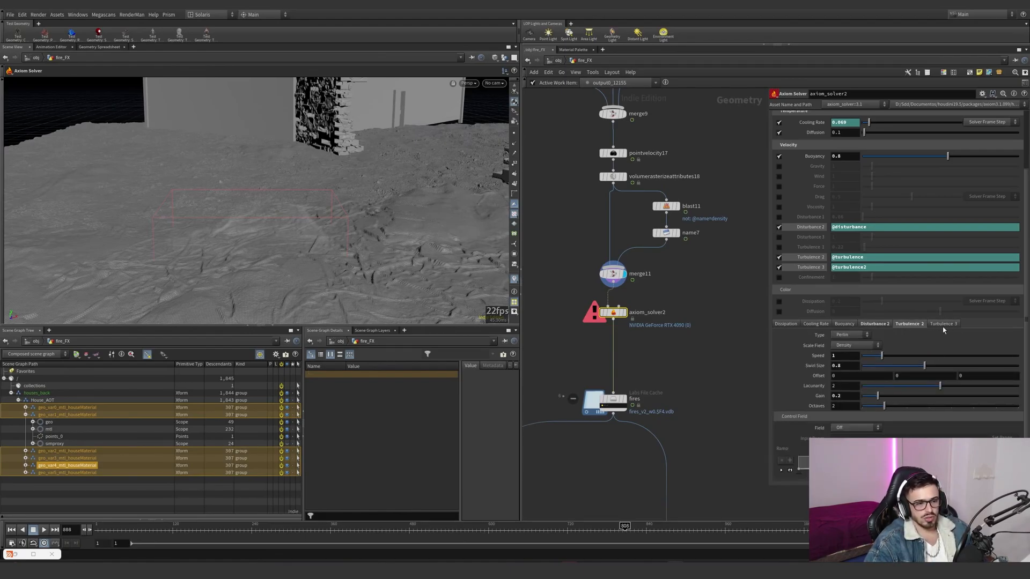
click(918, 324)
click(934, 324)
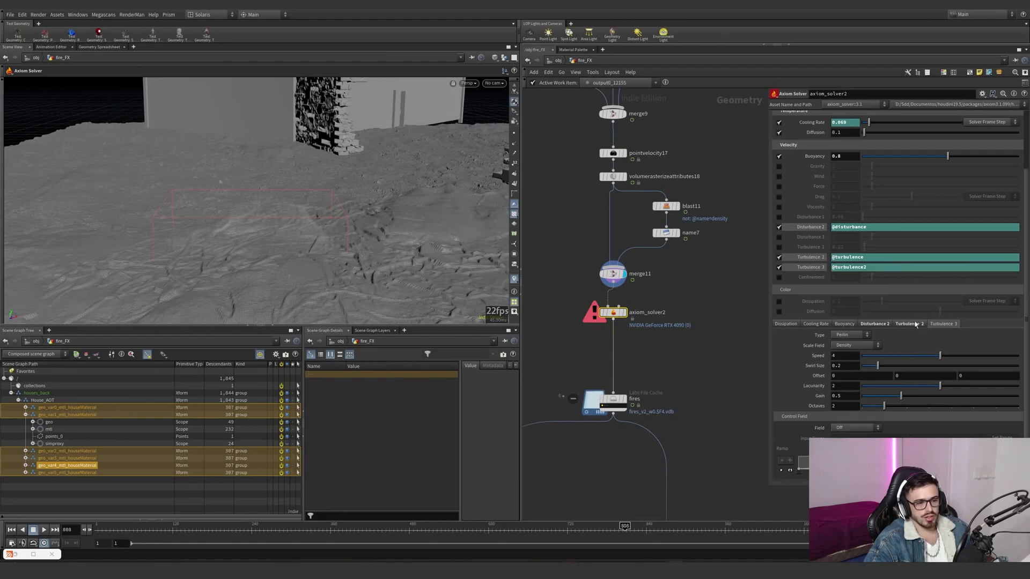
click(908, 325)
click(940, 325)
click(880, 324)
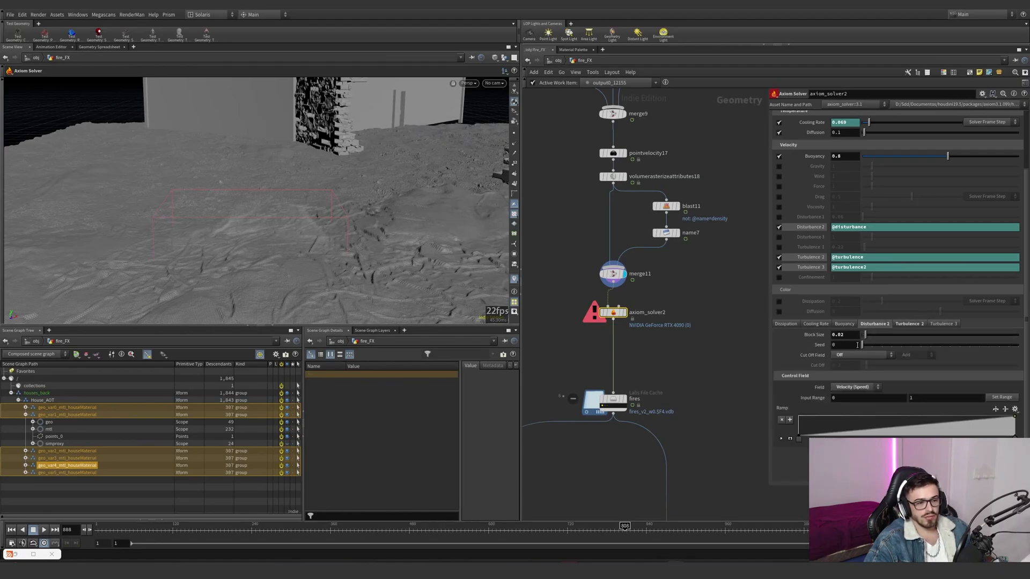
click(922, 324)
- Review axiom_solver2's density dissipation and time scale, along with its source velocity and main solver settings
scroll(853, 157, up, 3)
double_click(834, 160)
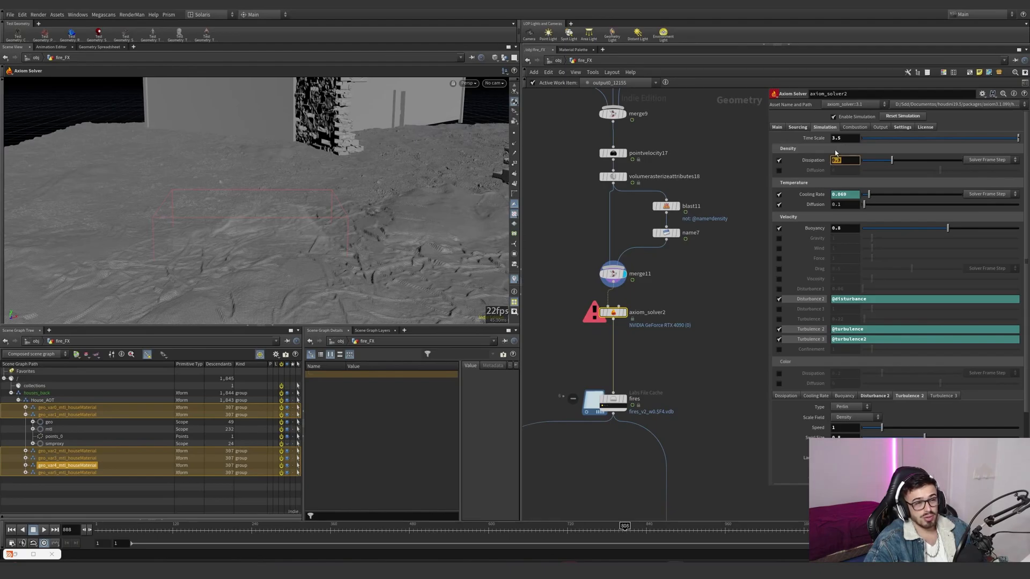
middle_click(618, 284)
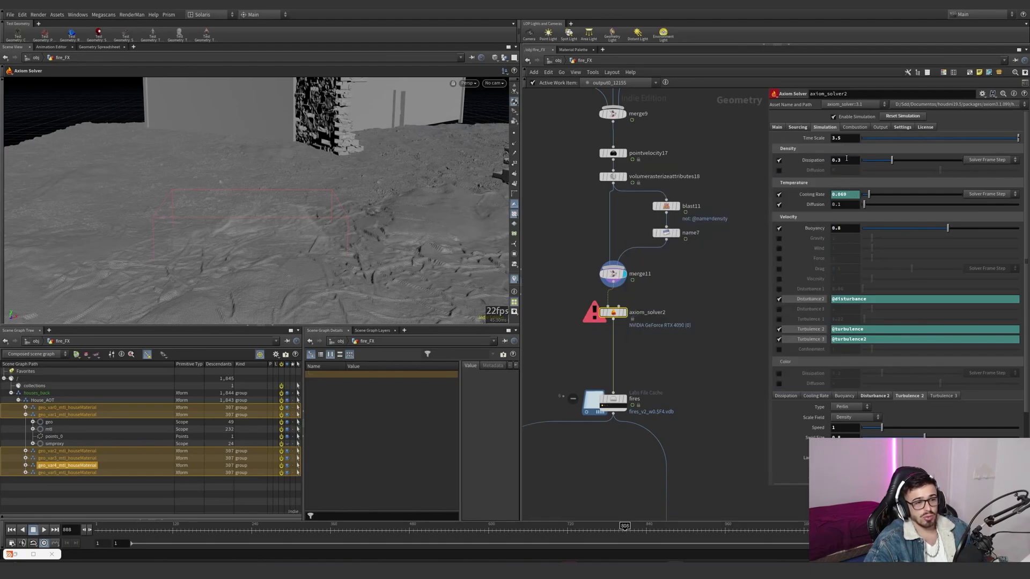
drag(844, 138, 821, 140)
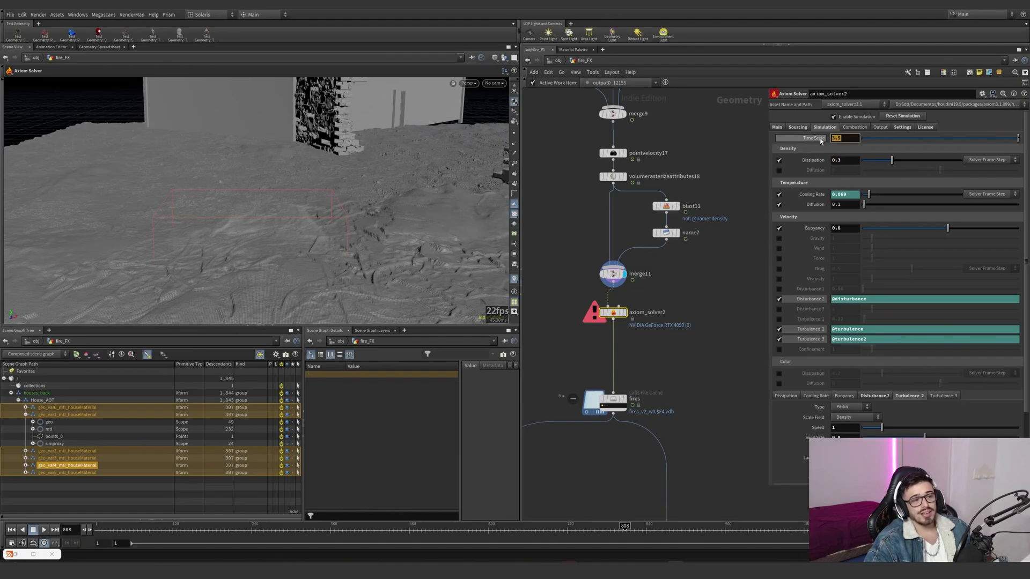
click(804, 131)
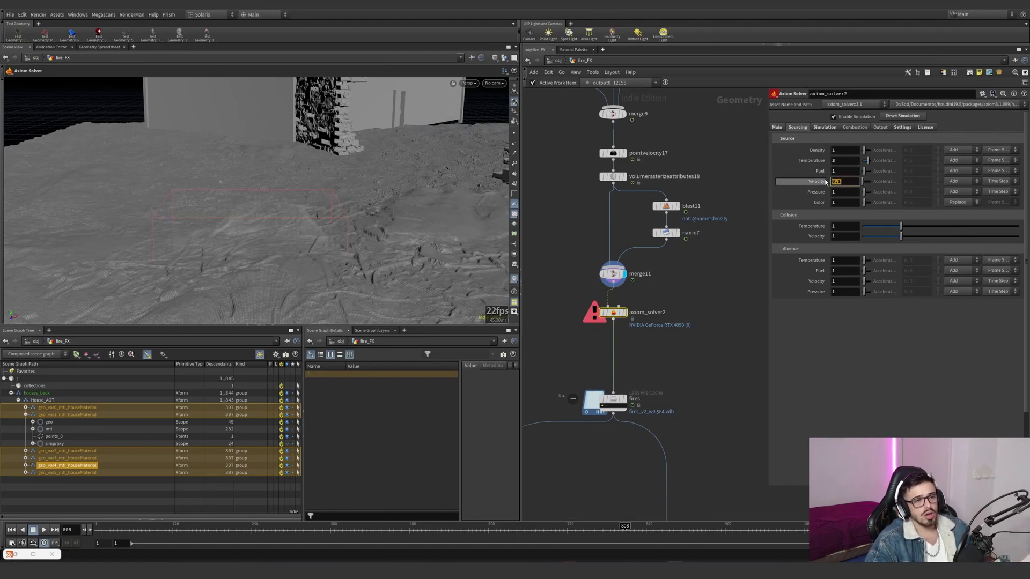
click(778, 128)
- Display the fires file cache and scrub the timeline forward into the cached frame range
middle_drag(716, 228, 729, 181)
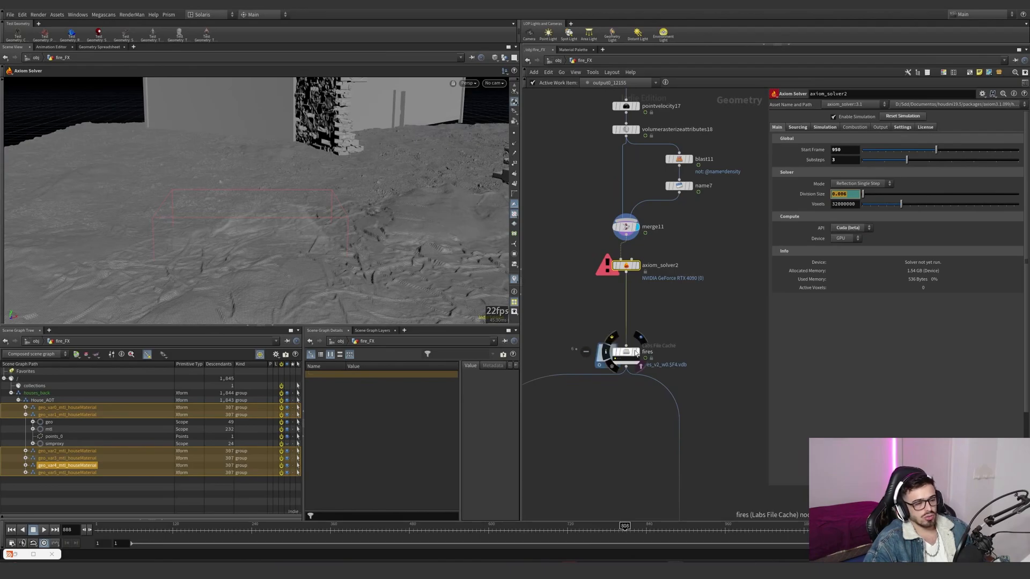
click(617, 354)
drag(648, 535, 806, 535)
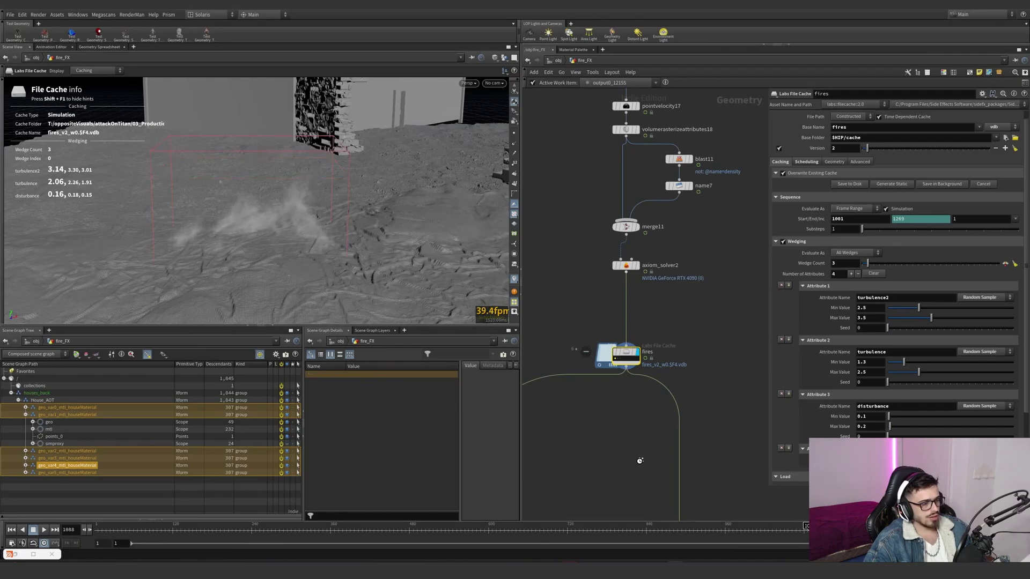
scroll(640, 464, down, 5)
- Display pyrobakevolume11 below the fires cache and check the shaded fire at frame 1124
middle_drag(642, 467, 648, 329)
middle_drag(606, 392, 704, 347)
scroll(704, 341, up, 3)
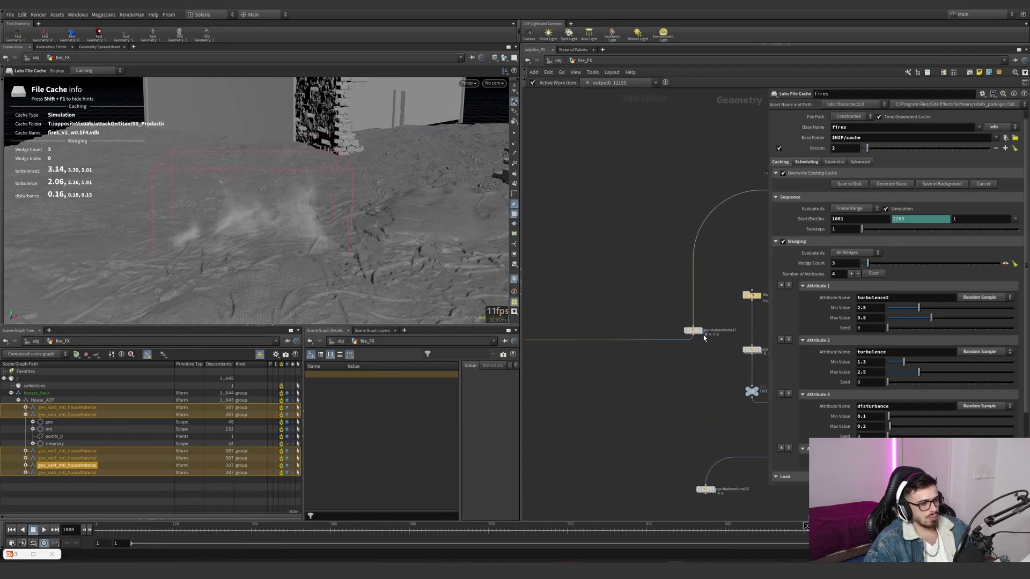
click(701, 331)
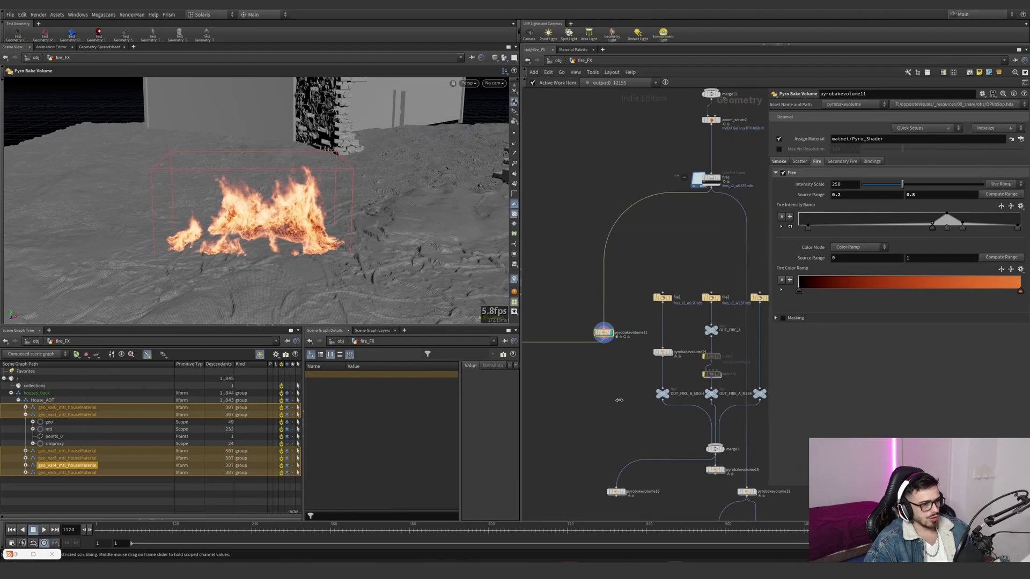
middle_drag(622, 400, 566, 409)
- Open the fires cache's base folder in File Explorer, browse its fires folder, and close the window
drag(729, 277, 573, 316)
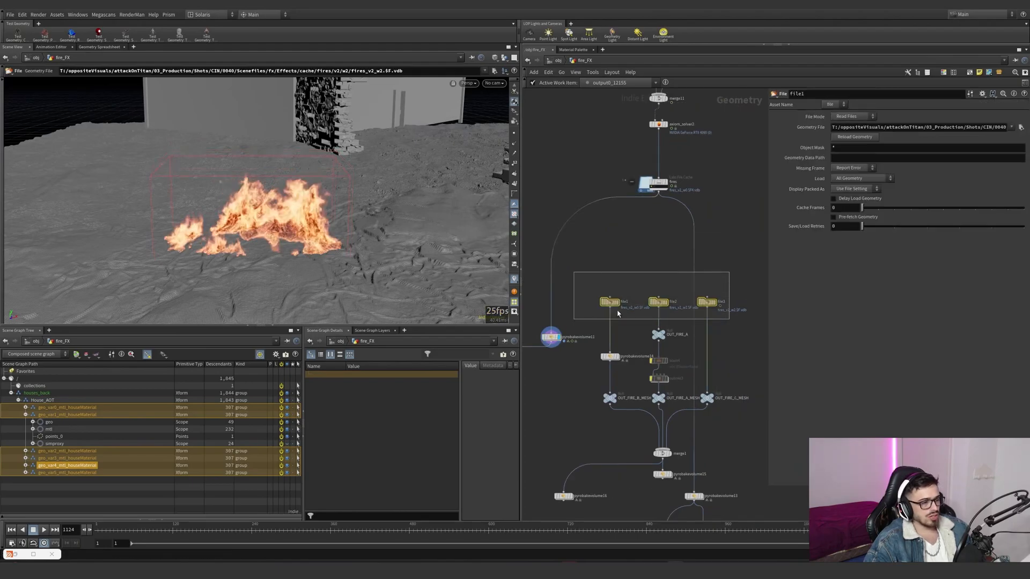
drag(669, 229, 755, 181)
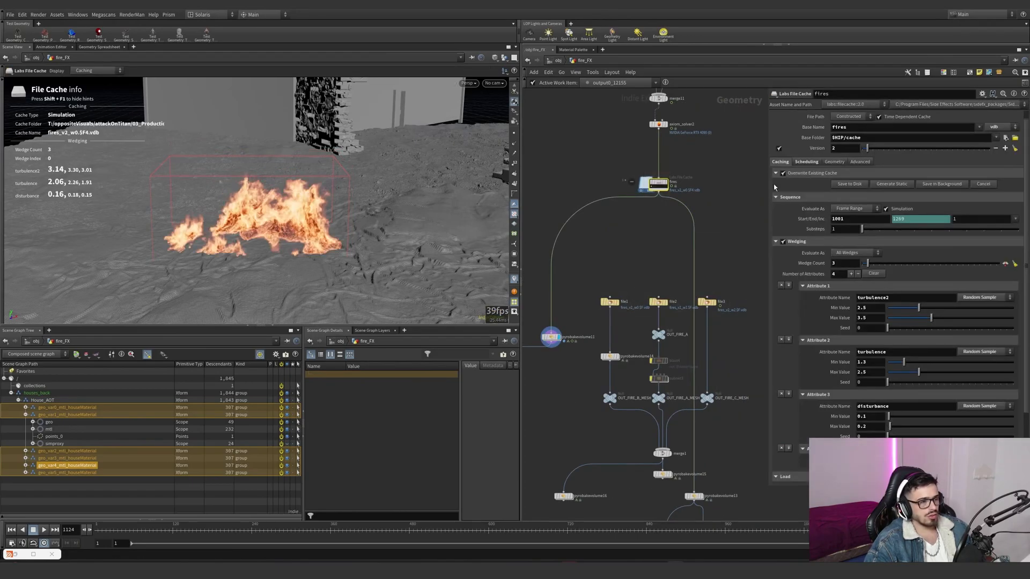
click(1015, 138)
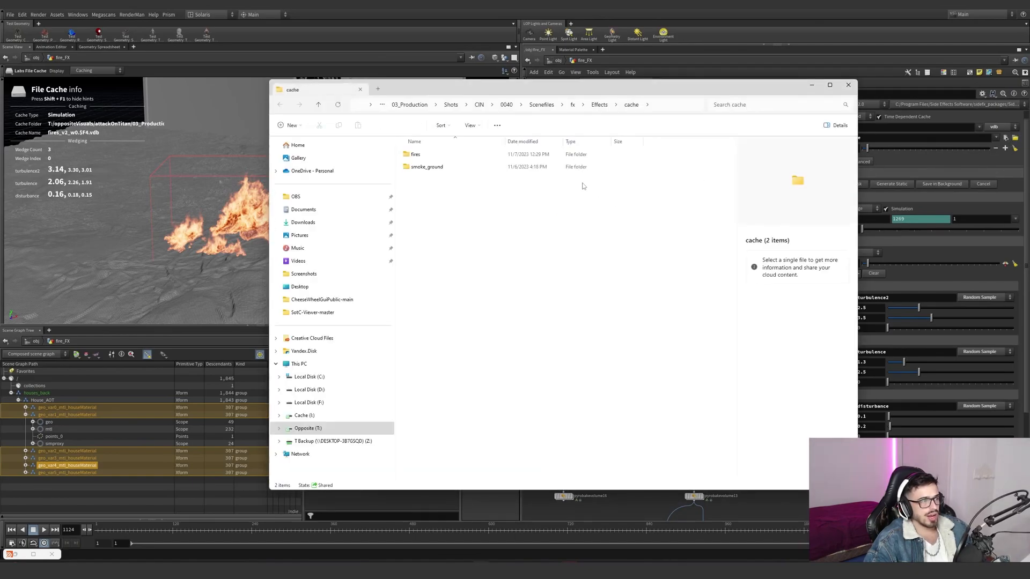
click(432, 157)
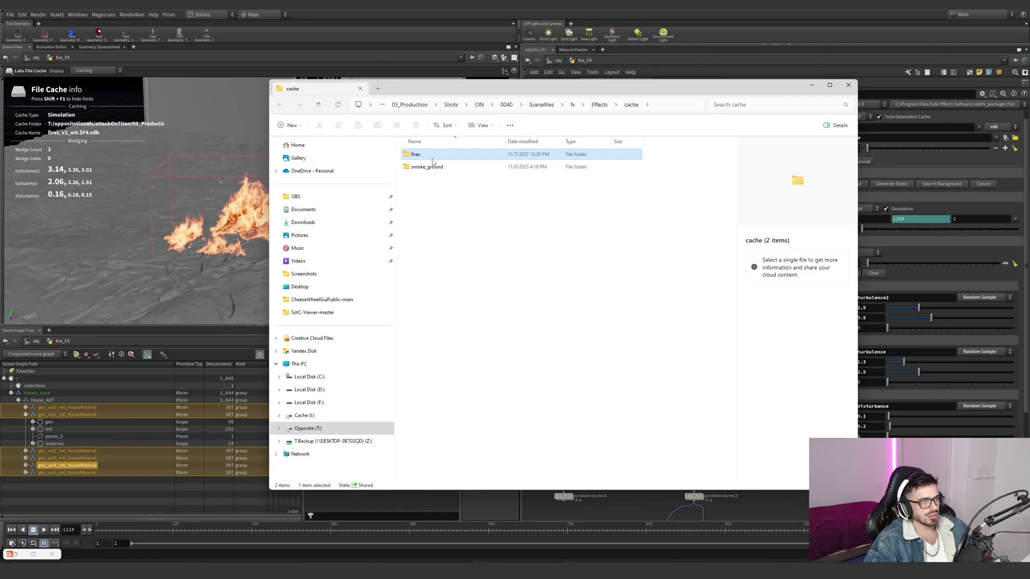
double_click(433, 159)
double_click(431, 157)
drag(424, 200, 399, 141)
click(848, 85)
- Inspect the three file nodes that load the fire wedges and display pyrobakevolume14 below file1
drag(633, 325, 736, 317)
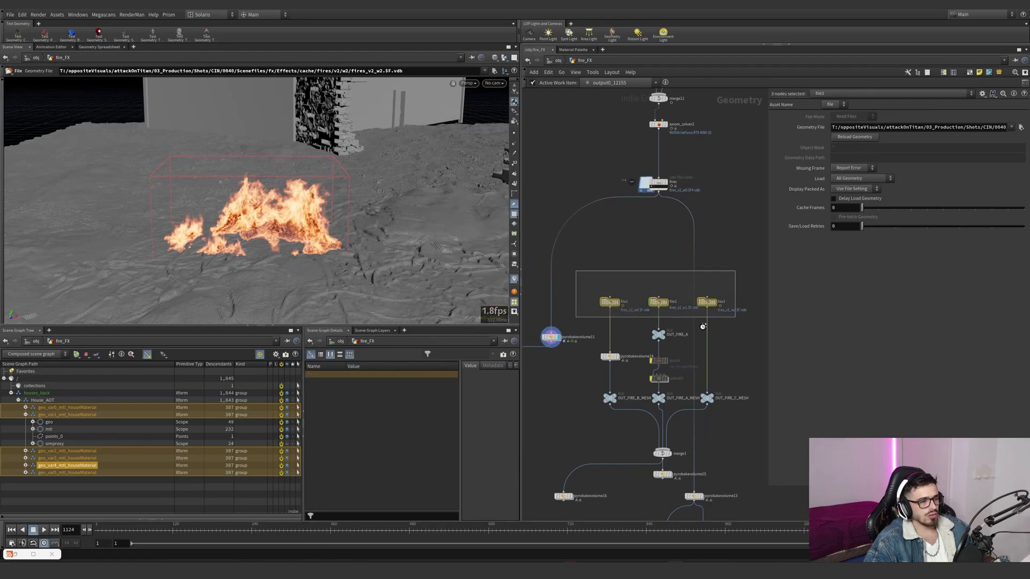
click(612, 303)
click(618, 303)
scroll(617, 352, up, 3)
click(619, 359)
click(606, 358)
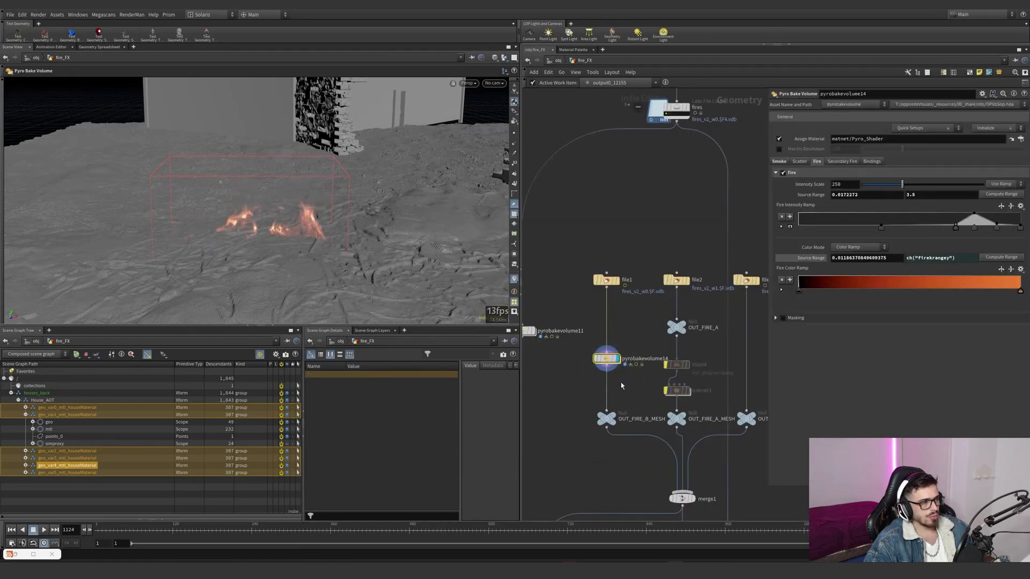
scroll(603, 354, down, 3)
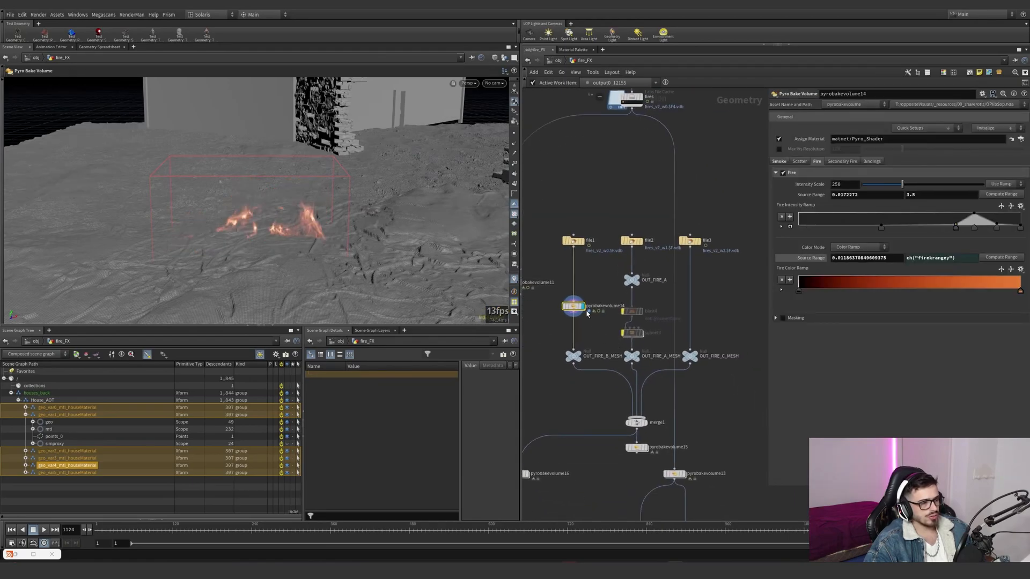
- Trace the fire wedge branches to their OUT_FIRE mesh outputs and select the group of wedge nodes
click(583, 351)
drag(588, 390, 555, 347)
scroll(558, 348, down, 3)
drag(710, 256, 555, 419)
- Go to the smoke column's source network and display sphere1, framed in the viewport
middle_drag(656, 371, 569, 547)
scroll(570, 418, up, 3)
scroll(650, 338, down, 3)
scroll(714, 333, down, 5)
middle_drag(683, 301, 670, 298)
scroll(667, 351, up, 5)
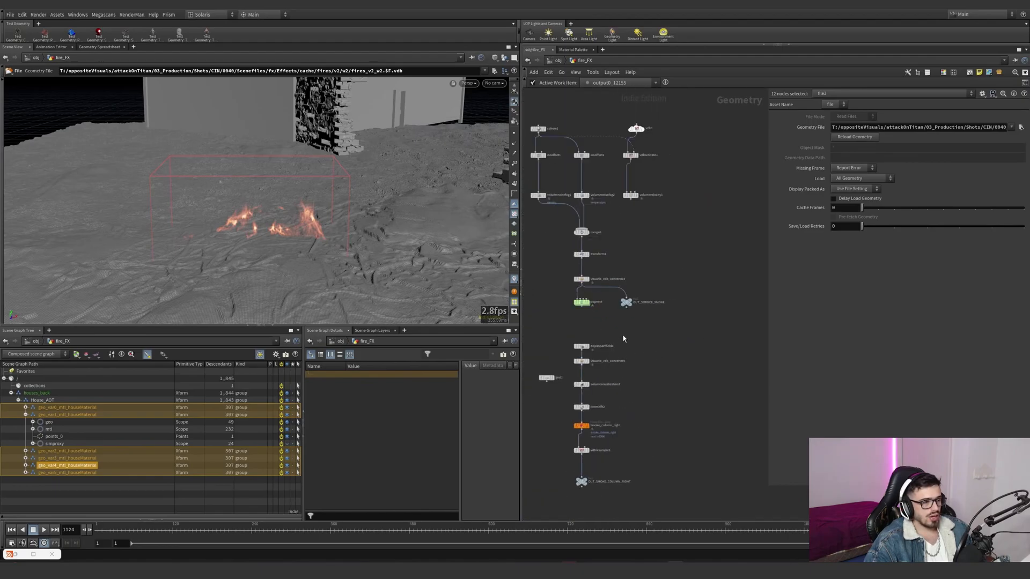
middle_drag(624, 338, 639, 346)
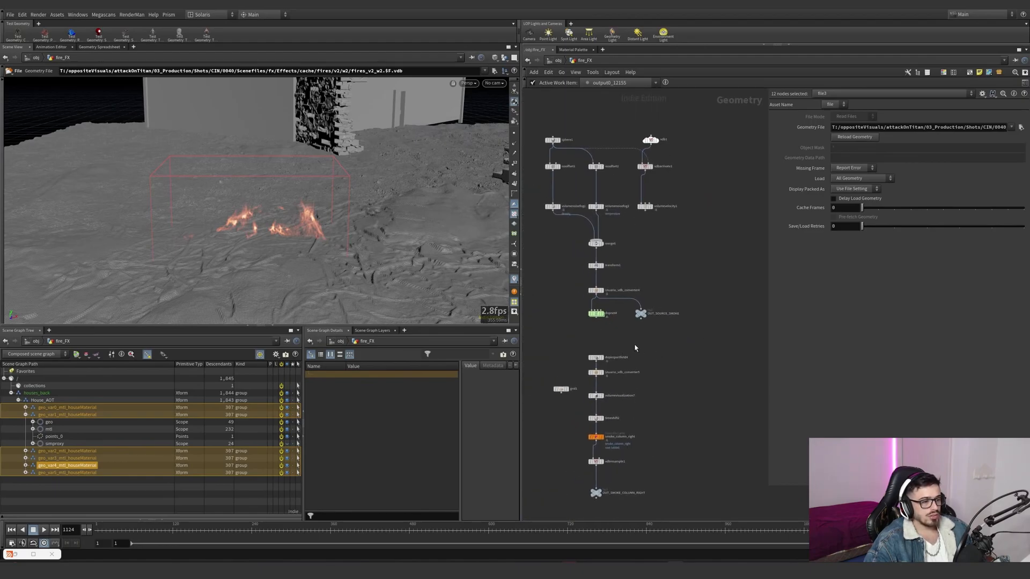
drag(568, 344, 569, 302)
scroll(567, 153, up, 3)
click(555, 135)
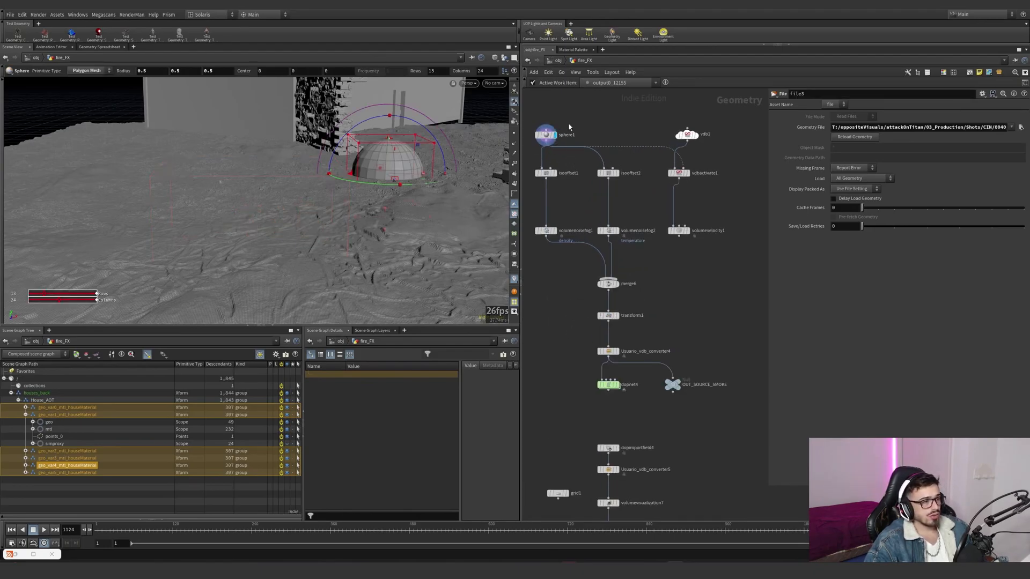
click(546, 135)
key(space+g)
- Display isooffset1 framed in the viewport and compare it with sphere1 and its parameters
click(556, 173)
click(546, 173)
key(space+g)
alt+drag(385, 188, 356, 193)
click(556, 135)
drag(576, 124, 522, 148)
key(space+g)
- Display volumenoisefog1 and volumenoisefog2 to review the smoke source's density and temperature noises
click(555, 172)
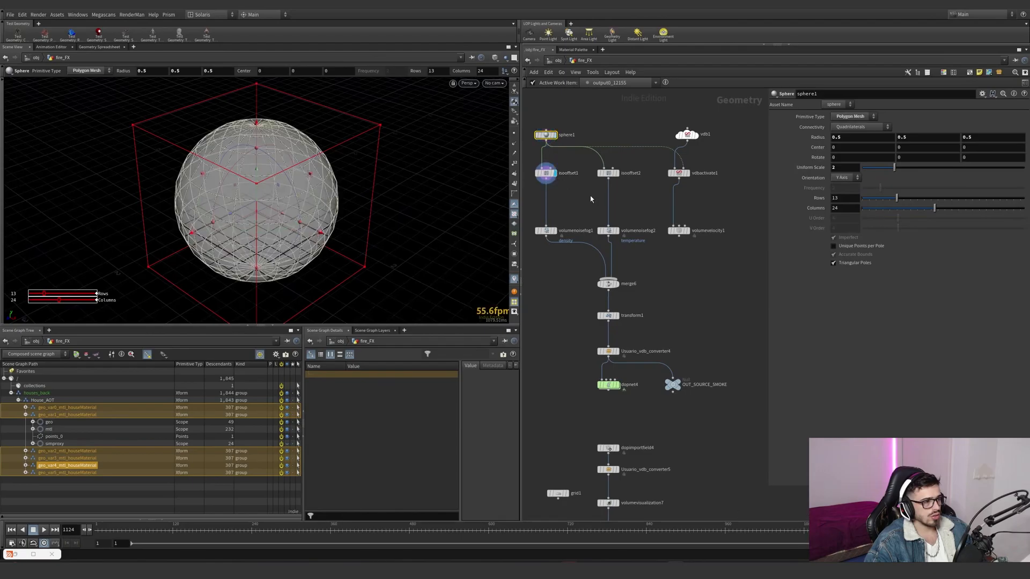
click(546, 173)
click(555, 231)
click(546, 231)
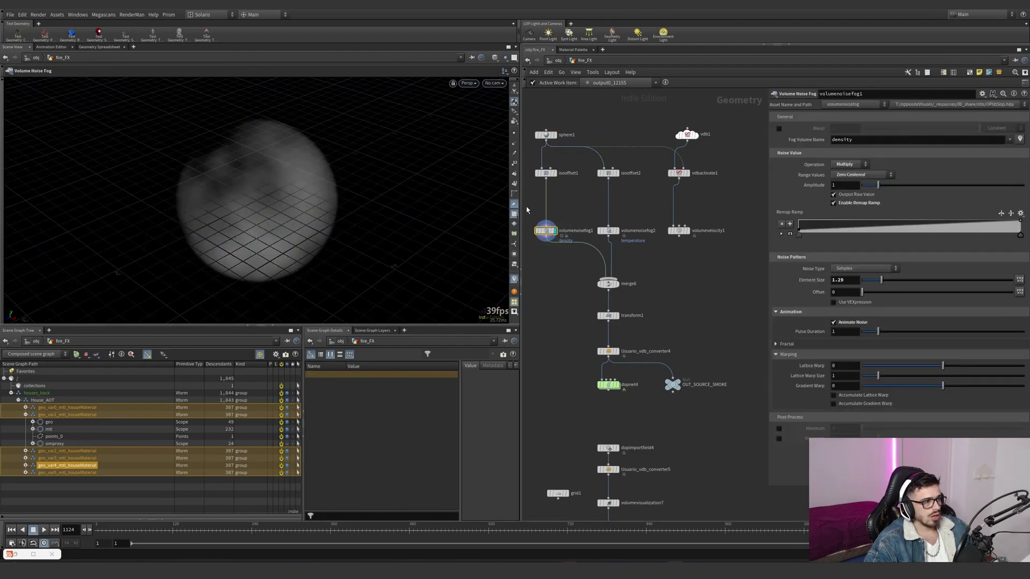
mouse_move(620, 235)
- Display transform1, then look inside Usuario_vdb_converter4 at its conversion and vector merge nodes and return to fire_FX
click(617, 315)
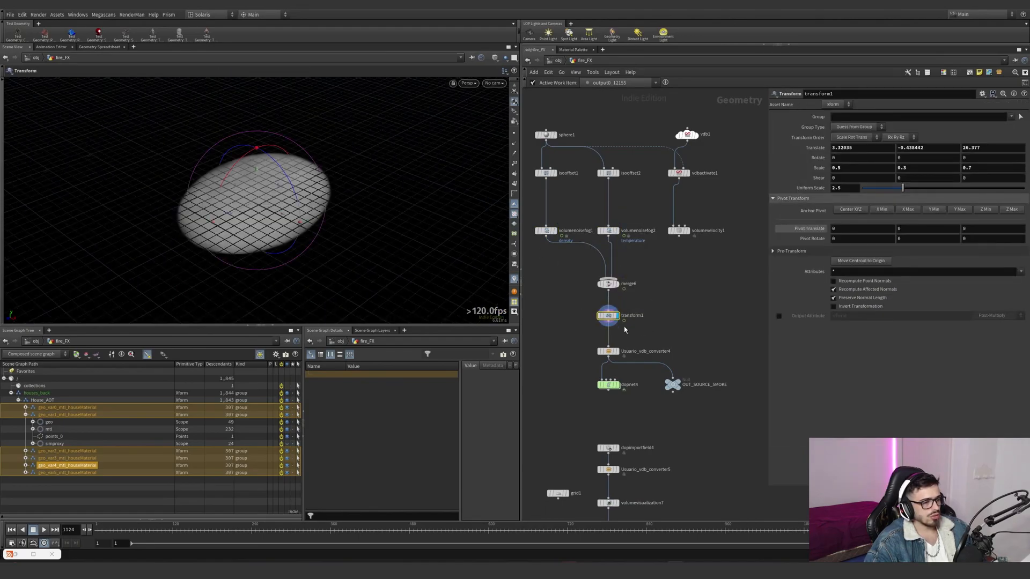
click(610, 352)
middle_click(610, 353)
double_click(610, 353)
click(629, 238)
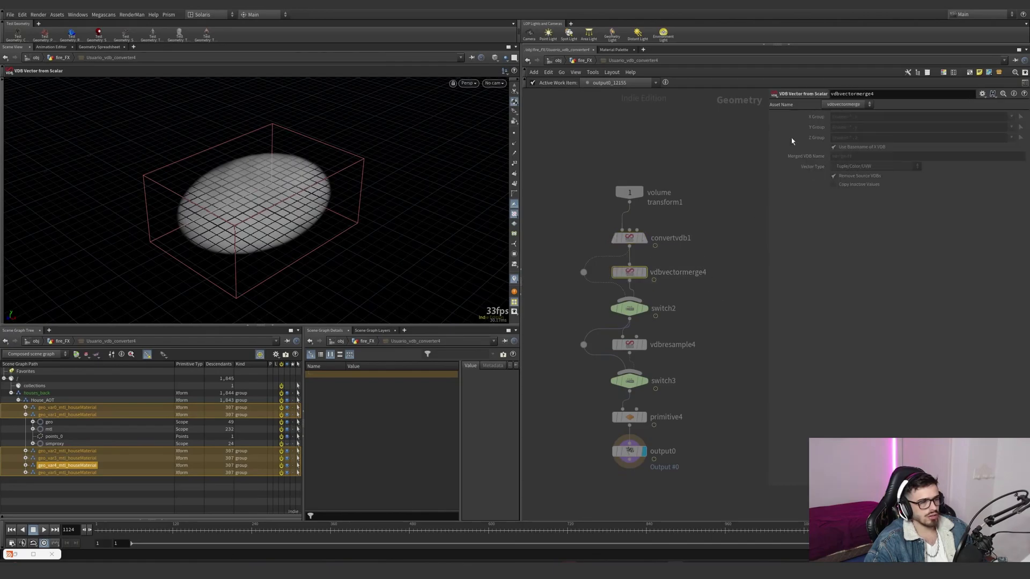
click(581, 62)
- Enter dopnet4 below the source network and check smokeobject_sparse1's voxel size expression and size limits
middle_drag(670, 327, 671, 272)
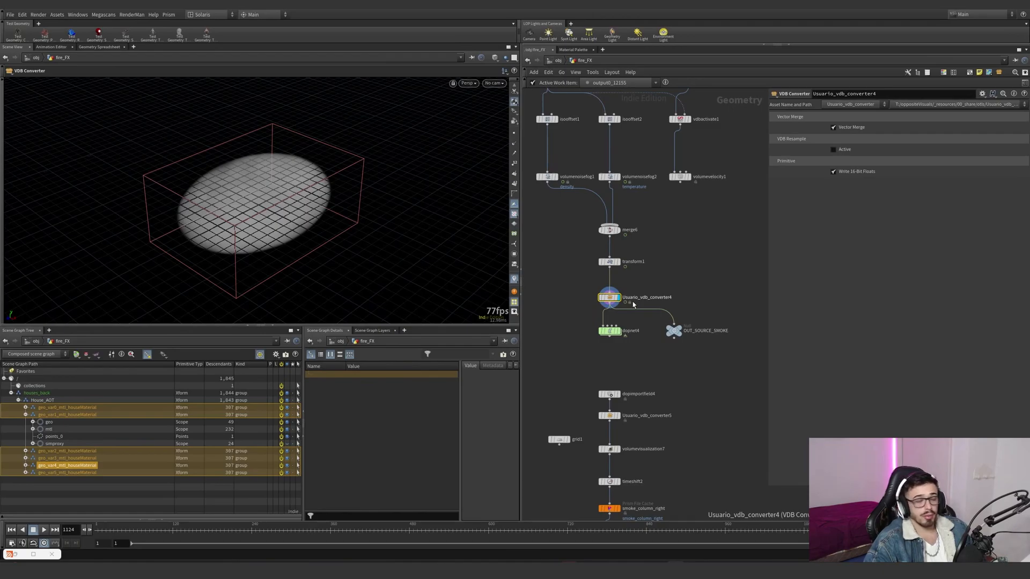
click(256, 533)
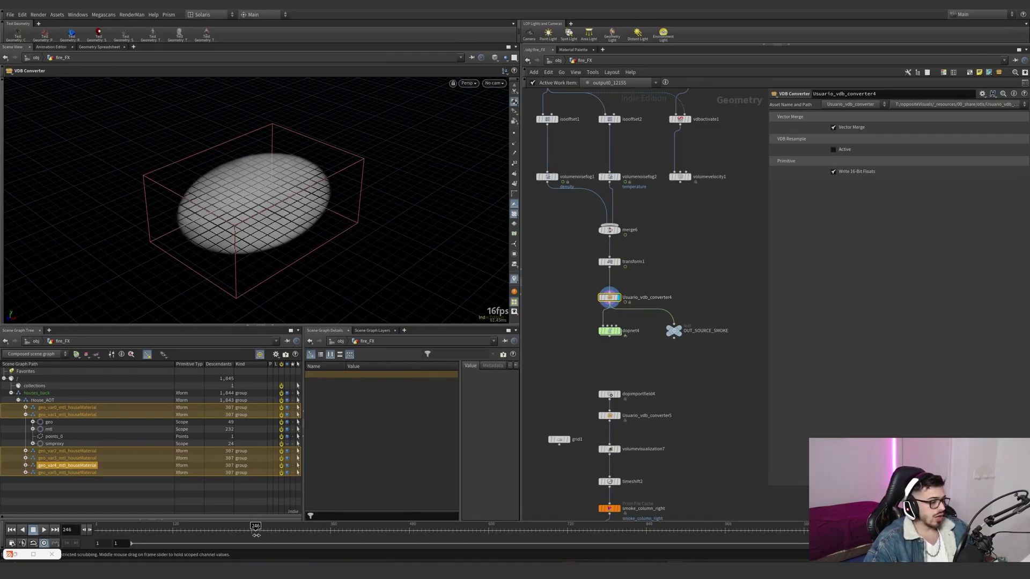
double_click(611, 332)
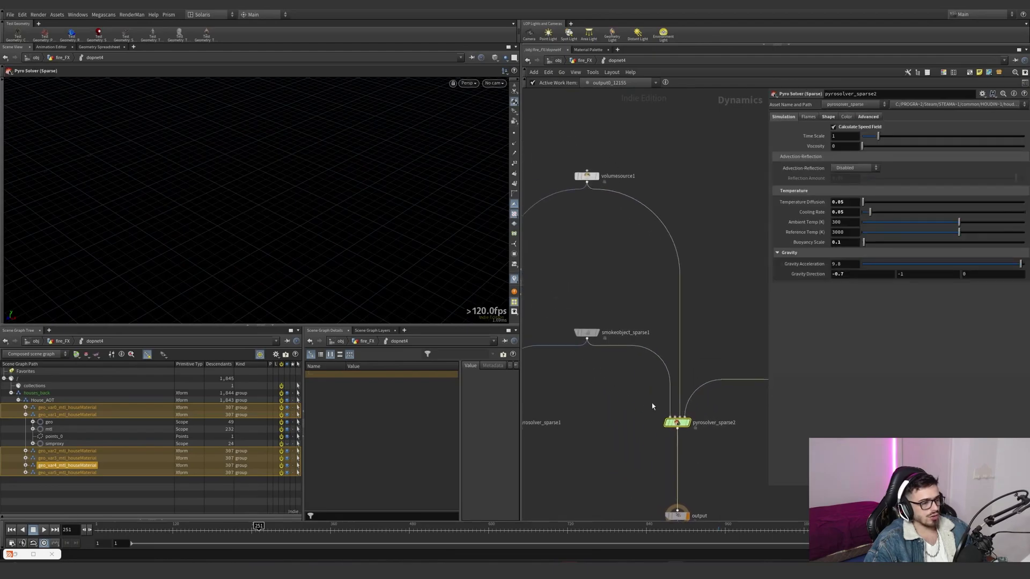
drag(635, 317, 581, 373)
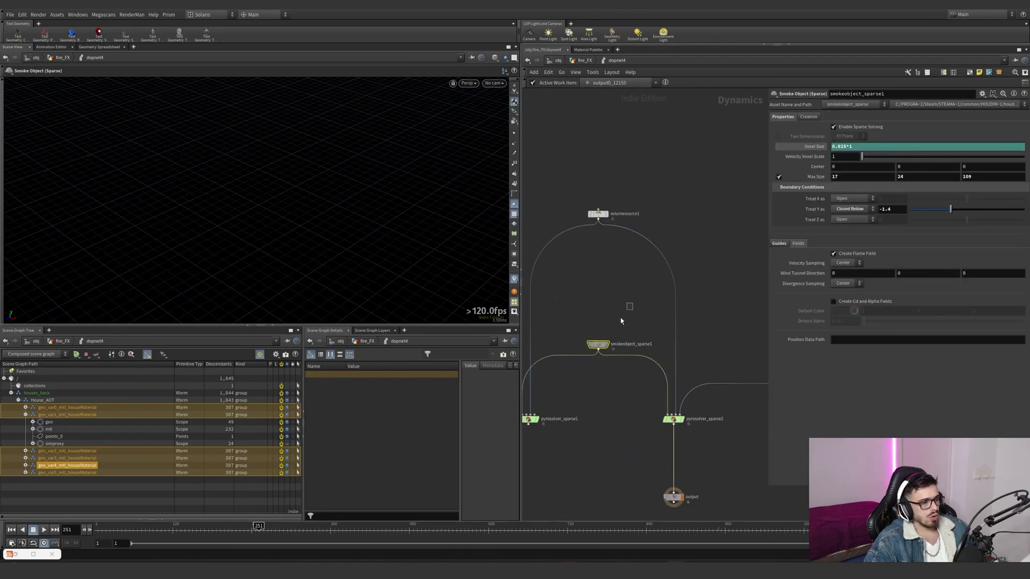
click(818, 146)
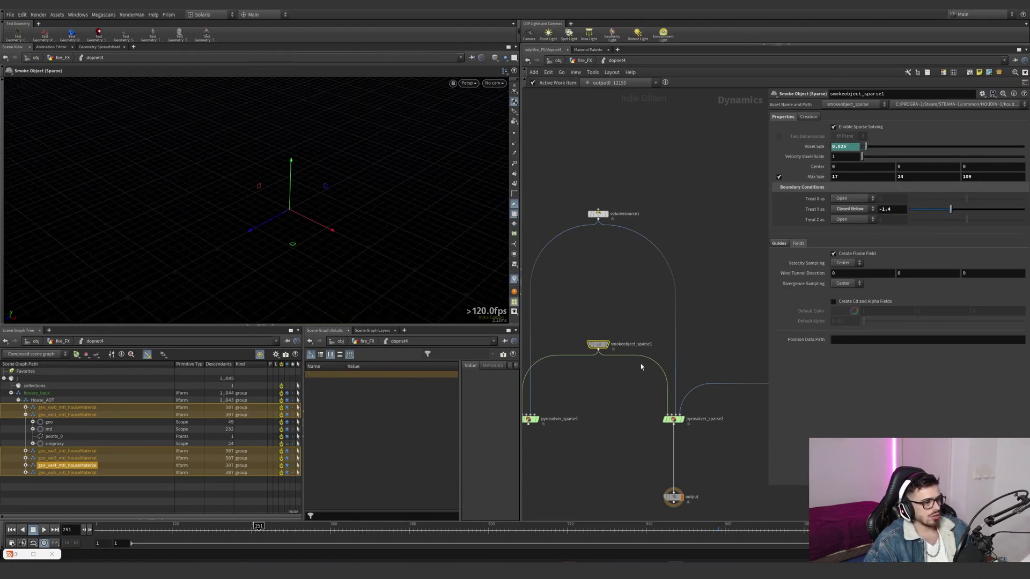
- Switch the desktop layout to Build and home the viewport with smokeobject_sparse1 selected
click(207, 15)
click(214, 31)
middle_drag(500, 350, 545, 353)
scroll(545, 352, up, 5)
click(442, 279)
key(space+h)
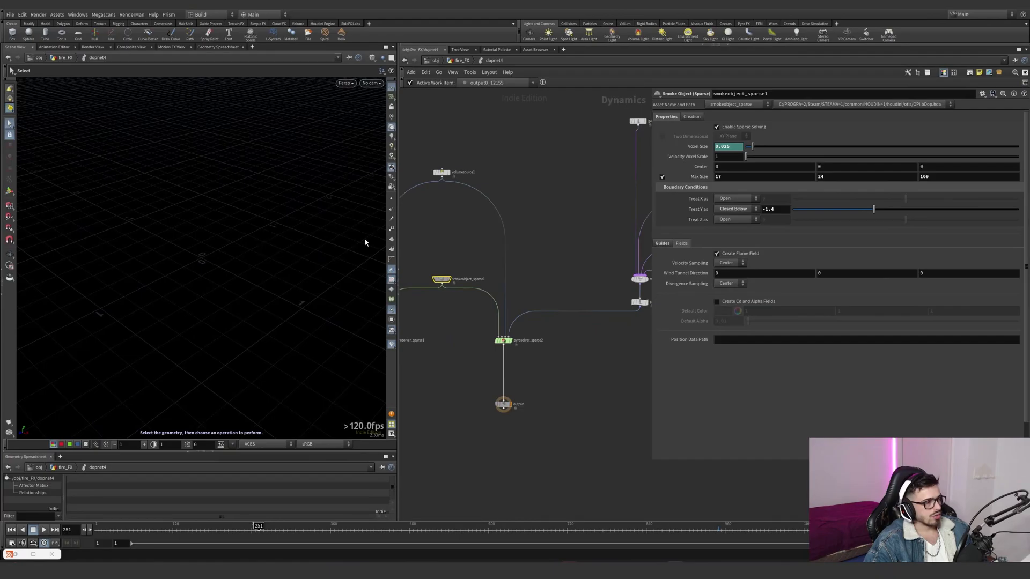
- Go up to fire_FX, move the timeline to frame 950, and reopen dopnet4 with smokeobject_sparse1 selected
drag(534, 151, 431, 194)
click(467, 61)
middle_drag(546, 218, 540, 219)
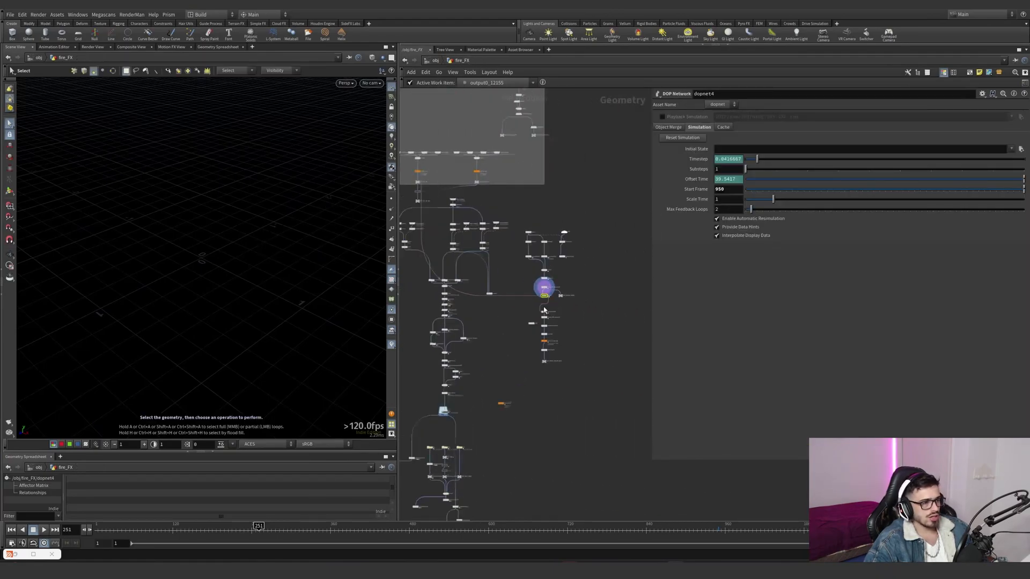
click(719, 535)
double_click(528, 279)
click(441, 279)
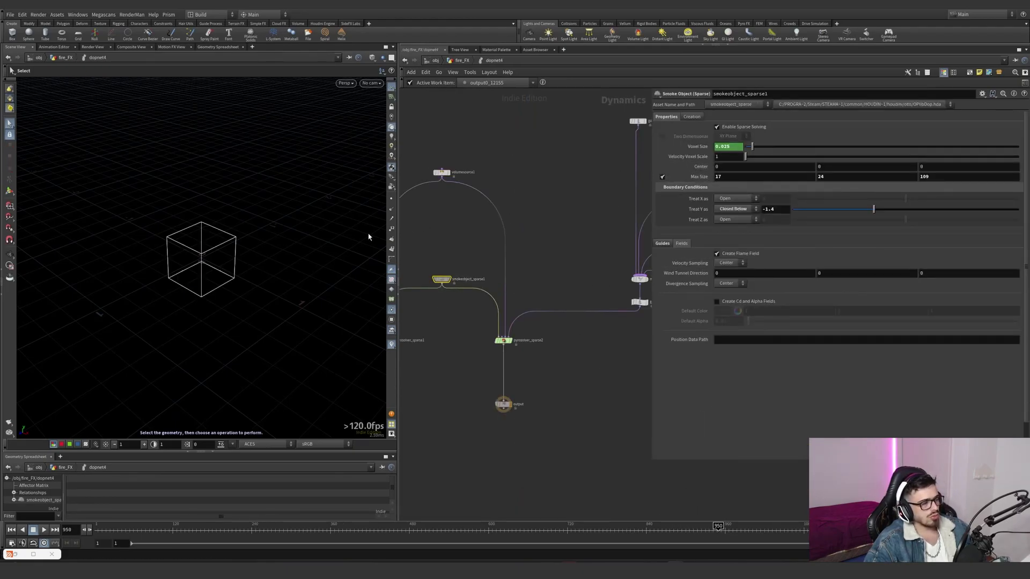
- View the smoke object's container in the viewport and review gaswind1's time scale, direction and speed parameters
alt+right_drag(228, 257, 177, 272)
scroll(563, 215, down, 2)
middle_drag(633, 174, 550, 253)
drag(530, 210, 452, 258)
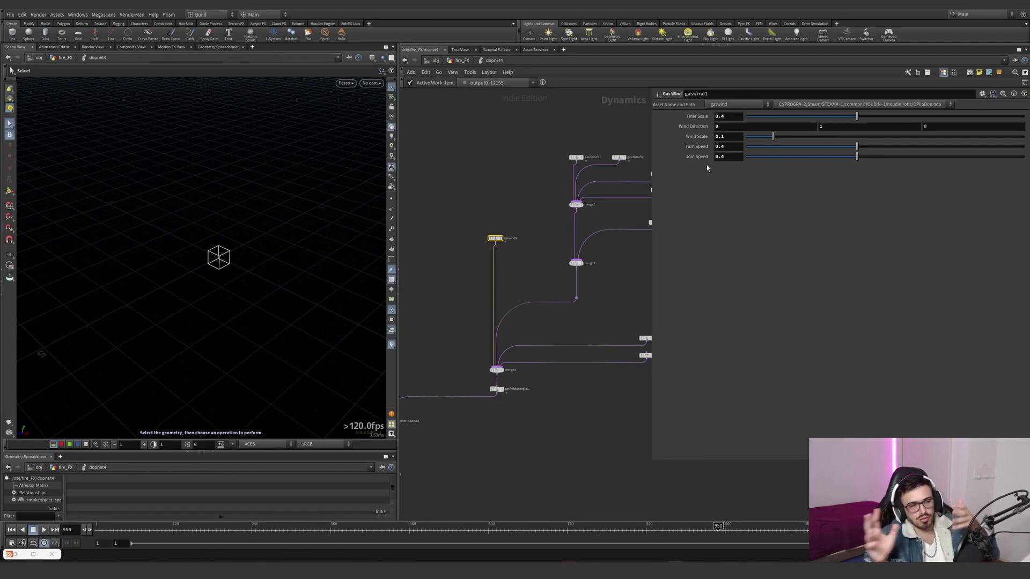
- Review gasdisturb1's strength and block size settings and its speed control field
middle_drag(507, 225, 438, 247)
scroll(509, 168, up, 3)
click(505, 188)
drag(730, 185, 714, 185)
drag(725, 146, 696, 150)
click(689, 136)
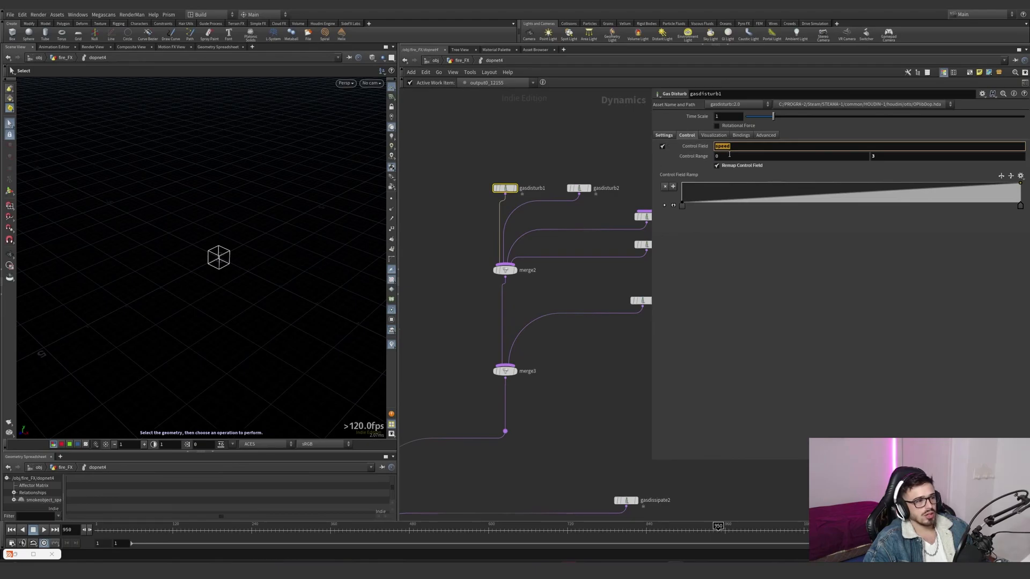
- Review gasdisturb2's disturbance settings and its control field parameters
scroll(599, 152, down, 5)
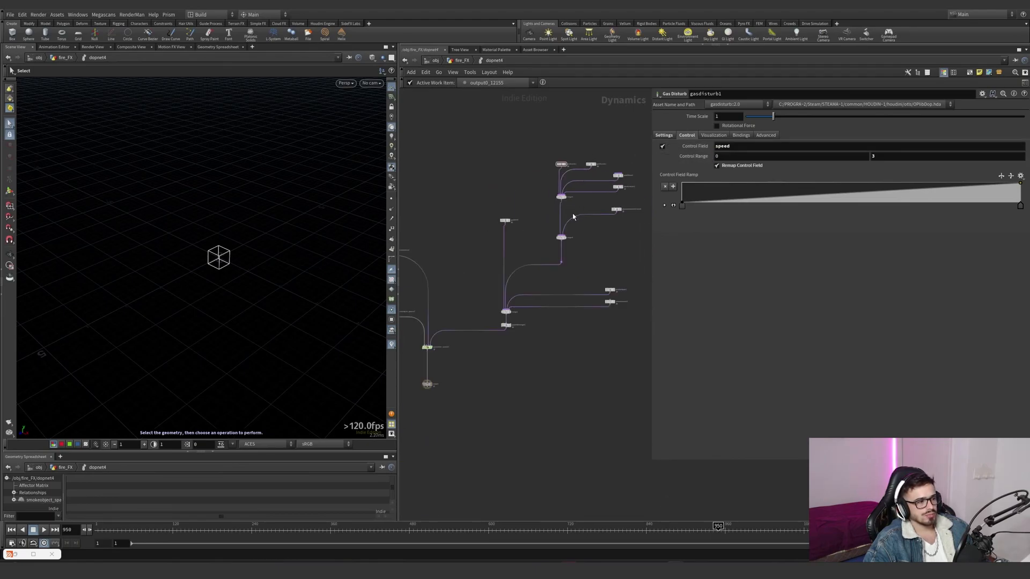
scroll(574, 216, up, 5)
click(553, 220)
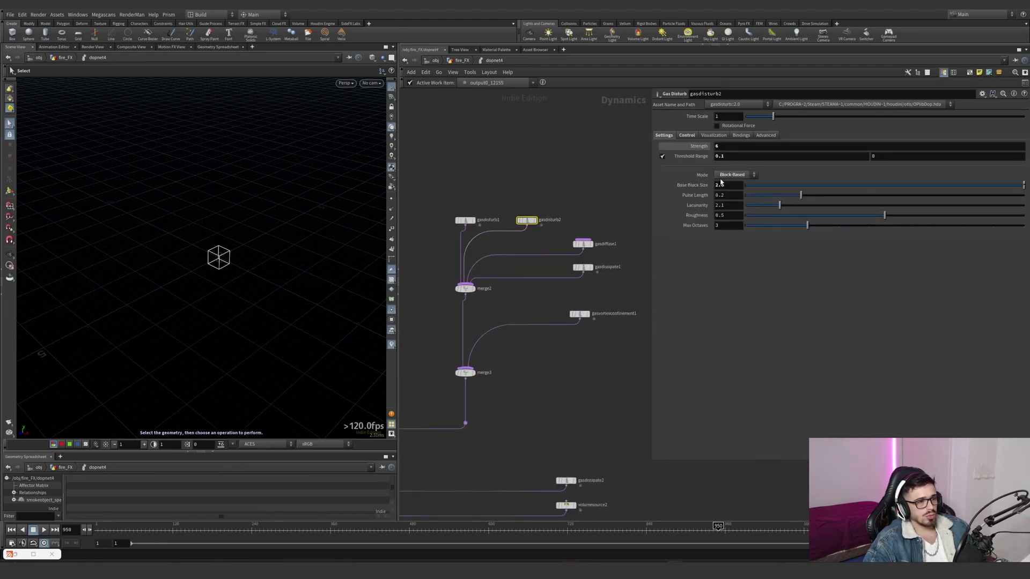
click(686, 136)
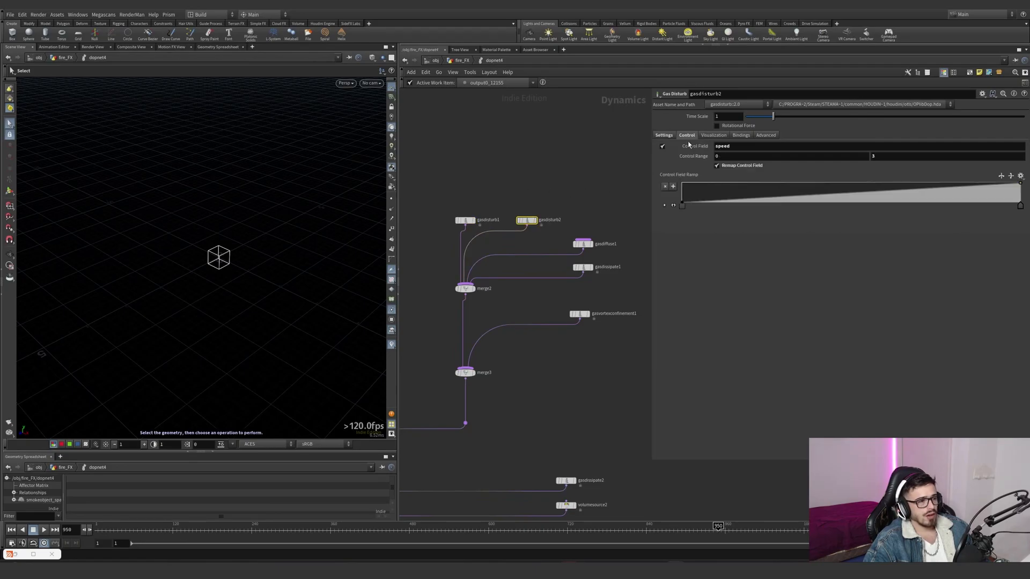
- Review gasdiffuse1's density diffusion rate and gasdissipate1's evaporation and subtraction rates
click(584, 245)
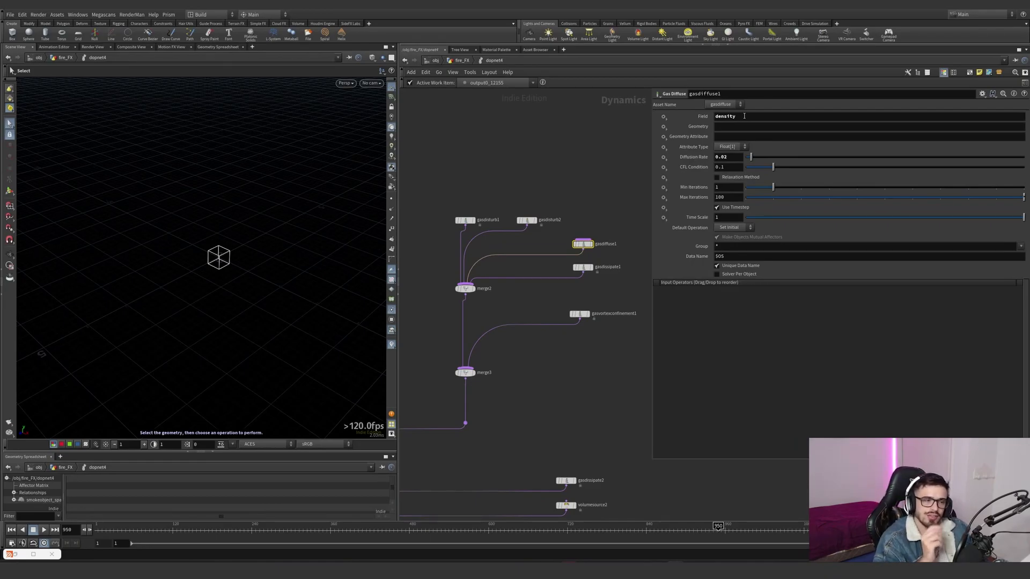
click(724, 157)
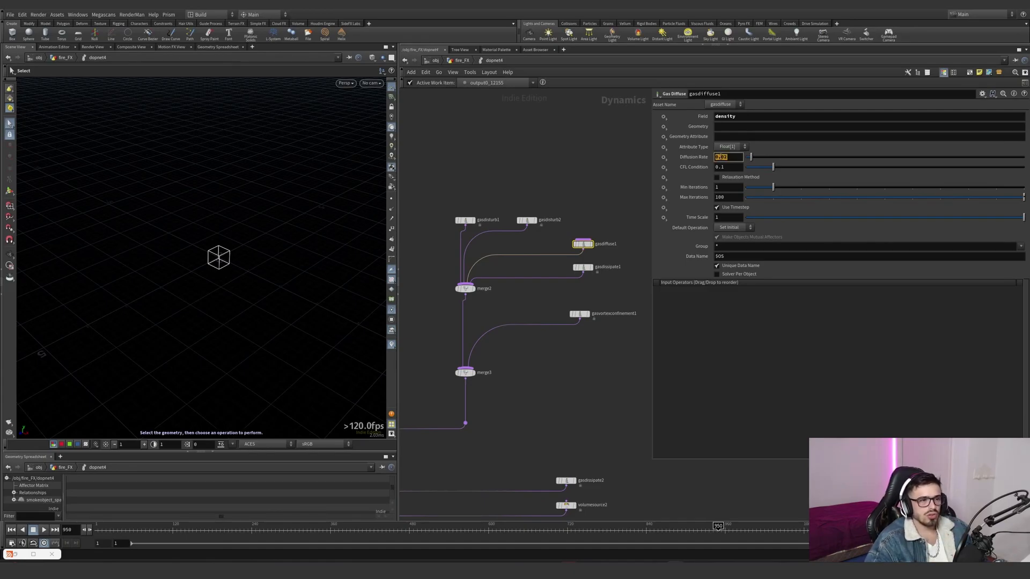
click(583, 267)
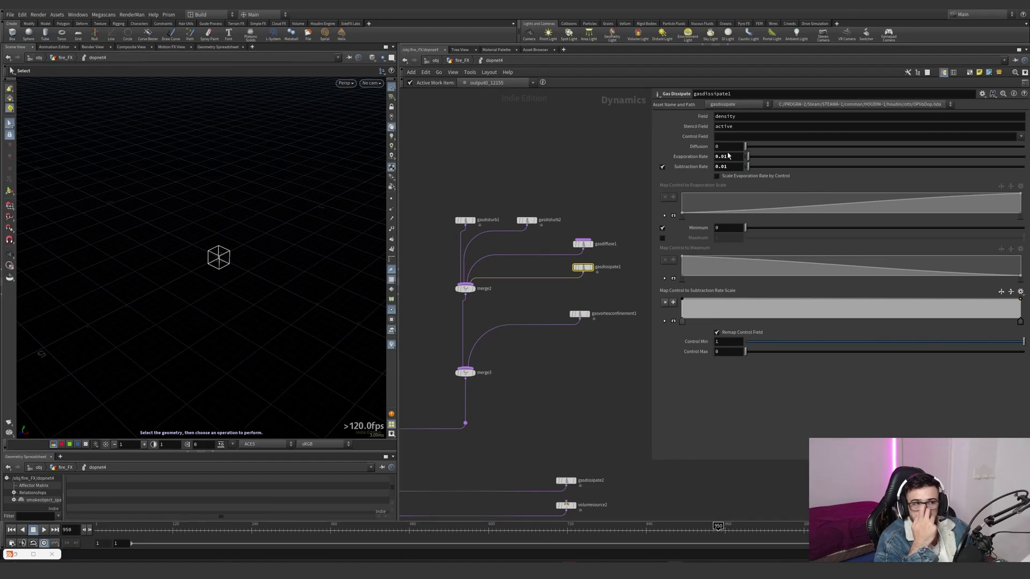
drag(735, 167, 710, 168)
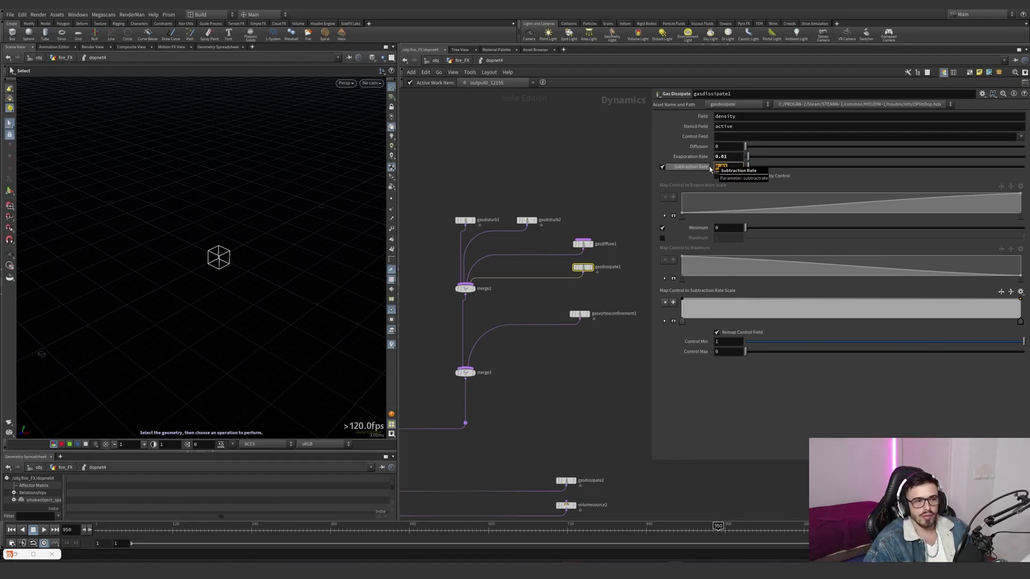
- Review the vortex confinement node's scale and gasdissipate2's temperature control field and subtraction rate
drag(626, 295, 560, 335)
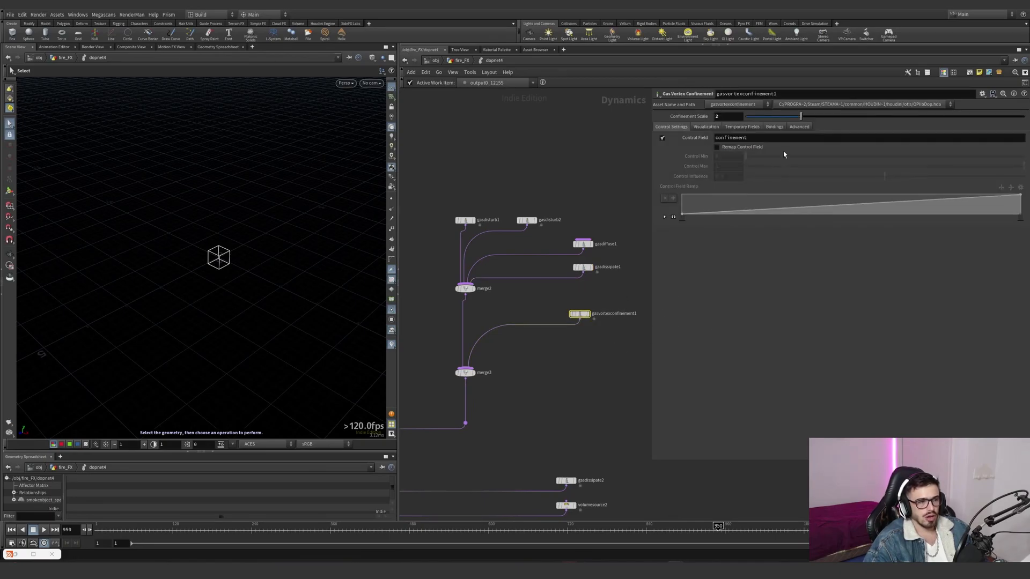
scroll(611, 349, down, 3)
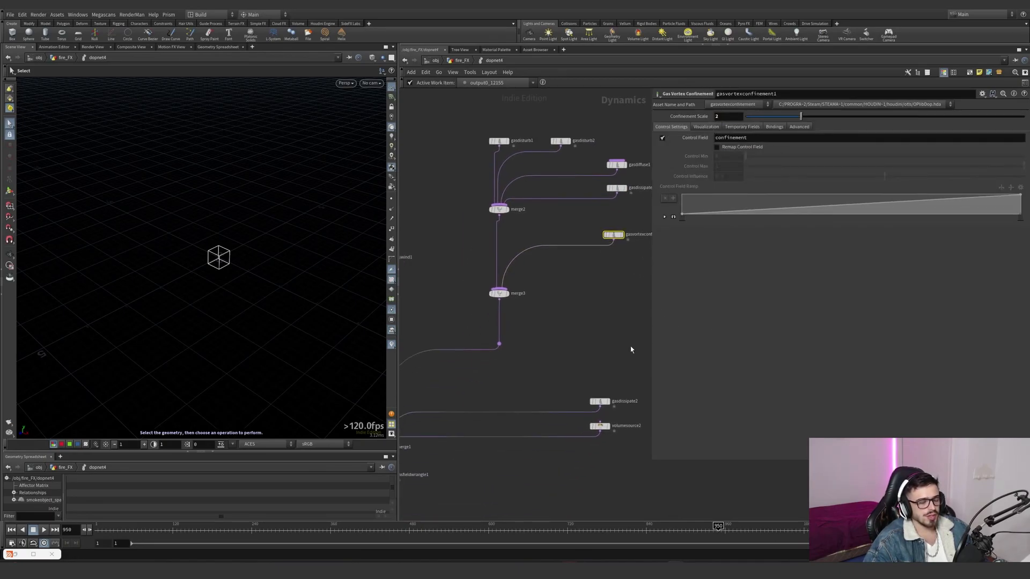
click(595, 400)
drag(607, 356, 540, 414)
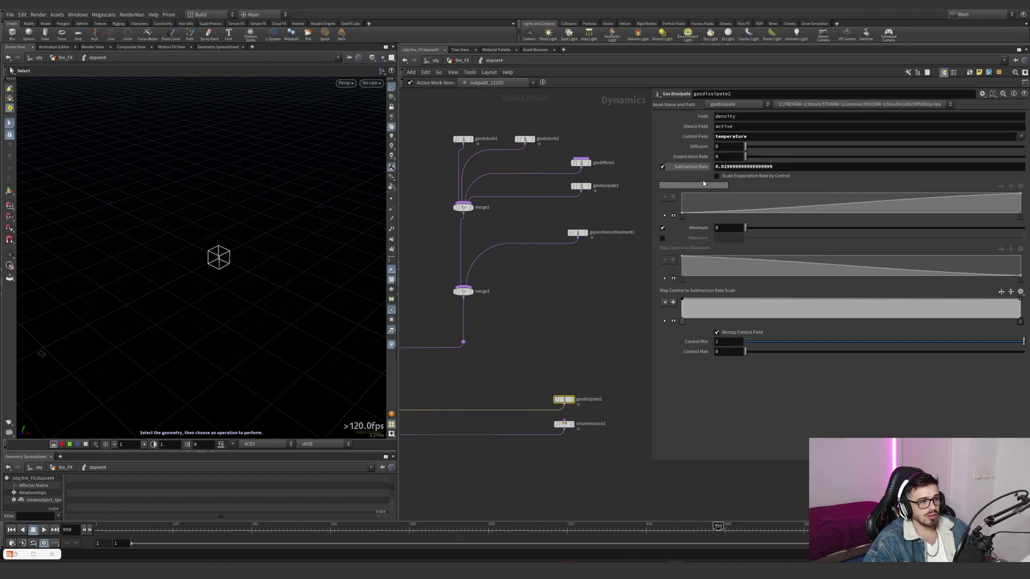
click(749, 137)
key(Tab)
- Follow volumesource2's SOP path to OUT_COL_SDF and examine the collision geometry framed in the viewport
click(561, 423)
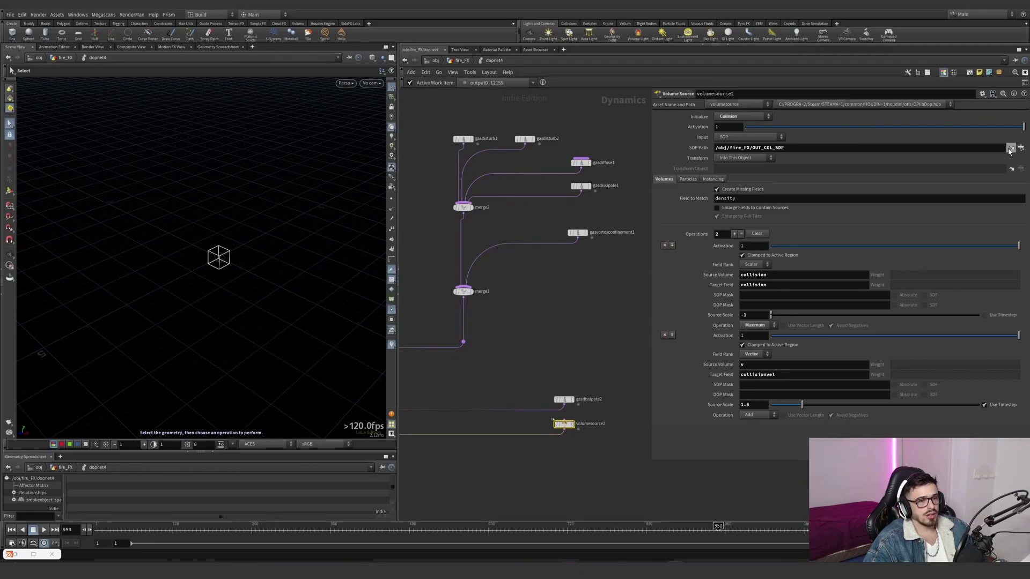
click(1011, 151)
key(space+g)
alt+drag(236, 254, 317, 250)
key(shift+w)
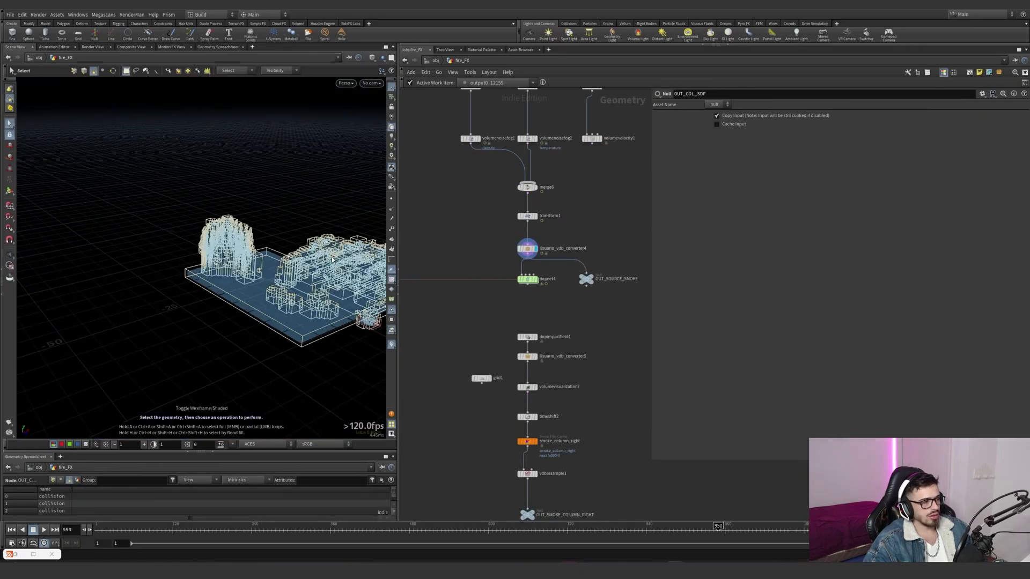
key(w)
scroll(516, 380, up, 3)
- Review dopimportfield4's imported fields, the VDB converter and volume visualization below it, and timeshift2's frame expression
drag(512, 329, 512, 330)
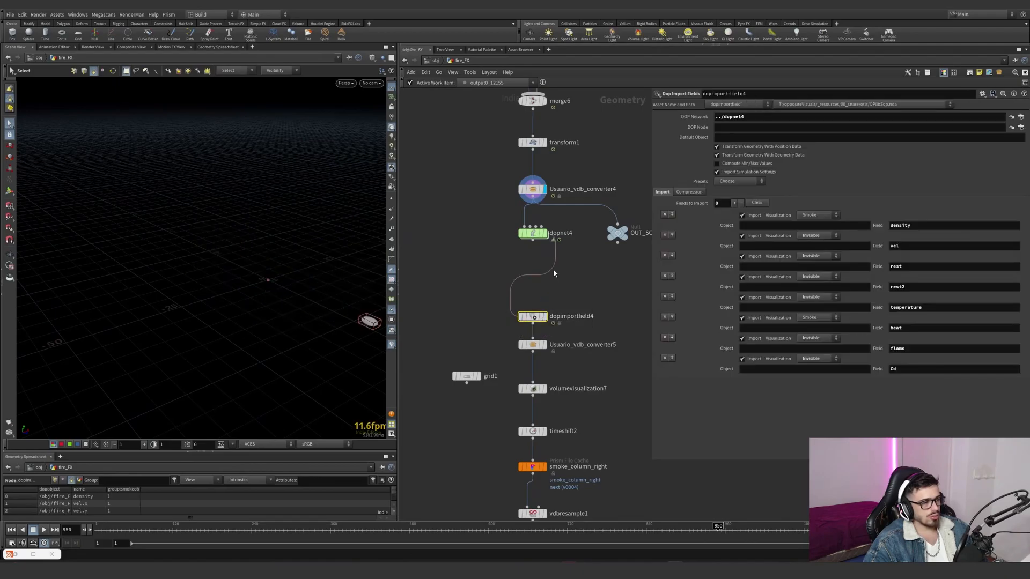
drag(597, 336, 503, 365)
drag(611, 374, 507, 414)
drag(583, 404, 511, 372)
middle_drag(568, 403, 562, 357)
drag(563, 402, 529, 385)
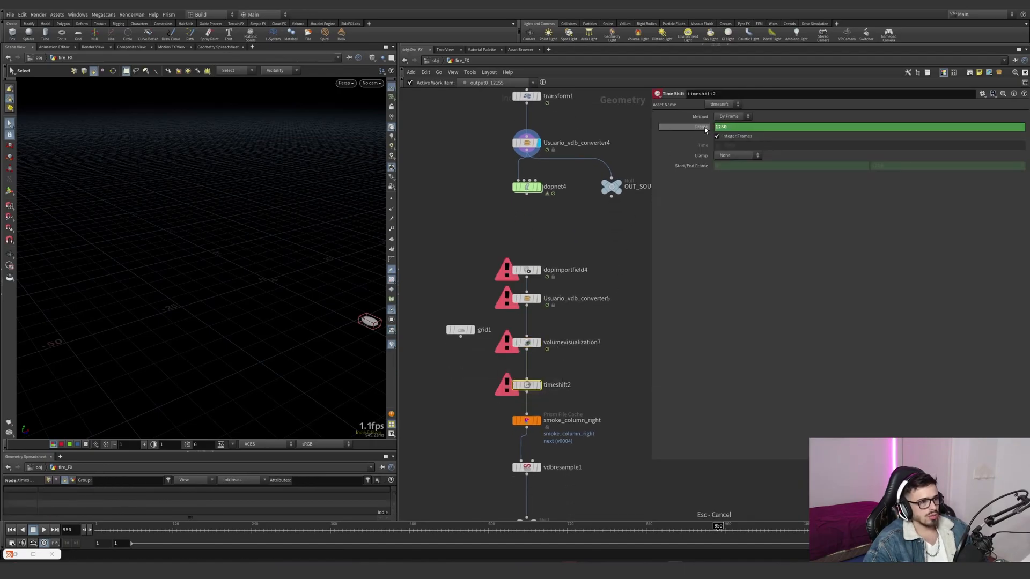
middle_drag(569, 462, 570, 386)
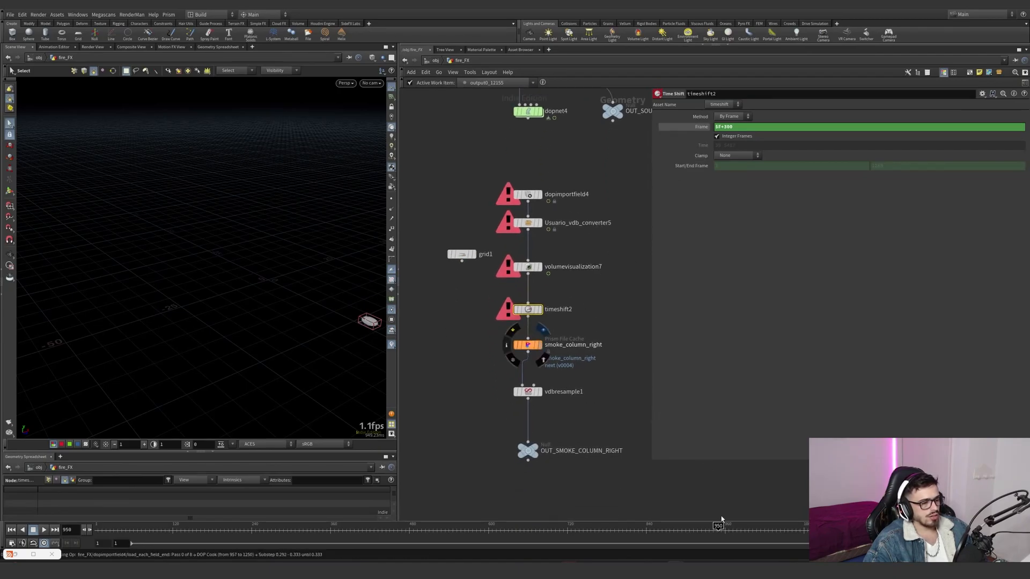
- Display the cached smoke_column_right simulation at frame 1119, framed in the viewport
click(528, 345)
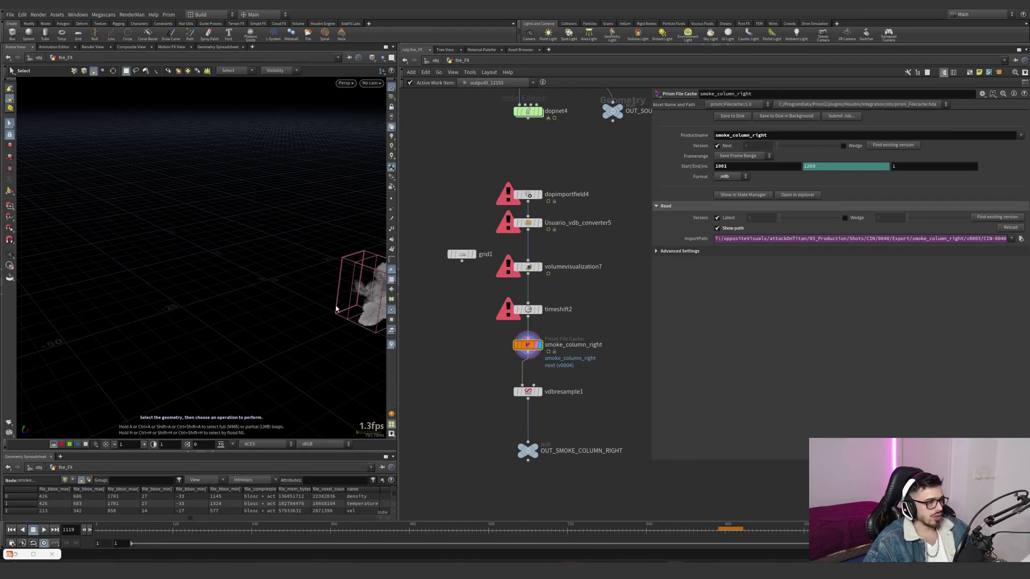
key(alt)
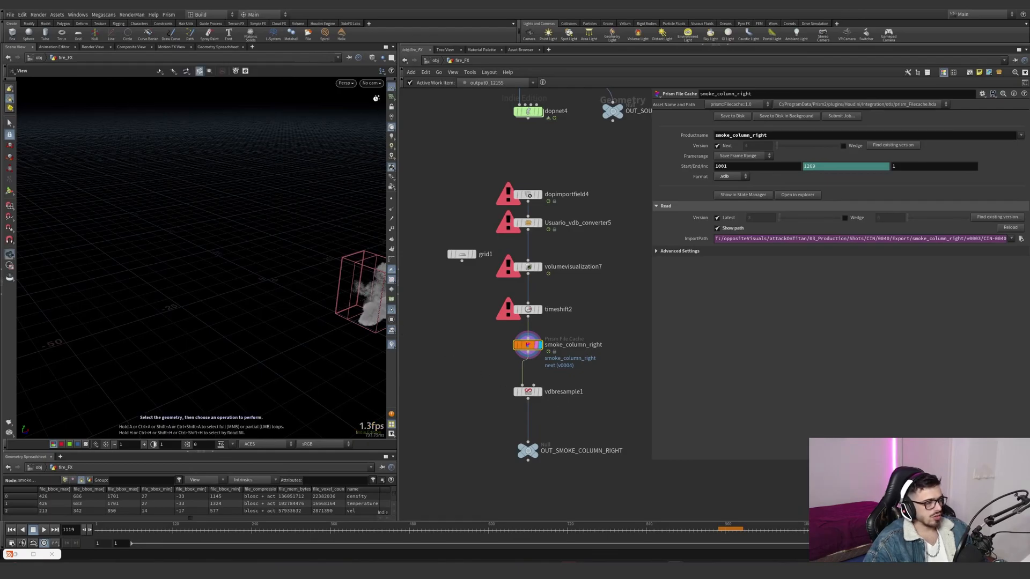
key(g)
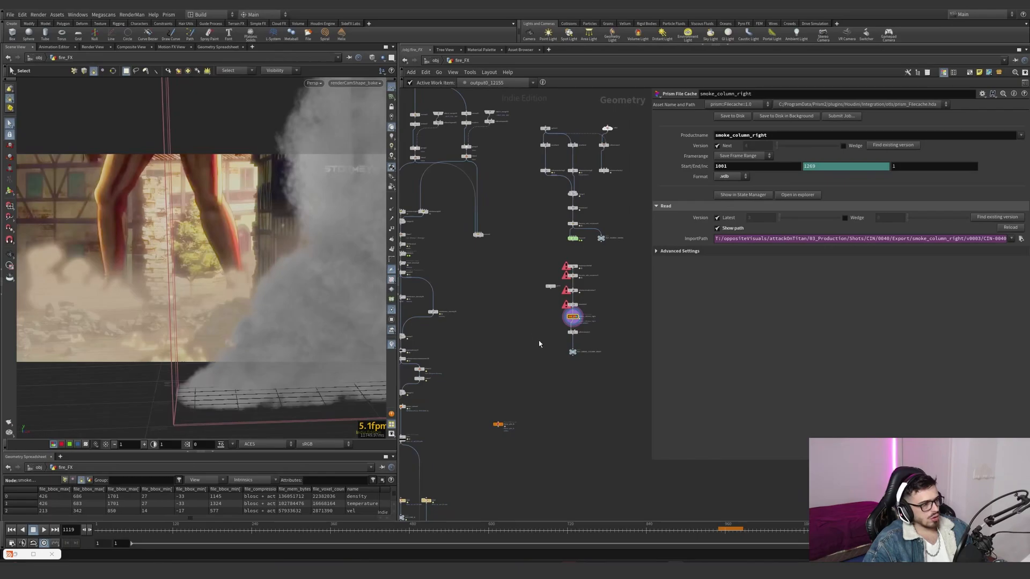
- Copy a Pyro Bake Volume onto vdbresample1, display it, disable its fire and set smoke density scale to 0.36
middle_drag(539, 338, 635, 216)
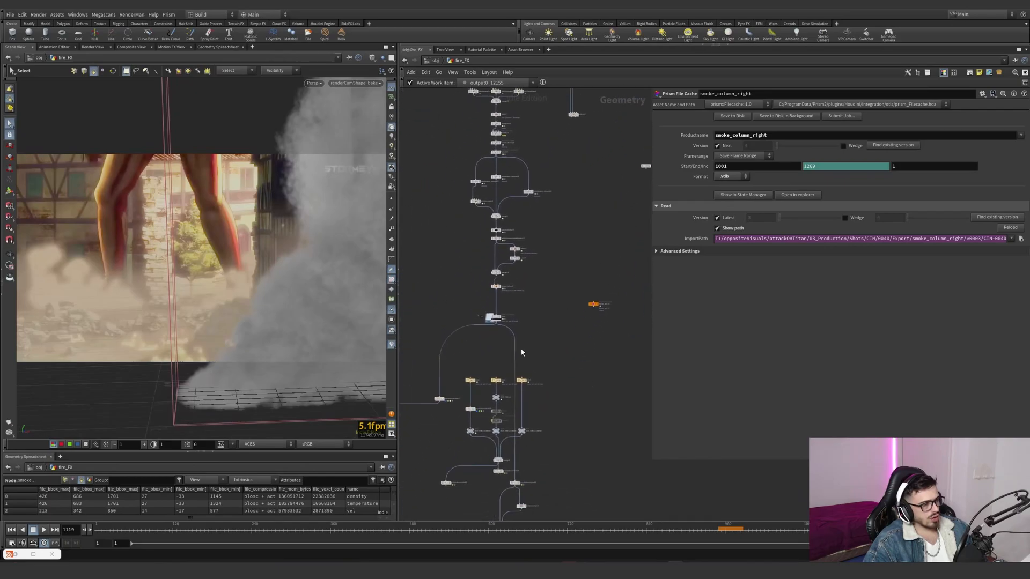
drag(460, 373, 643, 249)
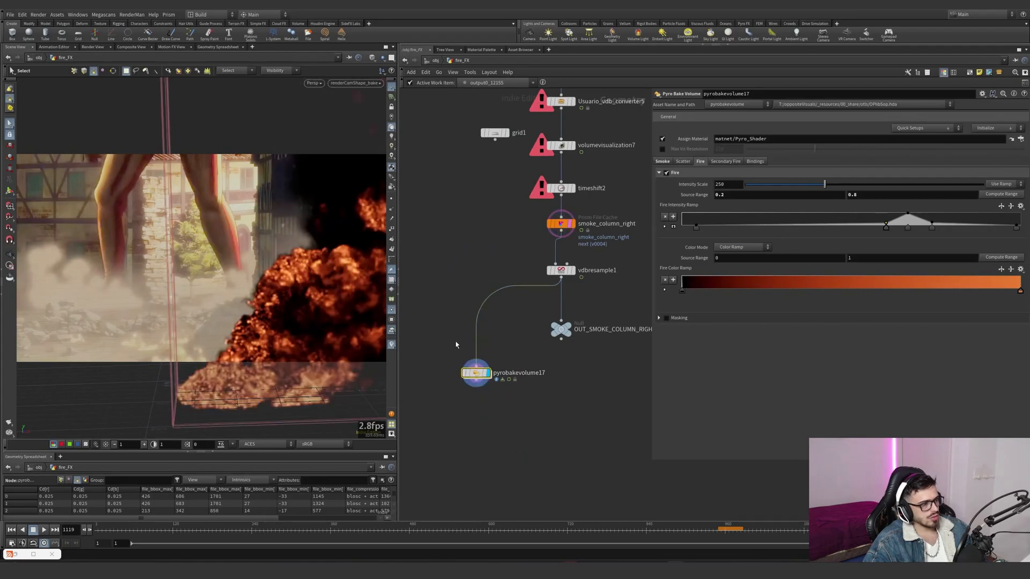
click(667, 173)
click(662, 161)
drag(747, 188, 747, 187)
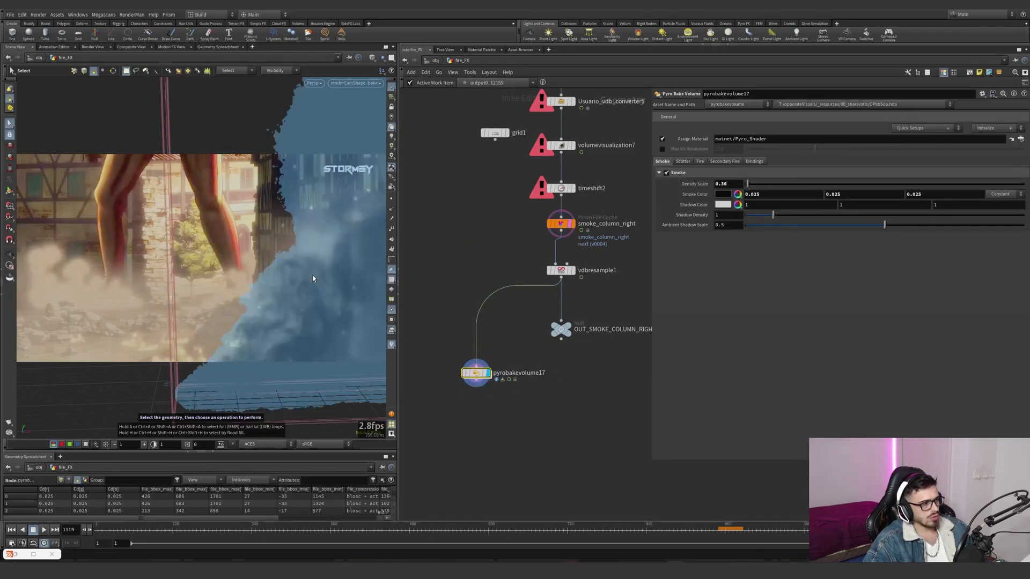
- Examine the shaded smoke column from several angles in the viewport
alt+right_drag(327, 282, 180, 345)
alt+drag(179, 345, 375, 273)
scroll(489, 365, down, 5)
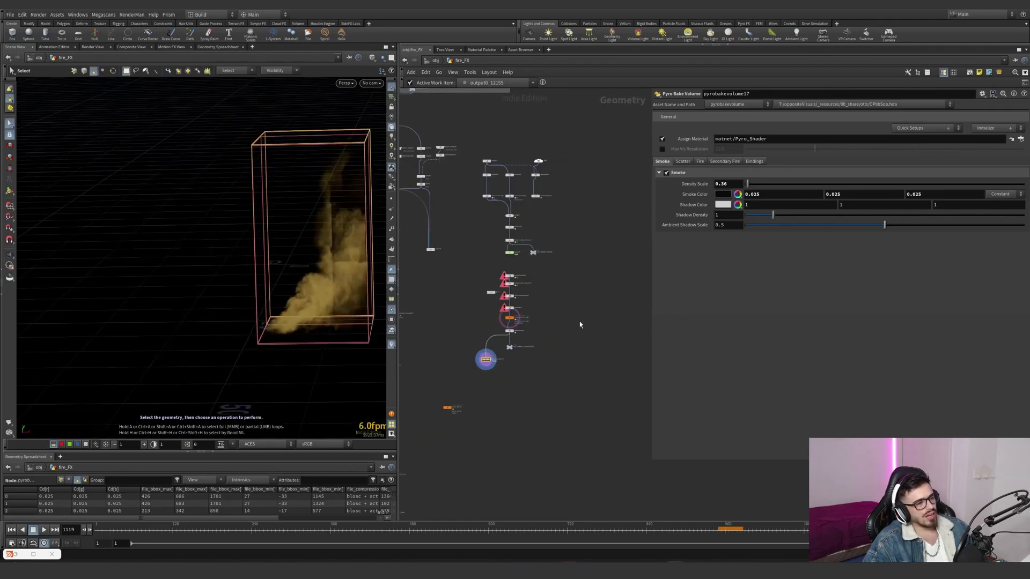
- Open the SMOKE_COLUMN_FX_RIGHT network and display object_merge7's collision input framed in the viewport
scroll(574, 313, down, 5)
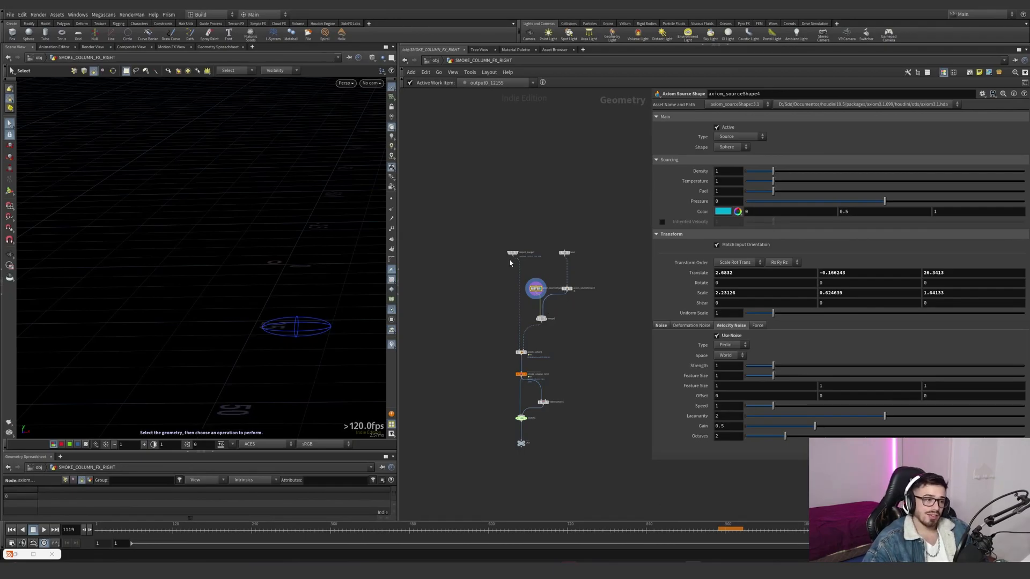
scroll(519, 255, up, 4)
click(524, 253)
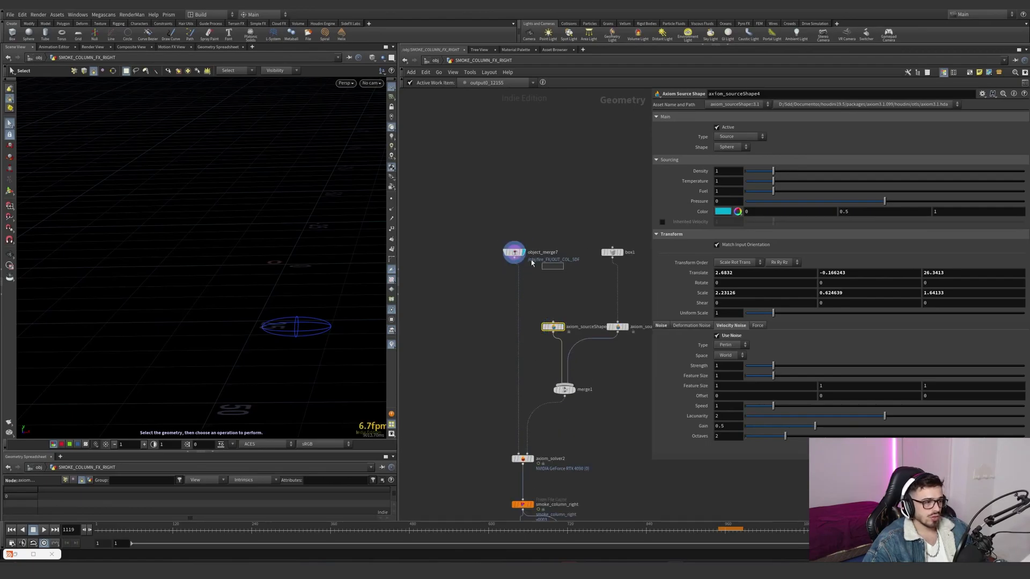
drag(545, 267, 501, 247)
key(space+g)
alt+drag(315, 224, 311, 196)
- Display axiom_sourceShape4 and examine its sphere source and parameters
click(562, 327)
drag(575, 314, 528, 340)
alt+middle_drag(268, 299, 136, 302)
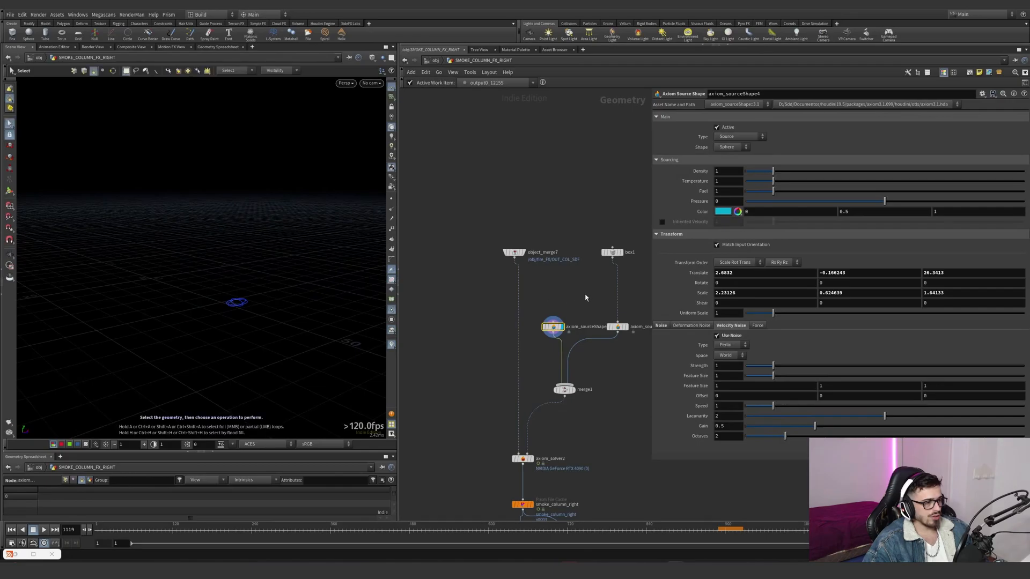
- Display box1, followed by axiom_sourceShape3, to examine the box and its inverted sink shape
middle_drag(611, 263, 566, 270)
click(576, 260)
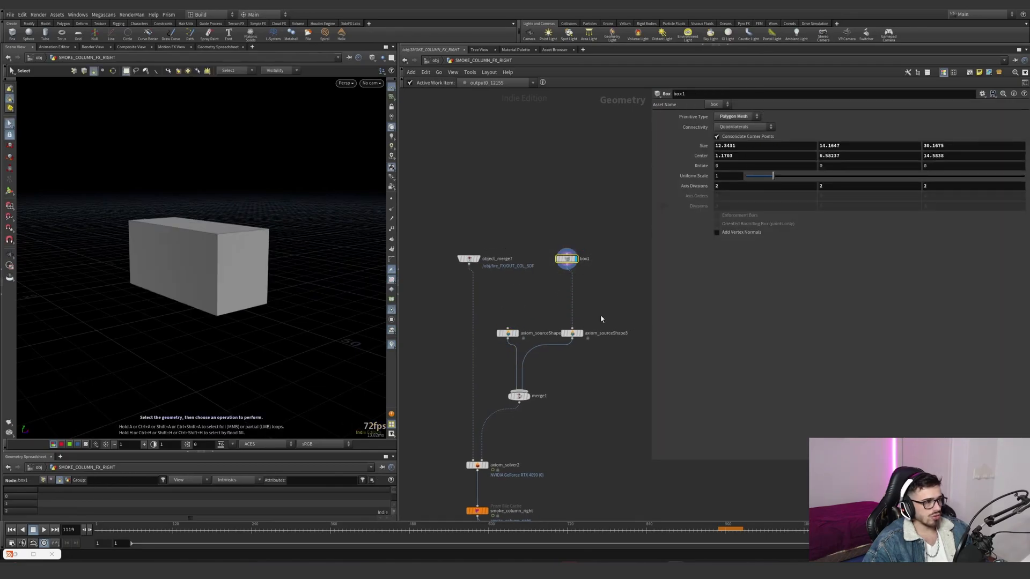
click(578, 334)
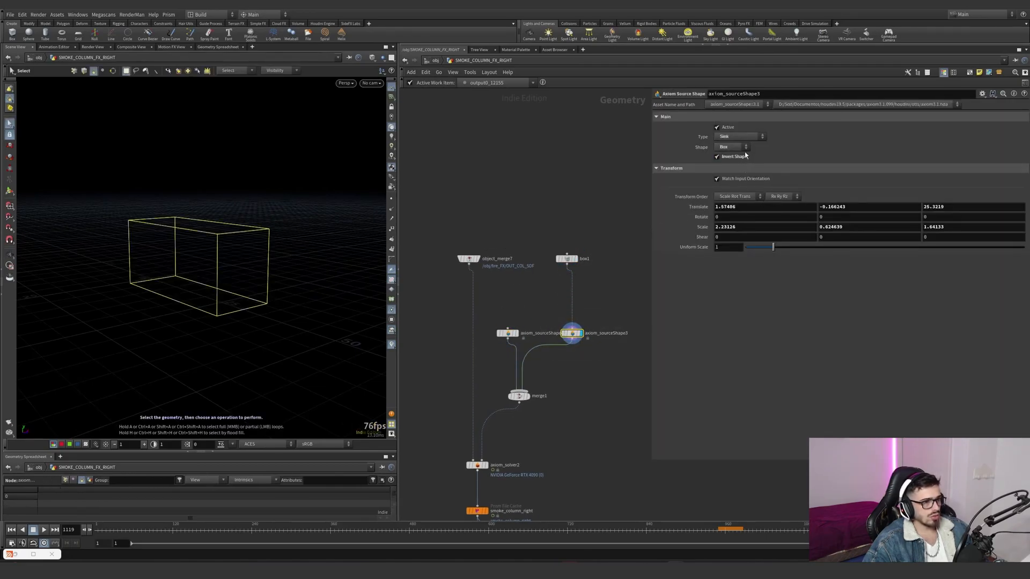
- Show object_merge7's collision geometry as a template alongside the sink box in the viewport
middle_drag(551, 380, 561, 333)
click(490, 223)
alt+drag(217, 237, 247, 219)
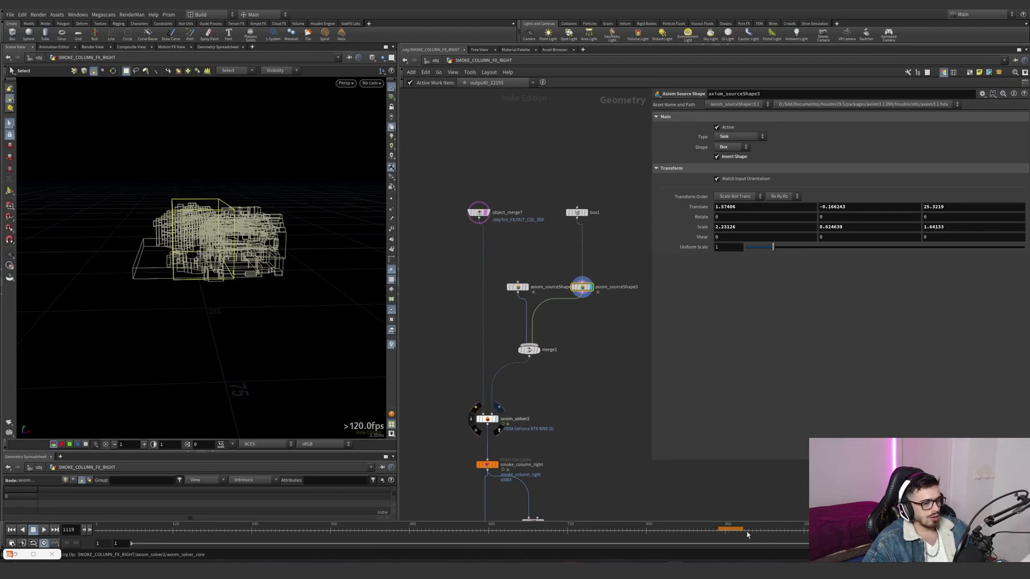
- Display axiom_solver2, play its smoke simulation through the render camera, and stop at frame 903
click(487, 419)
click(660, 127)
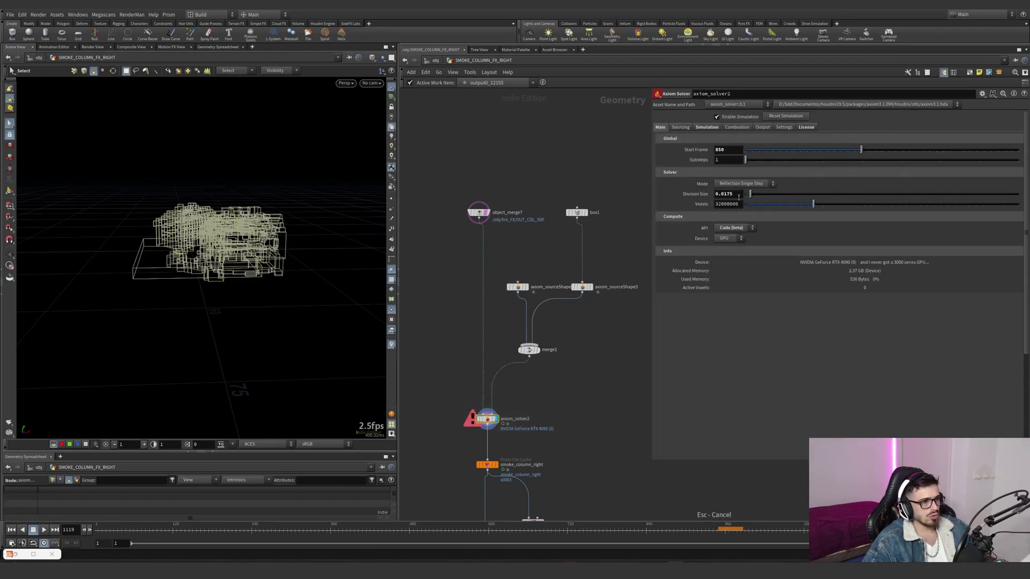
click(654, 539)
click(45, 531)
click(372, 83)
click(423, 128)
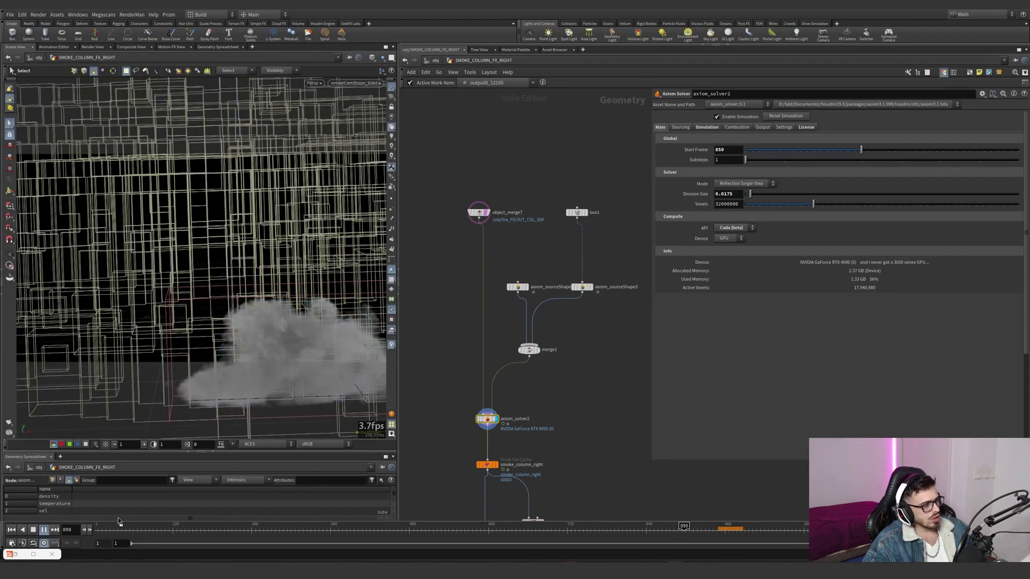
click(44, 531)
alt+drag(287, 297, 311, 257)
- Display the smoke_column_right cache and go to frame 1085 to examine the cached smoke
middle_drag(502, 460, 511, 393)
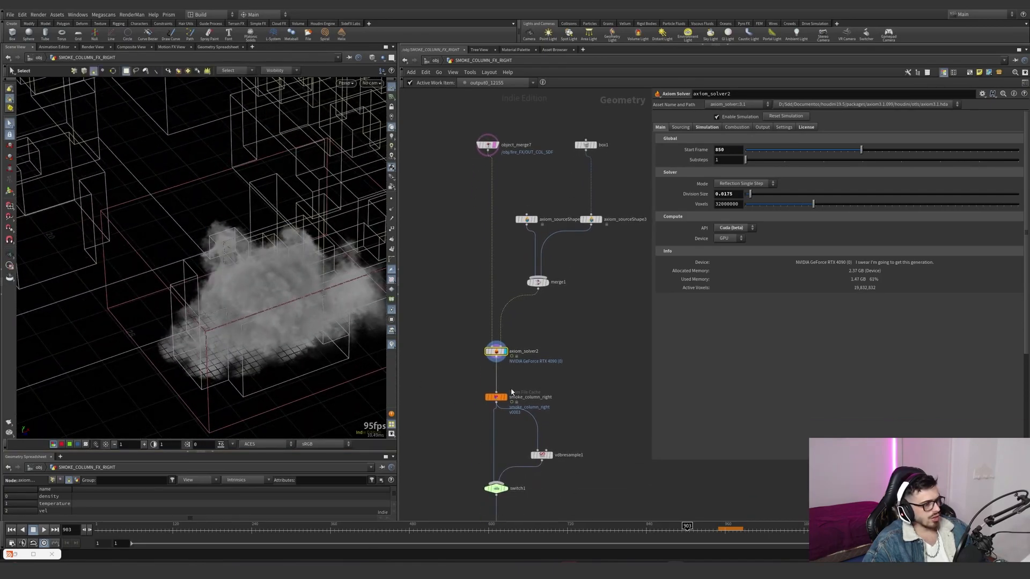
click(499, 397)
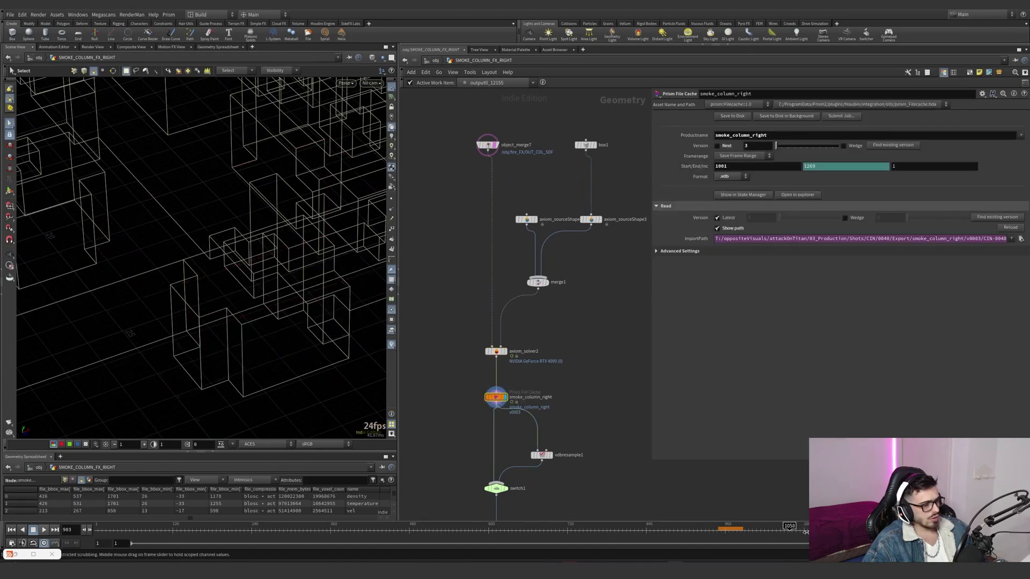
click(770, 515)
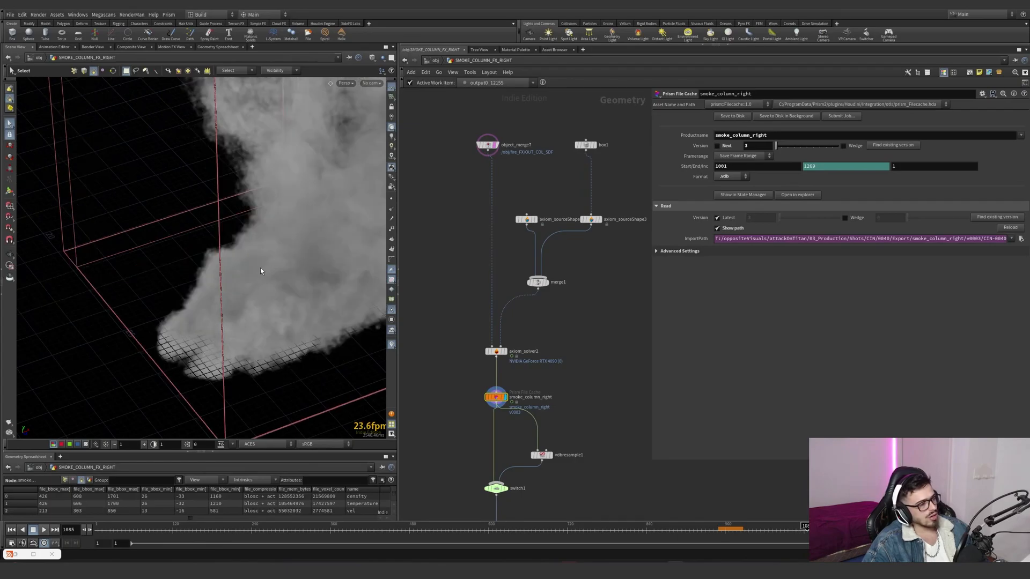
key(alt)
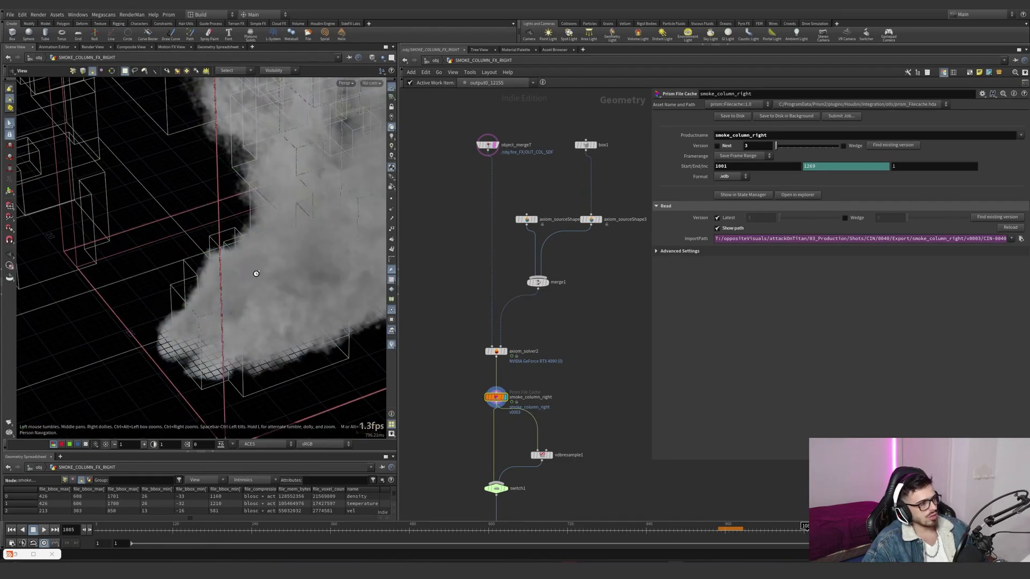
key(Escape)
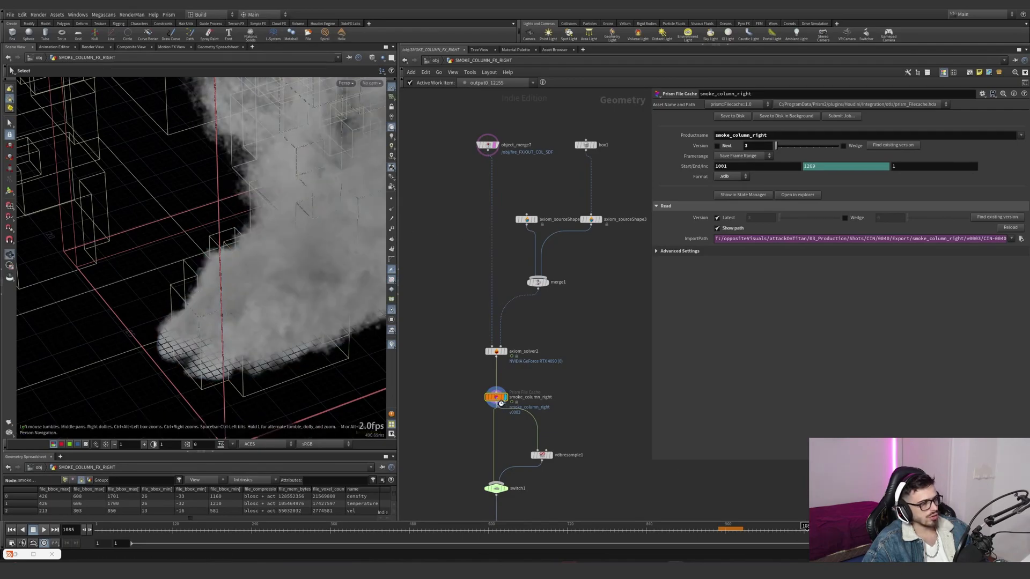
- Branch a Volume Visualization node off smoke_column_right, display it, and enable its Max Vis Res option under viewport quality
key(Tab)
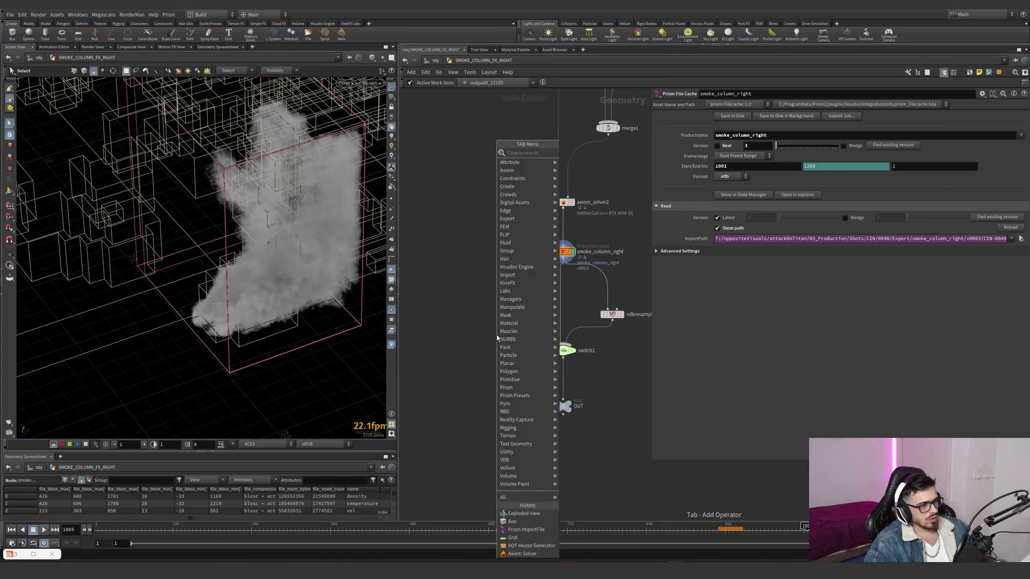
text(smokevo)
key(BackSpace)
key(BackSpace)
key(BackSpace)
key(BackSpace)
key(BackSpace)
key(BackSpace)
key(BackSpace)
text(visual)
key(Down)
key(Down)
key(Return)
click(506, 317)
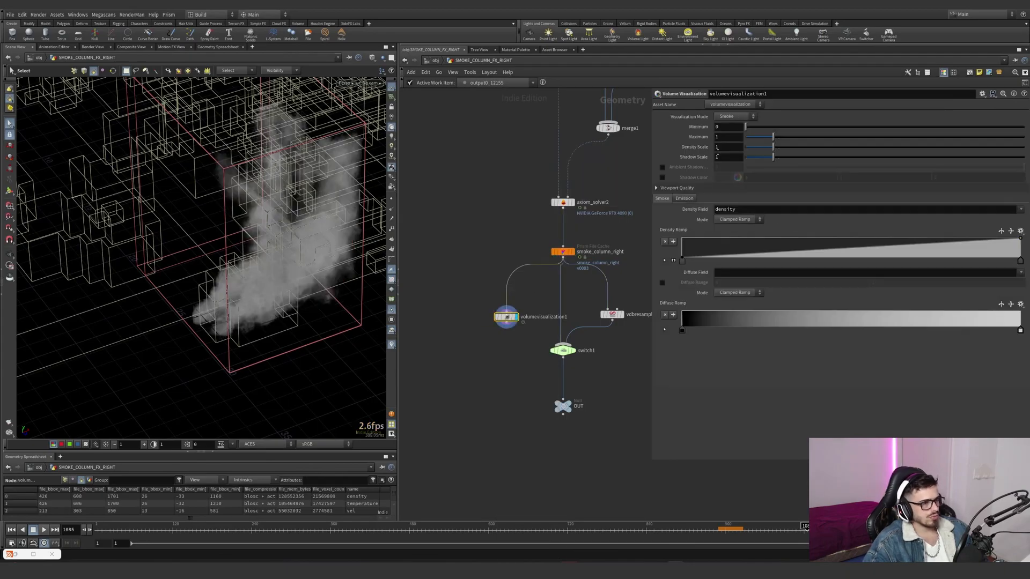
click(662, 199)
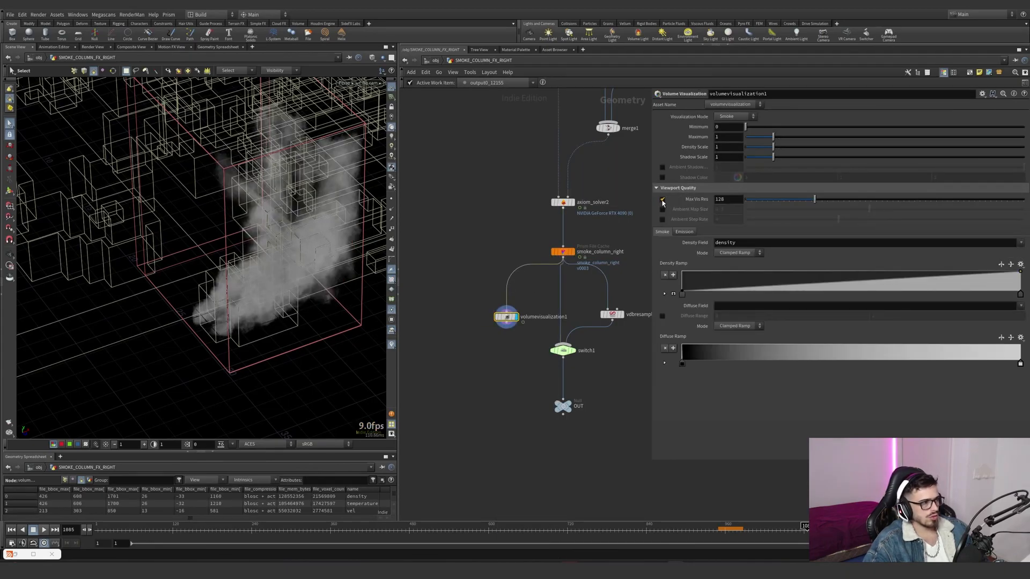
- Go to frame 661 and examine axiom_solver2's dissipation, cooling, disturbance, turbulence and confinement strengths
alt+drag(310, 267, 479, 265)
middle_drag(527, 229, 504, 283)
drag(652, 529, 529, 528)
drag(494, 275, 561, 241)
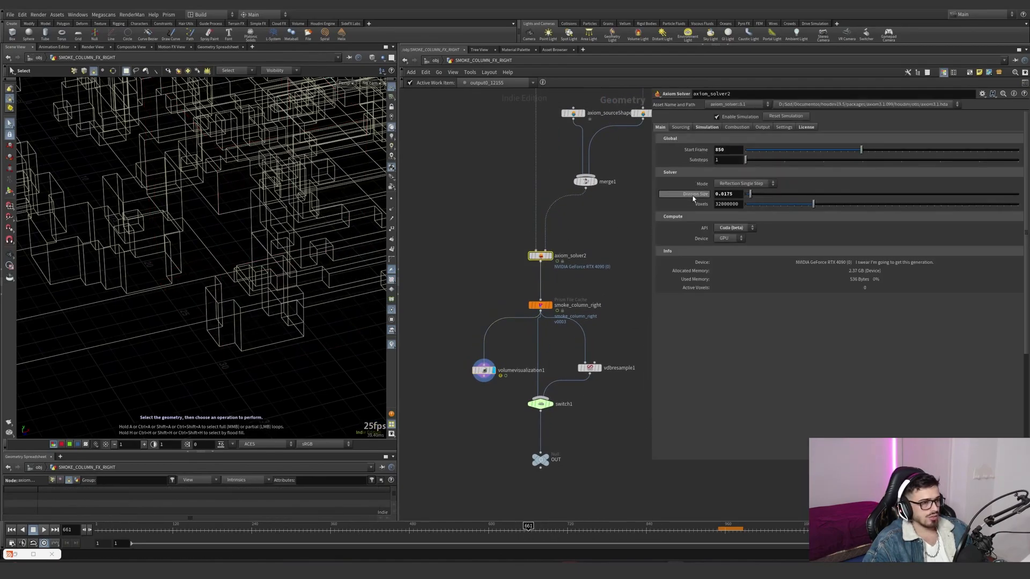
click(698, 128)
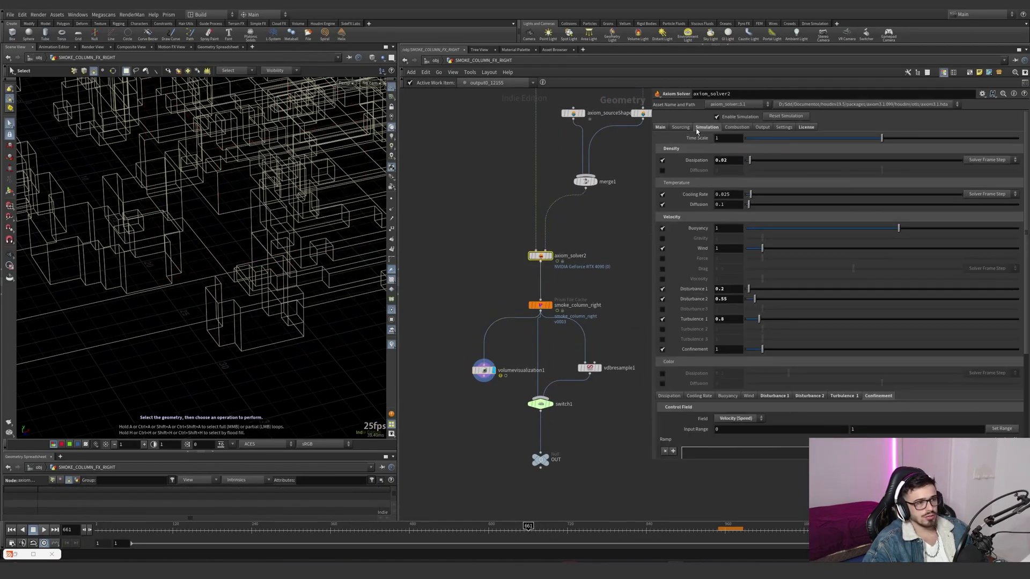
click(735, 300)
click(720, 319)
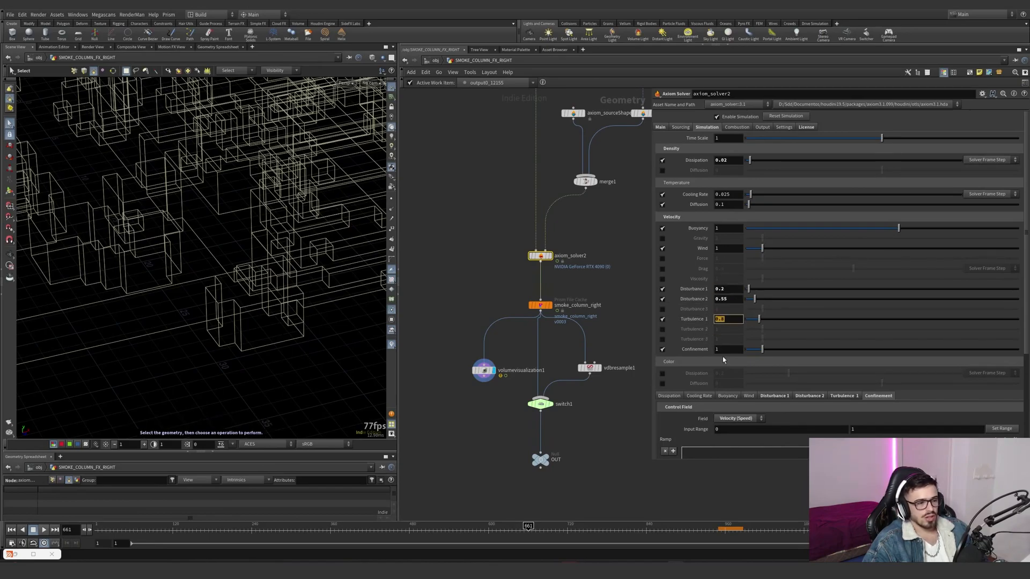
scroll(759, 379, down, 2)
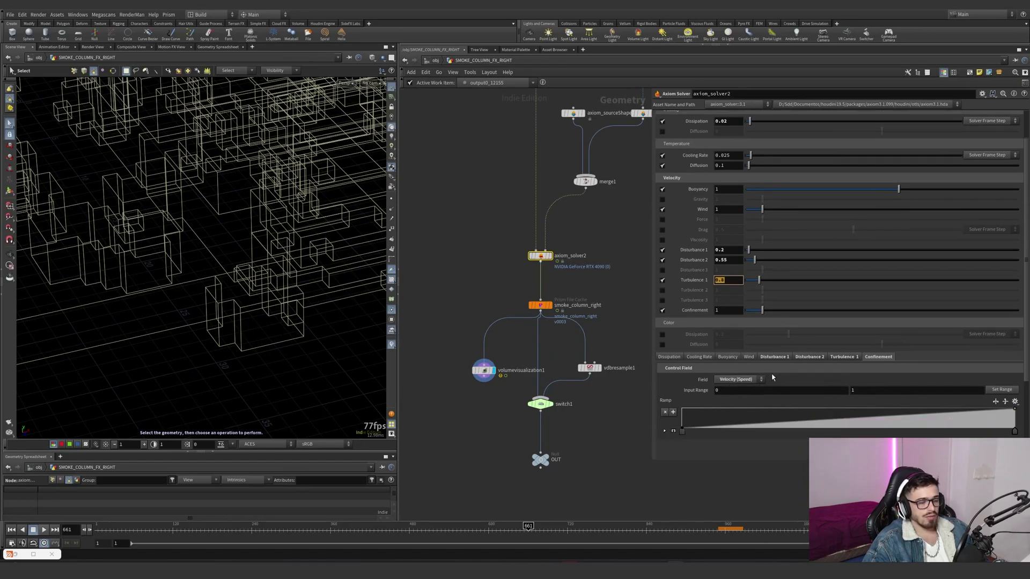
- Examine the Disturbance 1 block size and its underlying expression in axiom_solver2's simulation settings
click(775, 357)
scroll(800, 321, down, 2)
click(801, 320)
click(877, 319)
click(776, 320)
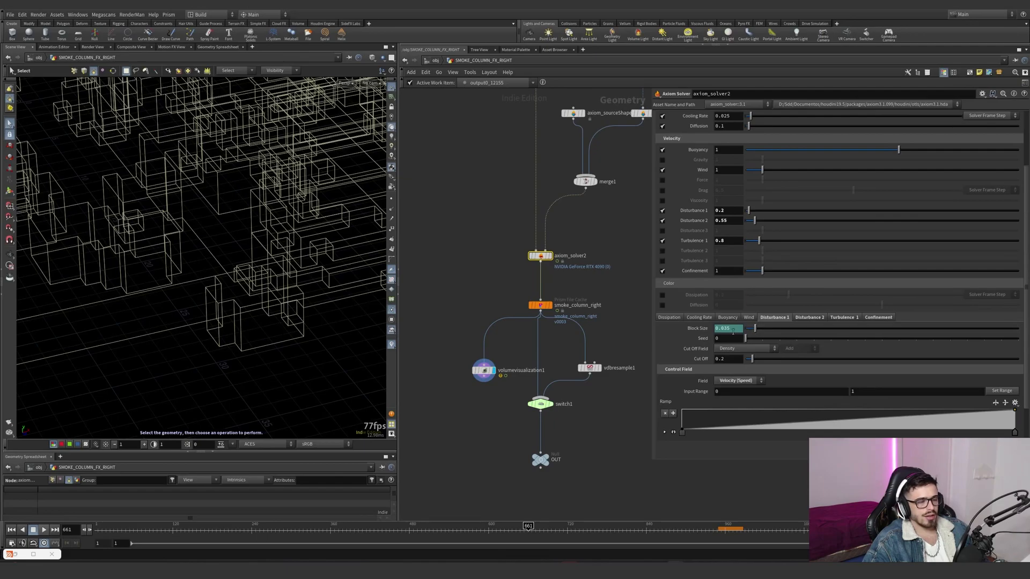
key(ctrl+v)
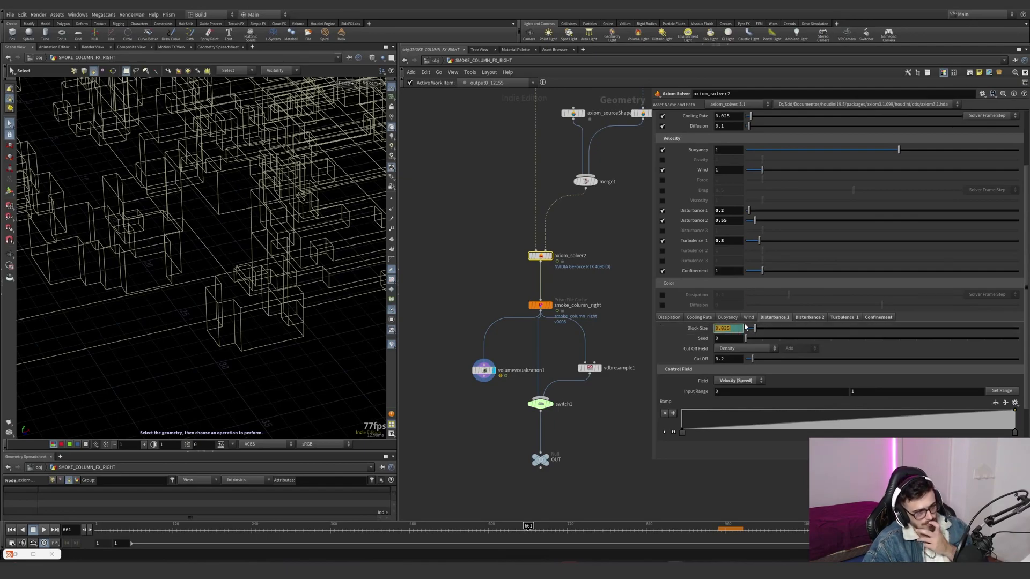
click(698, 329)
scroll(687, 161, up, 4)
- Check axiom_solver2's division size and return to its simulation forces
click(660, 127)
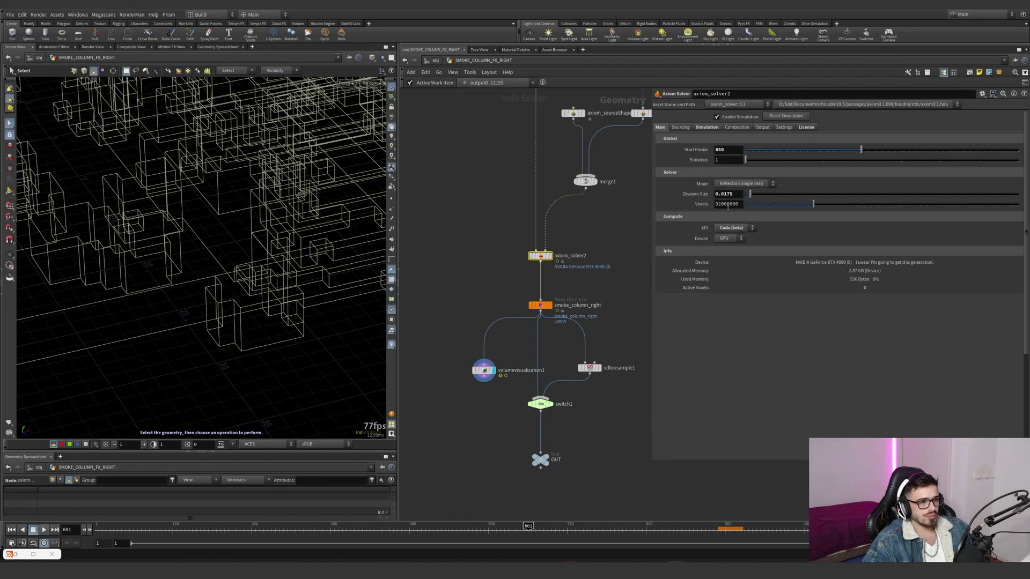
click(716, 128)
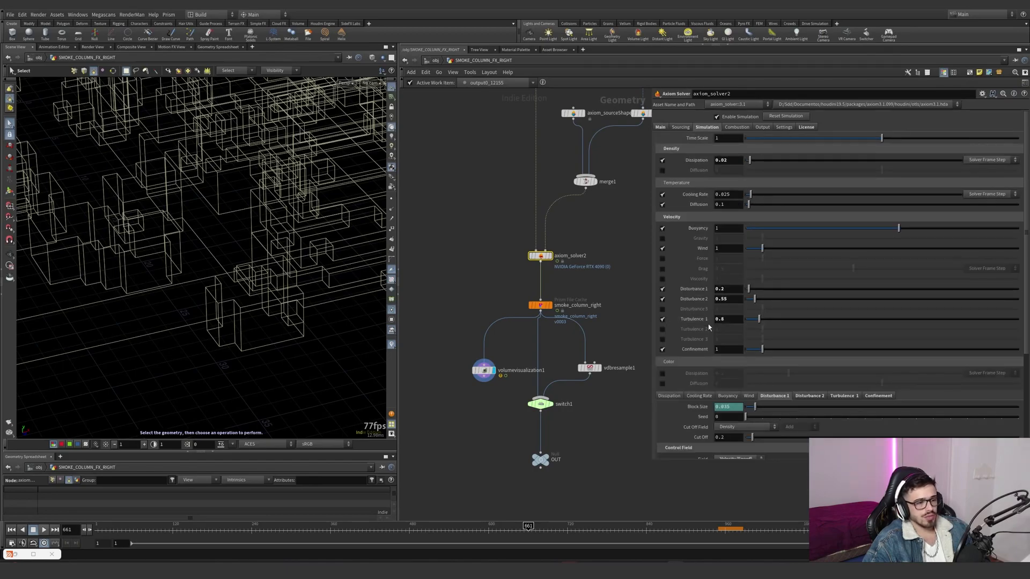
scroll(709, 324, down, 3)
scroll(703, 190, up, 3)
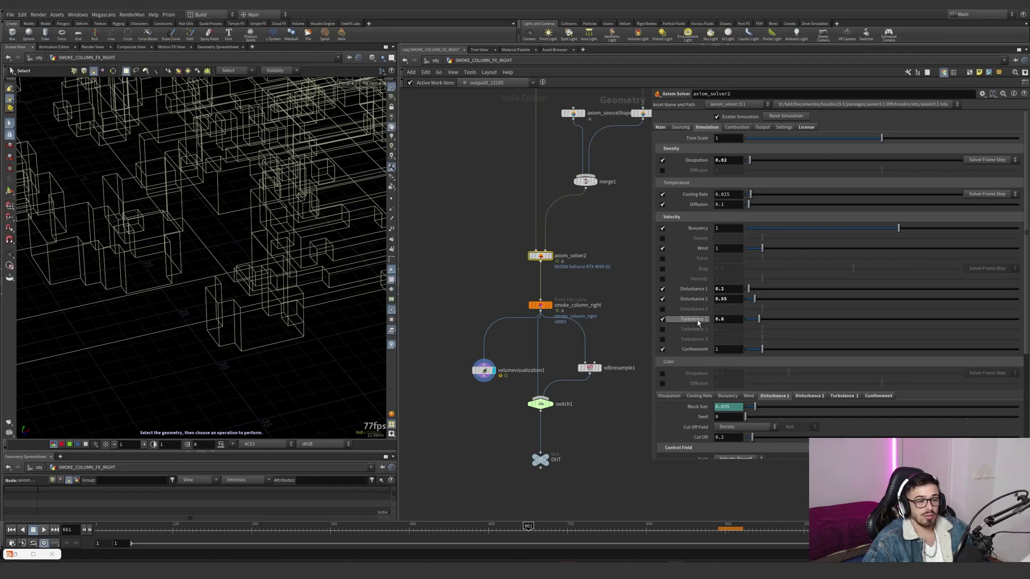
- Compare the block sizes of Disturbance 1 and Disturbance 2 on axiom_solver2
click(810, 397)
double_click(719, 407)
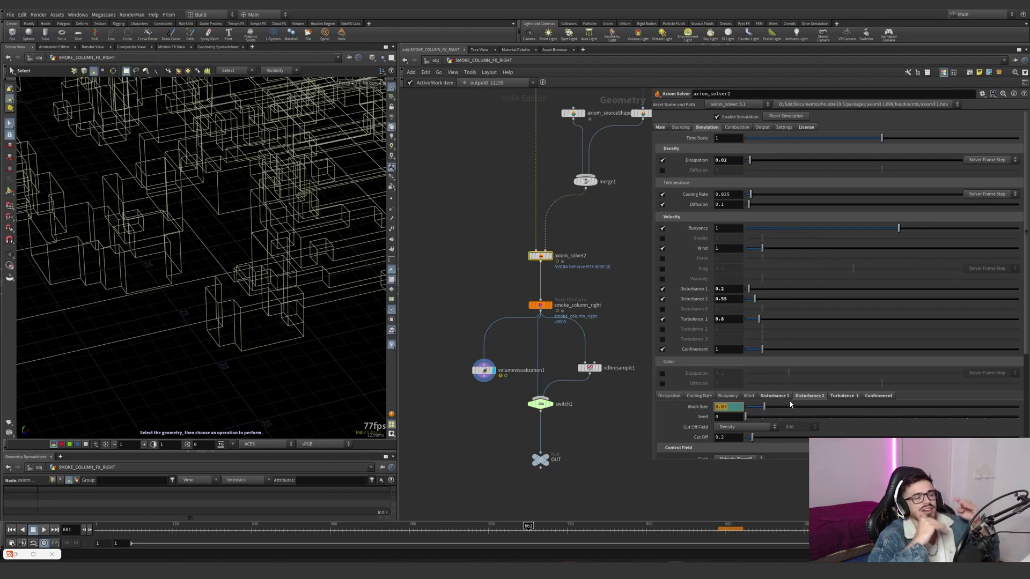
text(0.035)
key(Return)
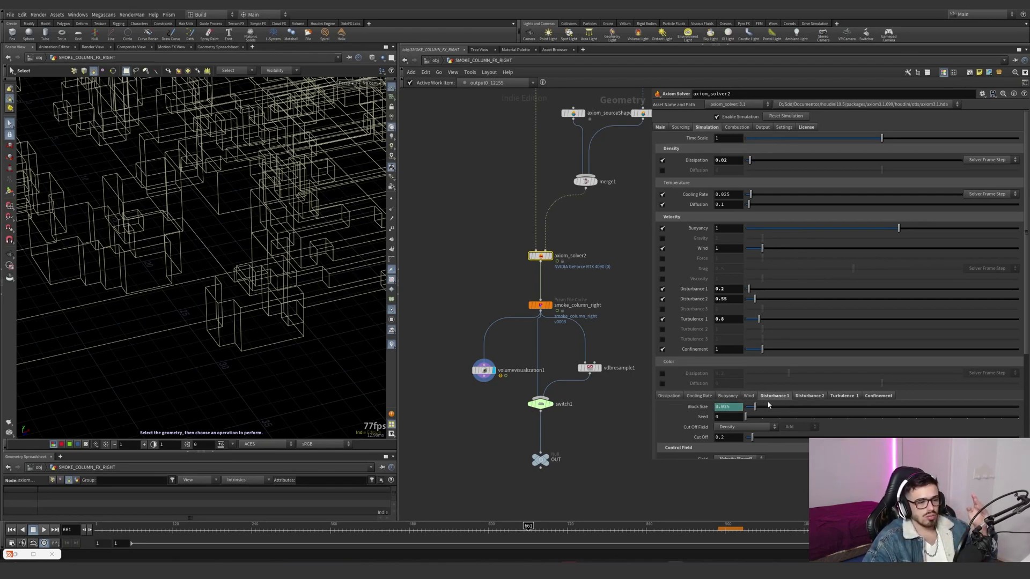
click(707, 408)
click(799, 397)
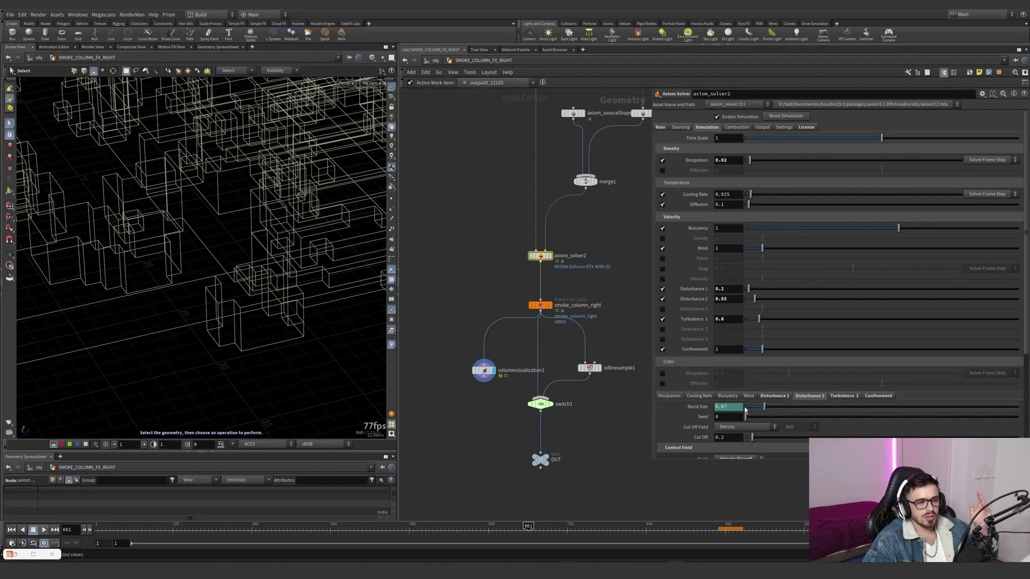
click(767, 398)
click(806, 398)
click(777, 398)
click(808, 397)
- Examine the Turbulence 1 noise settings and the Confinement control field on axiom_solver2
click(838, 397)
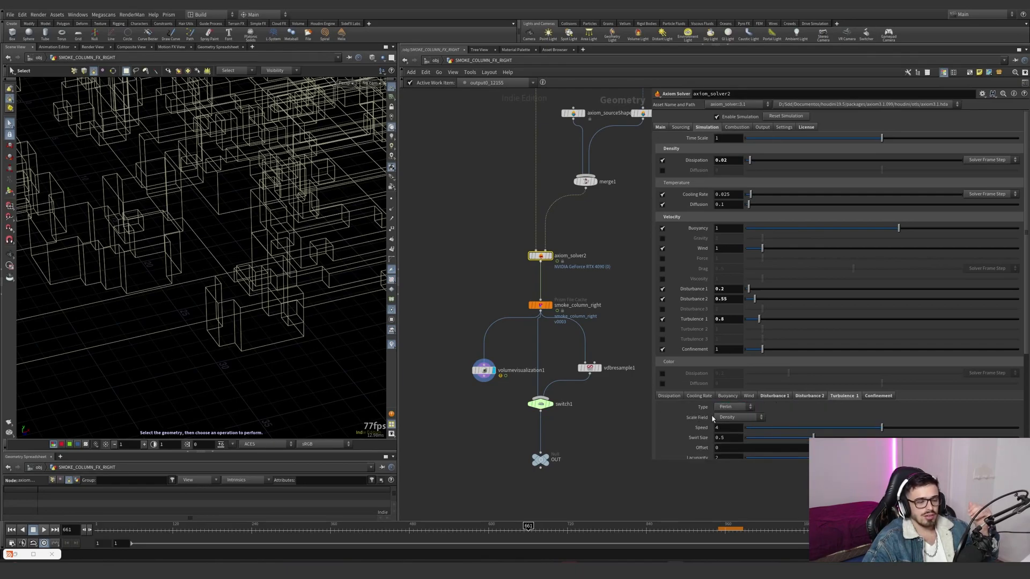
scroll(711, 421, down, 3)
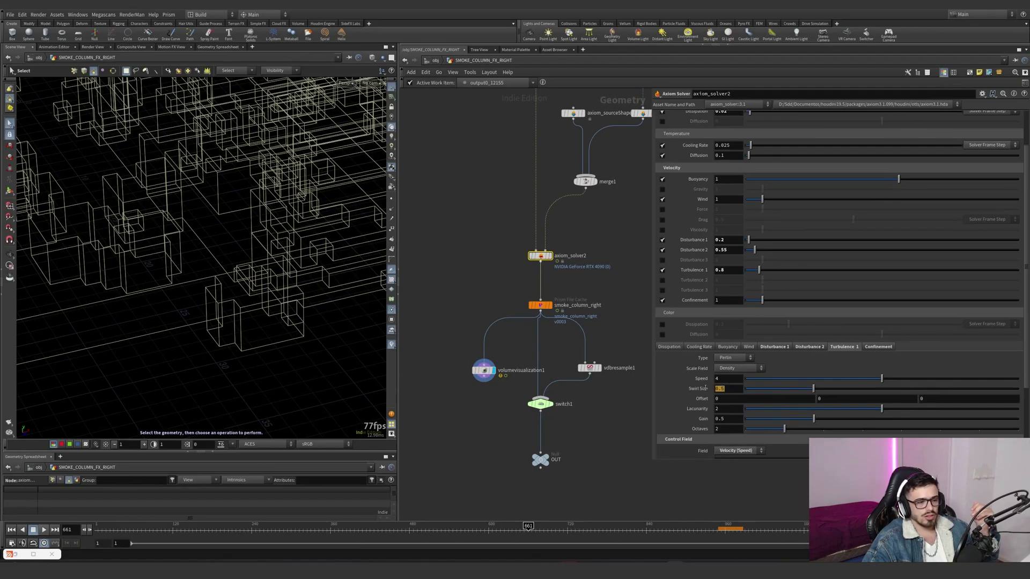
click(875, 348)
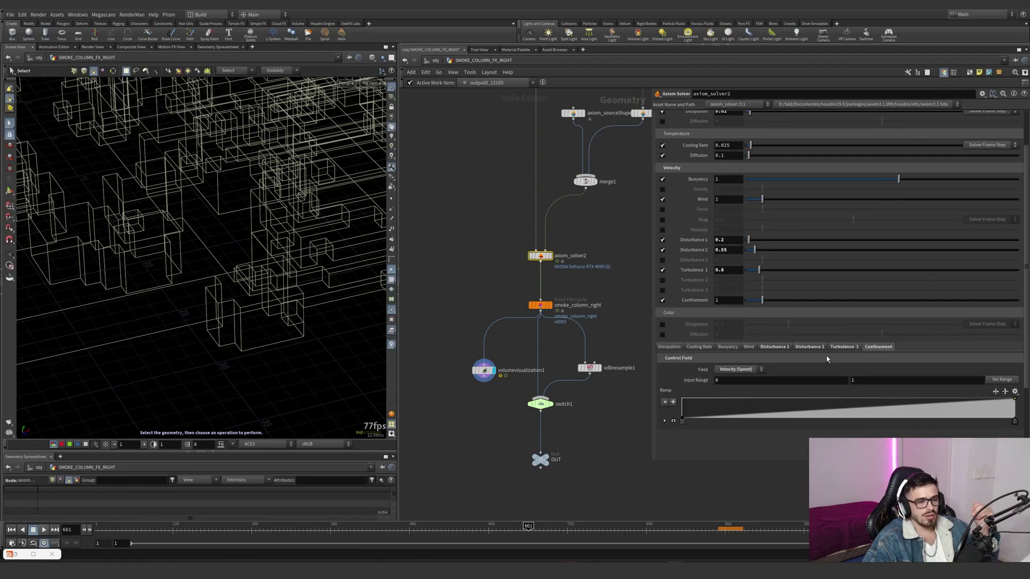
click(838, 348)
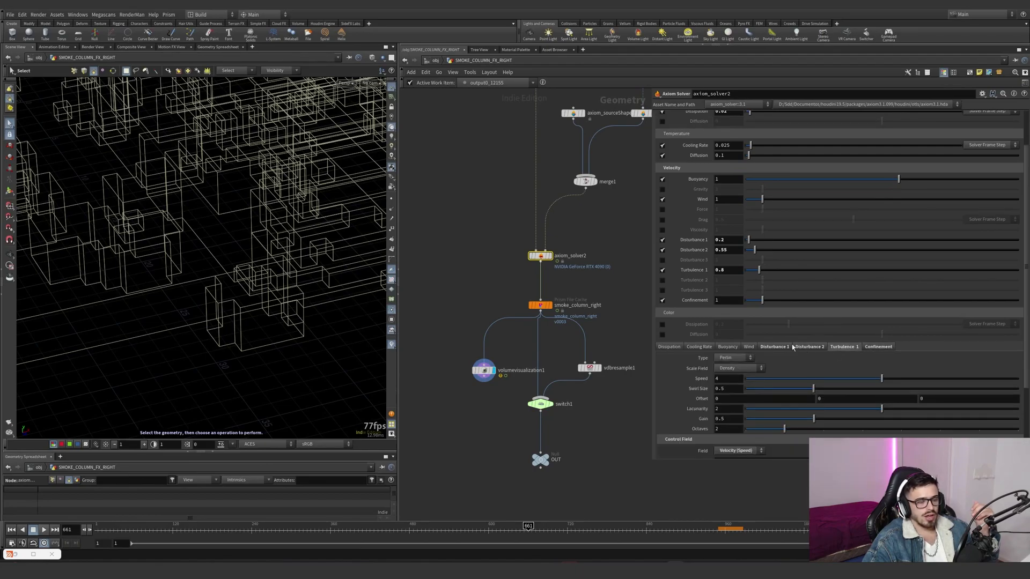
- Enable Turbulence 2 on axiom_solver2, compare its noise settings with Turbulence 1, and disable it again
click(662, 280)
click(879, 346)
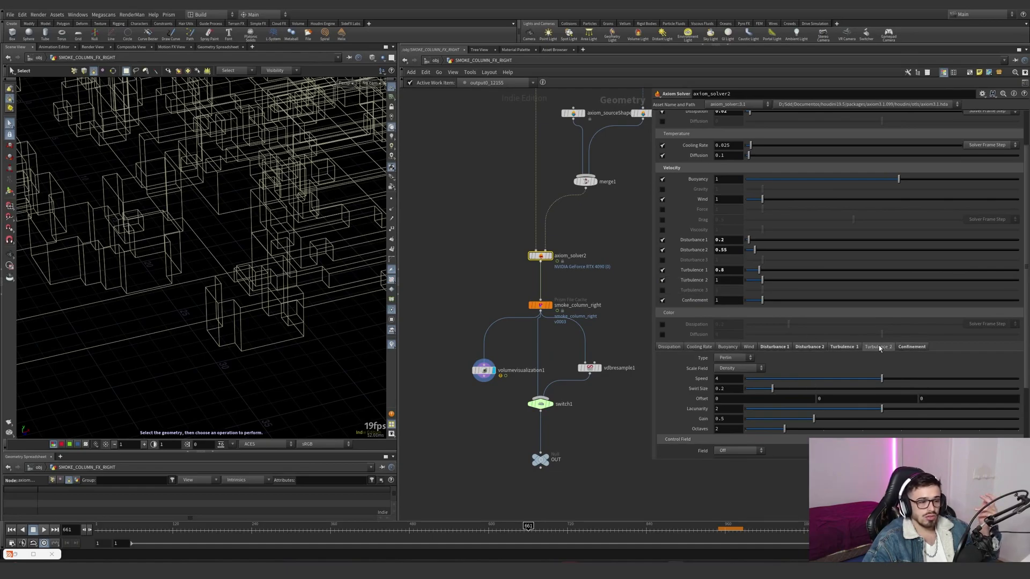
click(844, 347)
click(872, 348)
click(847, 348)
click(878, 347)
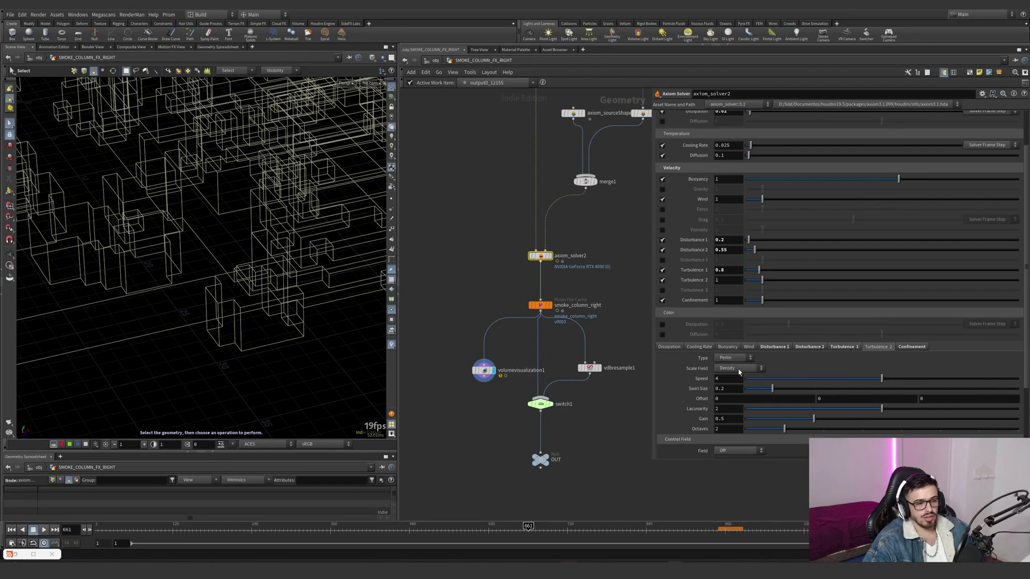
click(662, 280)
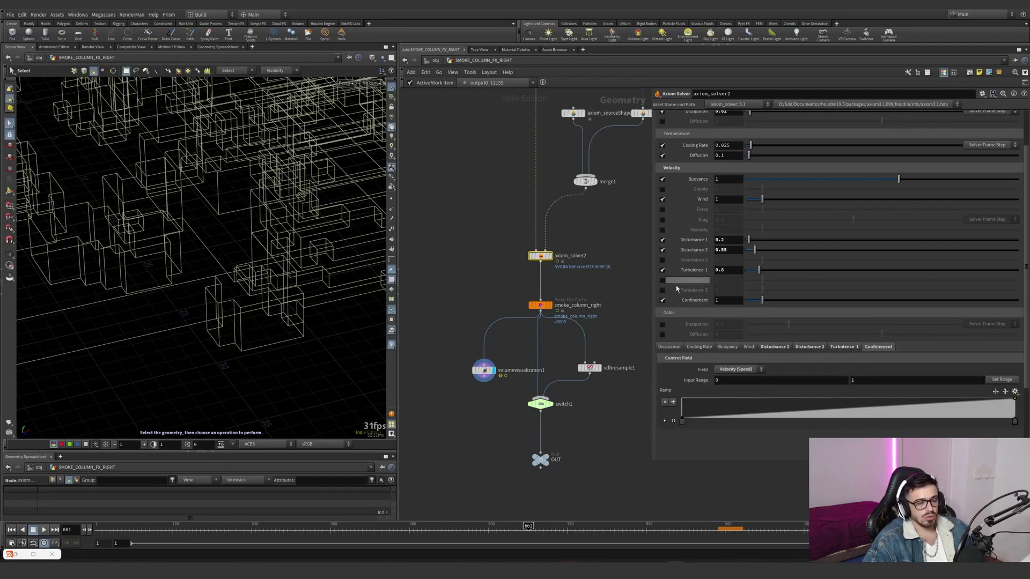